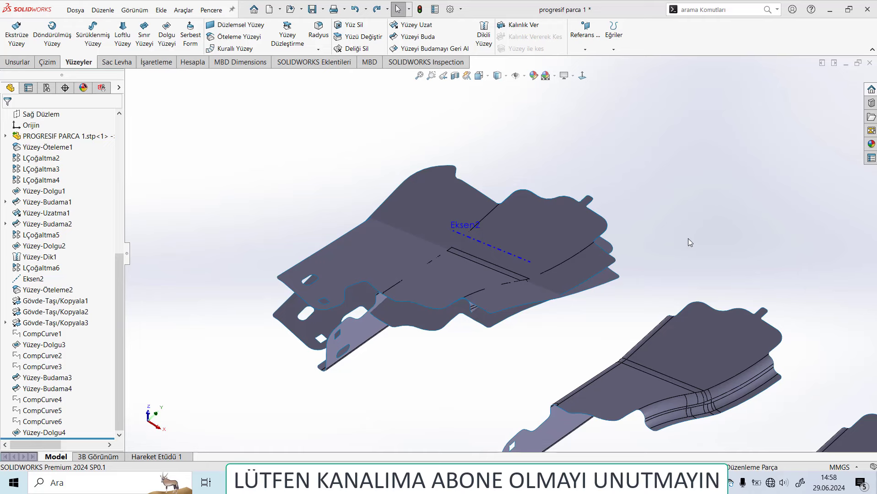
Orbit and zoom around the strip surfaces to inspect them from several angles
{"action": "scroll", "coordinate": [507, 272], "scroll_direction": "down", "scroll_amount": 3}
{"action": "mouse_move", "coordinate": [508, 271]}
{"action": "middle_mouse_down"}
{"action": "mouse_move", "coordinate": [540, 147]}
{"action": "mouse_move", "coordinate": [518, 257]}
{"action": "mouse_move", "coordinate": [481, 322]}
{"action": "middle_mouse_up"}
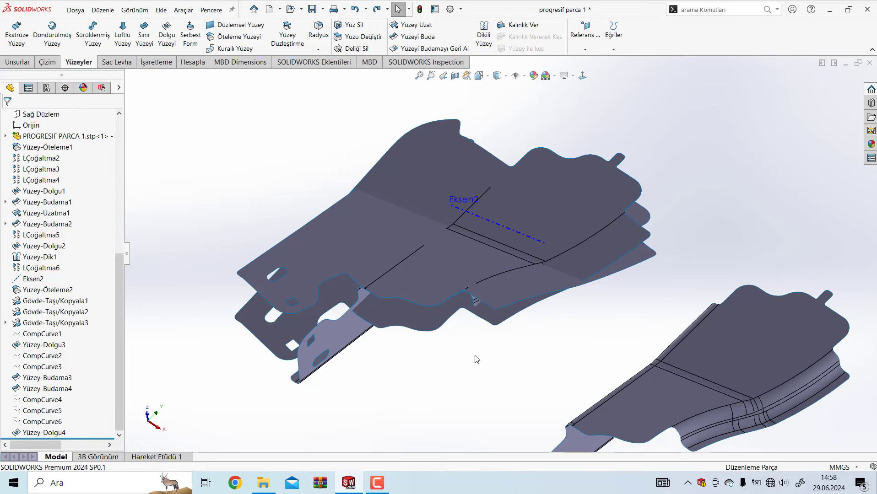
{"action": "scroll", "coordinate": [477, 359], "scroll_direction": "up", "scroll_amount": 2}
{"action": "scroll", "coordinate": [473, 346], "scroll_direction": "up", "scroll_amount": 2}
{"action": "scroll", "coordinate": [473, 338], "scroll_direction": "up", "scroll_amount": 1}
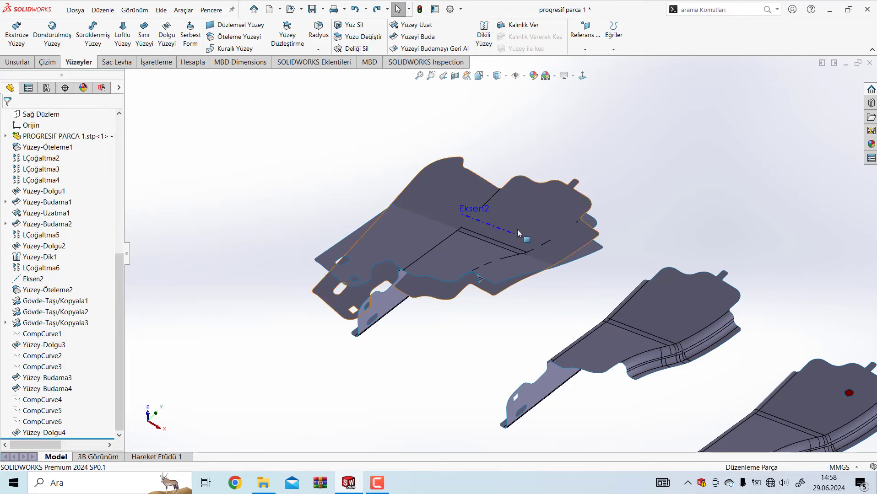
{"action": "scroll", "coordinate": [504, 284], "scroll_direction": "down", "scroll_amount": 3}
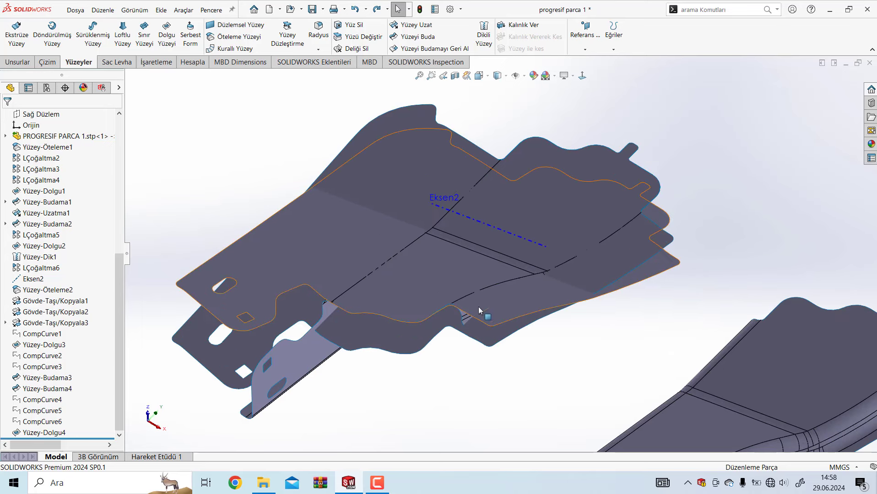
{"action": "scroll", "coordinate": [346, 307], "scroll_direction": "down", "scroll_amount": 3}
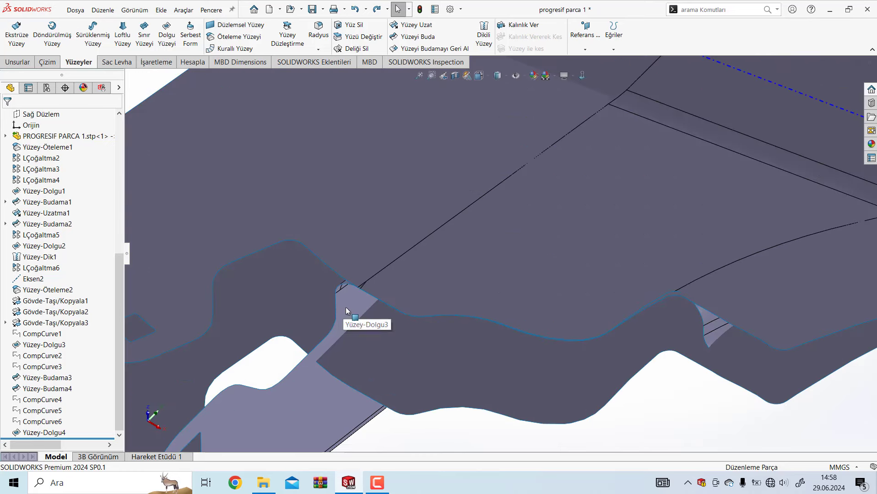
{"action": "scroll", "coordinate": [345, 308], "scroll_direction": "up", "scroll_amount": 5}
{"action": "middle_click_drag", "start_coordinate": [359, 314], "coordinate": [416, 364]}
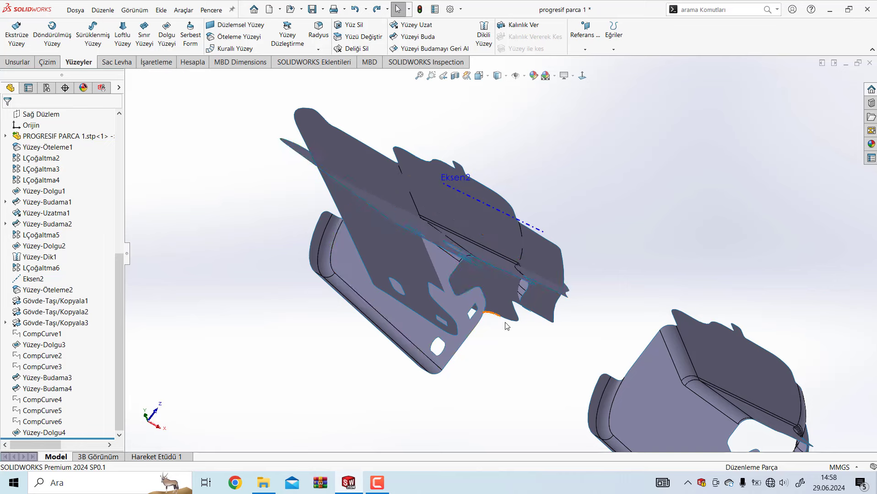
{"action": "mouse_move", "coordinate": [507, 326]}
{"action": "middle_mouse_down"}
{"action": "mouse_move", "coordinate": [476, 345]}
{"action": "mouse_move", "coordinate": [457, 380]}
{"action": "middle_mouse_up"}
{"action": "mouse_move", "coordinate": [646, 147]}
{"action": "middle_mouse_down"}
{"action": "mouse_move", "coordinate": [565, 275]}
{"action": "mouse_move", "coordinate": [506, 213]}
{"action": "middle_mouse_up"}
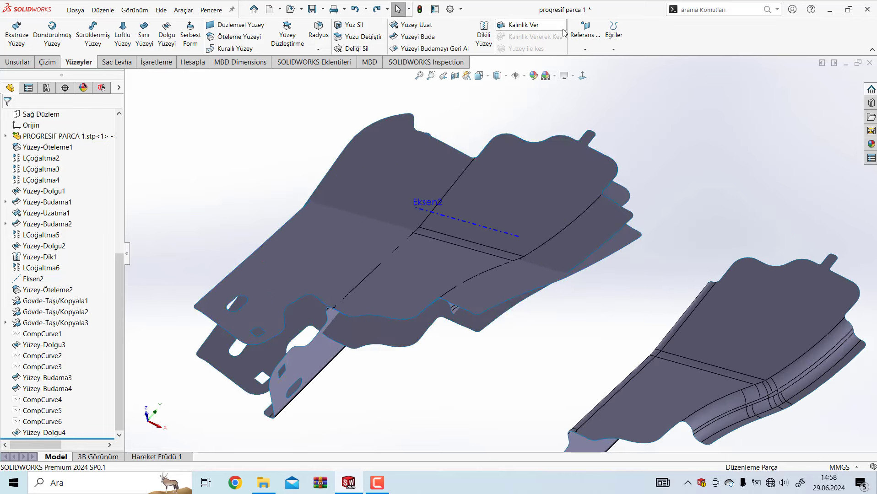
Start a surface trim with Yüzey-Budama4 as the tool, trying mutual trim and keep-selections options
{"action": "left_click", "coordinate": [420, 39]}
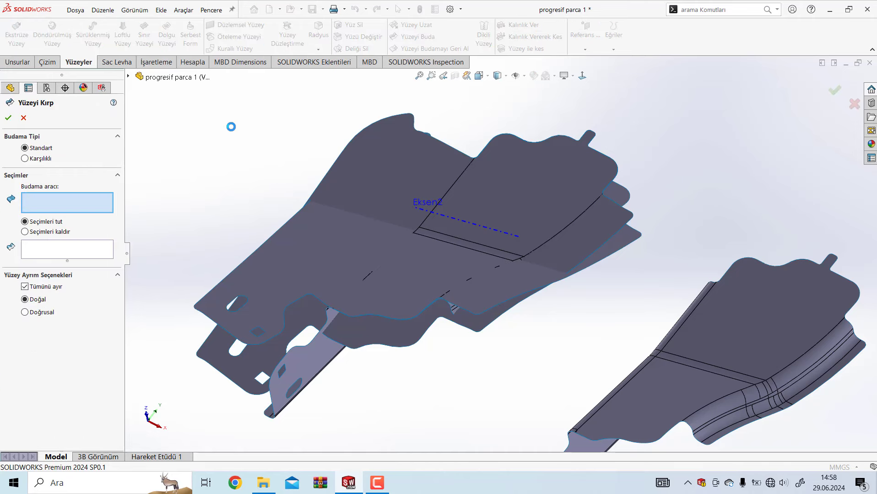
{"action": "mouse_move", "coordinate": [267, 161]}
{"action": "middle_mouse_down"}
{"action": "mouse_move", "coordinate": [241, 131]}
{"action": "mouse_move", "coordinate": [249, 153]}
{"action": "middle_mouse_up"}
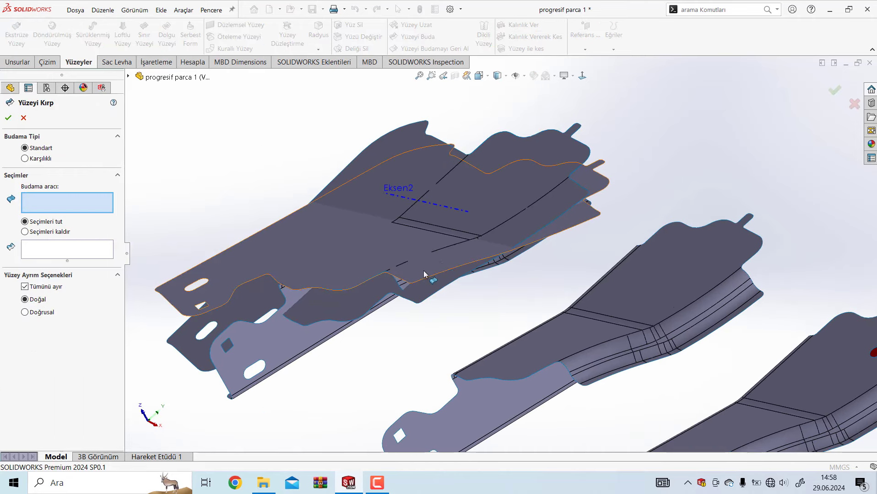
{"action": "left_click", "coordinate": [446, 267]}
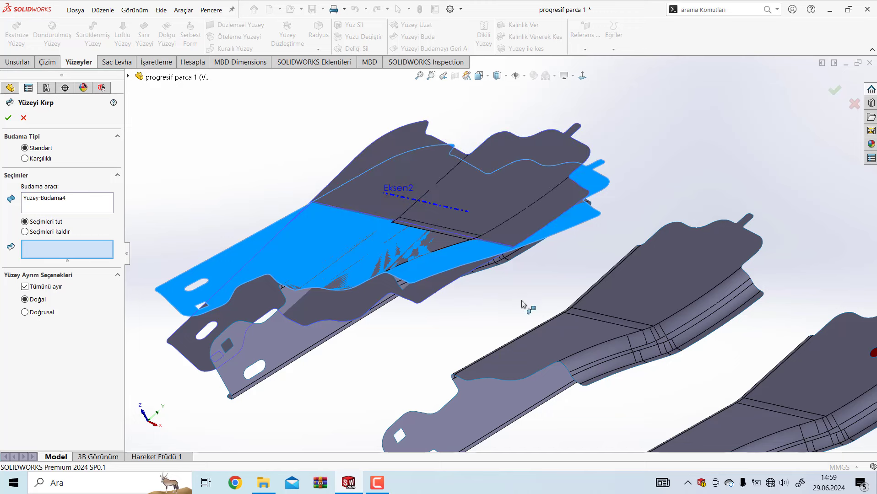
{"action": "left_click", "coordinate": [48, 158]}
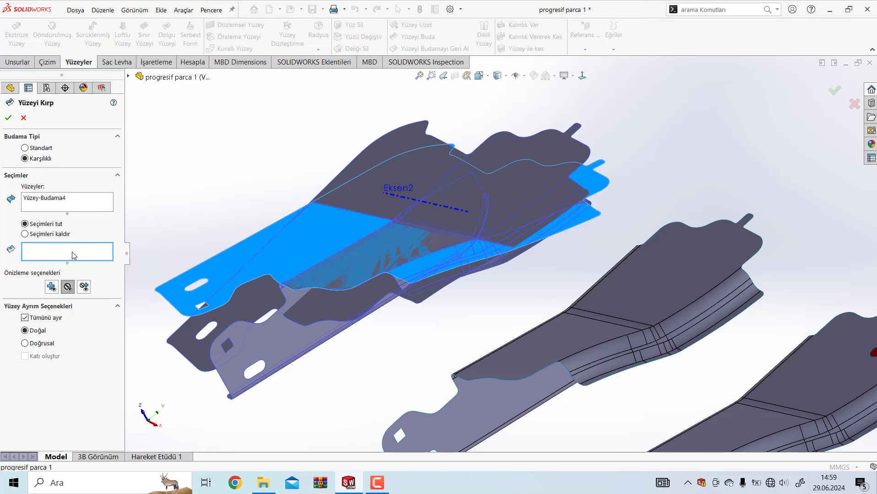
{"action": "left_click", "coordinate": [91, 199]}
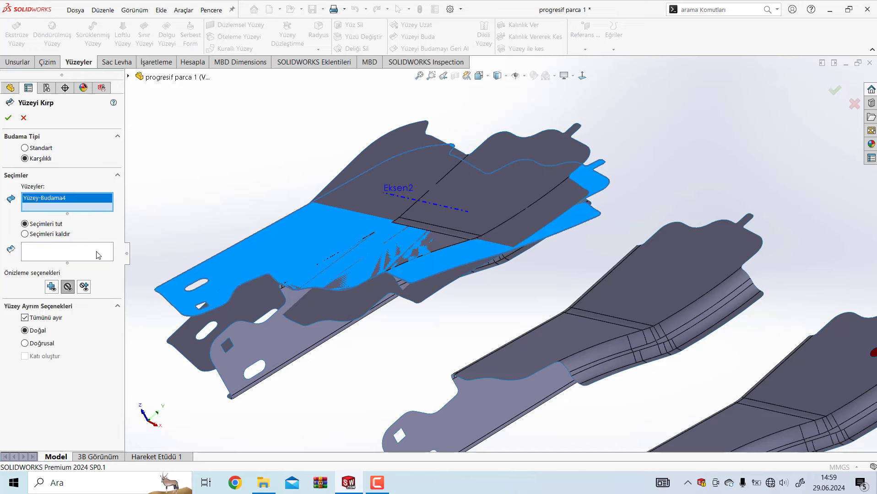
{"action": "left_click", "coordinate": [51, 288]}
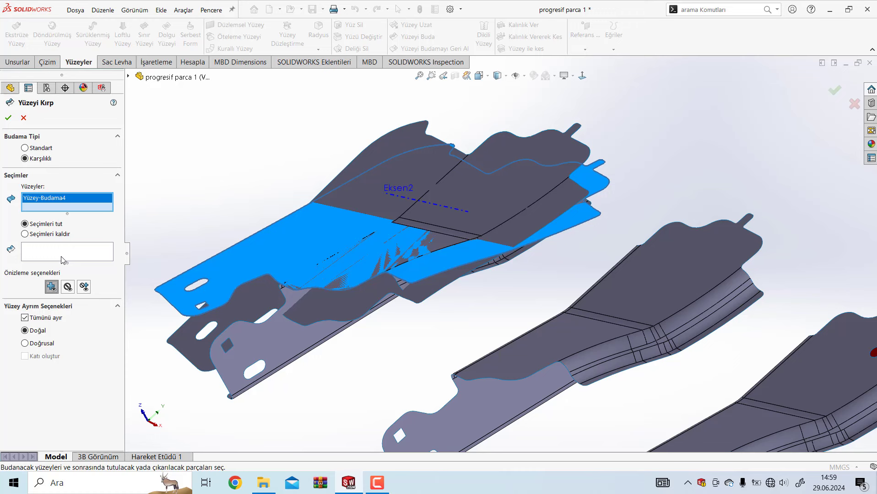
{"action": "left_click", "coordinate": [52, 225]}
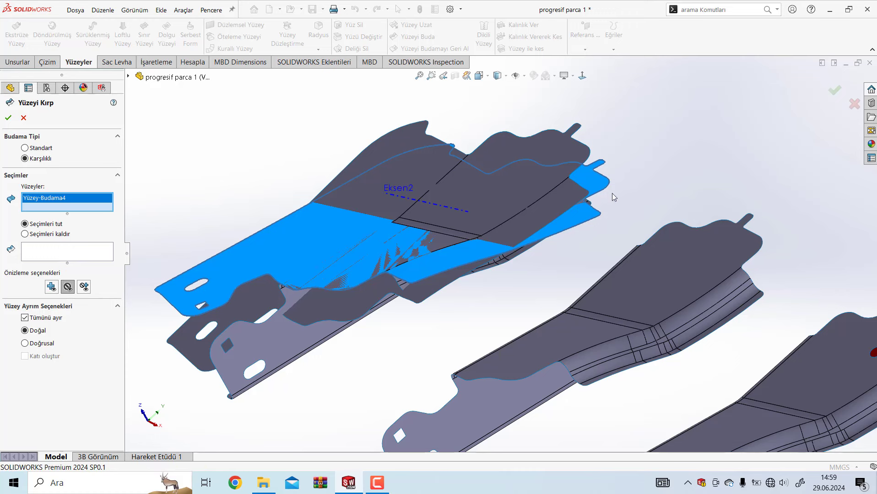
Drop Yüzey-Dolgu4 from the trim list, return to Standard type, keep the Yüzey-Dolgu4 piece and confirm
{"action": "left_click", "coordinate": [367, 293]}
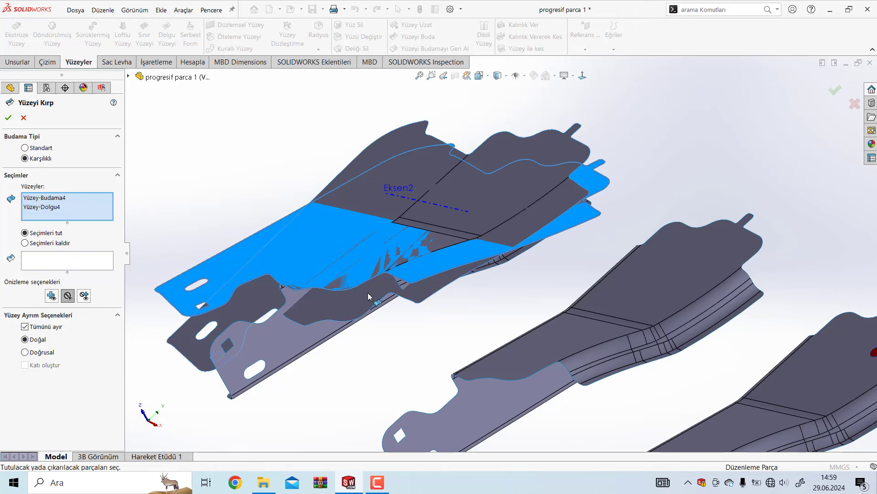
{"action": "left_click", "coordinate": [51, 265]}
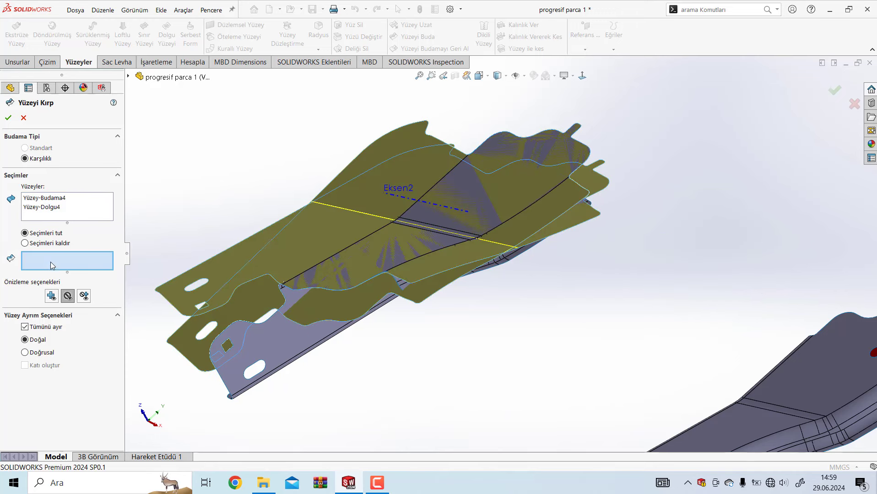
{"action": "left_click", "coordinate": [46, 208]}
{"action": "right_click", "coordinate": [45, 208]}
{"action": "left_click", "coordinate": [65, 226]}
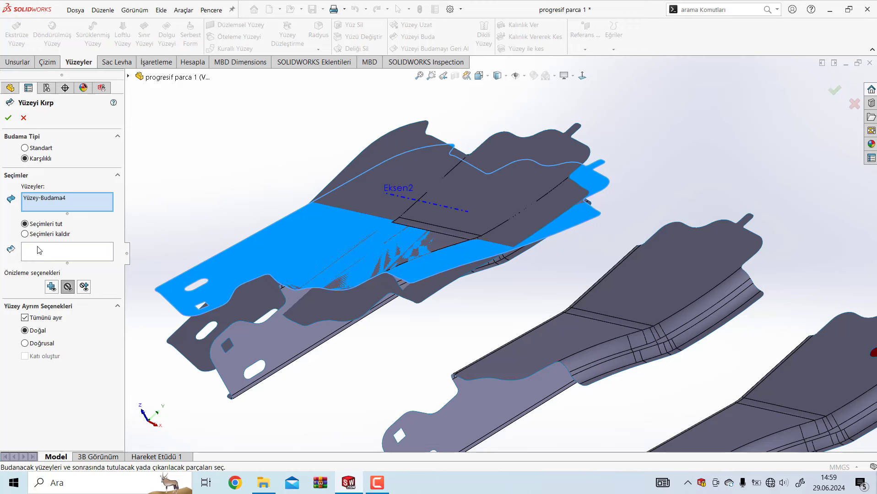
{"action": "left_click", "coordinate": [28, 149]}
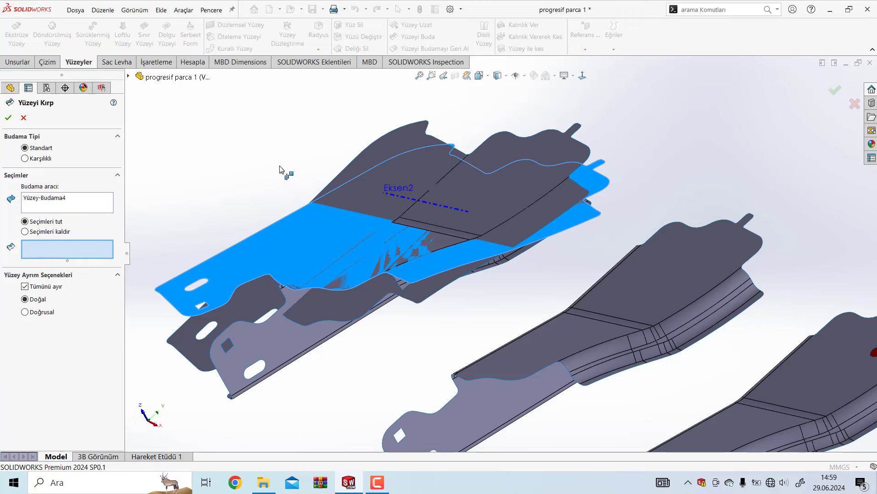
{"action": "left_click", "coordinate": [564, 206]}
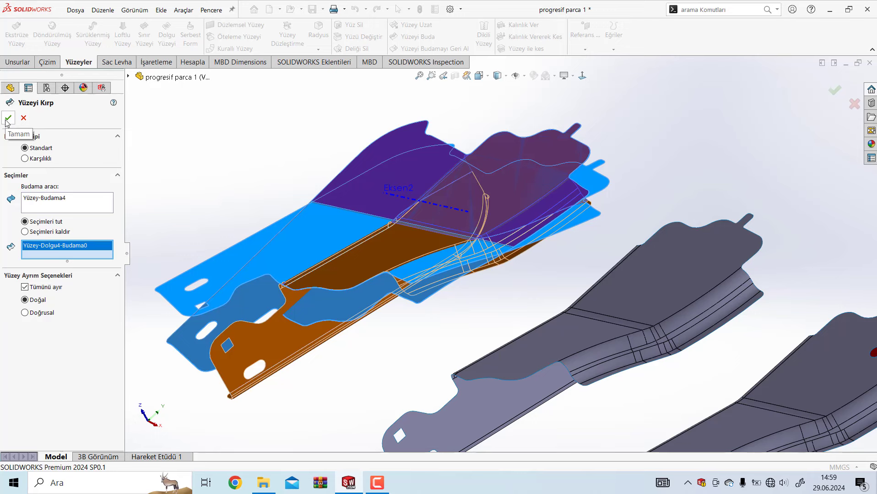
{"action": "key", "text": "Return"}
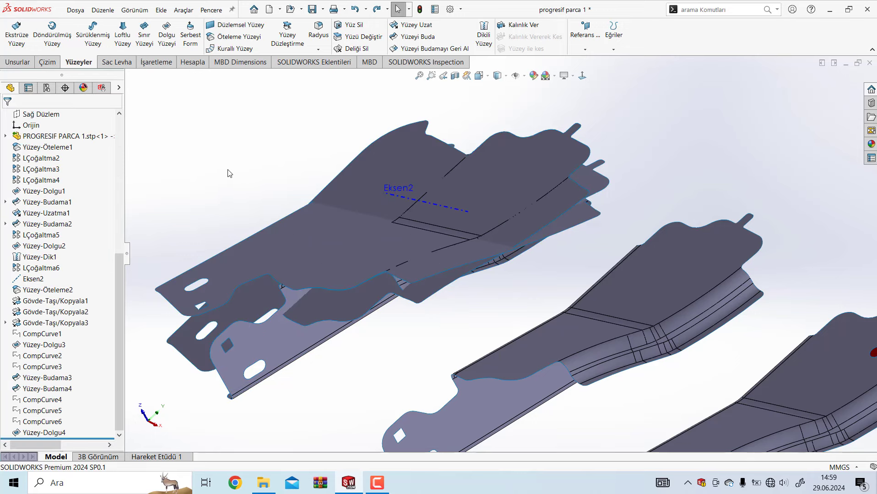
Hide the lower surface body to expose the remaining flange surfaces
{"action": "left_click", "coordinate": [288, 340]}
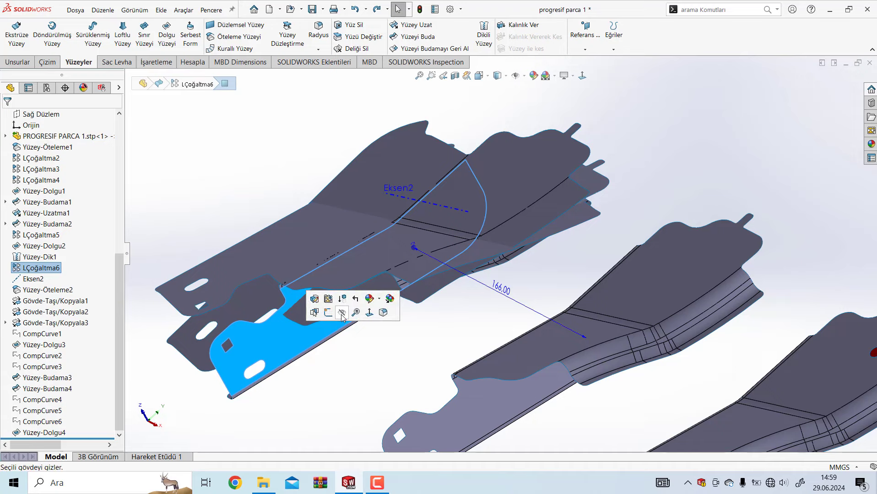
{"action": "left_click", "coordinate": [397, 353]}
{"action": "middle_click_drag", "start_coordinate": [405, 339], "coordinate": [384, 316]}
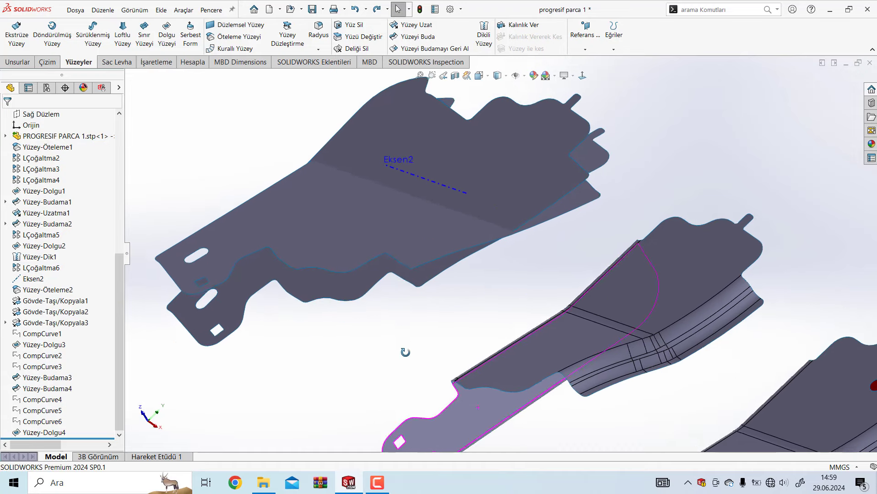
{"action": "scroll", "coordinate": [386, 316], "scroll_direction": "down", "scroll_amount": 2}
{"action": "scroll", "coordinate": [385, 316], "scroll_direction": "down", "scroll_amount": 2}
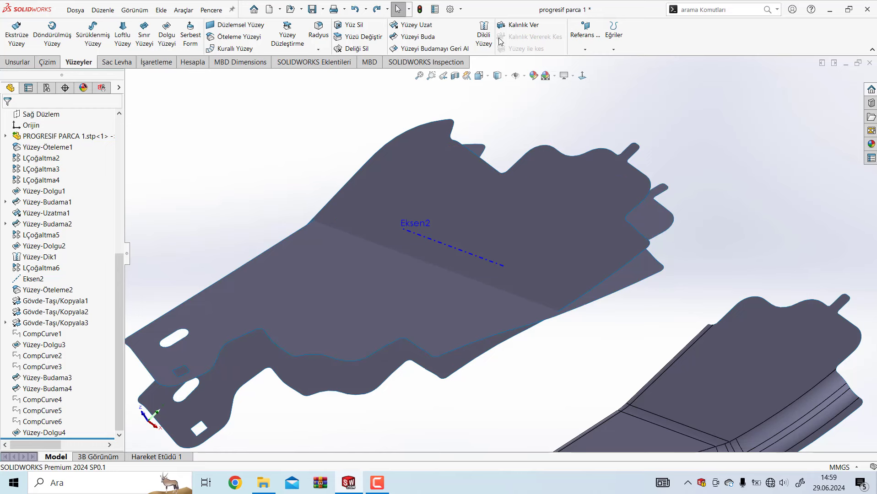
Trim with Yüzey-Budama5 as the tool, keeping the Yüzey-Budama4-Budama3 piece
{"action": "left_click", "coordinate": [412, 40]}
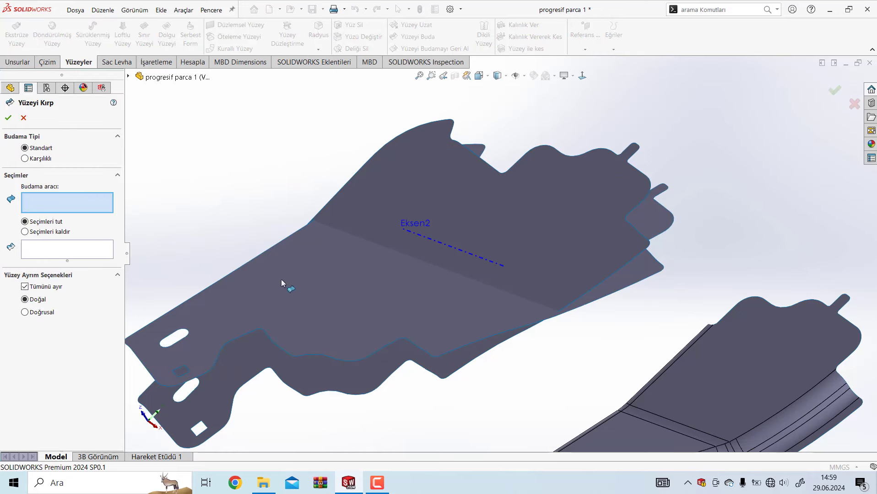
{"action": "left_click", "coordinate": [389, 292]}
{"action": "left_click", "coordinate": [597, 247]}
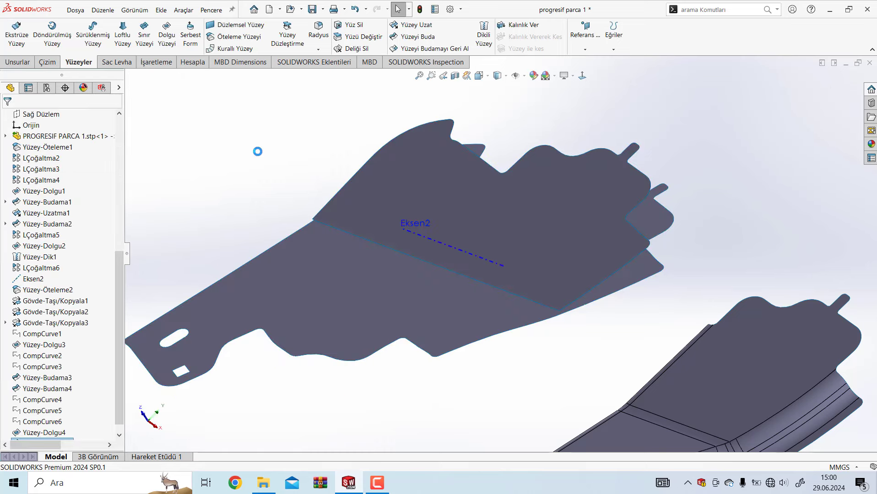
{"action": "mouse_move", "coordinate": [474, 348]}
{"action": "middle_mouse_down"}
{"action": "mouse_move", "coordinate": [484, 239]}
{"action": "mouse_move", "coordinate": [474, 271]}
{"action": "mouse_move", "coordinate": [462, 193]}
{"action": "middle_mouse_up"}
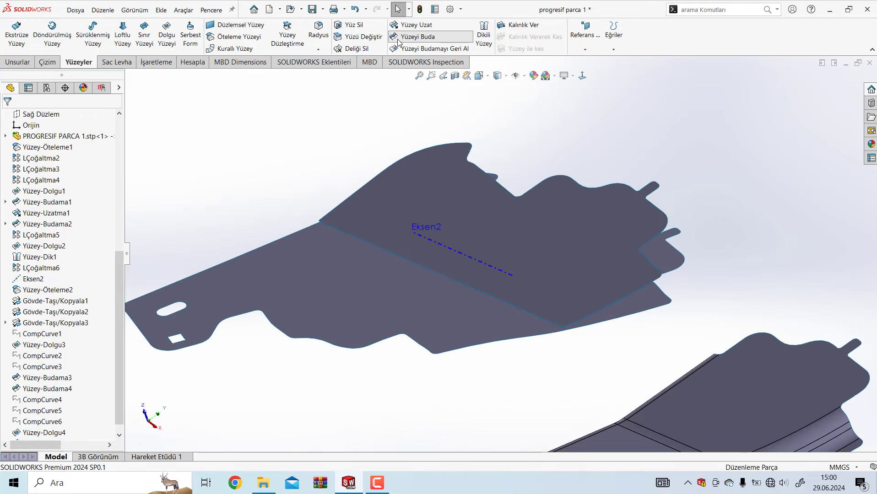
{"action": "left_click", "coordinate": [417, 36]}
{"action": "left_click", "coordinate": [564, 254]}
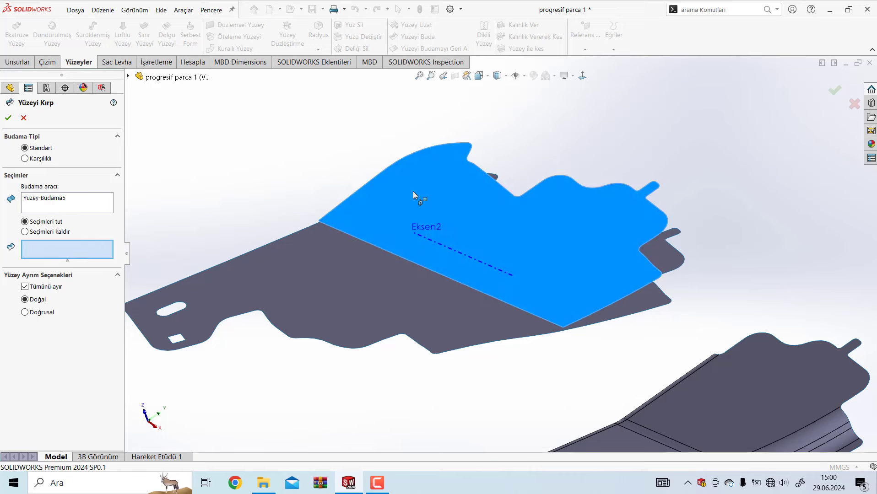
{"action": "left_click", "coordinate": [324, 310]}
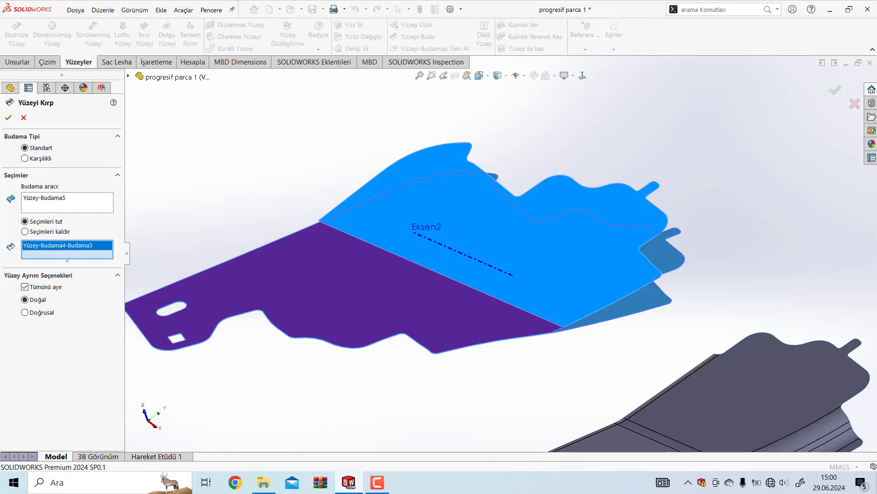
{"action": "left_click", "coordinate": [8, 119]}
{"action": "mouse_move", "coordinate": [332, 268]}
{"action": "middle_mouse_down"}
{"action": "mouse_move", "coordinate": [403, 321]}
{"action": "mouse_move", "coordinate": [334, 146]}
{"action": "mouse_move", "coordinate": [357, 248]}
{"action": "mouse_move", "coordinate": [536, 414]}
{"action": "middle_mouse_up"}
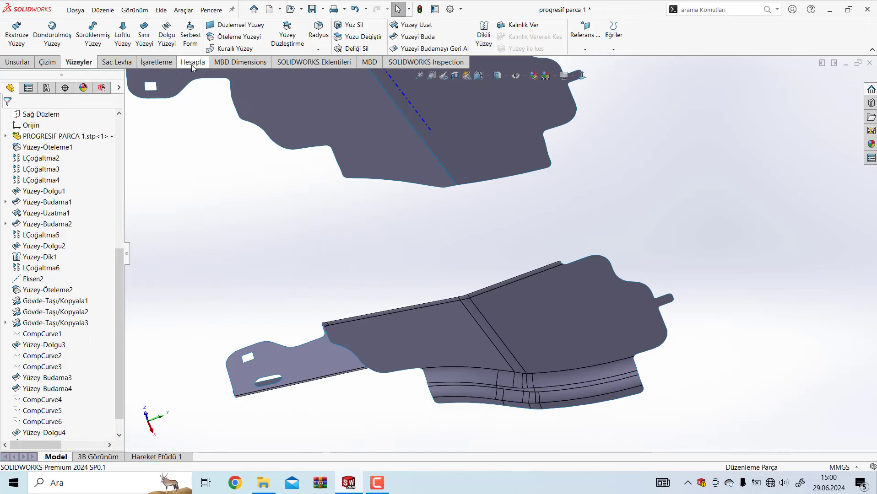
{"action": "left_click", "coordinate": [192, 63]}
{"action": "left_click", "coordinate": [92, 32]}
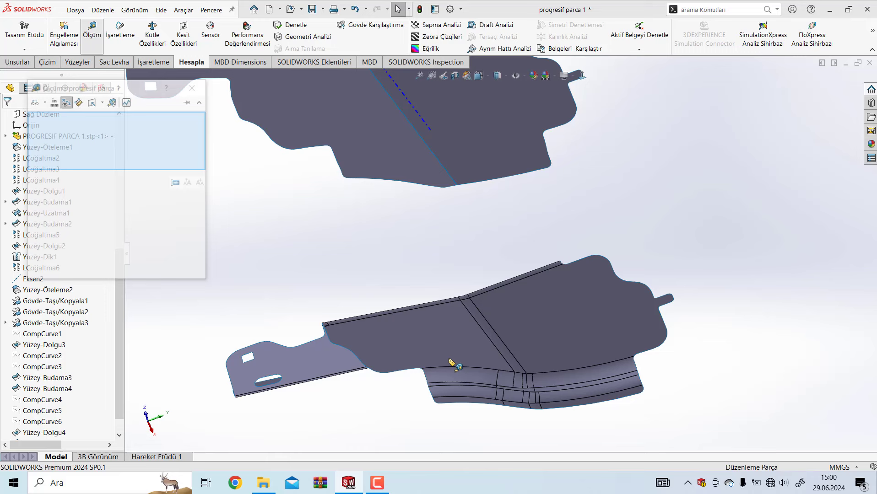
{"action": "left_click", "coordinate": [502, 355]}
{"action": "scroll", "coordinate": [430, 96], "scroll_direction": "down", "scroll_amount": 3}
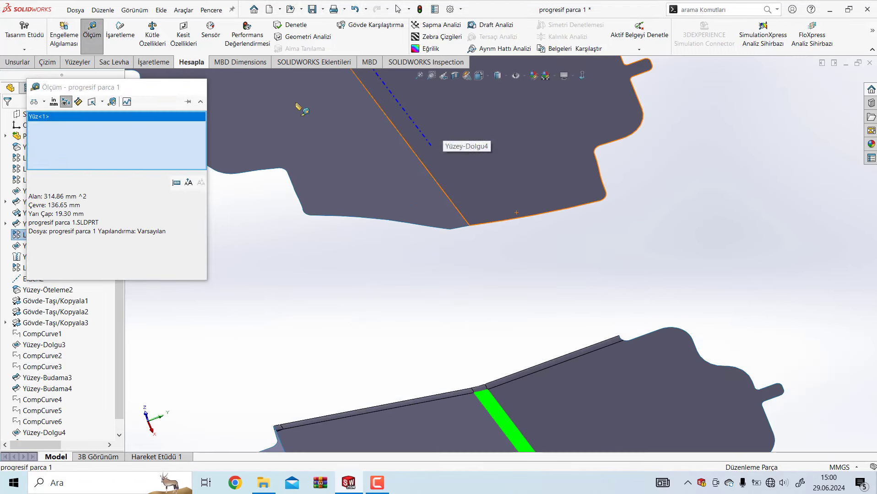
{"action": "key", "text": "Escape"}
{"action": "left_click", "coordinate": [17, 62]}
{"action": "left_click", "coordinate": [79, 64]}
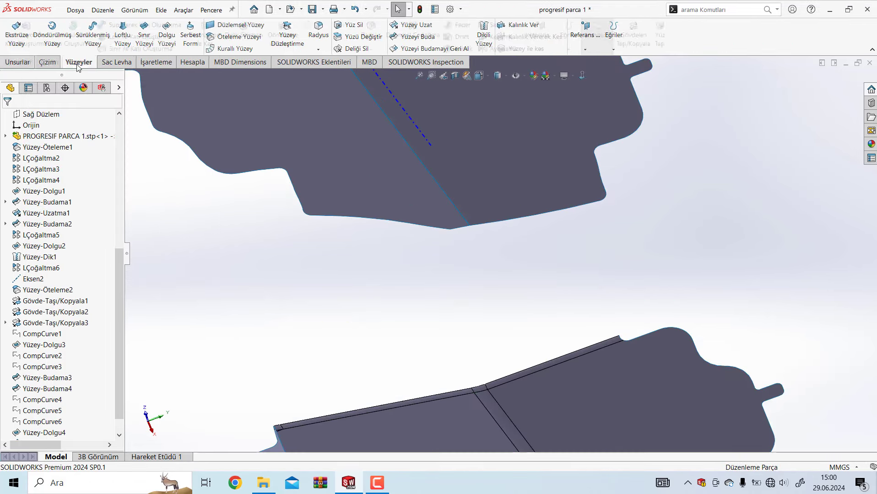
{"action": "left_click", "coordinate": [319, 30]}
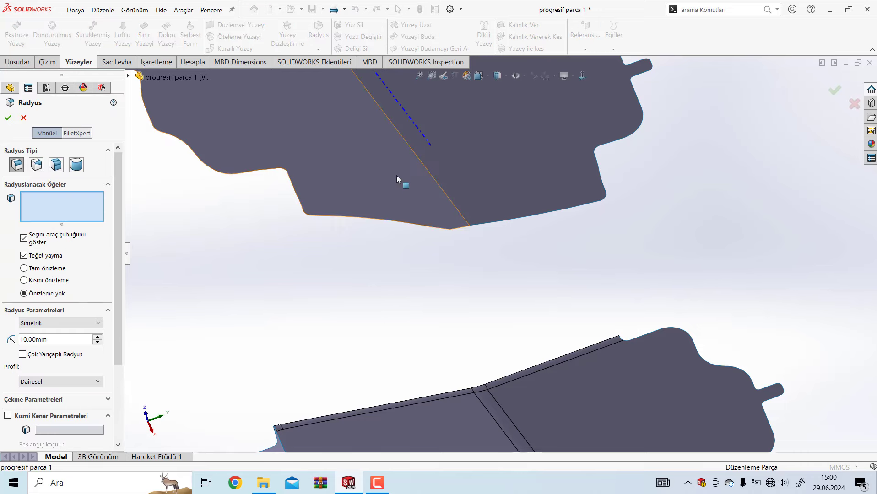
{"action": "scroll", "coordinate": [393, 294], "scroll_direction": "down", "scroll_amount": 3}
{"action": "key", "text": "Escape"}
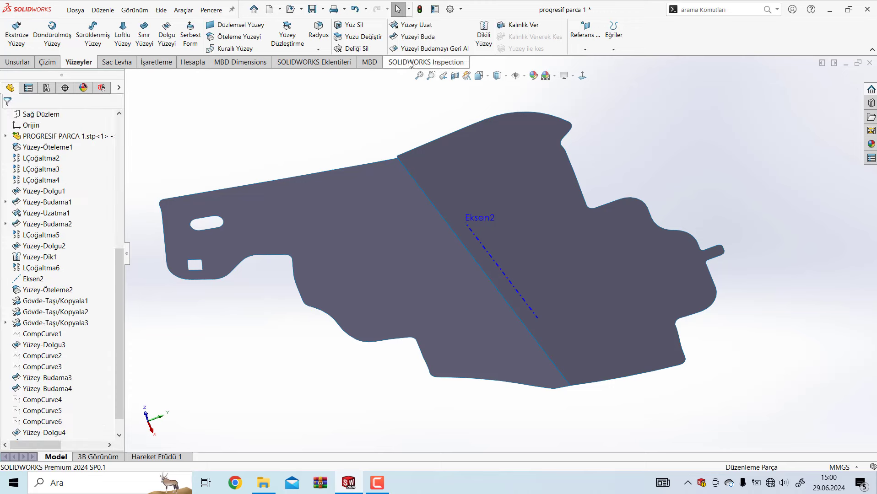
Knit Yüzey-Budama5 and Yüzey-Budama6 into one surface
{"action": "left_click", "coordinate": [484, 34]}
{"action": "left_click", "coordinate": [565, 293]}
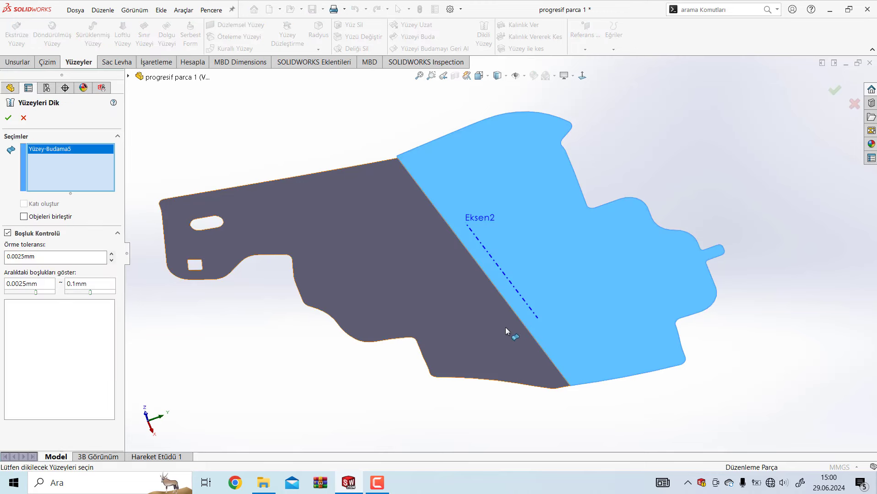
{"action": "left_click", "coordinate": [506, 328]}
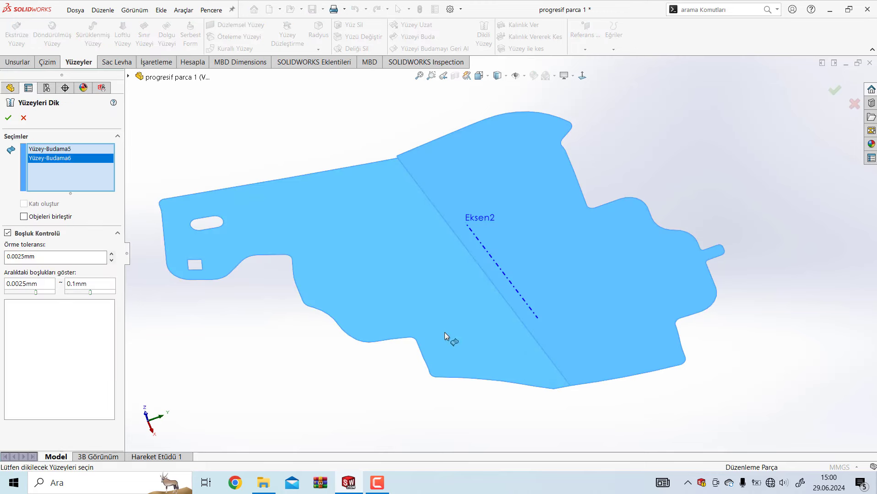
{"action": "left_click", "coordinate": [8, 118]}
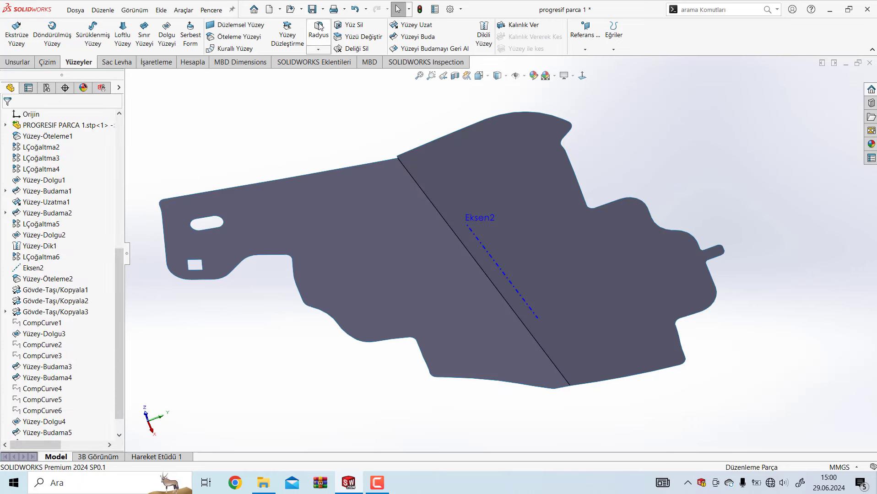
Fillet the two flange faces along the fold with a 19.3 mm radius
{"action": "left_click", "coordinate": [319, 27]}
{"action": "left_click", "coordinate": [455, 238]}
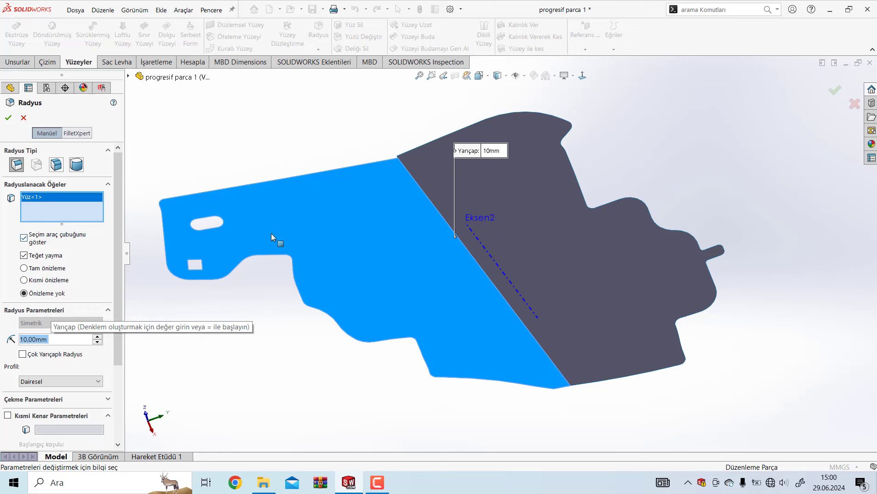
{"action": "left_click", "coordinate": [520, 222]}
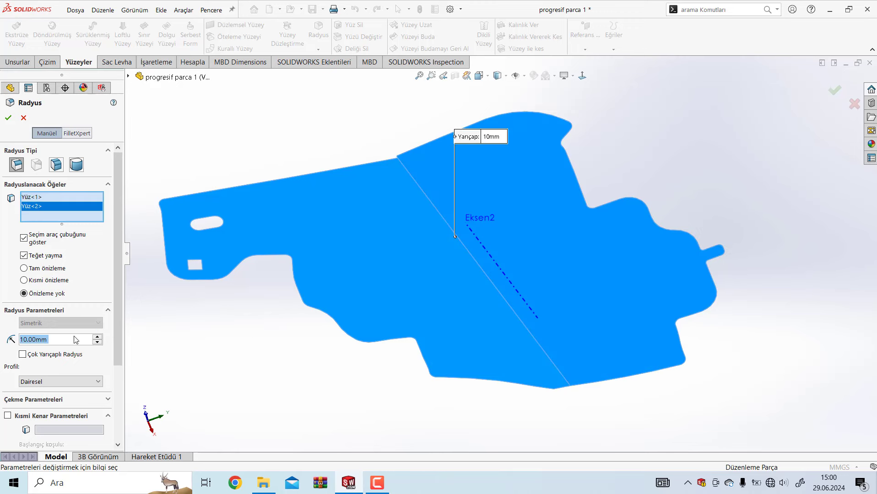
{"action": "type", "text": "19.3"}
{"action": "key", "text": "Return"}
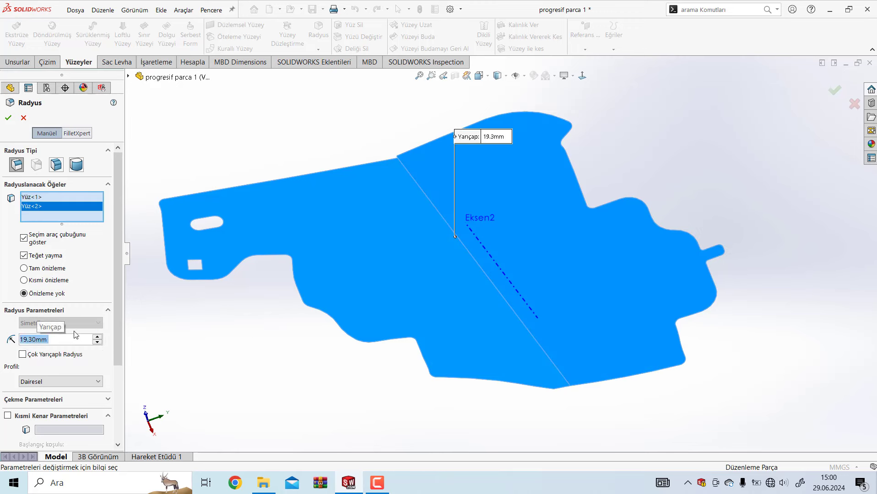
{"action": "key", "text": "Return"}
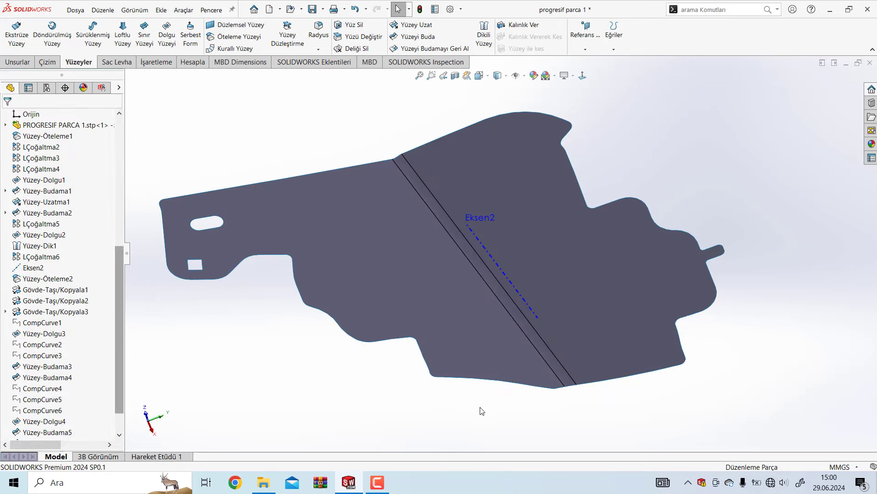
{"action": "mouse_move", "coordinate": [374, 256]}
{"action": "middle_mouse_down"}
{"action": "mouse_move", "coordinate": [341, 245]}
{"action": "mouse_move", "coordinate": [509, 187]}
{"action": "mouse_move", "coordinate": [519, 215]}
{"action": "mouse_move", "coordinate": [459, 320]}
{"action": "mouse_move", "coordinate": [447, 257]}
{"action": "middle_mouse_up"}
{"action": "mouse_move", "coordinate": [317, 311]}
{"action": "middle_mouse_down"}
{"action": "mouse_move", "coordinate": [303, 204]}
{"action": "mouse_move", "coordinate": [310, 303]}
{"action": "middle_mouse_up"}
{"action": "scroll", "coordinate": [58, 219], "scroll_direction": "up", "scroll_amount": 4}
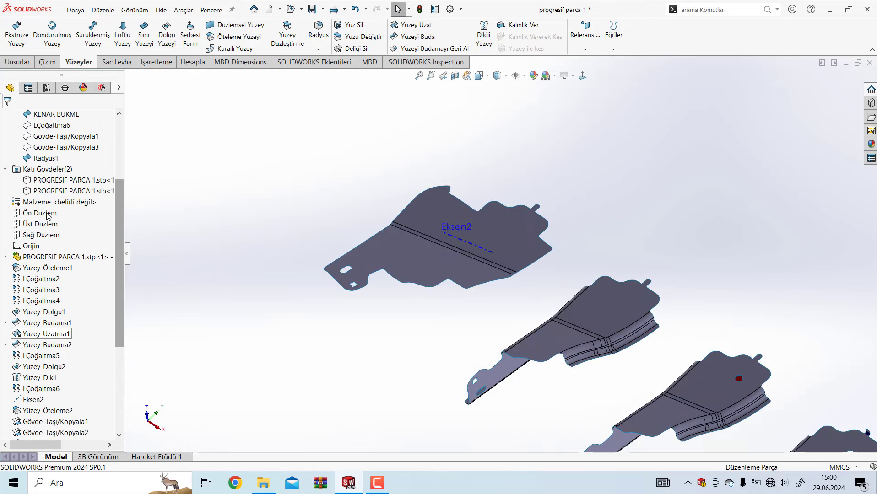
{"action": "scroll", "coordinate": [58, 219], "scroll_direction": "up", "scroll_amount": 3}
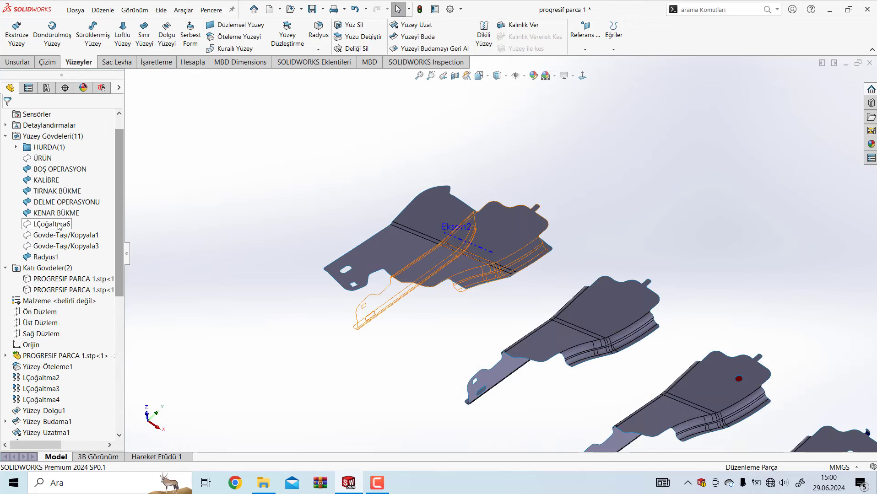
{"action": "left_click", "coordinate": [59, 223]}
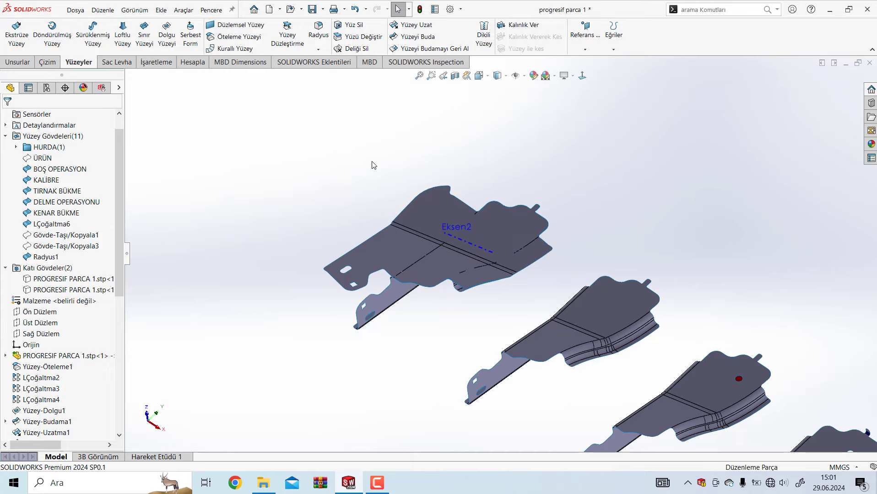
{"action": "scroll", "coordinate": [503, 277], "scroll_direction": "down", "scroll_amount": 5}
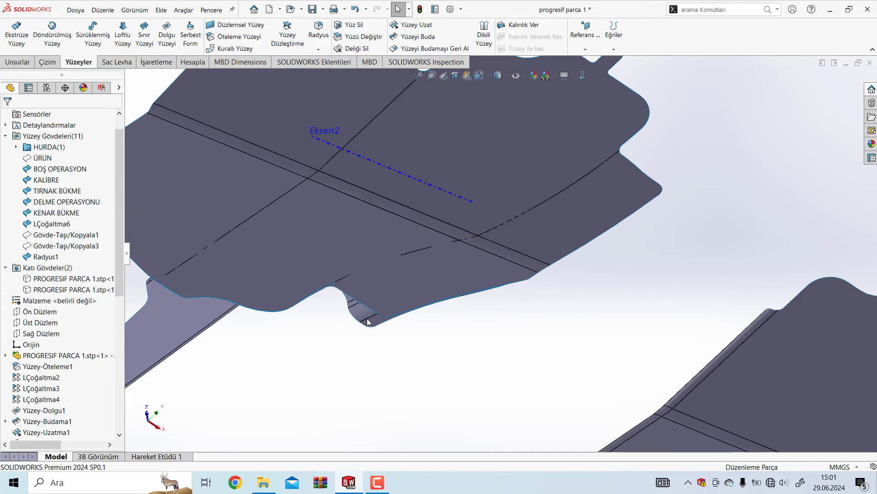
{"action": "mouse_move", "coordinate": [385, 339]}
{"action": "middle_mouse_down"}
{"action": "mouse_move", "coordinate": [467, 172]}
{"action": "mouse_move", "coordinate": [347, 318]}
{"action": "middle_mouse_up"}
{"action": "scroll", "coordinate": [346, 319], "scroll_direction": "down", "scroll_amount": 3}
{"action": "middle_click_drag", "start_coordinate": [398, 299], "coordinate": [442, 299]}
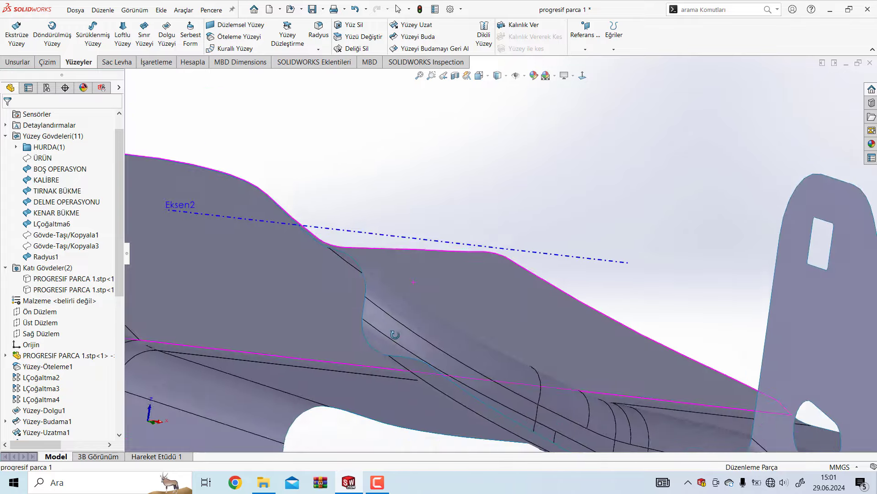
{"action": "scroll", "coordinate": [442, 300], "scroll_direction": "up", "scroll_amount": 3}
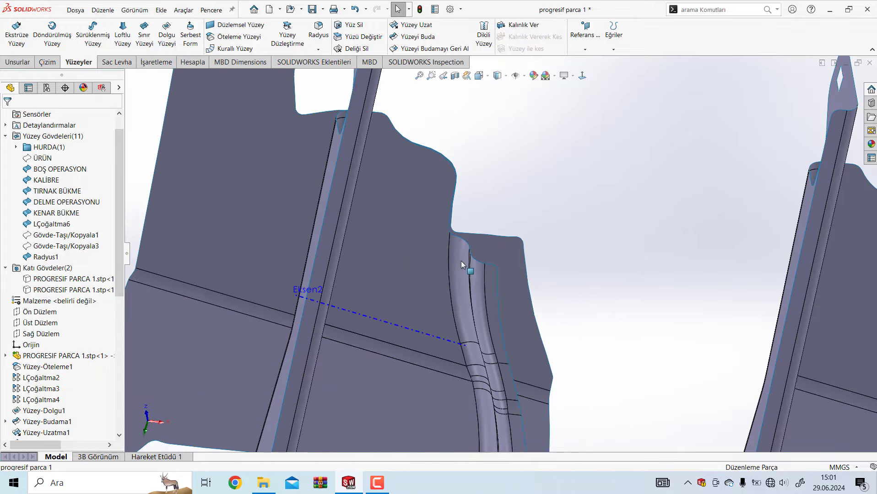
{"action": "scroll", "coordinate": [479, 371], "scroll_direction": "up", "scroll_amount": 3}
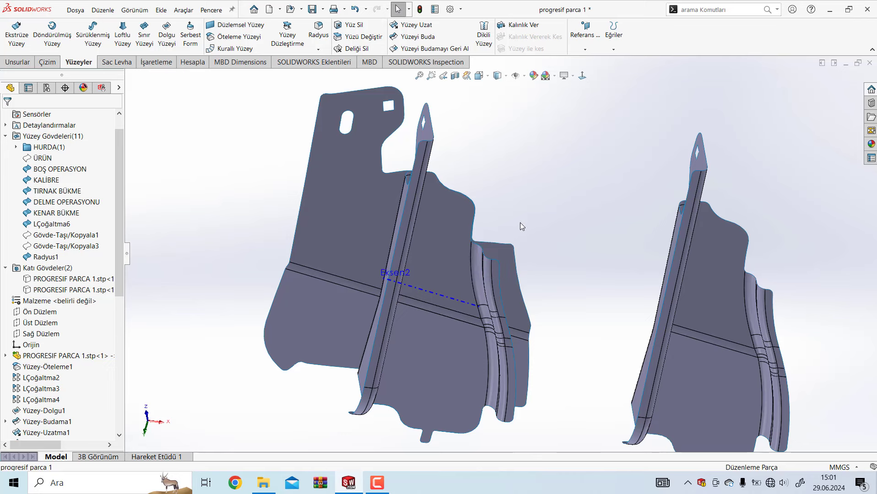
{"action": "middle_click_drag", "start_coordinate": [520, 223], "coordinate": [456, 483]}
{"action": "scroll", "coordinate": [428, 283], "scroll_direction": "down", "scroll_amount": 3}
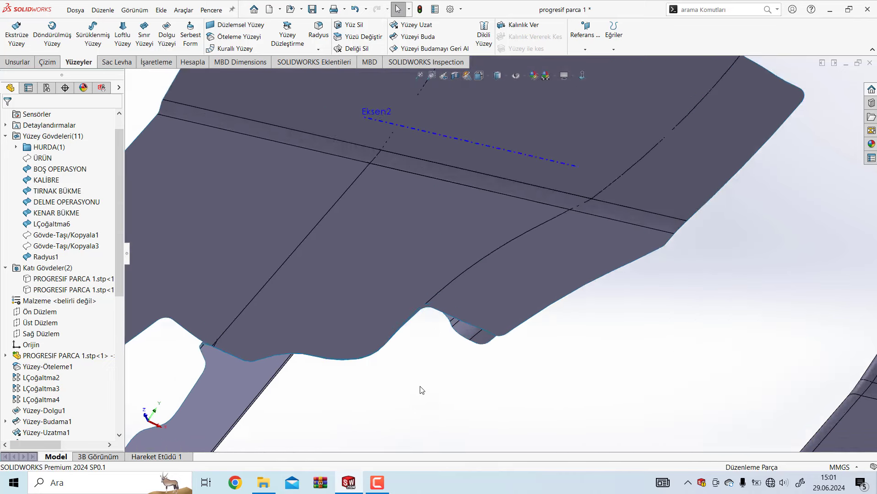
{"action": "scroll", "coordinate": [428, 284], "scroll_direction": "down", "scroll_amount": 2}
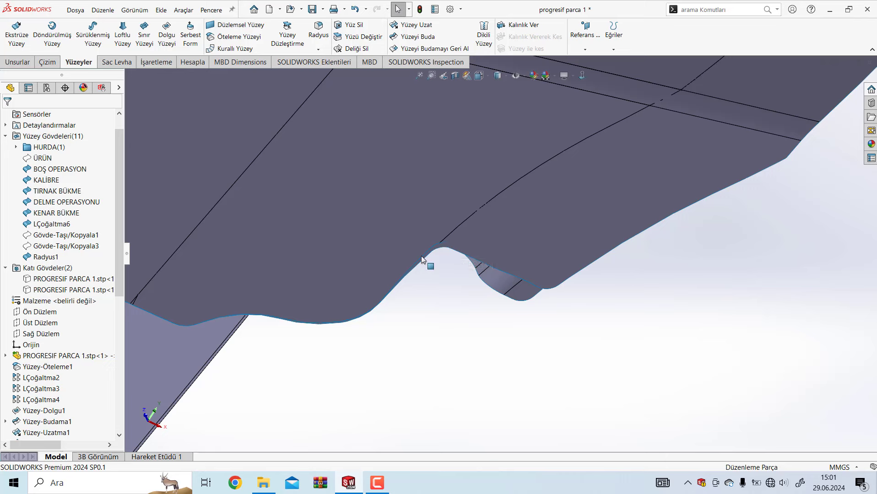
{"action": "scroll", "coordinate": [448, 313], "scroll_direction": "up", "scroll_amount": 3}
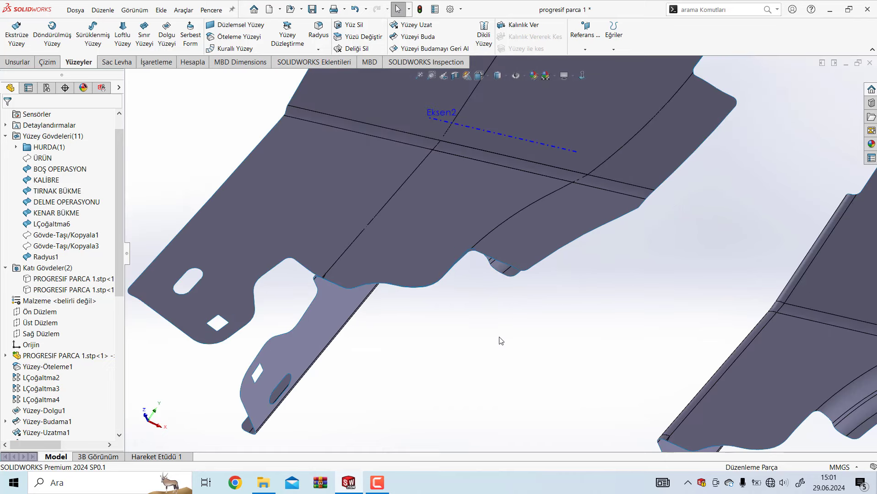
{"action": "scroll", "coordinate": [501, 341], "scroll_direction": "up", "scroll_amount": 1}
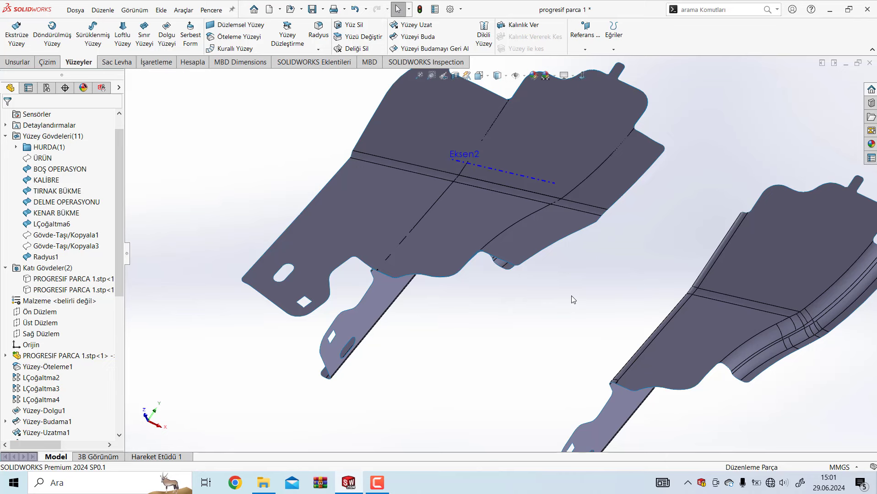
{"action": "scroll", "coordinate": [512, 275], "scroll_direction": "down", "scroll_amount": 5}
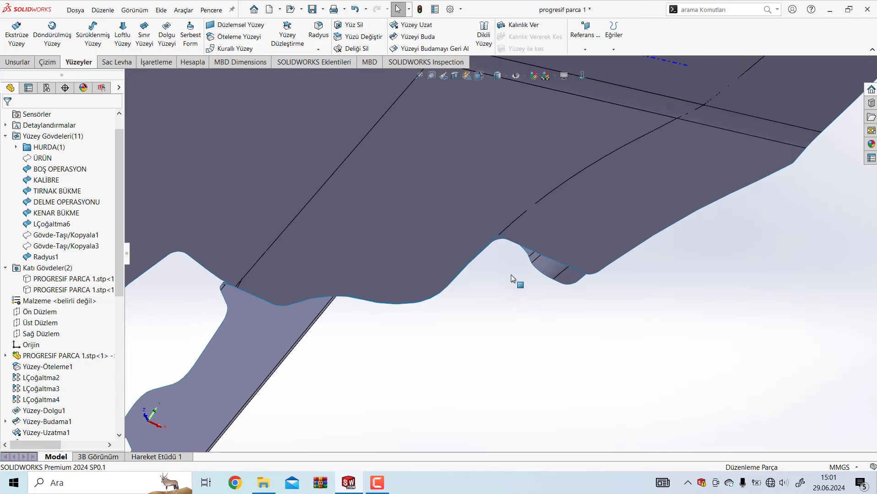
{"action": "mouse_move", "coordinate": [519, 278]}
{"action": "middle_mouse_down"}
{"action": "mouse_move", "coordinate": [535, 318]}
{"action": "mouse_move", "coordinate": [523, 381]}
{"action": "mouse_move", "coordinate": [536, 256]}
{"action": "middle_mouse_up"}
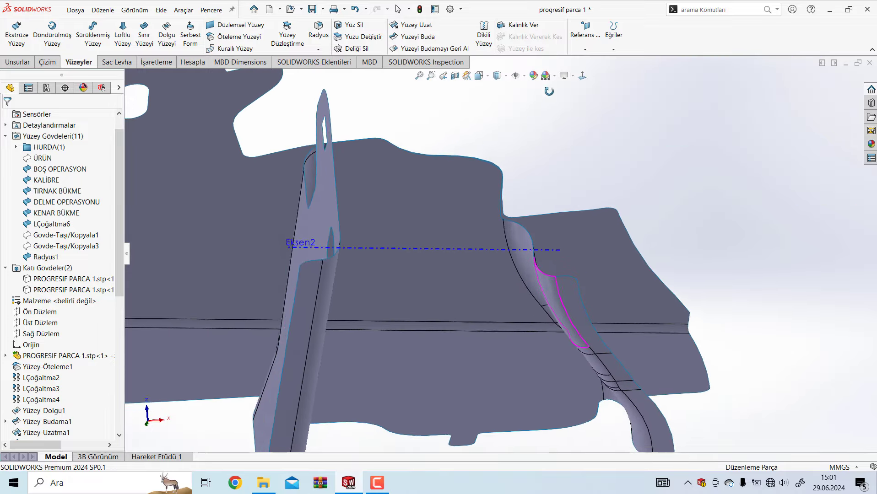
{"action": "mouse_move", "coordinate": [545, 77]}
{"action": "middle_mouse_down"}
{"action": "mouse_move", "coordinate": [540, 248]}
{"action": "mouse_move", "coordinate": [543, 83]}
{"action": "middle_mouse_up"}
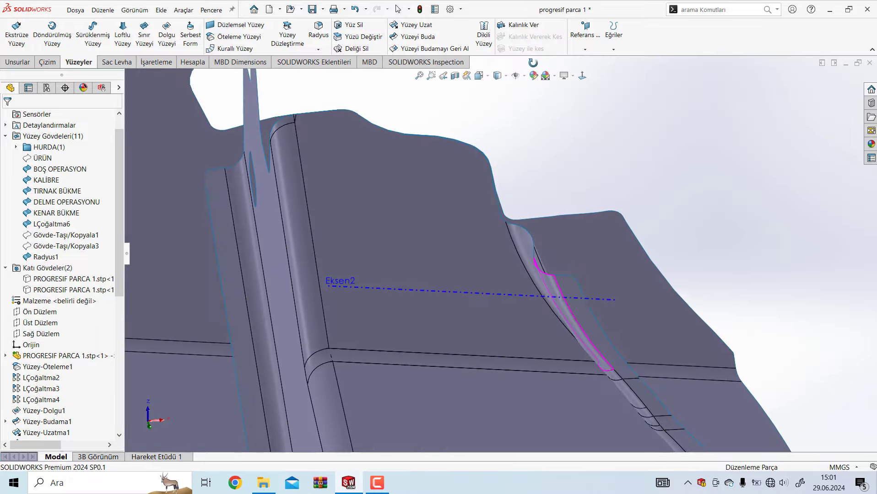
Start a 0 mm offset surface, selecting the first curved fold faces
{"action": "left_click", "coordinate": [232, 41]}
{"action": "mouse_move", "coordinate": [572, 324]}
{"action": "middle_mouse_down"}
{"action": "mouse_move", "coordinate": [618, 219]}
{"action": "mouse_move", "coordinate": [513, 309]}
{"action": "middle_mouse_up"}
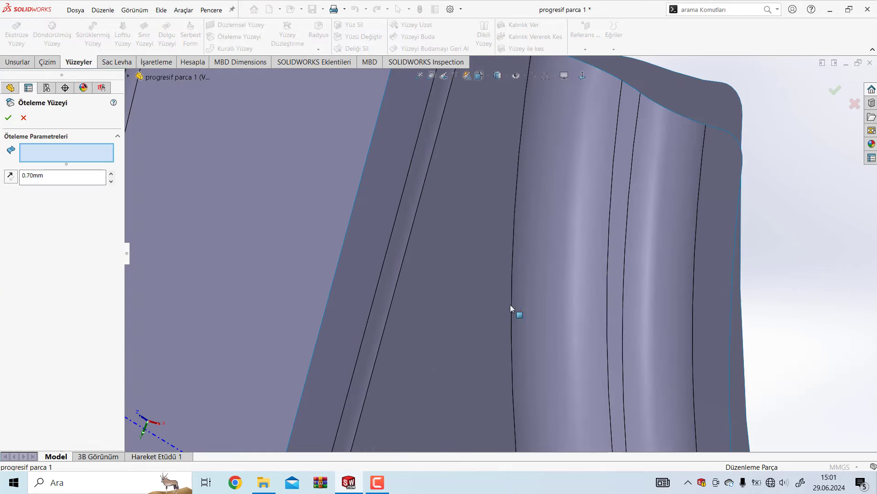
{"action": "left_click", "coordinate": [604, 155]}
{"action": "left_click", "coordinate": [624, 146]}
{"action": "left_click", "coordinate": [710, 198]}
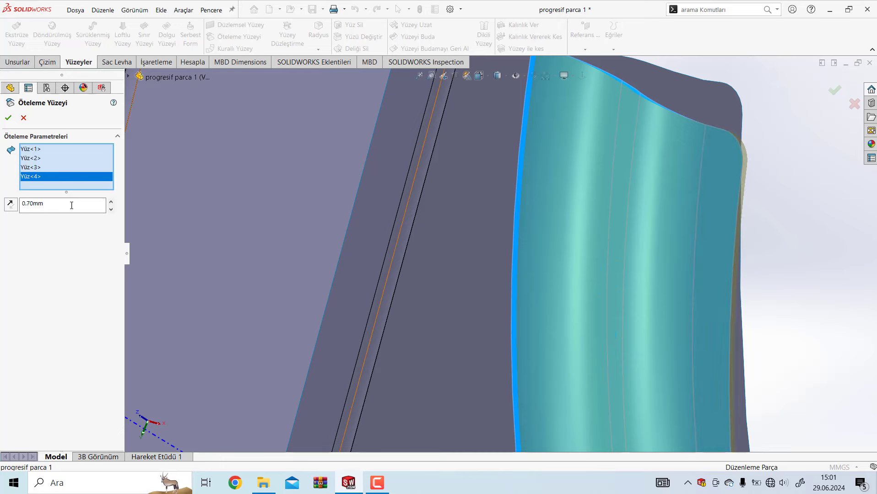
{"action": "type", "text": "0"}
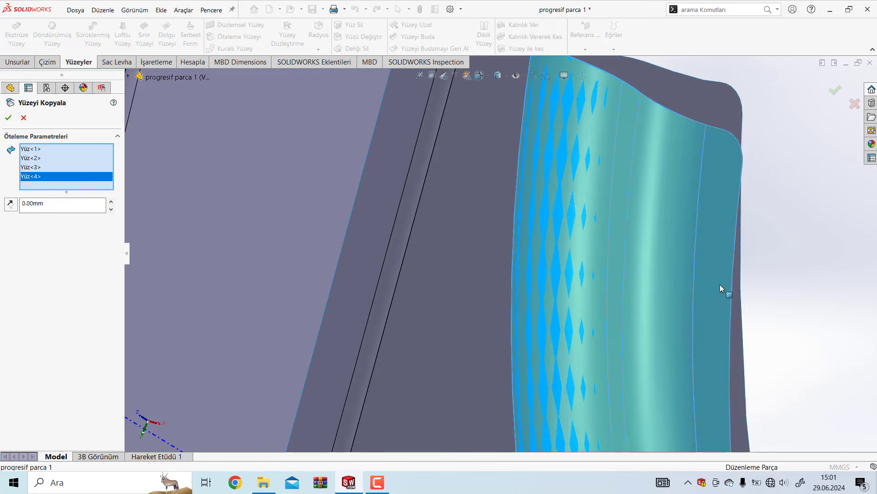
{"action": "scroll", "coordinate": [720, 285], "scroll_direction": "up", "scroll_amount": 5}
Add the remaining flange band faces until all 21 faces (Yüz<1>–Yüz<21>) are selected
{"action": "left_click", "coordinate": [497, 197]}
{"action": "scroll", "coordinate": [504, 202], "scroll_direction": "down", "scroll_amount": 3}
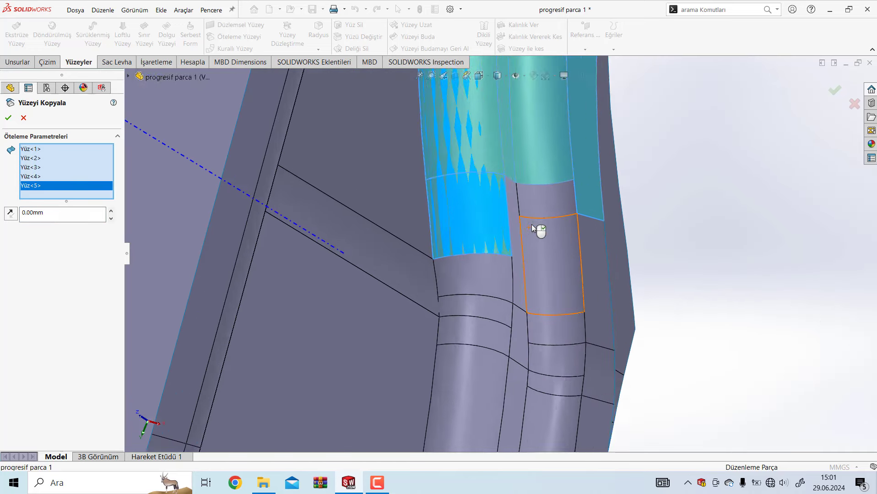
{"action": "left_click", "coordinate": [501, 194]}
{"action": "left_click", "coordinate": [537, 196]}
{"action": "left_click", "coordinate": [597, 270]}
{"action": "left_click", "coordinate": [564, 283]}
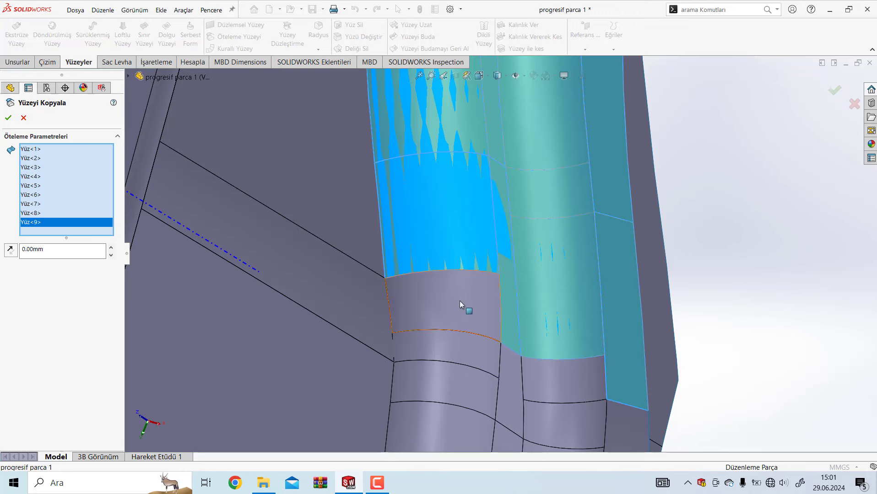
{"action": "left_click", "coordinate": [460, 300]}
{"action": "left_click", "coordinate": [461, 353]}
{"action": "left_click", "coordinate": [513, 389]}
{"action": "left_click", "coordinate": [563, 409]}
{"action": "left_click", "coordinate": [566, 380]}
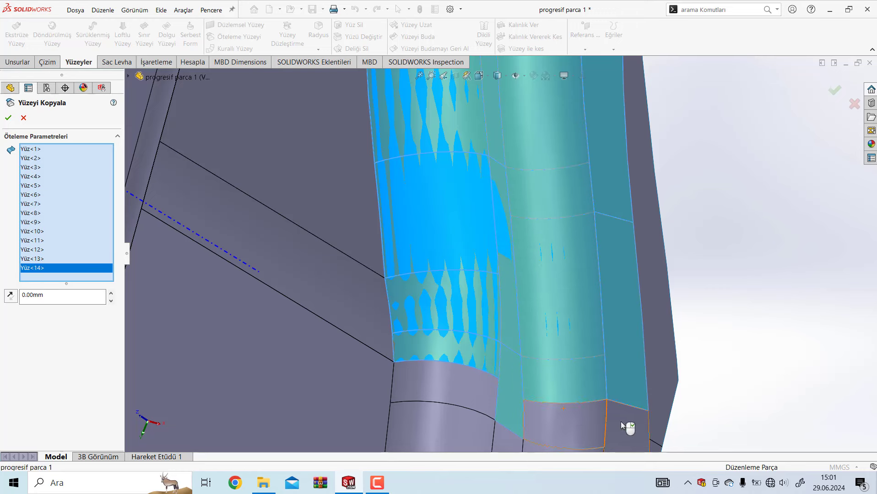
{"action": "left_click", "coordinate": [621, 422]}
{"action": "left_click", "coordinate": [475, 400]}
{"action": "left_click", "coordinate": [440, 380]}
{"action": "scroll", "coordinate": [545, 385], "scroll_direction": "up", "scroll_amount": 5}
{"action": "scroll", "coordinate": [508, 311], "scroll_direction": "down", "scroll_amount": 5}
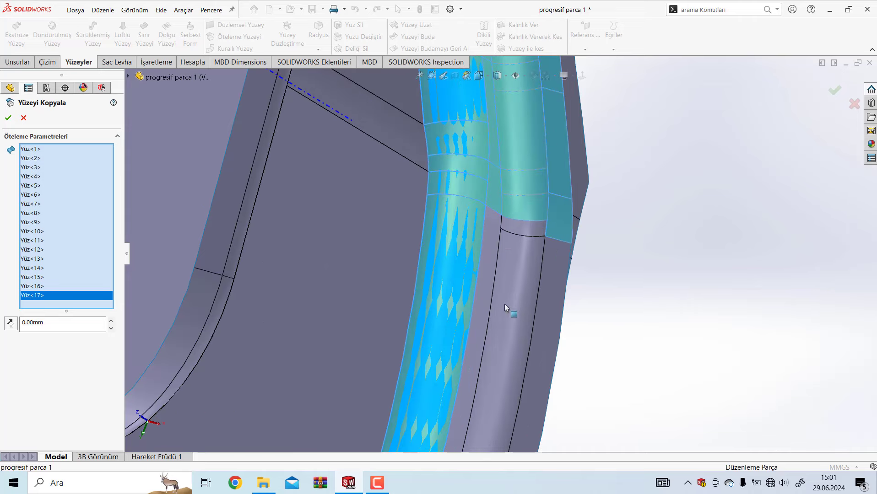
{"action": "left_click", "coordinate": [490, 225]}
{"action": "left_click", "coordinate": [530, 221]}
{"action": "left_click", "coordinate": [526, 275]}
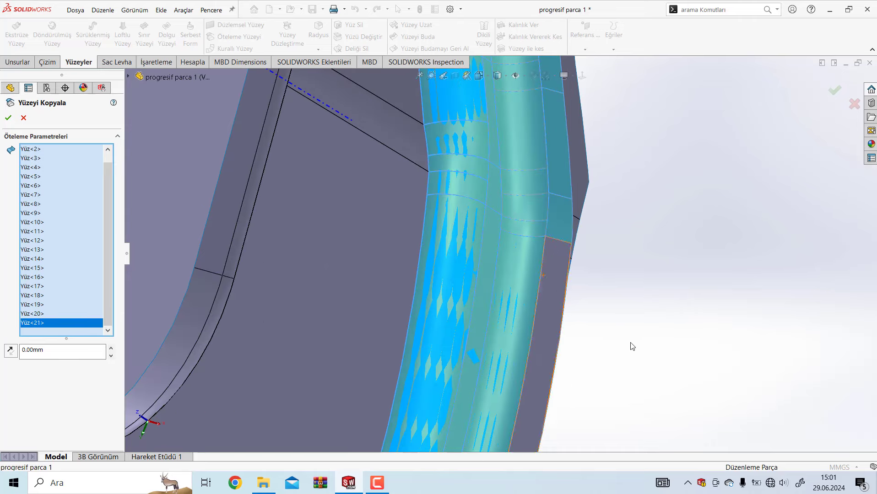
{"action": "scroll", "coordinate": [596, 339], "scroll_direction": "up", "scroll_amount": 5}
{"action": "mouse_move", "coordinate": [480, 325]}
{"action": "middle_mouse_down"}
{"action": "mouse_move", "coordinate": [525, 227]}
{"action": "mouse_move", "coordinate": [516, 354]}
{"action": "middle_mouse_up"}
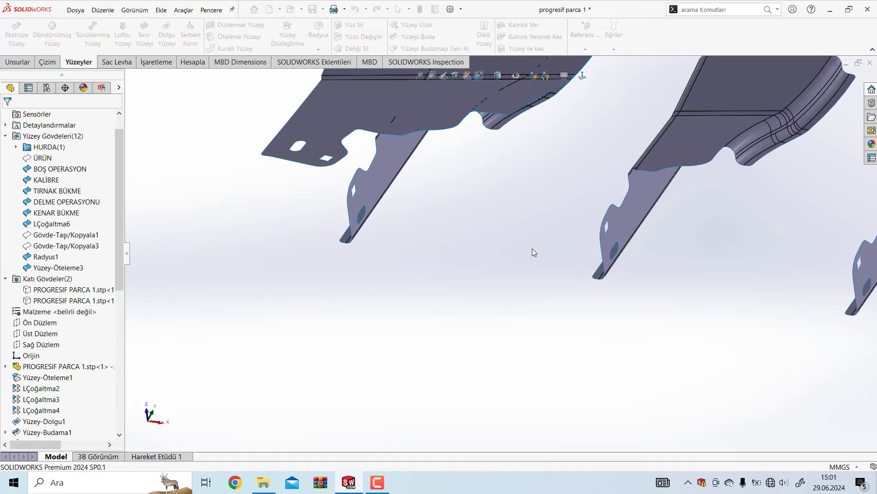
{"action": "mouse_move", "coordinate": [487, 285]}
{"action": "middle_mouse_down"}
{"action": "mouse_move", "coordinate": [517, 140]}
{"action": "mouse_move", "coordinate": [515, 276]}
{"action": "mouse_move", "coordinate": [496, 172]}
{"action": "mouse_move", "coordinate": [479, 315]}
{"action": "mouse_move", "coordinate": [424, 376]}
{"action": "middle_mouse_up"}
{"action": "left_click", "coordinate": [442, 364]}
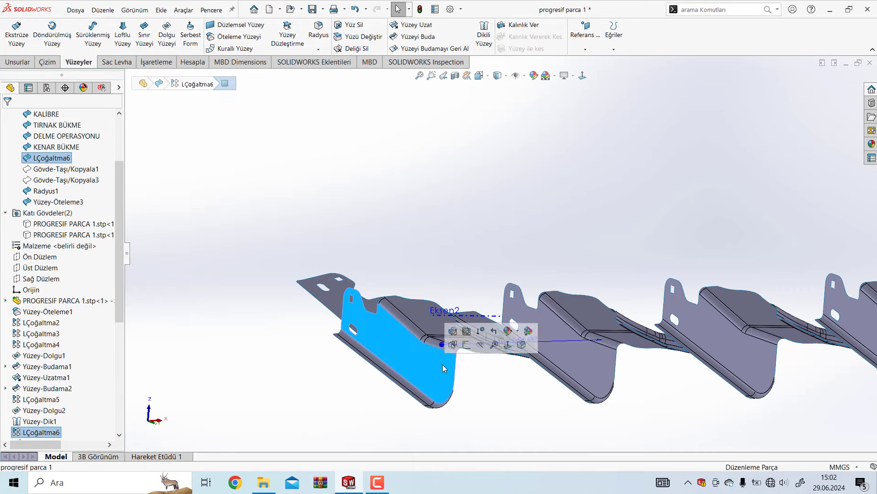
{"action": "left_click", "coordinate": [470, 218]}
{"action": "scroll", "coordinate": [467, 374], "scroll_direction": "down", "scroll_amount": 3}
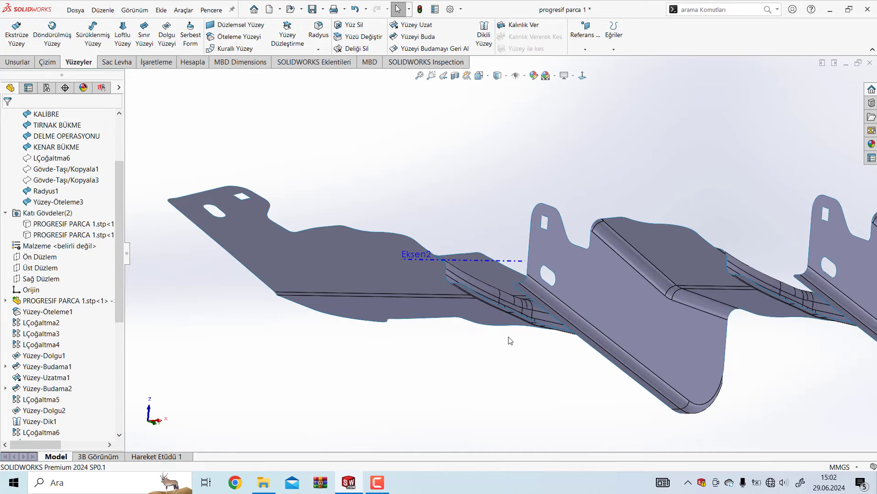
{"action": "mouse_move", "coordinate": [510, 341]}
{"action": "middle_mouse_down"}
{"action": "mouse_move", "coordinate": [355, 368]}
{"action": "mouse_move", "coordinate": [414, 427]}
{"action": "mouse_move", "coordinate": [462, 361]}
{"action": "middle_mouse_up"}
{"action": "scroll", "coordinate": [374, 359], "scroll_direction": "down", "scroll_amount": 5}
{"action": "scroll", "coordinate": [462, 361], "scroll_direction": "up", "scroll_amount": 5}
{"action": "mouse_move", "coordinate": [523, 311]}
{"action": "middle_mouse_down"}
{"action": "mouse_move", "coordinate": [523, 360]}
{"action": "mouse_move", "coordinate": [513, 349]}
{"action": "mouse_move", "coordinate": [522, 182]}
{"action": "mouse_move", "coordinate": [517, 353]}
{"action": "middle_mouse_up"}
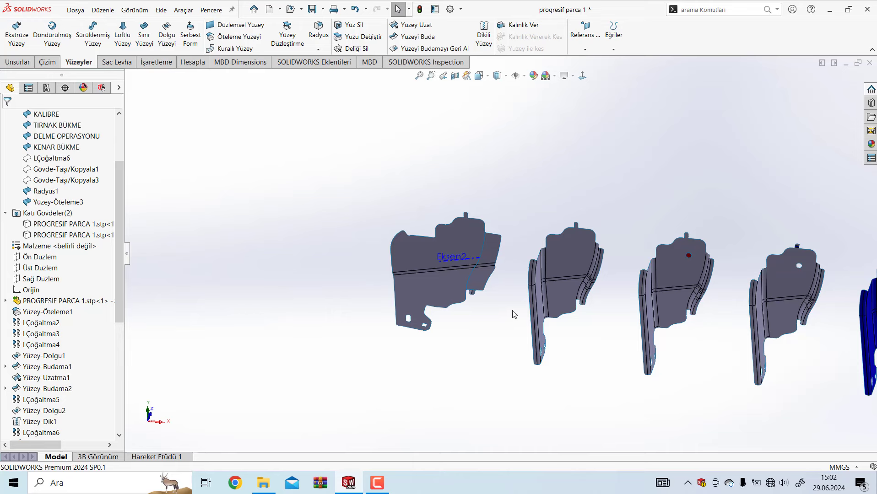
{"action": "scroll", "coordinate": [508, 307], "scroll_direction": "down", "scroll_amount": 3}
{"action": "scroll", "coordinate": [457, 279], "scroll_direction": "down", "scroll_amount": 3}
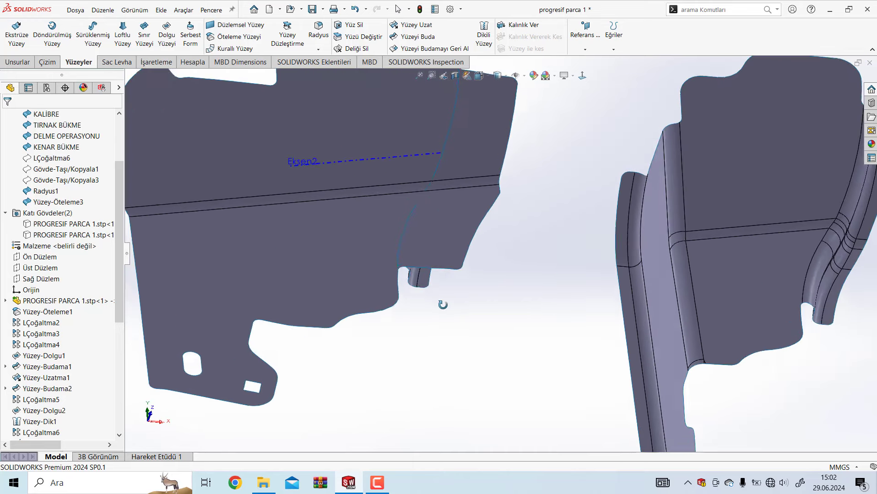
{"action": "middle_click_drag", "start_coordinate": [438, 275], "coordinate": [479, 146]}
{"action": "scroll", "coordinate": [479, 142], "scroll_direction": "down", "scroll_amount": 2}
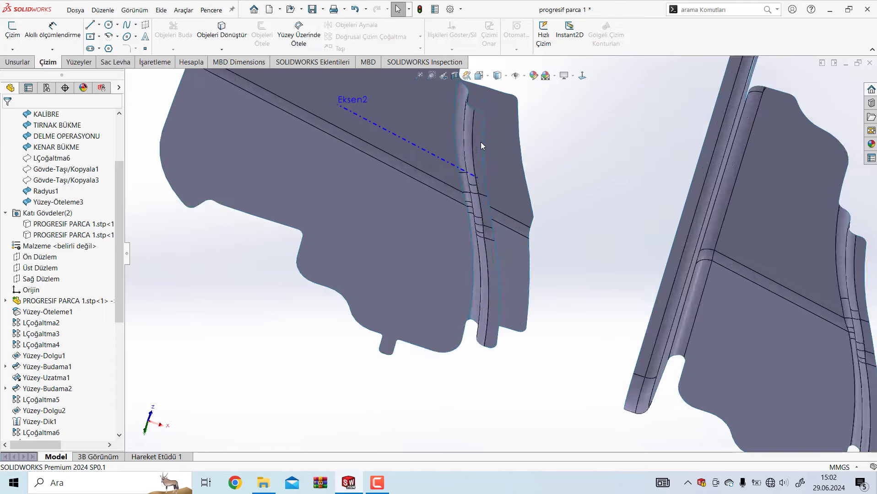
{"action": "scroll", "coordinate": [499, 167], "scroll_direction": "down", "scroll_amount": 2}
{"action": "scroll", "coordinate": [498, 162], "scroll_direction": "down", "scroll_amount": 2}
{"action": "scroll", "coordinate": [541, 135], "scroll_direction": "down", "scroll_amount": 2}
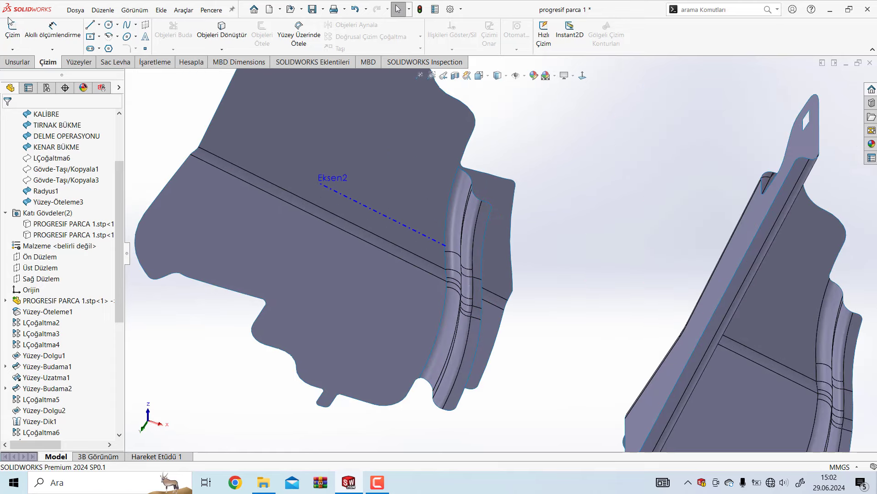
Trim the filleted surface with Yüzey-Öteleme3 as tool, keeping the large flange piece
{"action": "left_click", "coordinate": [86, 63]}
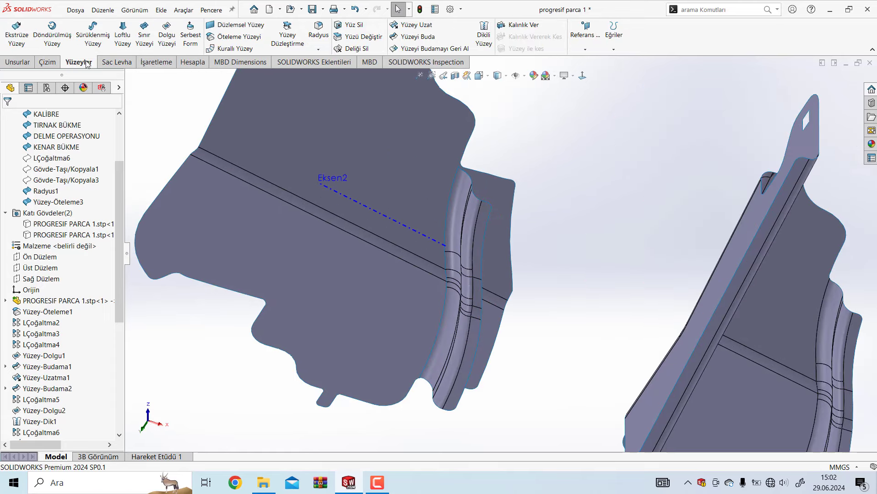
{"action": "left_click", "coordinate": [406, 41]}
{"action": "left_click", "coordinate": [462, 213]}
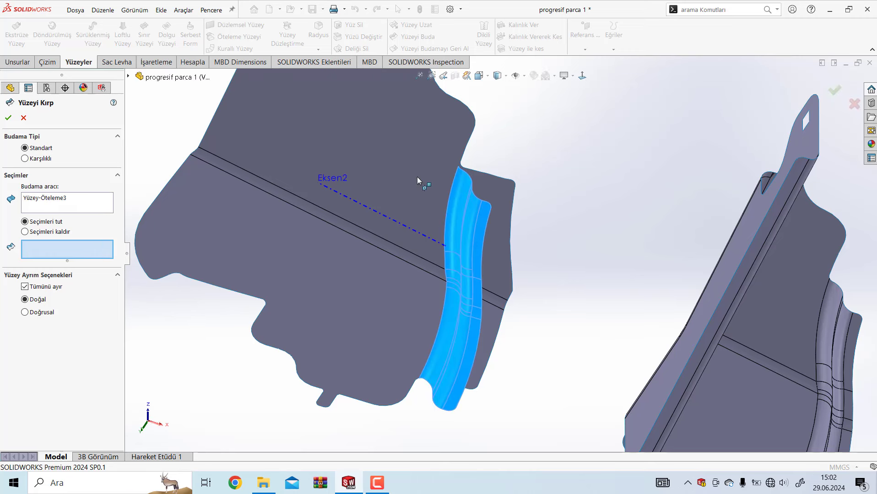
{"action": "left_click", "coordinate": [375, 152]}
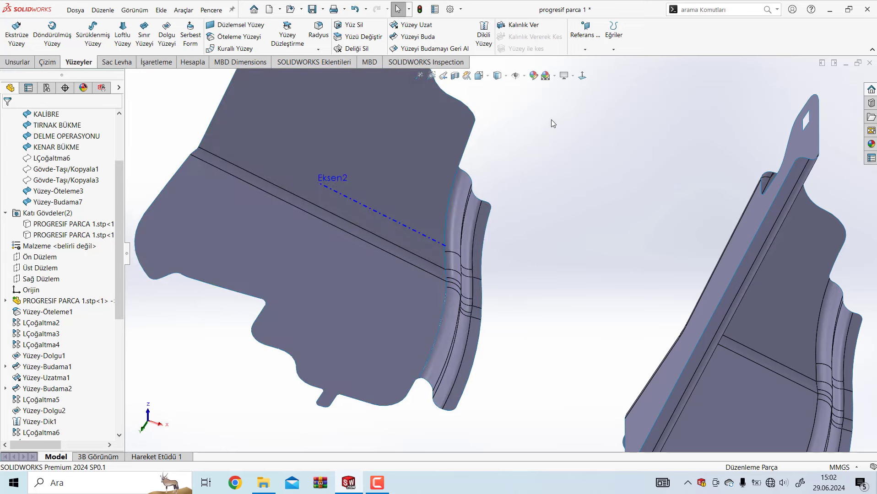
Orbit and zoom around the bent flange edge to check the Yüzey-Budama7 result
{"action": "scroll", "coordinate": [505, 137], "scroll_direction": "up", "scroll_amount": 5}
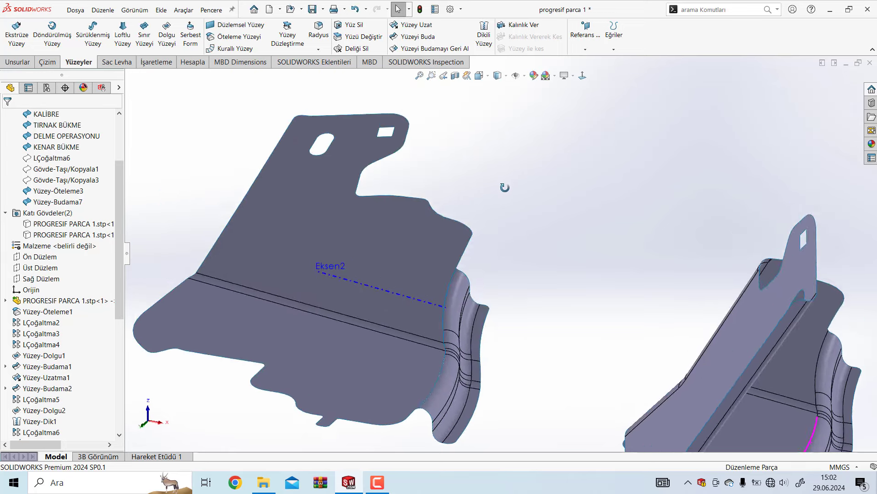
{"action": "middle_click_drag", "start_coordinate": [505, 189], "coordinate": [459, 361]}
{"action": "scroll", "coordinate": [459, 362], "scroll_direction": "down", "scroll_amount": 5}
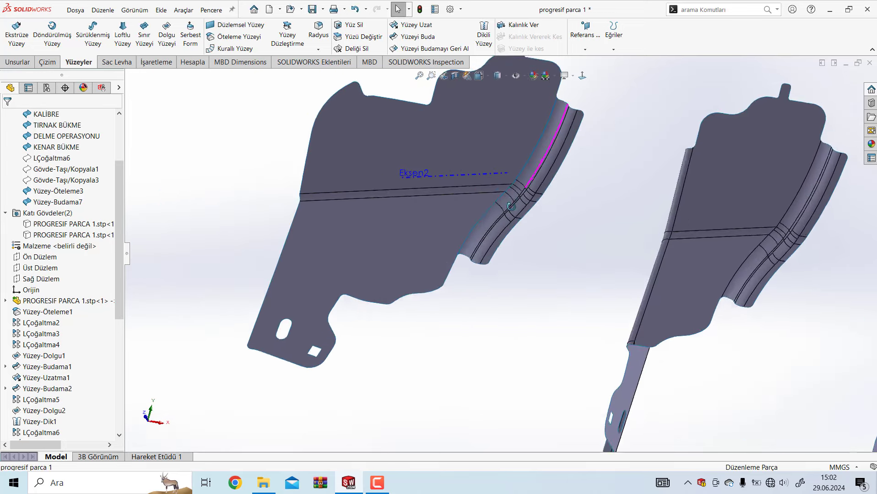
{"action": "middle_click_drag", "start_coordinate": [532, 181], "coordinate": [523, 189]}
{"action": "scroll", "coordinate": [523, 188], "scroll_direction": "down", "scroll_amount": 5}
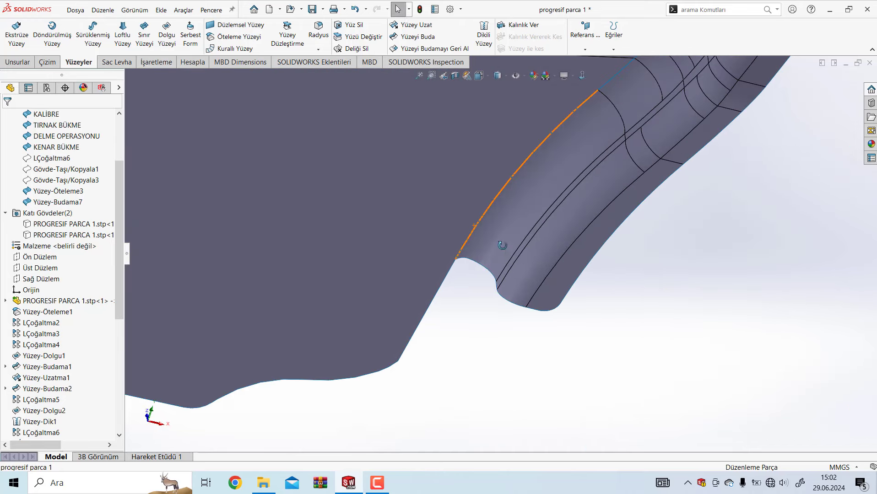
{"action": "mouse_move", "coordinate": [469, 248]}
{"action": "middle_mouse_down"}
{"action": "mouse_move", "coordinate": [476, 315]}
{"action": "mouse_move", "coordinate": [494, 246]}
{"action": "middle_mouse_up"}
{"action": "scroll", "coordinate": [494, 247], "scroll_direction": "up", "scroll_amount": 5}
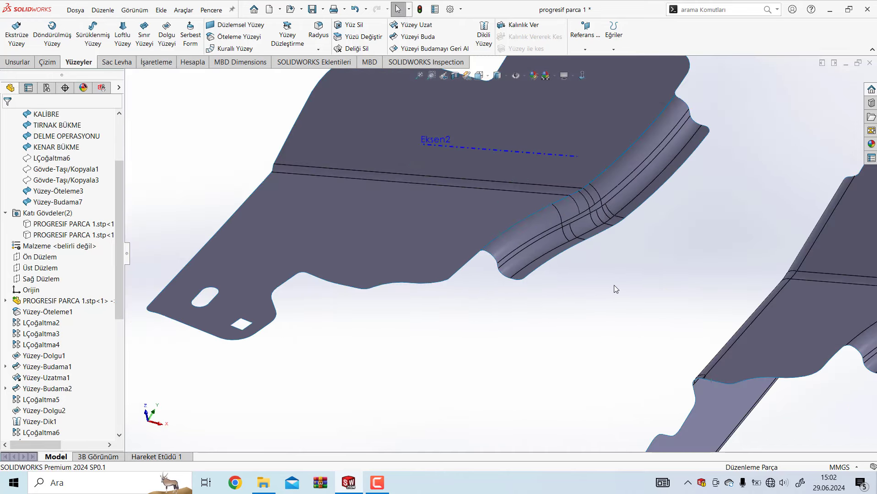
{"action": "mouse_move", "coordinate": [614, 285]}
{"action": "middle_mouse_down"}
{"action": "mouse_move", "coordinate": [571, 261]}
{"action": "mouse_move", "coordinate": [588, 263]}
{"action": "middle_mouse_up"}
{"action": "scroll", "coordinate": [588, 263], "scroll_direction": "up", "scroll_amount": 2}
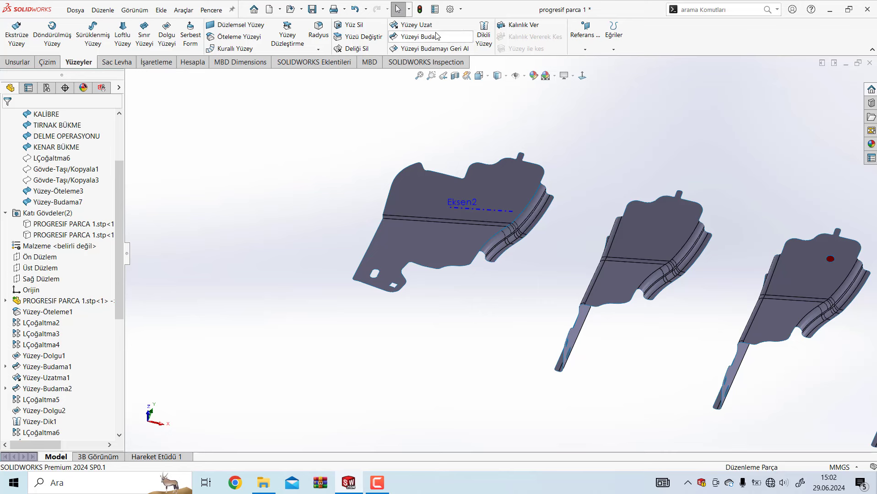
Knit Yüzey-Öteleme3 and Yüzey-Budama7 together into the surface Yüzey-Dik3
{"action": "left_click", "coordinate": [478, 38]}
{"action": "left_click", "coordinate": [547, 211]}
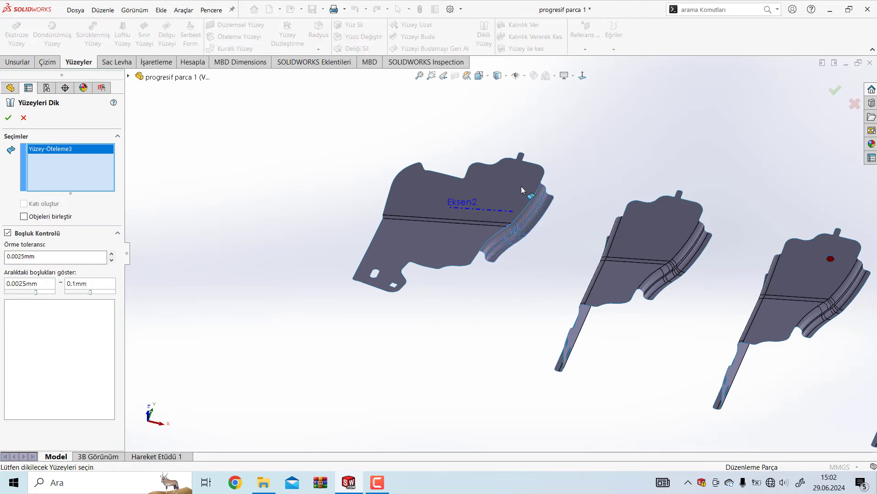
{"action": "left_click", "coordinate": [371, 270]}
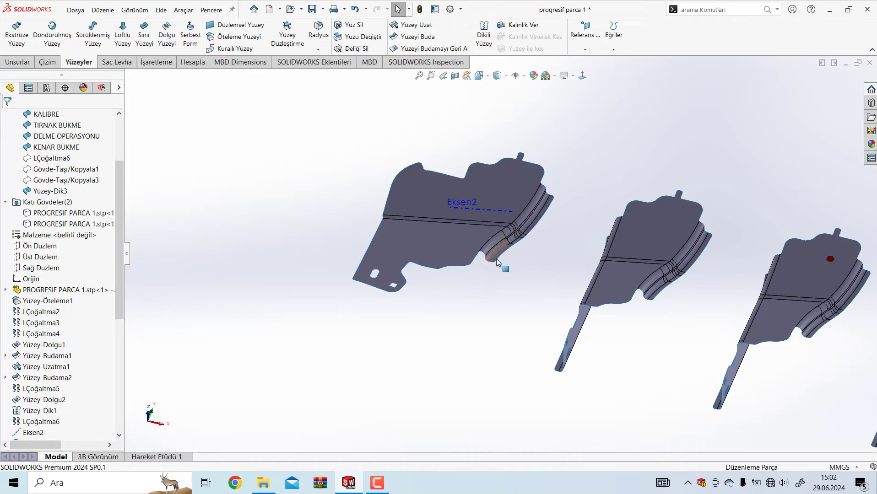
{"action": "scroll", "coordinate": [498, 263], "scroll_direction": "up", "scroll_amount": 2}
{"action": "scroll", "coordinate": [505, 283], "scroll_direction": "up", "scroll_amount": 3}
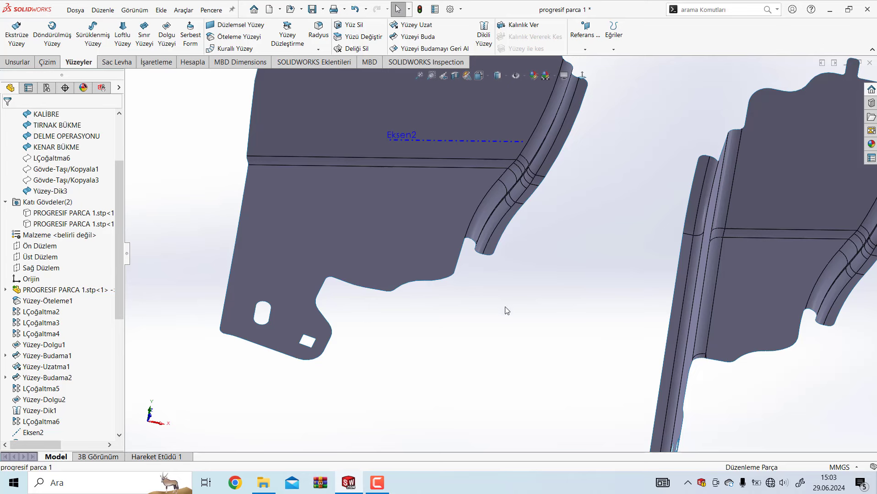
{"action": "scroll", "coordinate": [505, 305], "scroll_direction": "up", "scroll_amount": 3}
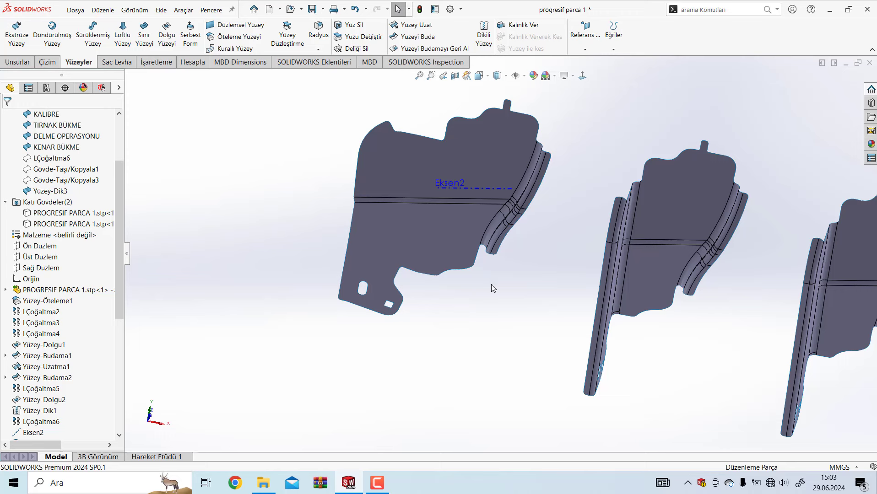
{"action": "mouse_move", "coordinate": [498, 305]}
{"action": "middle_mouse_down"}
{"action": "mouse_move", "coordinate": [524, 138]}
{"action": "mouse_move", "coordinate": [515, 253]}
{"action": "mouse_move", "coordinate": [510, 264]}
{"action": "mouse_move", "coordinate": [476, 272]}
{"action": "mouse_move", "coordinate": [474, 361]}
{"action": "mouse_move", "coordinate": [489, 360]}
{"action": "mouse_move", "coordinate": [490, 261]}
{"action": "mouse_move", "coordinate": [553, 243]}
{"action": "mouse_move", "coordinate": [504, 234]}
{"action": "mouse_move", "coordinate": [477, 241]}
{"action": "mouse_move", "coordinate": [447, 324]}
{"action": "mouse_move", "coordinate": [354, 398]}
{"action": "mouse_move", "coordinate": [507, 231]}
{"action": "mouse_move", "coordinate": [391, 184]}
{"action": "mouse_move", "coordinate": [455, 242]}
{"action": "middle_mouse_up"}
{"action": "scroll", "coordinate": [458, 297], "scroll_direction": "down", "scroll_amount": 5}
{"action": "scroll", "coordinate": [470, 337], "scroll_direction": "down", "scroll_amount": 4}
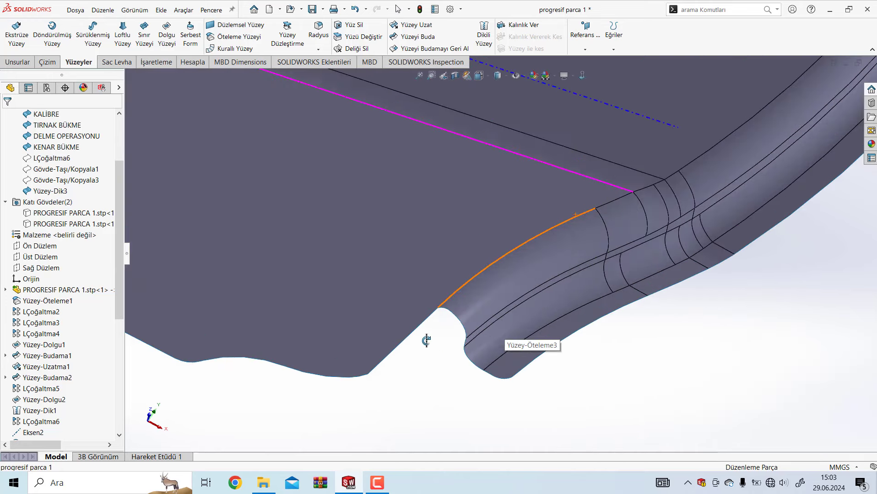
{"action": "mouse_move", "coordinate": [438, 347]}
{"action": "middle_mouse_down"}
{"action": "mouse_move", "coordinate": [403, 358]}
{"action": "mouse_move", "coordinate": [415, 337]}
{"action": "middle_mouse_up"}
{"action": "scroll", "coordinate": [443, 344], "scroll_direction": "up", "scroll_amount": 5}
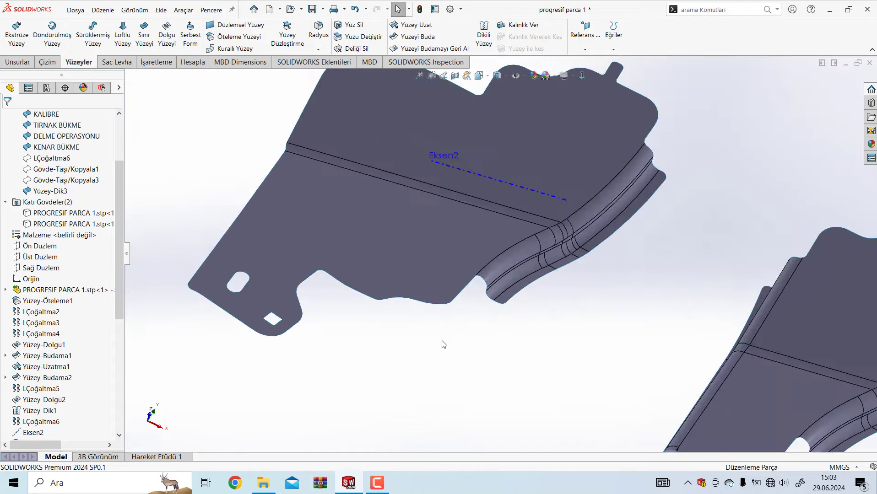
{"action": "scroll", "coordinate": [443, 324], "scroll_direction": "up", "scroll_amount": 2}
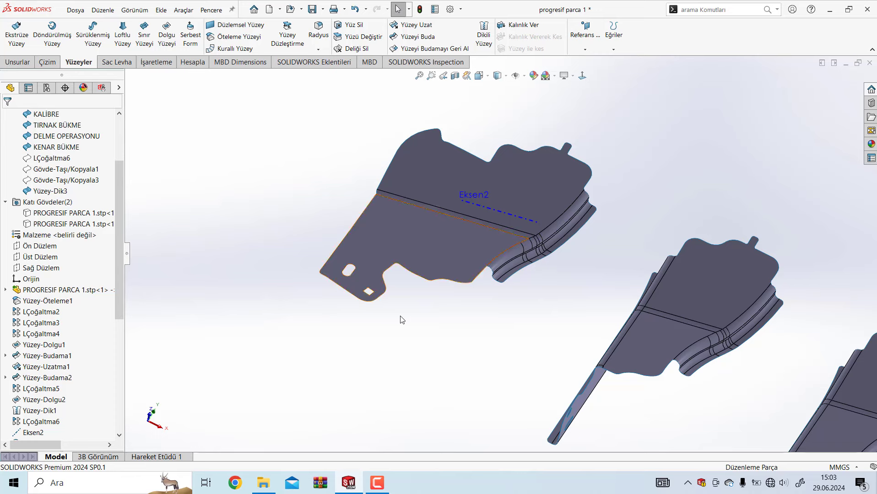
{"action": "mouse_move", "coordinate": [402, 319]}
{"action": "middle_mouse_down"}
{"action": "mouse_move", "coordinate": [391, 302]}
{"action": "mouse_move", "coordinate": [391, 240]}
{"action": "mouse_move", "coordinate": [398, 315]}
{"action": "middle_mouse_up"}
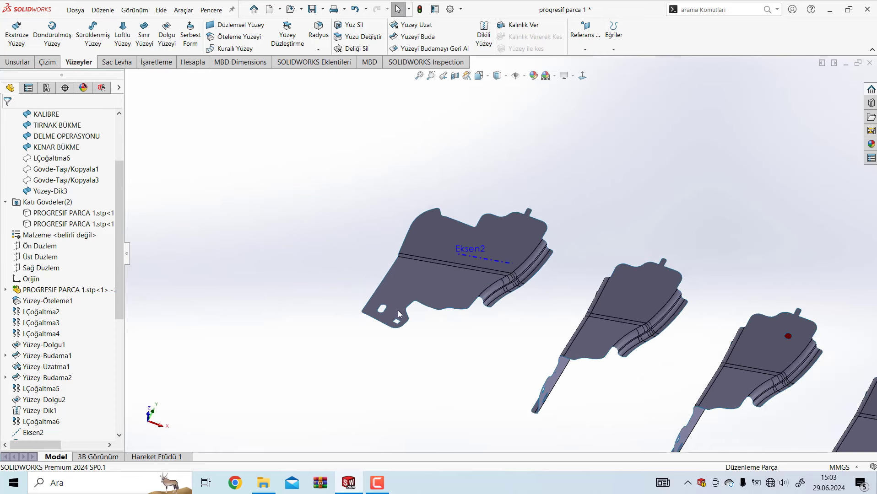
{"action": "scroll", "coordinate": [365, 286], "scroll_direction": "down", "scroll_amount": 3}
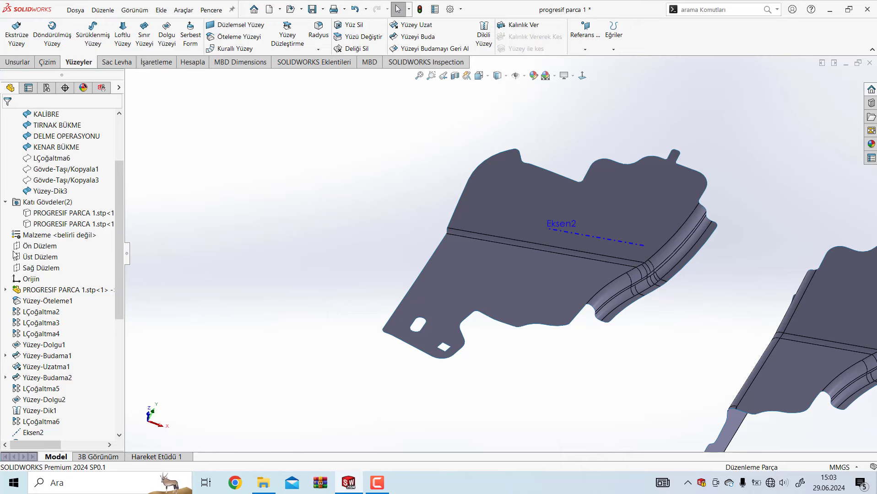
{"action": "left_click", "coordinate": [51, 181]}
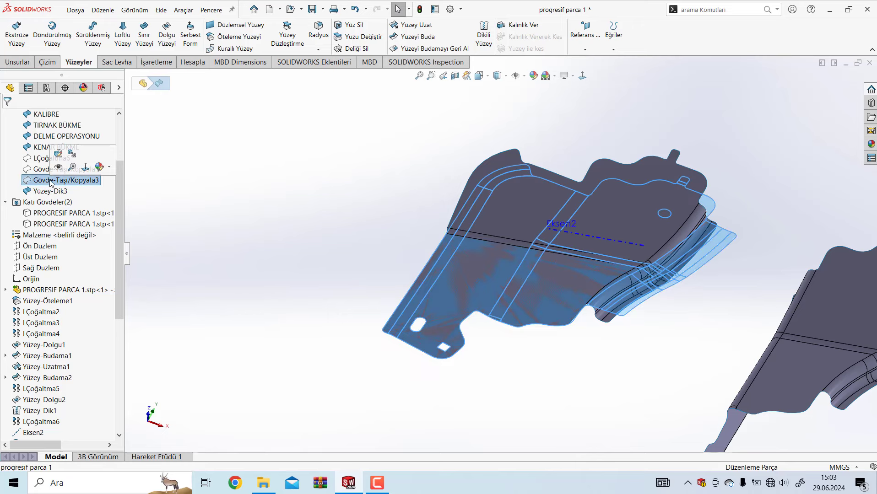
{"action": "left_click", "coordinate": [44, 171]}
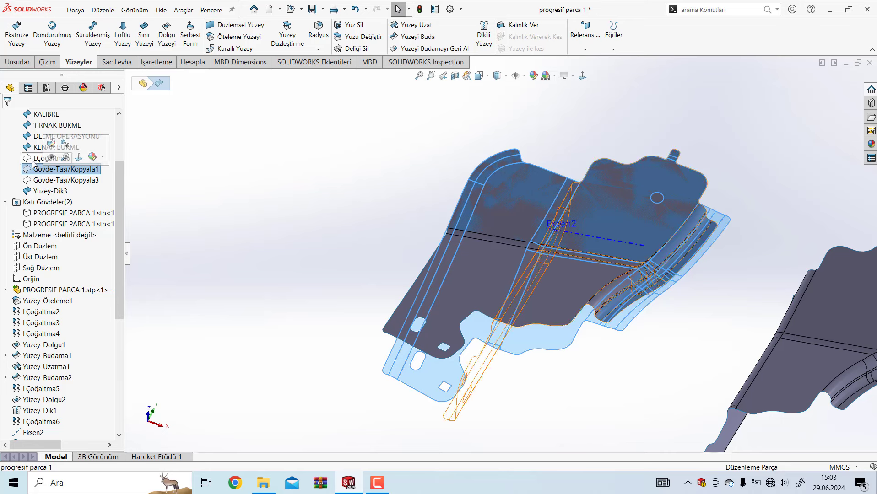
{"action": "left_click", "coordinate": [37, 159]}
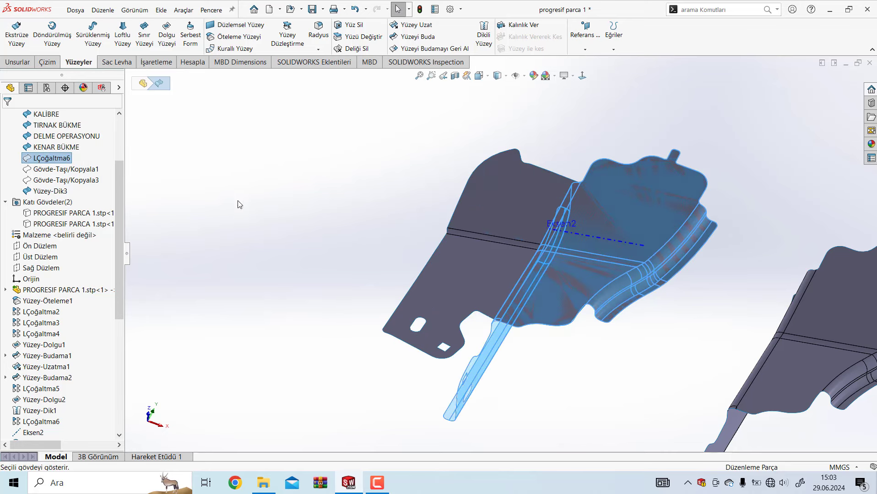
{"action": "left_click", "coordinate": [307, 239]}
{"action": "mouse_move", "coordinate": [531, 396]}
{"action": "middle_mouse_down"}
{"action": "mouse_move", "coordinate": [524, 363]}
{"action": "mouse_move", "coordinate": [558, 309]}
{"action": "mouse_move", "coordinate": [572, 200]}
{"action": "mouse_move", "coordinate": [621, 84]}
{"action": "middle_mouse_up"}
{"action": "scroll", "coordinate": [578, 131], "scroll_direction": "down", "scroll_amount": 3}
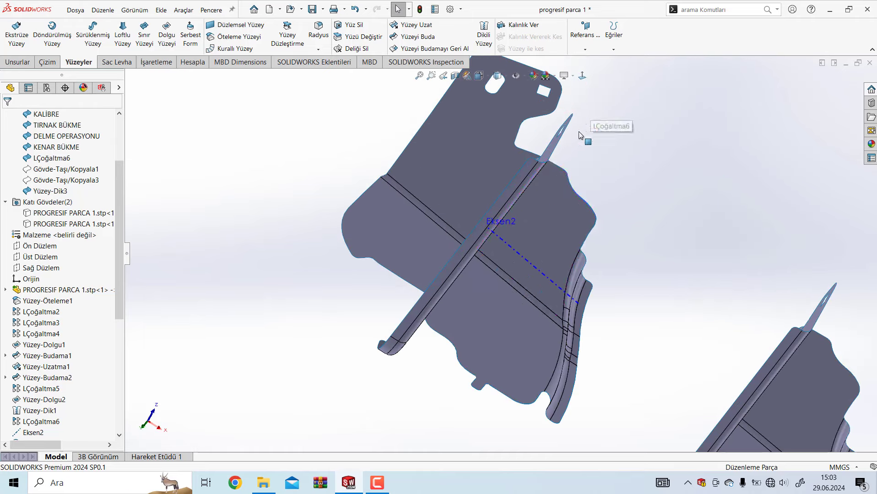
{"action": "mouse_move", "coordinate": [578, 131]}
{"action": "middle_mouse_down"}
{"action": "mouse_move", "coordinate": [592, 104]}
{"action": "mouse_move", "coordinate": [537, 208]}
{"action": "middle_mouse_up"}
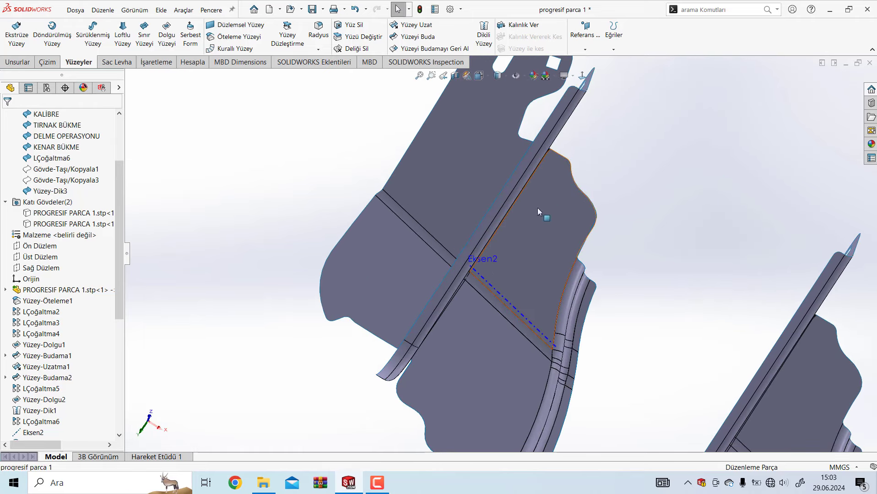
{"action": "middle_click_drag", "start_coordinate": [543, 163], "coordinate": [513, 424]}
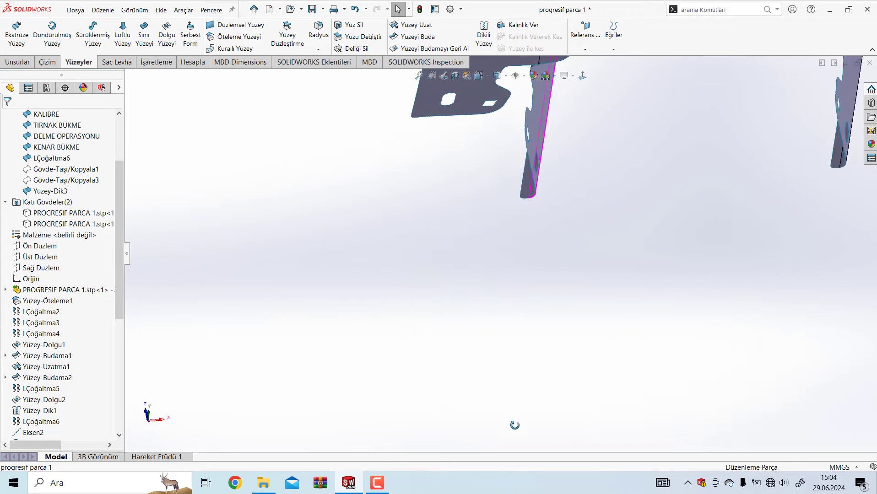
{"action": "scroll", "coordinate": [557, 101], "scroll_direction": "up", "scroll_amount": 5}
{"action": "scroll", "coordinate": [514, 207], "scroll_direction": "down", "scroll_amount": 5}
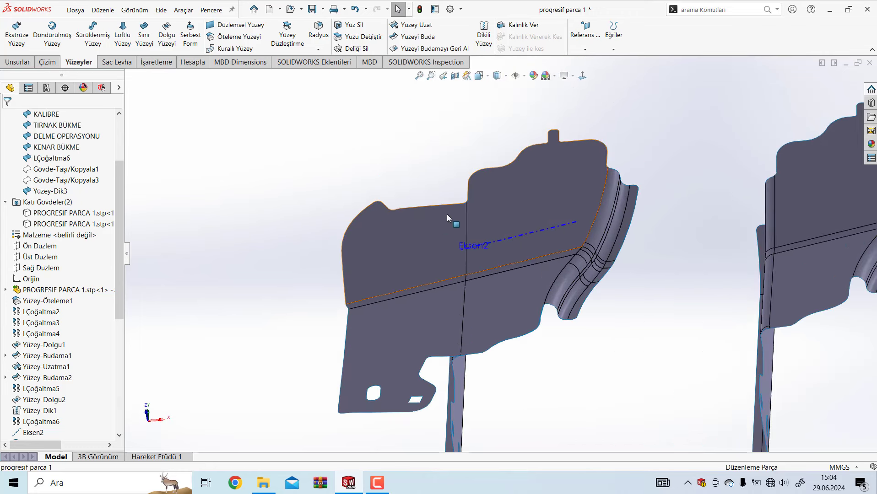
{"action": "mouse_move", "coordinate": [523, 367]}
{"action": "middle_mouse_down"}
{"action": "mouse_move", "coordinate": [543, 339]}
{"action": "mouse_move", "coordinate": [533, 323]}
{"action": "mouse_move", "coordinate": [544, 351]}
{"action": "mouse_move", "coordinate": [541, 161]}
{"action": "mouse_move", "coordinate": [535, 279]}
{"action": "mouse_move", "coordinate": [510, 330]}
{"action": "mouse_move", "coordinate": [521, 363]}
{"action": "middle_mouse_up"}
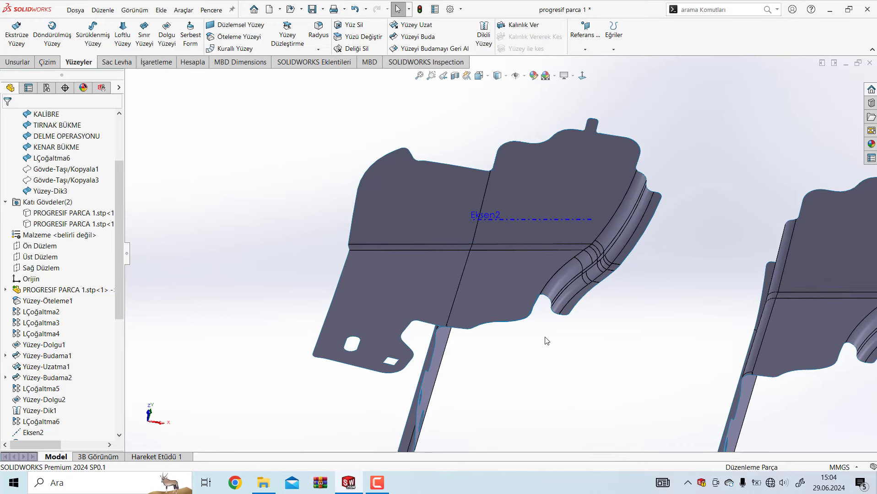
{"action": "scroll", "coordinate": [541, 346], "scroll_direction": "up", "scroll_amount": 3}
{"action": "mouse_move", "coordinate": [524, 378]}
{"action": "middle_mouse_down"}
{"action": "mouse_move", "coordinate": [543, 382]}
{"action": "mouse_move", "coordinate": [528, 157]}
{"action": "middle_mouse_up"}
{"action": "scroll", "coordinate": [466, 228], "scroll_direction": "down", "scroll_amount": 5}
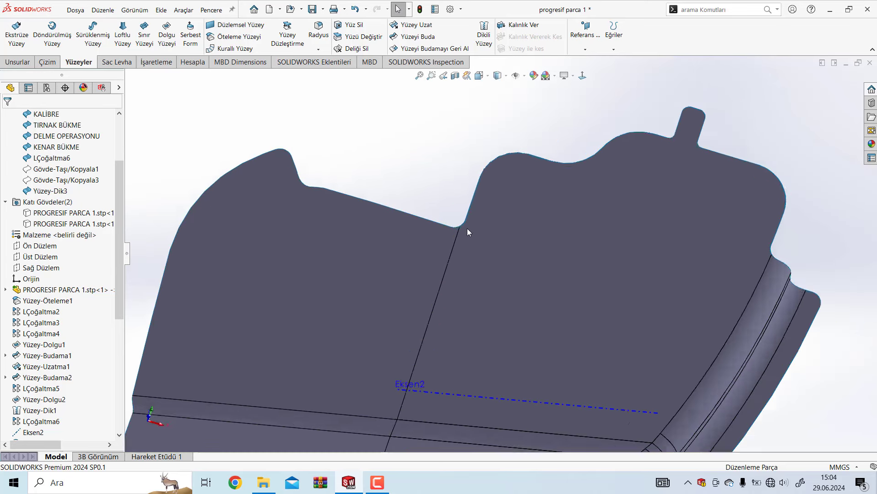
{"action": "scroll", "coordinate": [452, 237], "scroll_direction": "down", "scroll_amount": 3}
{"action": "left_click", "coordinate": [535, 284]}
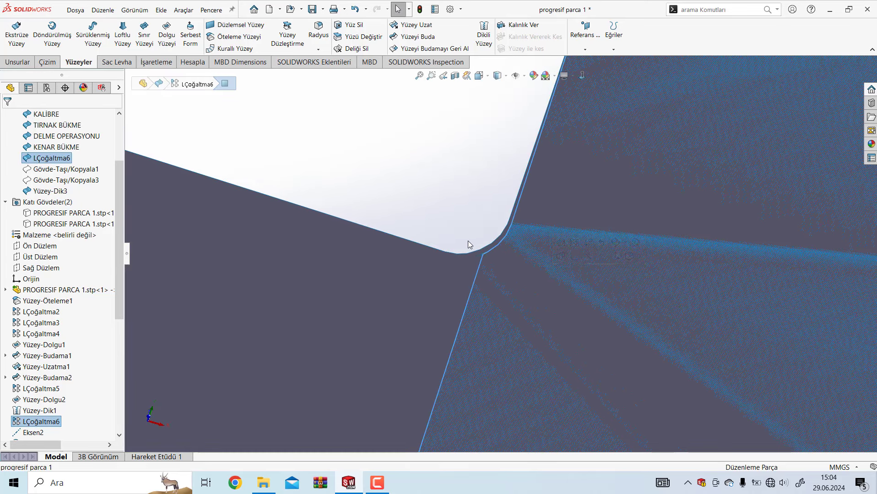
{"action": "scroll", "coordinate": [470, 244], "scroll_direction": "down", "scroll_amount": 2}
{"action": "scroll", "coordinate": [503, 256], "scroll_direction": "up", "scroll_amount": 3}
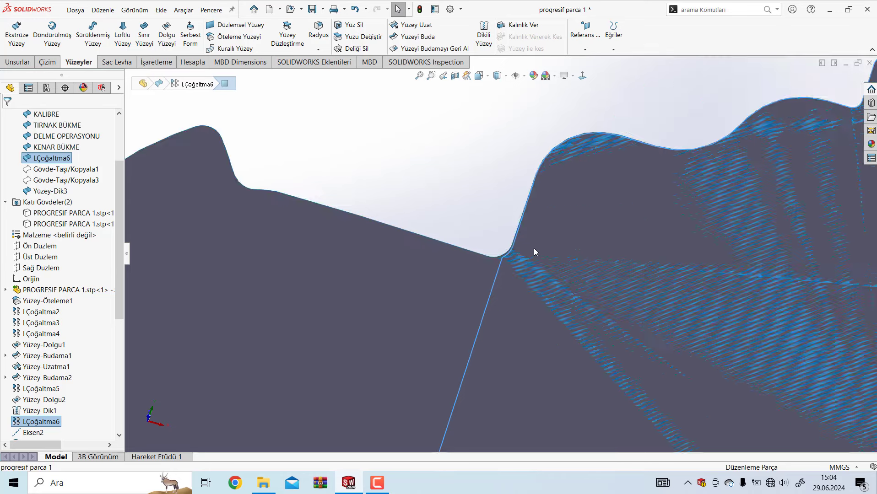
{"action": "scroll", "coordinate": [534, 248], "scroll_direction": "up", "scroll_amount": 4}
{"action": "scroll", "coordinate": [522, 293], "scroll_direction": "up", "scroll_amount": 2}
{"action": "left_click", "coordinate": [512, 336]}
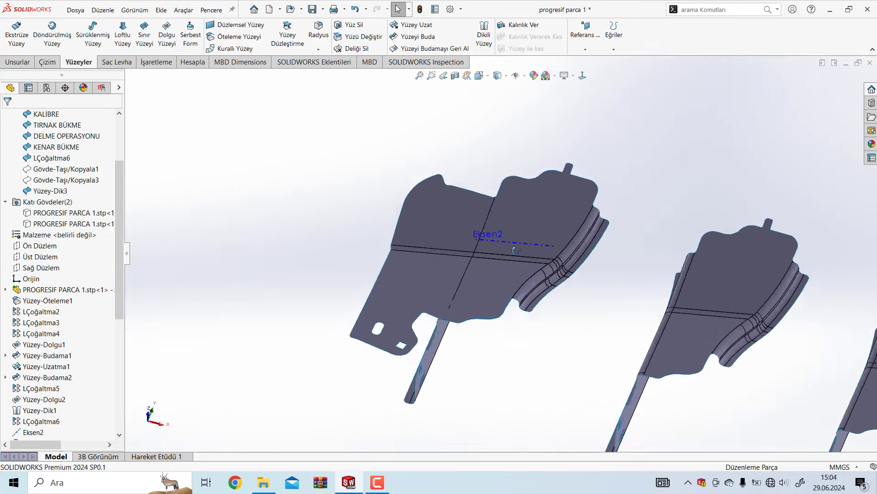
{"action": "mouse_move", "coordinate": [512, 335]}
{"action": "middle_mouse_down"}
{"action": "mouse_move", "coordinate": [535, 147]}
{"action": "mouse_move", "coordinate": [460, 320]}
{"action": "mouse_move", "coordinate": [513, 317]}
{"action": "mouse_move", "coordinate": [533, 219]}
{"action": "mouse_move", "coordinate": [533, 231]}
{"action": "middle_mouse_up"}
Delete the Yüzey-Dik3 knit and then the Yüzey-Budama7 trim from the feature tree
{"action": "scroll", "coordinate": [95, 358], "scroll_direction": "down", "scroll_amount": 7}
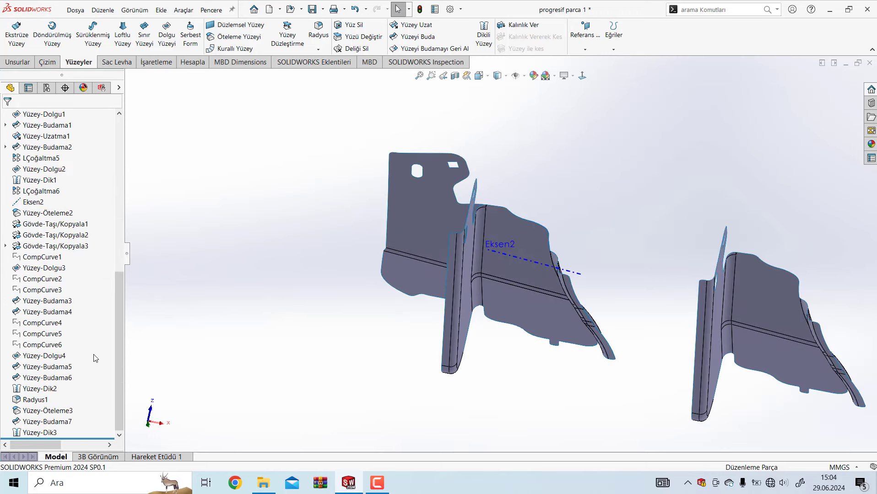
{"action": "left_click", "coordinate": [65, 432]}
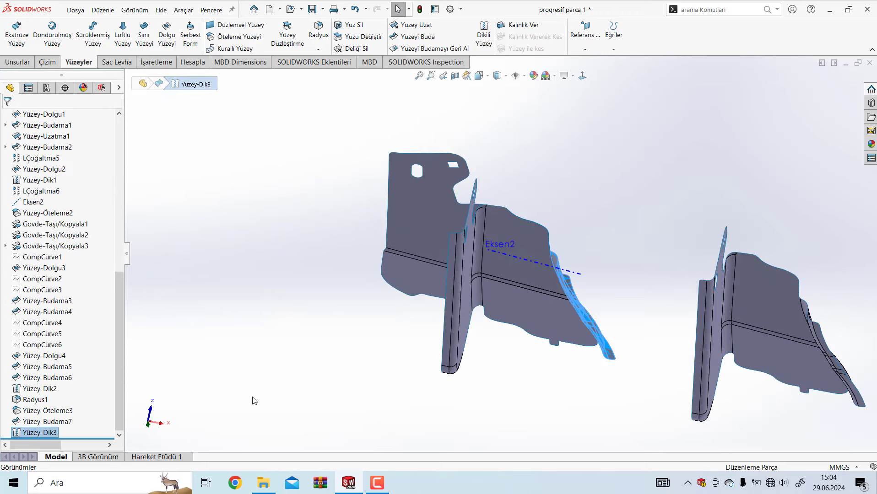
{"action": "key", "text": "Delete"}
{"action": "key", "text": "Return"}
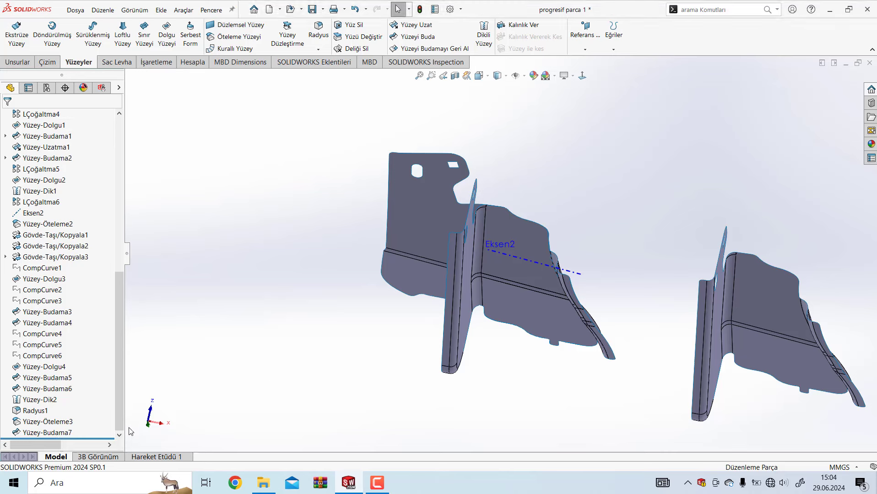
{"action": "left_click", "coordinate": [70, 433]}
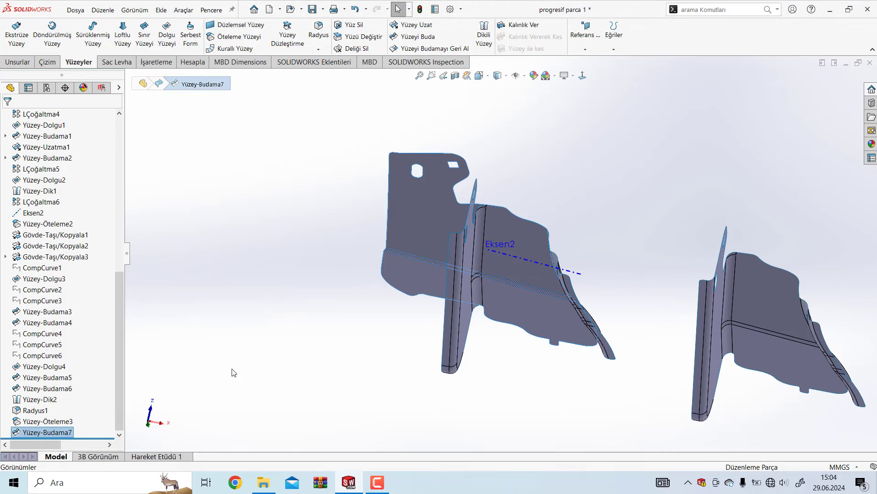
{"action": "key", "text": "Delete"}
{"action": "key", "text": "Return"}
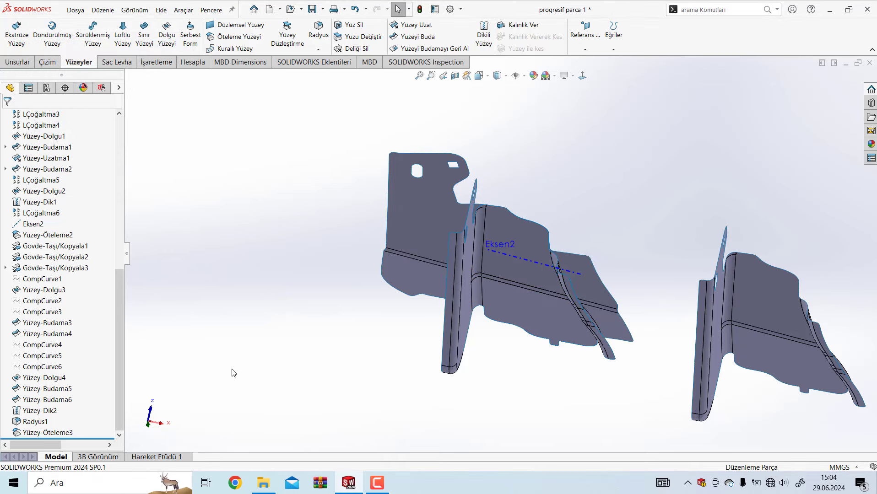
Accept the Yüzey-Öteleme3 offset and hide the Yüzey-Dolgu3 flat flange surface
{"action": "left_click", "coordinate": [51, 433]}
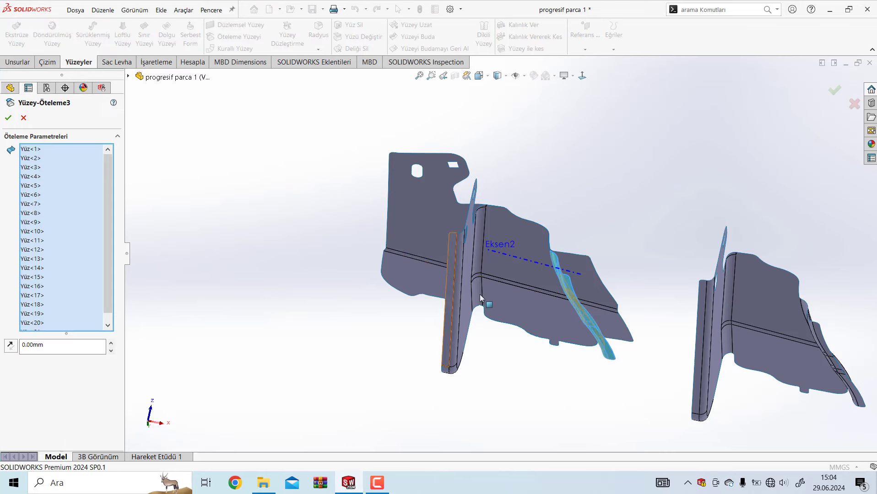
{"action": "right_click", "coordinate": [439, 228]}
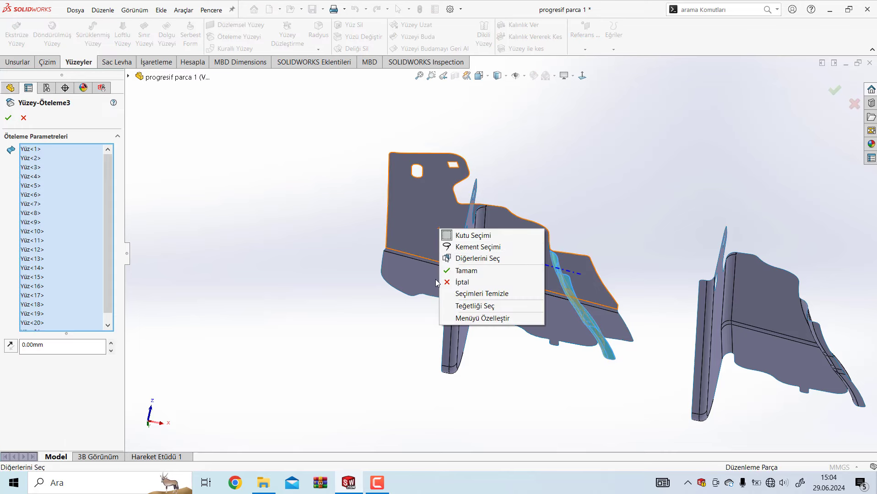
{"action": "left_click", "coordinate": [466, 271]}
{"action": "left_click", "coordinate": [424, 216]}
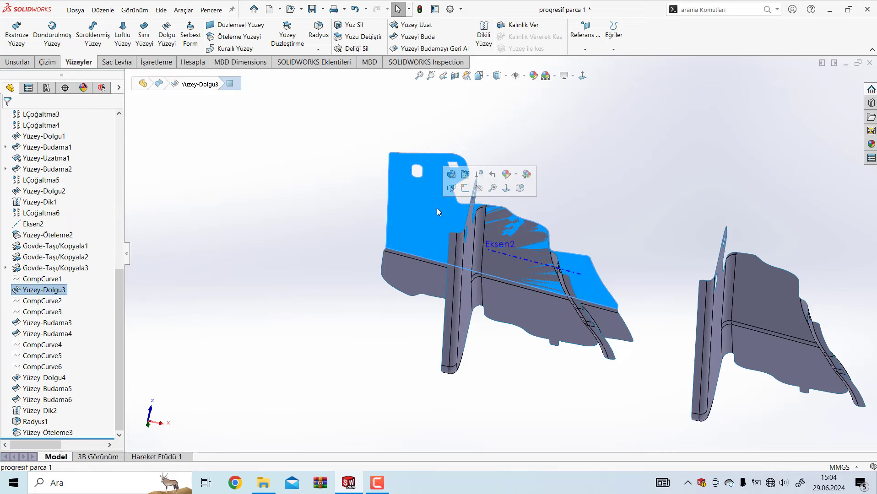
{"action": "left_click", "coordinate": [479, 188]}
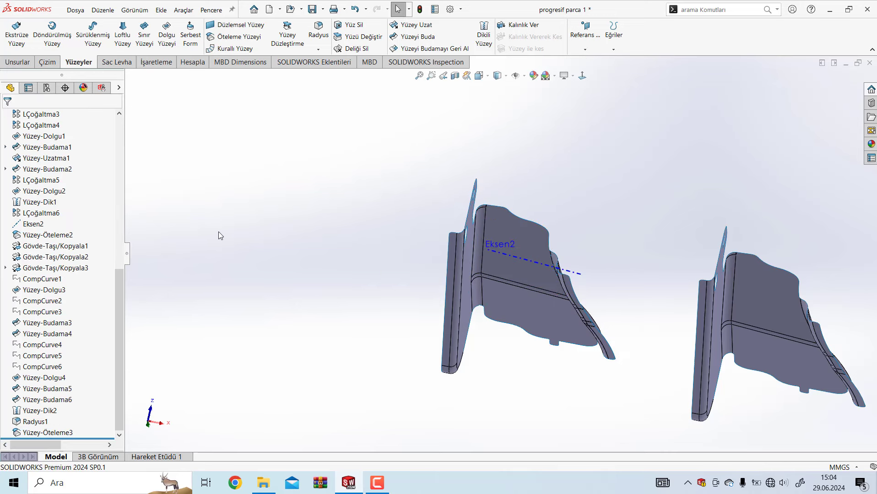
Edit Yüzey-Öteleme3 to also copy the flange's upper and lower faces, 24 faces total
{"action": "left_click", "coordinate": [41, 433]}
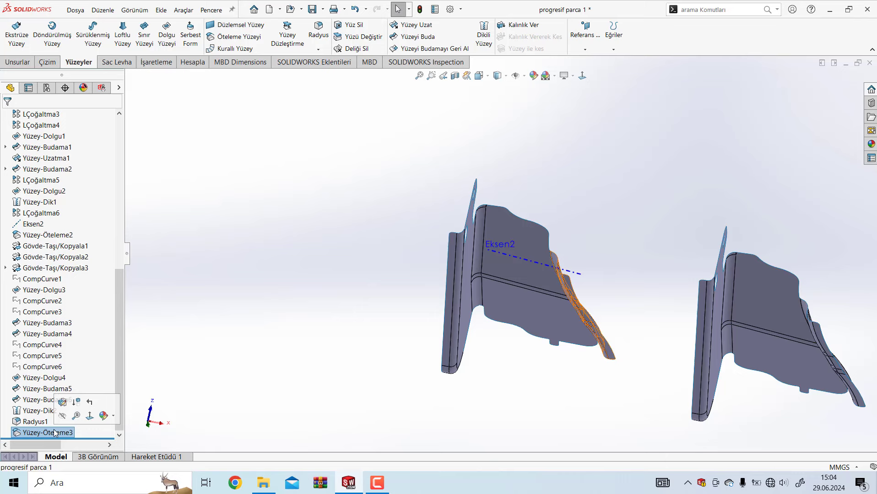
{"action": "left_click", "coordinate": [62, 402]}
{"action": "middle_click_drag", "start_coordinate": [554, 366], "coordinate": [565, 251]}
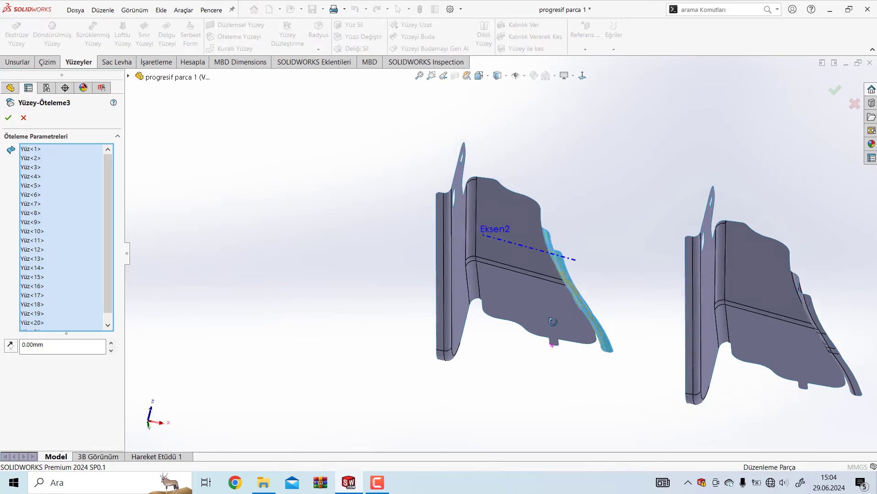
{"action": "scroll", "coordinate": [564, 252], "scroll_direction": "down", "scroll_amount": 3}
{"action": "scroll", "coordinate": [565, 251], "scroll_direction": "up", "scroll_amount": 3}
{"action": "scroll", "coordinate": [539, 204], "scroll_direction": "down", "scroll_amount": 3}
{"action": "left_click", "coordinate": [495, 188]}
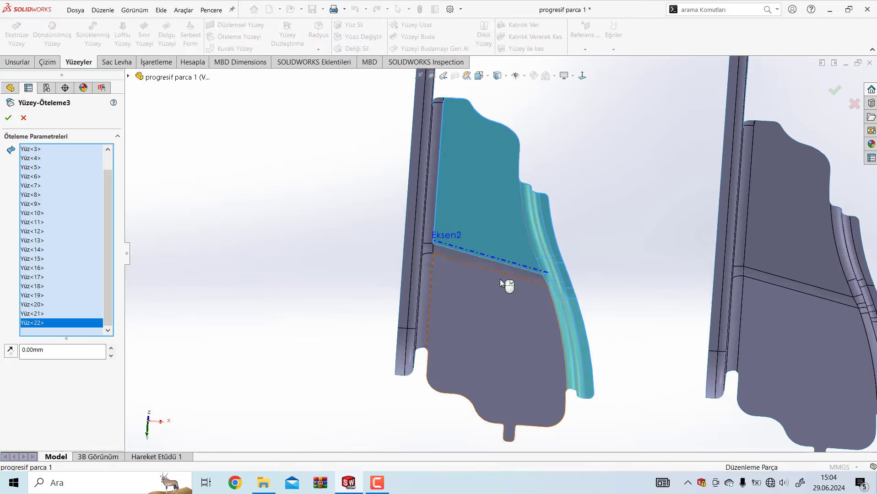
{"action": "scroll", "coordinate": [526, 257], "scroll_direction": "down", "scroll_amount": 3}
{"action": "left_click", "coordinate": [525, 257]}
{"action": "scroll", "coordinate": [457, 366], "scroll_direction": "up", "scroll_amount": 3}
{"action": "scroll", "coordinate": [502, 393], "scroll_direction": "up", "scroll_amount": 3}
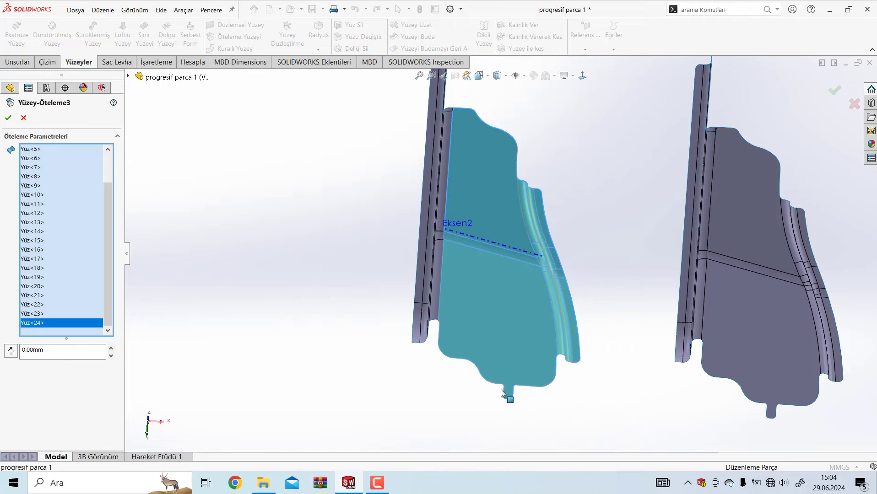
{"action": "middle_click_drag", "start_coordinate": [382, 328], "coordinate": [366, 286]}
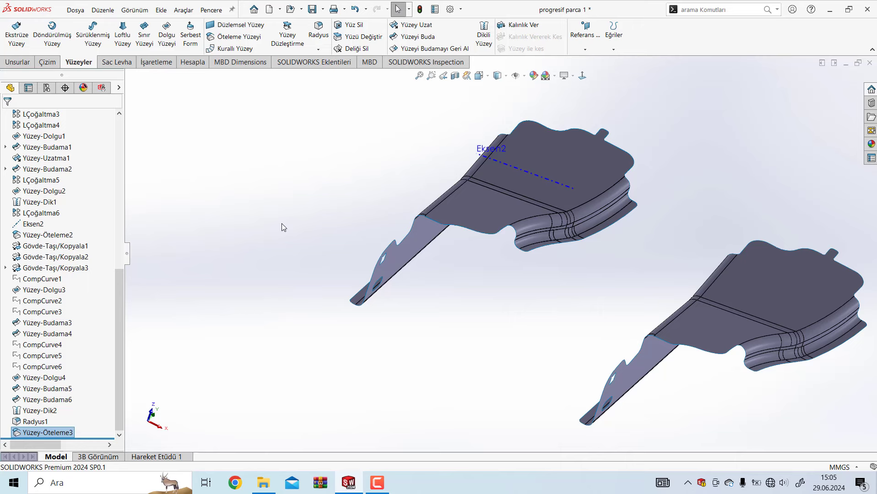
Hide the flat flange body and show the Radyus1 filleted surface body again
{"action": "scroll", "coordinate": [56, 333], "scroll_direction": "up", "scroll_amount": 7}
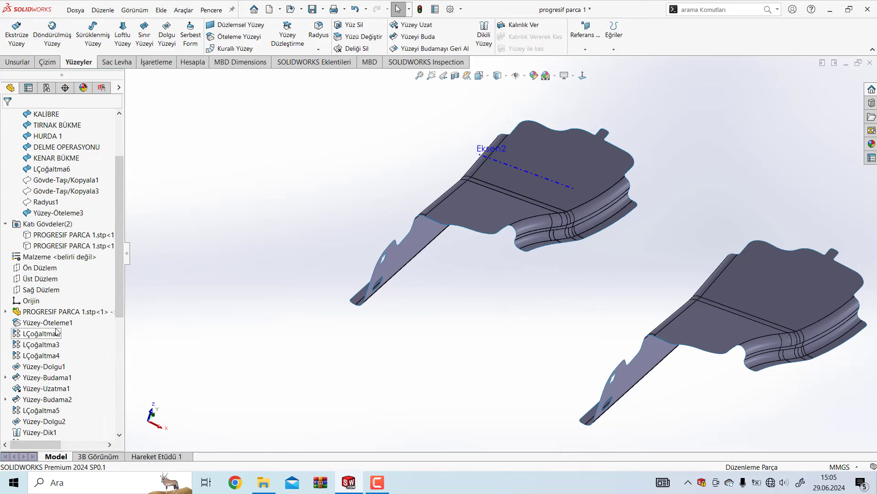
{"action": "left_click", "coordinate": [426, 243]}
{"action": "key", "text": "Tab"}
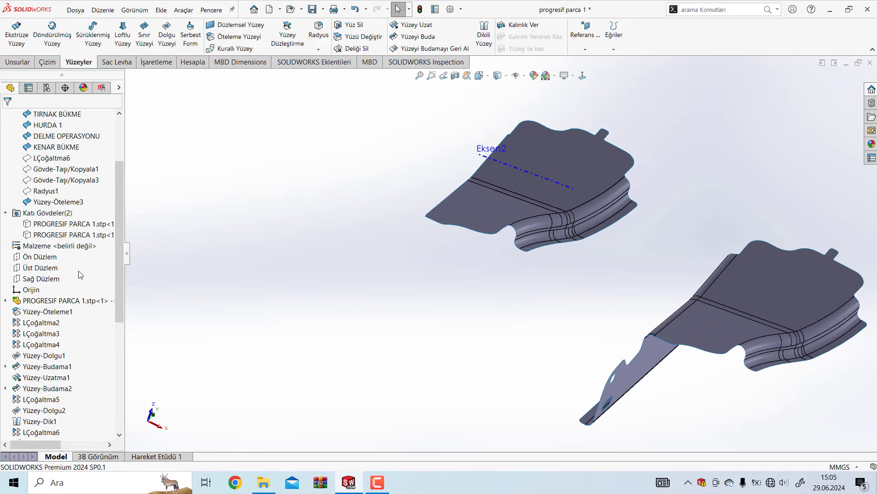
{"action": "scroll", "coordinate": [80, 275], "scroll_direction": "up", "scroll_amount": 3}
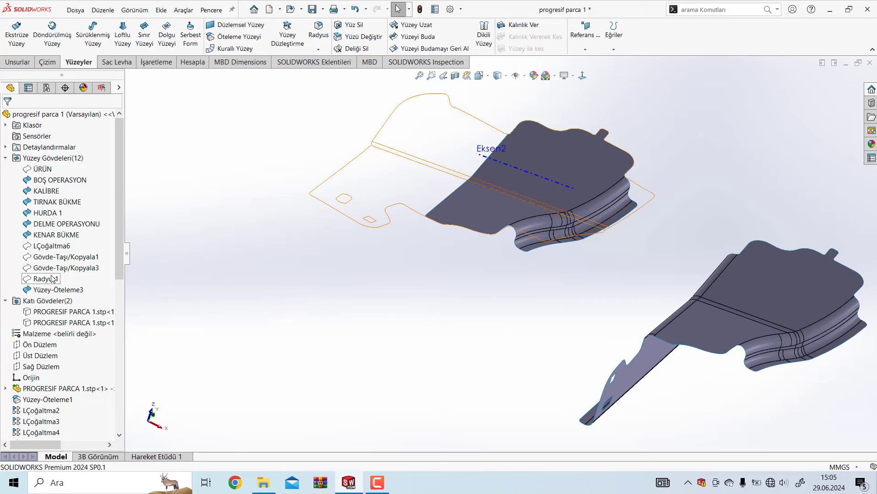
{"action": "left_click", "coordinate": [53, 278]}
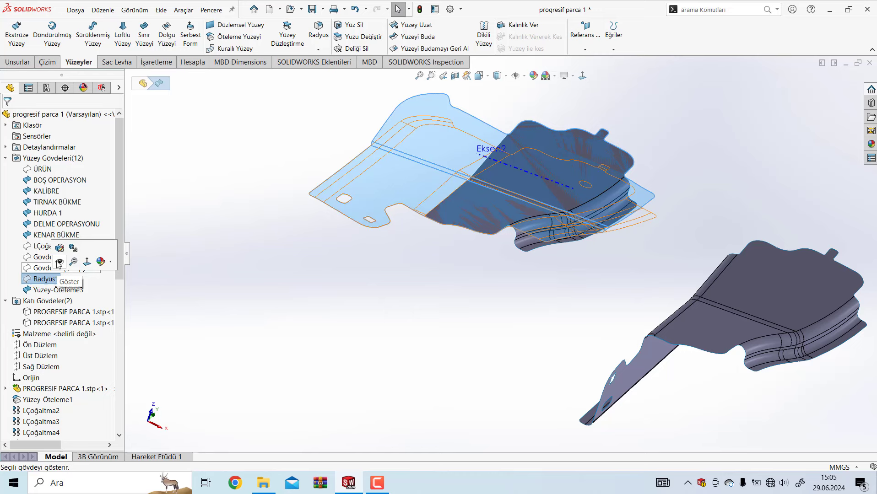
{"action": "left_click", "coordinate": [59, 263]}
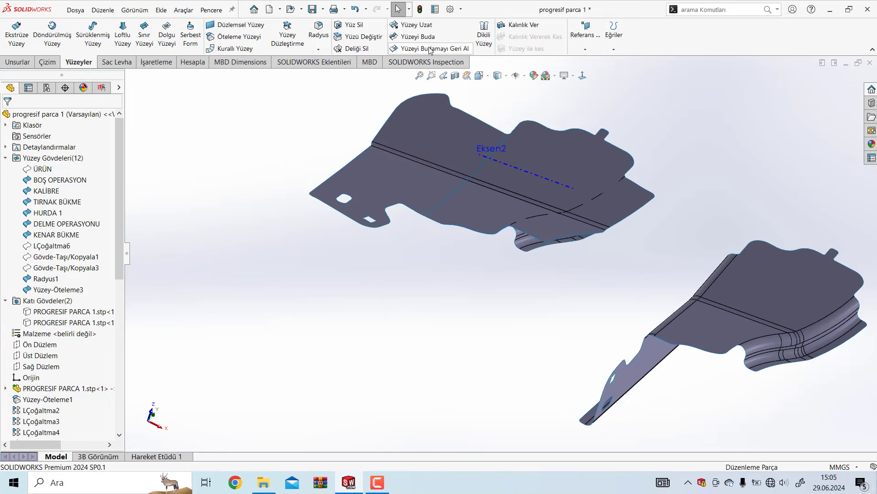
Trim the radius surface with Yüzey-Öteleme3 as the tool, keeping the Radyus1 piece
{"action": "left_click", "coordinate": [418, 36]}
{"action": "left_click", "coordinate": [530, 246]}
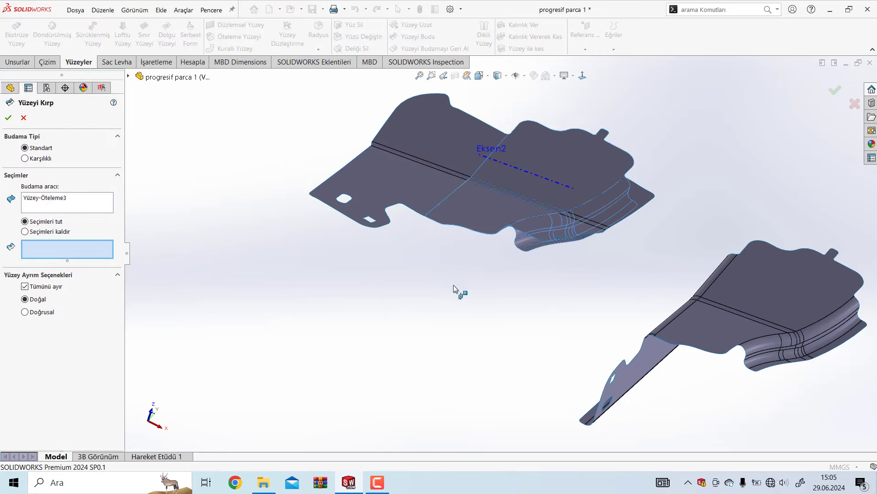
{"action": "left_click", "coordinate": [395, 183]}
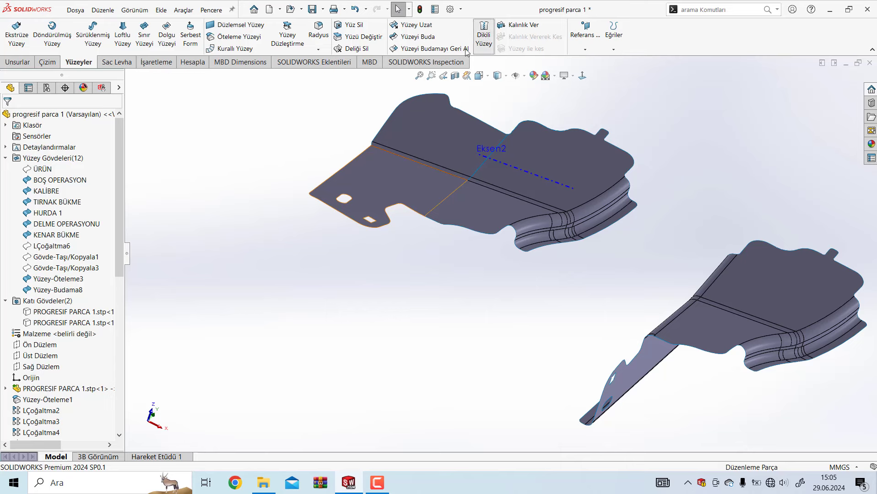
Knit the trimmed Yüzey-Budama8 and Yüzey-Öteleme3 into one surface, Yüzey-Dik4
{"action": "left_click", "coordinate": [484, 34]}
{"action": "left_click", "coordinate": [439, 135]}
{"action": "left_click", "coordinate": [572, 152]}
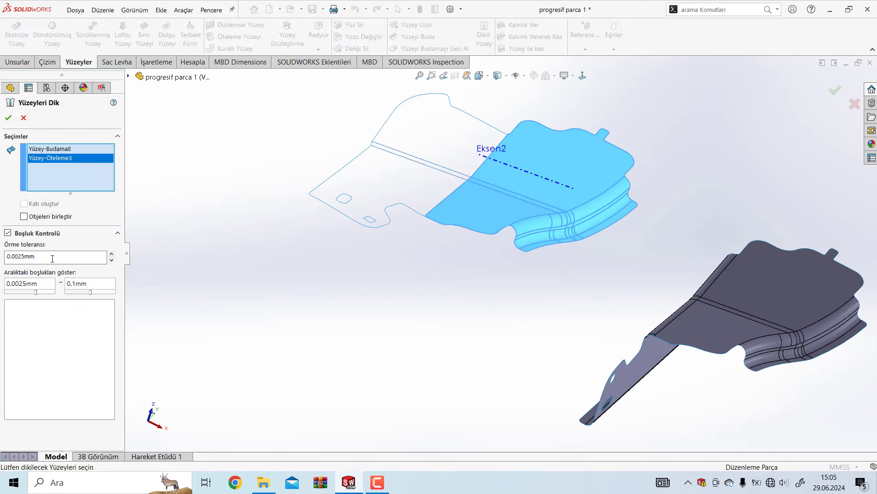
{"action": "left_click", "coordinate": [9, 120]}
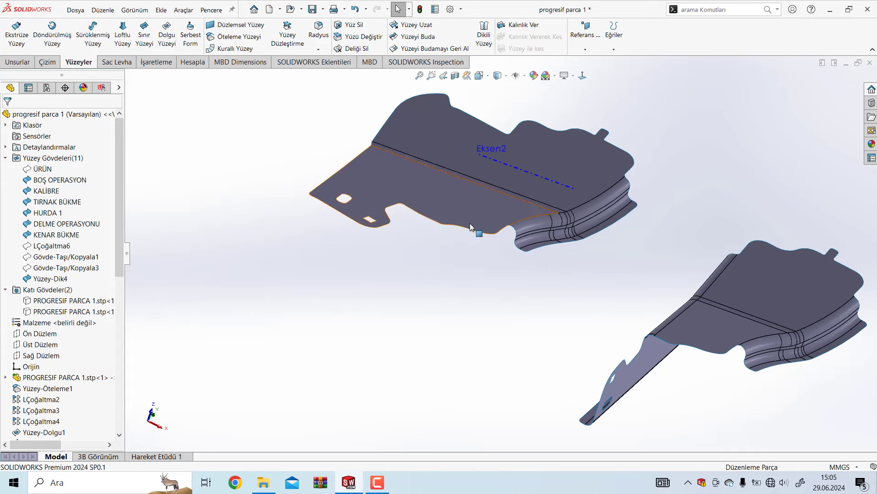
{"action": "key", "text": "ctrl+1"}
Zoom in to inspect the knitted surface's notch edge and the LÇoğaltma6 pattern body
{"action": "scroll", "coordinate": [490, 167], "scroll_direction": "down", "scroll_amount": 5}
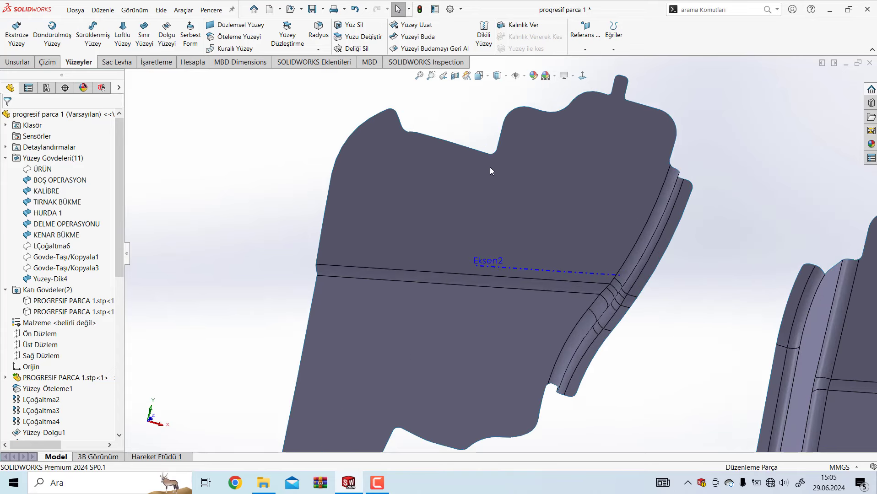
{"action": "scroll", "coordinate": [490, 167], "scroll_direction": "down", "scroll_amount": 2}
{"action": "scroll", "coordinate": [489, 206], "scroll_direction": "down", "scroll_amount": 3}
{"action": "scroll", "coordinate": [487, 288], "scroll_direction": "down", "scroll_amount": 3}
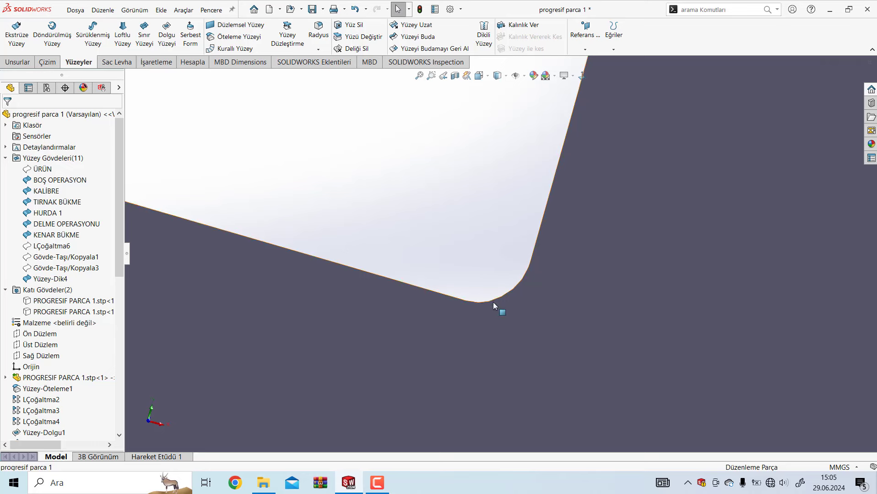
{"action": "left_click", "coordinate": [509, 295]}
{"action": "scroll", "coordinate": [508, 293], "scroll_direction": "up", "scroll_amount": 5}
{"action": "scroll", "coordinate": [524, 304], "scroll_direction": "up", "scroll_amount": 3}
{"action": "mouse_move", "coordinate": [525, 304]}
{"action": "middle_mouse_down"}
{"action": "mouse_move", "coordinate": [558, 373]}
{"action": "mouse_move", "coordinate": [573, 172]}
{"action": "mouse_move", "coordinate": [537, 304]}
{"action": "mouse_move", "coordinate": [480, 412]}
{"action": "mouse_move", "coordinate": [463, 324]}
{"action": "mouse_move", "coordinate": [367, 235]}
{"action": "middle_mouse_up"}
{"action": "scroll", "coordinate": [464, 324], "scroll_direction": "down", "scroll_amount": 5}
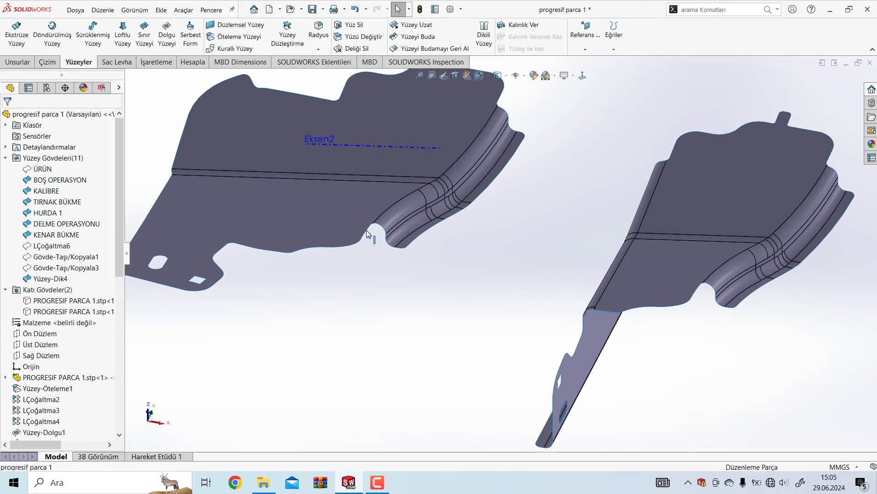
{"action": "scroll", "coordinate": [365, 216], "scroll_direction": "down", "scroll_amount": 5}
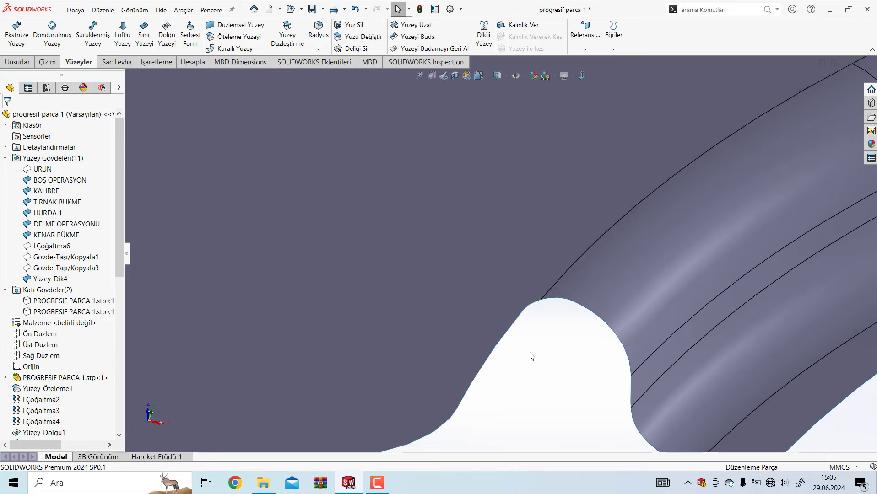
{"action": "scroll", "coordinate": [503, 382], "scroll_direction": "up", "scroll_amount": 6}
{"action": "middle_click_drag", "start_coordinate": [502, 382], "coordinate": [400, 239]}
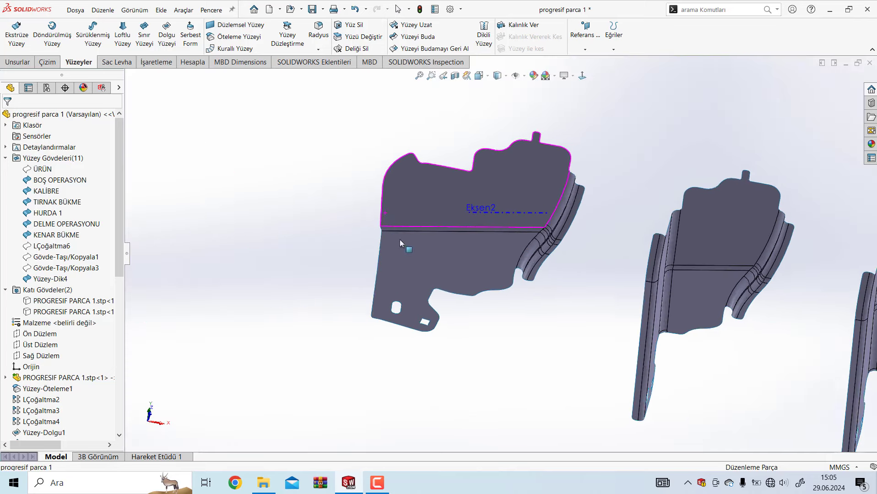
{"action": "left_click", "coordinate": [45, 250]}
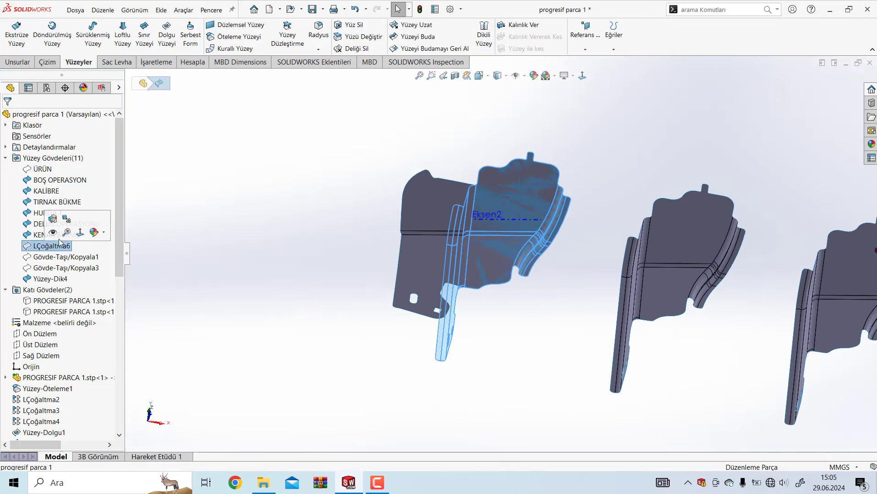
{"action": "left_click", "coordinate": [312, 341]}
Orbit to inspect the parts from below, at the flange corner and the top flange
{"action": "mouse_move", "coordinate": [418, 313]}
{"action": "middle_mouse_down"}
{"action": "mouse_move", "coordinate": [450, 272]}
{"action": "mouse_move", "coordinate": [624, 357]}
{"action": "middle_mouse_up"}
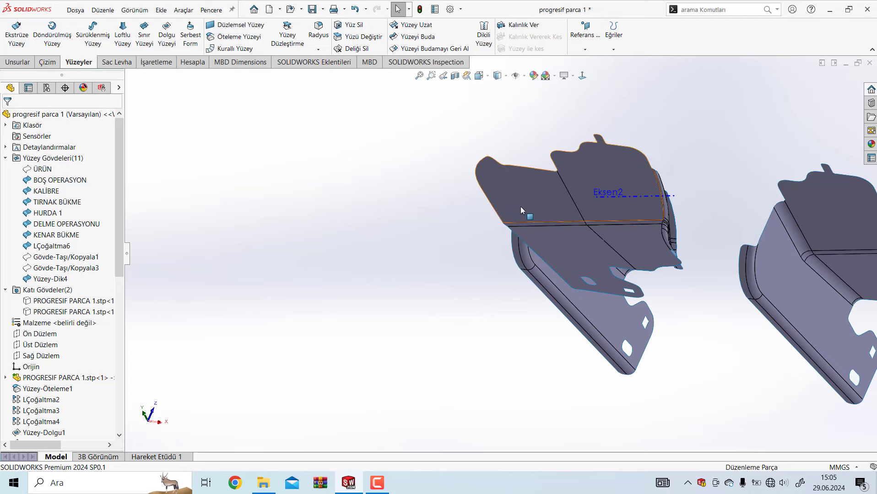
{"action": "scroll", "coordinate": [637, 361], "scroll_direction": "down", "scroll_amount": 5}
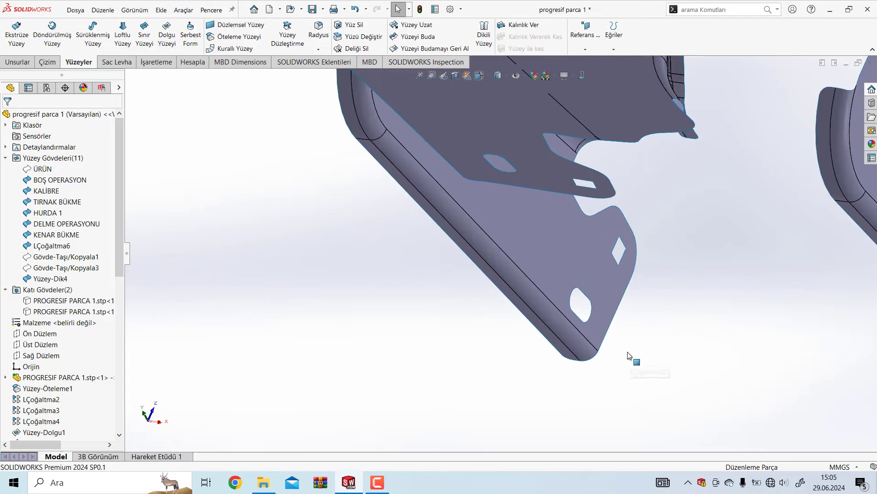
{"action": "mouse_move", "coordinate": [628, 358]}
{"action": "middle_mouse_down"}
{"action": "mouse_move", "coordinate": [651, 366]}
{"action": "mouse_move", "coordinate": [670, 284]}
{"action": "mouse_move", "coordinate": [655, 280]}
{"action": "mouse_move", "coordinate": [656, 260]}
{"action": "mouse_move", "coordinate": [664, 257]}
{"action": "mouse_move", "coordinate": [665, 274]}
{"action": "mouse_move", "coordinate": [674, 245]}
{"action": "mouse_move", "coordinate": [685, 246]}
{"action": "middle_mouse_up"}
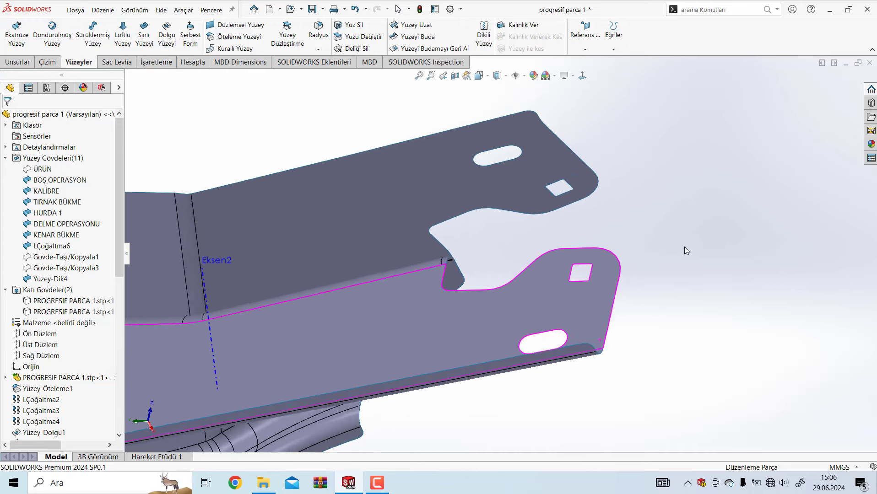
{"action": "scroll", "coordinate": [248, 261], "scroll_direction": "up", "scroll_amount": 2}
{"action": "mouse_move", "coordinate": [427, 275]}
{"action": "middle_mouse_down"}
{"action": "mouse_move", "coordinate": [391, 296]}
{"action": "mouse_move", "coordinate": [328, 370]}
{"action": "mouse_move", "coordinate": [302, 348]}
{"action": "middle_mouse_up"}
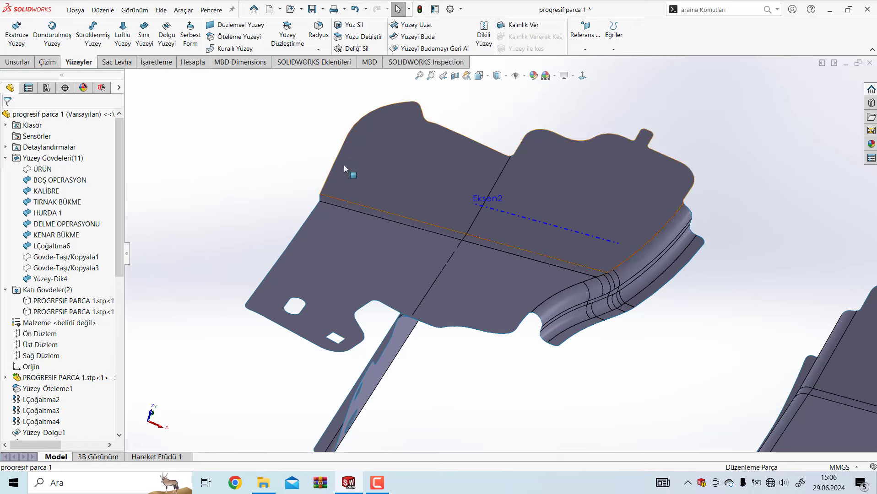
{"action": "mouse_move", "coordinate": [270, 381]}
{"action": "middle_mouse_down"}
{"action": "mouse_move", "coordinate": [313, 342]}
{"action": "mouse_move", "coordinate": [295, 370]}
{"action": "mouse_move", "coordinate": [274, 364]}
{"action": "mouse_move", "coordinate": [313, 350]}
{"action": "mouse_move", "coordinate": [333, 299]}
{"action": "mouse_move", "coordinate": [295, 347]}
{"action": "mouse_move", "coordinate": [314, 367]}
{"action": "mouse_move", "coordinate": [288, 339]}
{"action": "mouse_move", "coordinate": [278, 345]}
{"action": "mouse_move", "coordinate": [301, 344]}
{"action": "middle_mouse_up"}
{"action": "scroll", "coordinate": [538, 348], "scroll_direction": "down", "scroll_amount": 2}
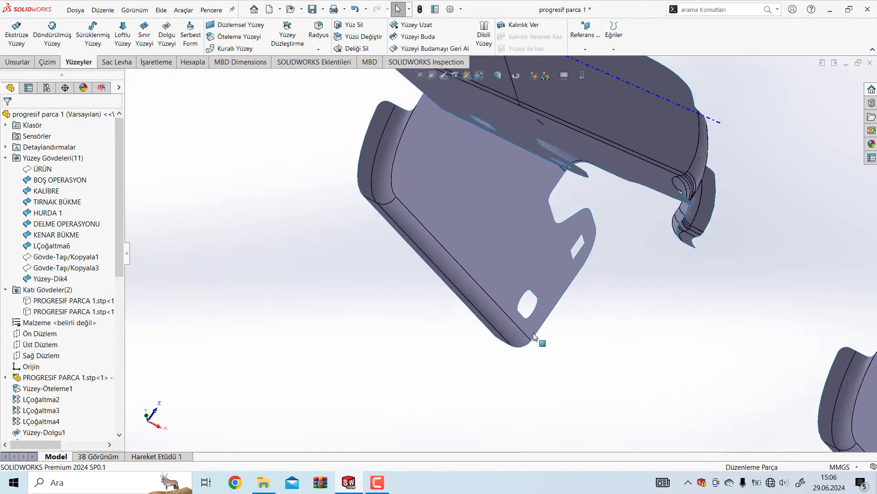
{"action": "scroll", "coordinate": [519, 325], "scroll_direction": "down", "scroll_amount": 4}
{"action": "left_click", "coordinate": [184, 64]}
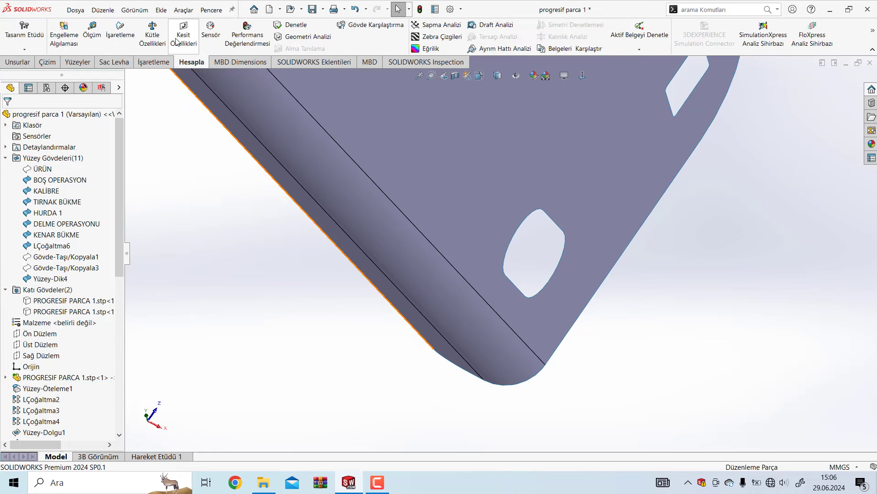
{"action": "left_click", "coordinate": [91, 34]}
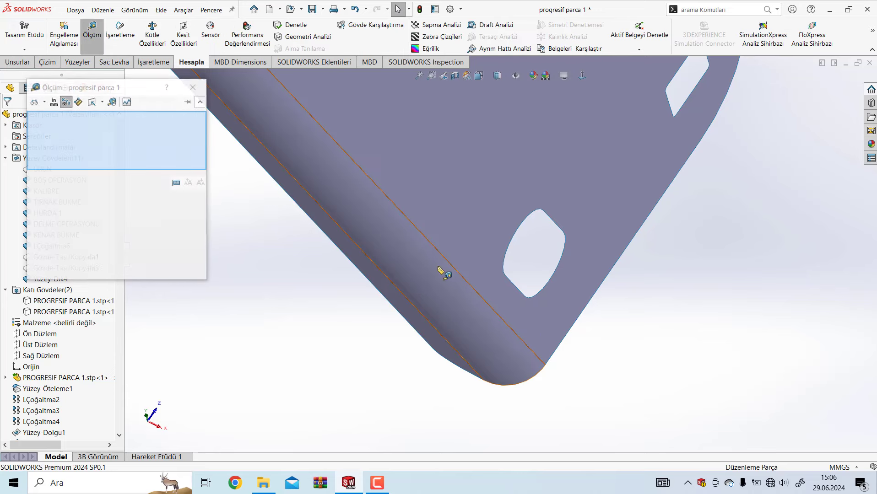
{"action": "left_click", "coordinate": [516, 291]}
{"action": "left_click", "coordinate": [501, 321]}
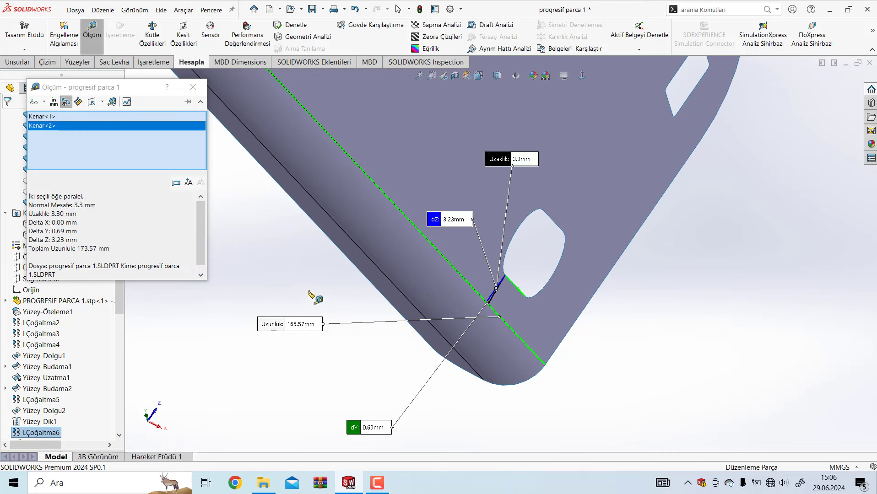
{"action": "scroll", "coordinate": [313, 294], "scroll_direction": "up", "scroll_amount": 1}
{"action": "scroll", "coordinate": [313, 294], "scroll_direction": "up", "scroll_amount": 1}
{"action": "scroll", "coordinate": [313, 294], "scroll_direction": "up", "scroll_amount": 2}
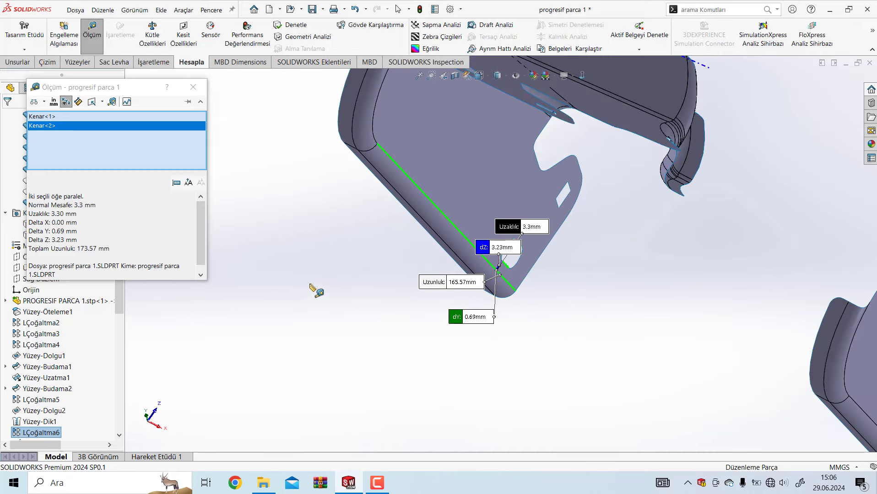
{"action": "scroll", "coordinate": [313, 291], "scroll_direction": "up", "scroll_amount": 2}
{"action": "left_click", "coordinate": [500, 388]}
{"action": "scroll", "coordinate": [405, 300], "scroll_direction": "down", "scroll_amount": 2}
{"action": "scroll", "coordinate": [405, 299], "scroll_direction": "down", "scroll_amount": 3}
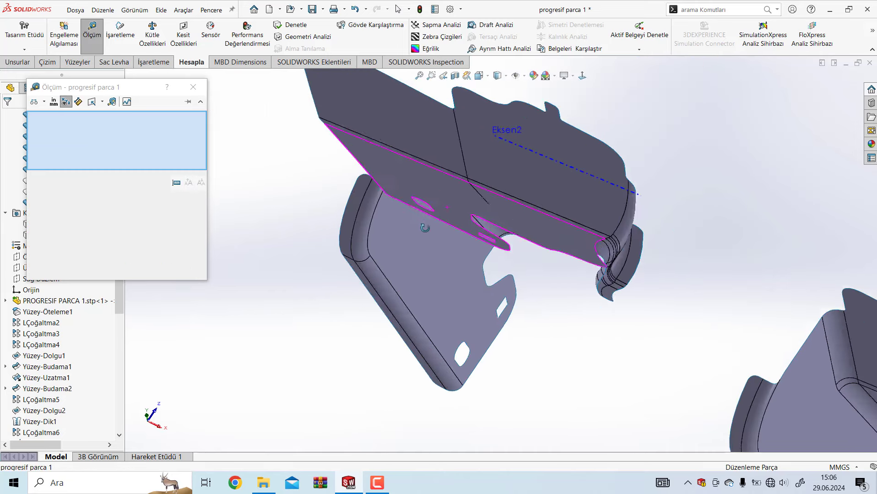
{"action": "scroll", "coordinate": [405, 300], "scroll_direction": "down", "scroll_amount": 3}
{"action": "scroll", "coordinate": [402, 299], "scroll_direction": "up", "scroll_amount": 2}
{"action": "scroll", "coordinate": [412, 296], "scroll_direction": "down", "scroll_amount": 3}
{"action": "middle_click_drag", "start_coordinate": [525, 297], "coordinate": [581, 327]}
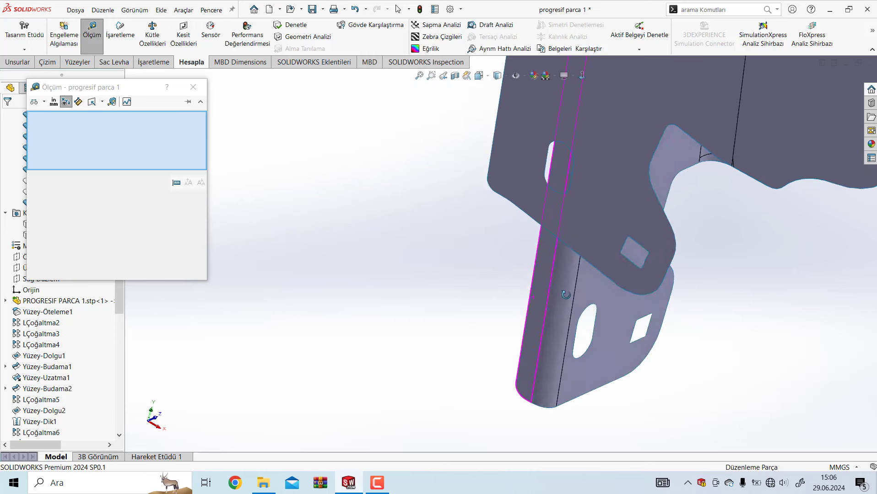
{"action": "scroll", "coordinate": [586, 331], "scroll_direction": "down", "scroll_amount": 1}
{"action": "left_click", "coordinate": [582, 331]}
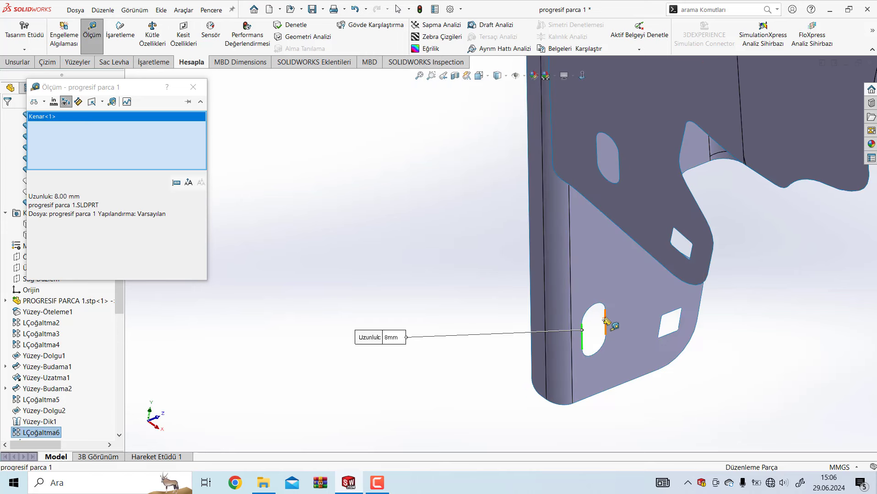
{"action": "left_click", "coordinate": [605, 318]}
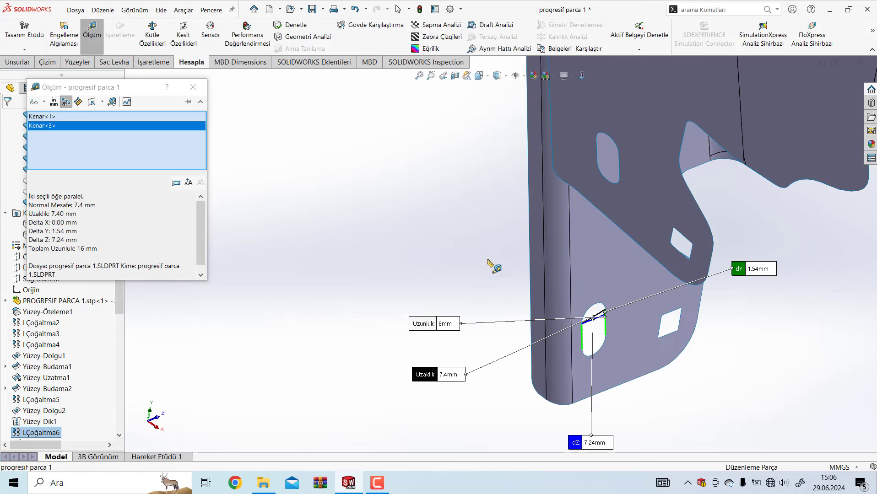
{"action": "middle_click_drag", "start_coordinate": [493, 267], "coordinate": [358, 300]}
{"action": "left_click", "coordinate": [358, 299]}
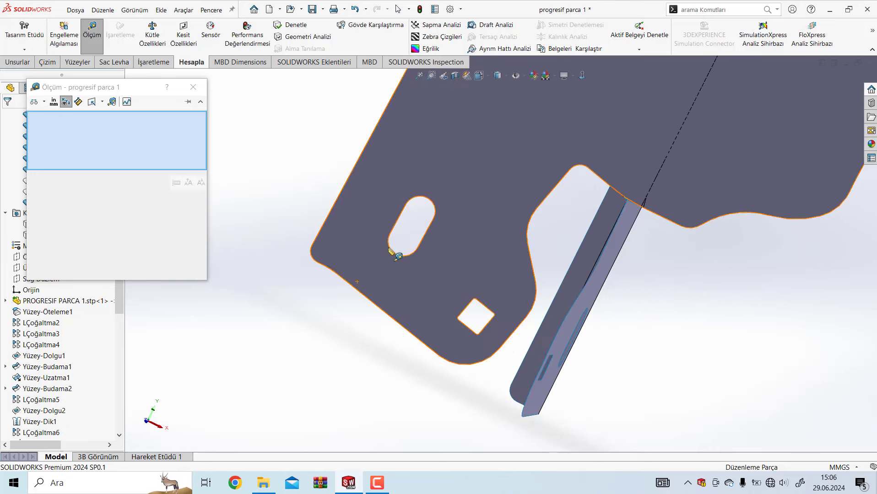
{"action": "left_click", "coordinate": [425, 233]}
{"action": "left_click", "coordinate": [396, 228]}
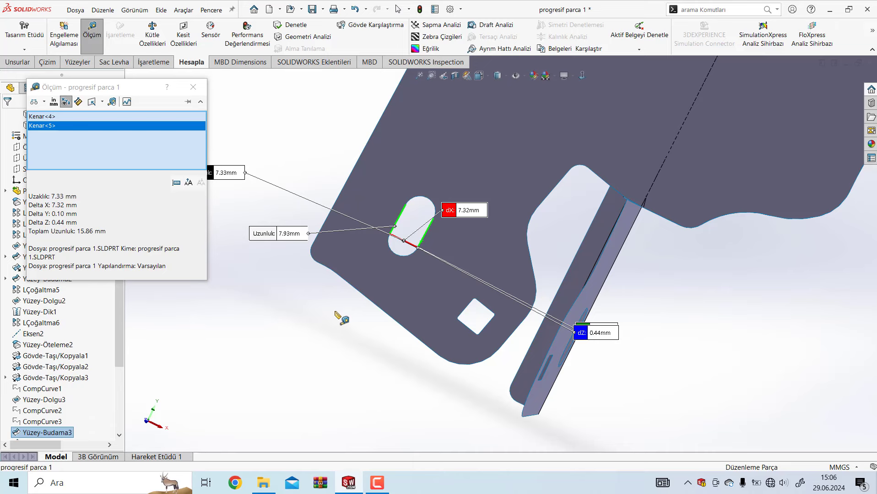
{"action": "key", "text": "Escape"}
{"action": "left_click", "coordinate": [462, 236]}
Select the flat flange face and the oblong hole's edges to sketch on
{"action": "scroll", "coordinate": [362, 378], "scroll_direction": "up", "scroll_amount": 5}
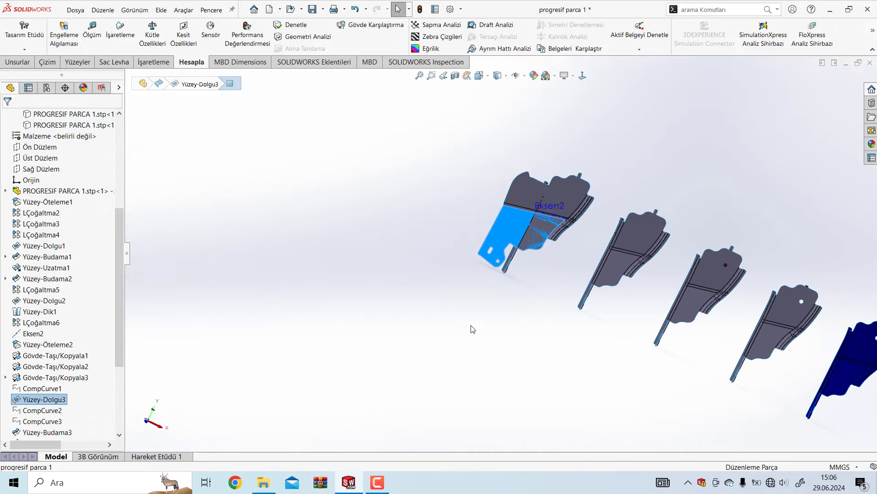
{"action": "key", "text": "Escape"}
{"action": "scroll", "coordinate": [507, 235], "scroll_direction": "down", "scroll_amount": 4}
{"action": "left_click", "coordinate": [498, 238]}
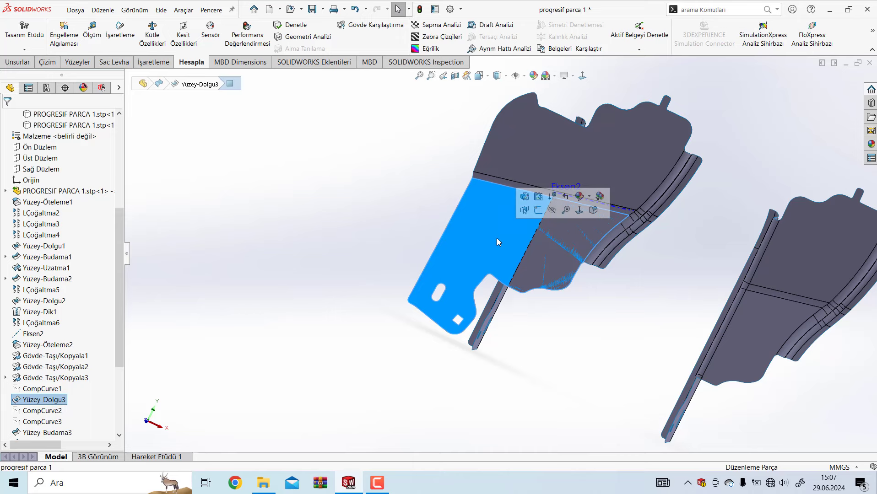
{"action": "key", "text": "Escape"}
{"action": "left_click", "coordinate": [486, 264]}
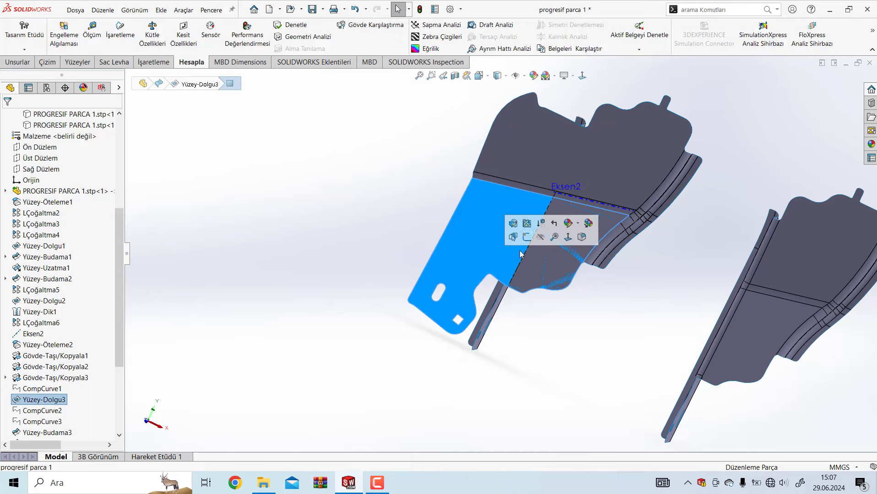
{"action": "left_click", "coordinate": [531, 242]}
{"action": "scroll", "coordinate": [283, 285], "scroll_direction": "down", "scroll_amount": 5}
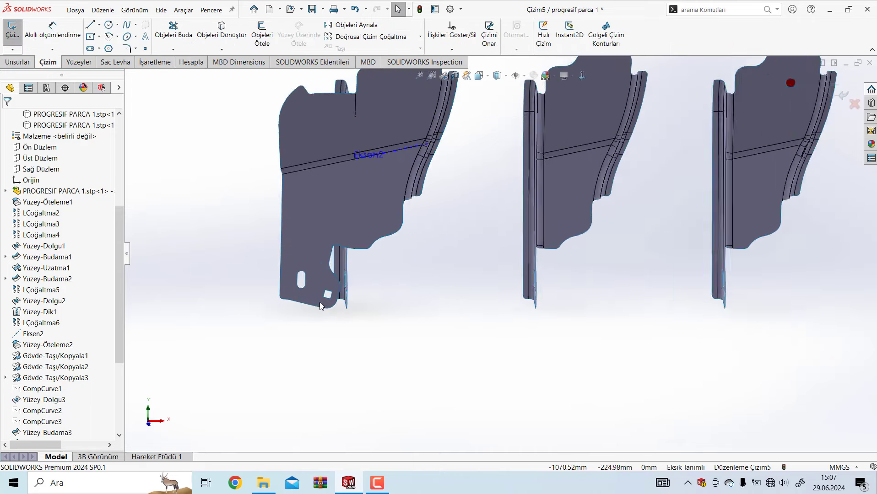
{"action": "scroll", "coordinate": [321, 288], "scroll_direction": "down", "scroll_amount": 5}
{"action": "scroll", "coordinate": [385, 295], "scroll_direction": "down", "scroll_amount": 3}
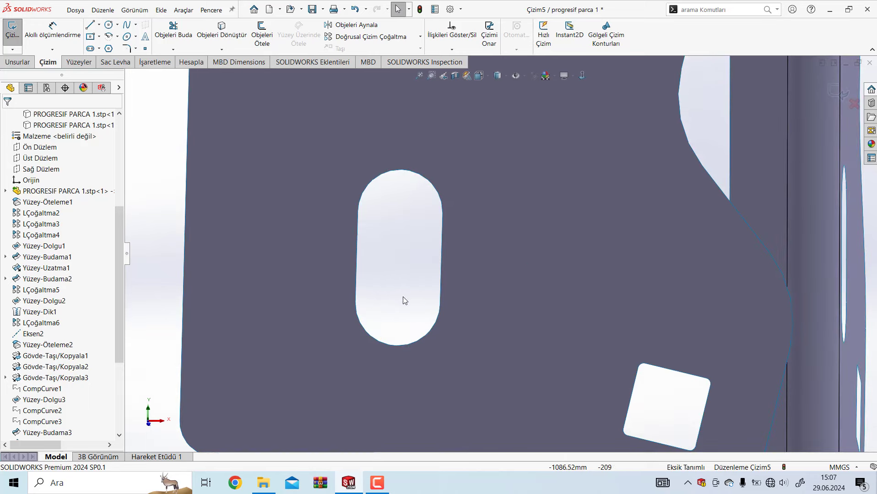
{"action": "left_click", "coordinate": [445, 289]}
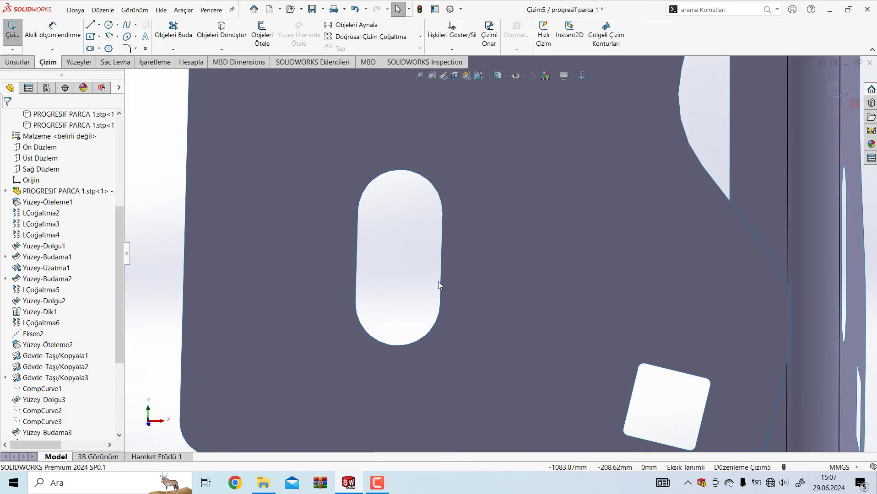
Draw a slot outline surrounding the oblong hole
{"action": "left_click", "coordinate": [90, 49]}
{"action": "left_click", "coordinate": [401, 209]}
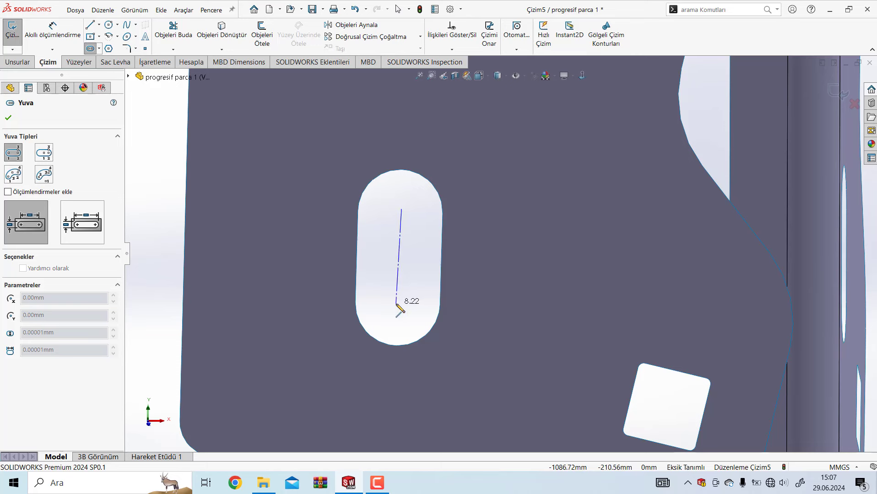
{"action": "left_click", "coordinate": [396, 304]}
{"action": "left_click", "coordinate": [459, 341]}
{"action": "key", "text": "Escape"}
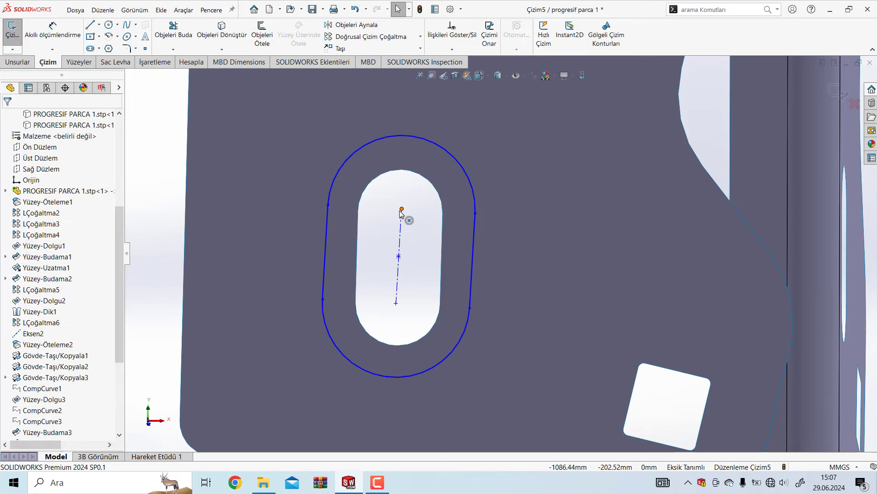
Try a Pierce relation between the slot end and hole's top arc, undo it, and exit
{"action": "left_click", "coordinate": [401, 209]}
{"action": "left_click", "coordinate": [424, 178], "text": "ctrl"}
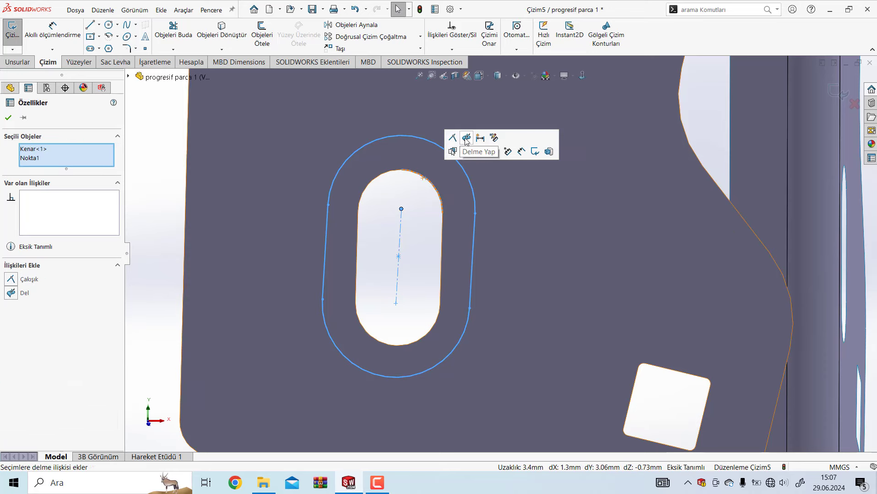
{"action": "left_click", "coordinate": [466, 138]}
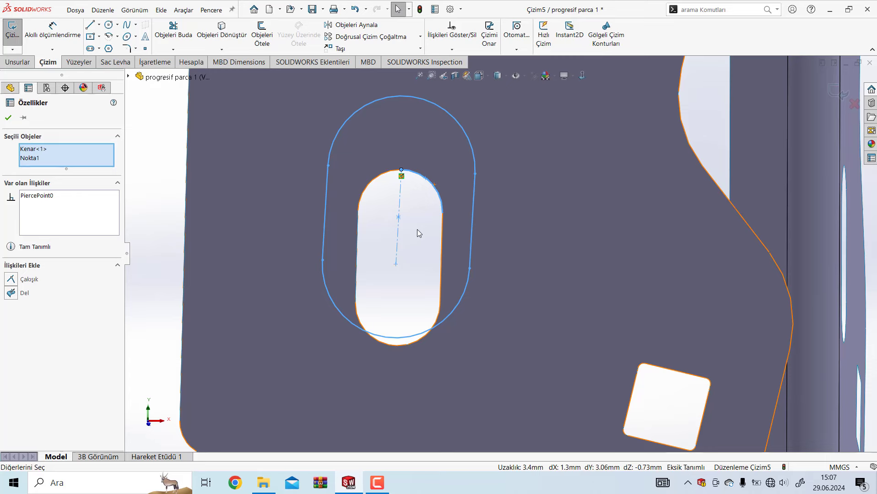
{"action": "key", "text": "ctrl+z"}
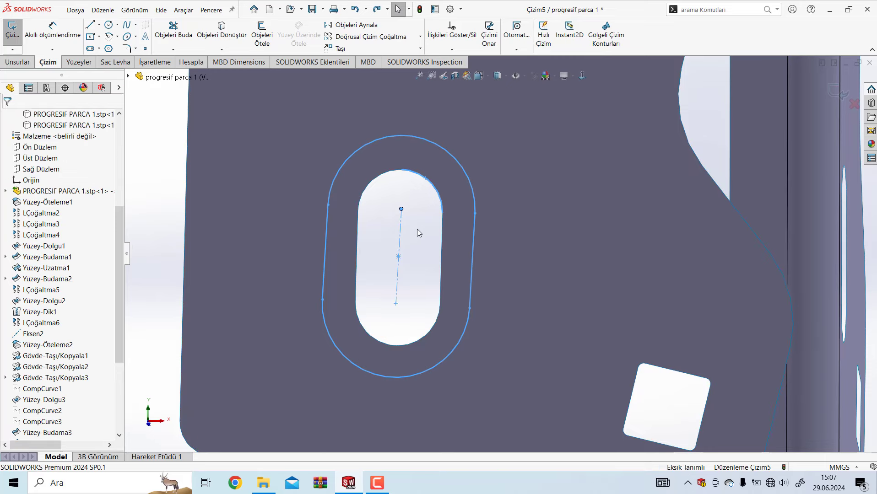
{"action": "left_click", "coordinate": [12, 35]}
Reopen sketch Çizim5 for editing via the slot contour
{"action": "left_click", "coordinate": [47, 62]}
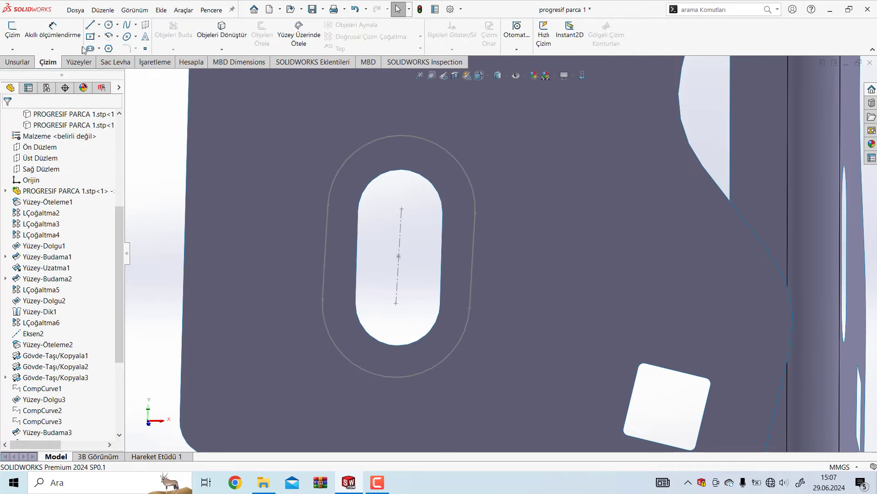
{"action": "left_click", "coordinate": [99, 25]}
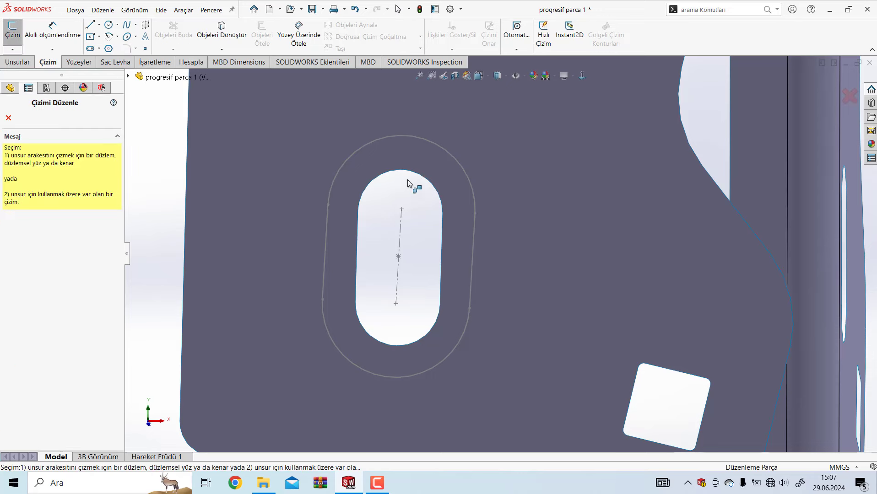
{"action": "key", "text": "Escape"}
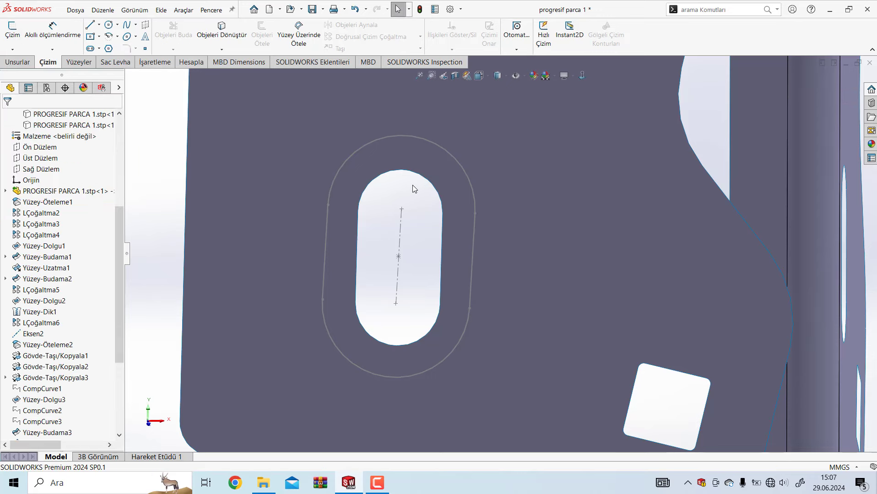
{"action": "left_click", "coordinate": [463, 169]}
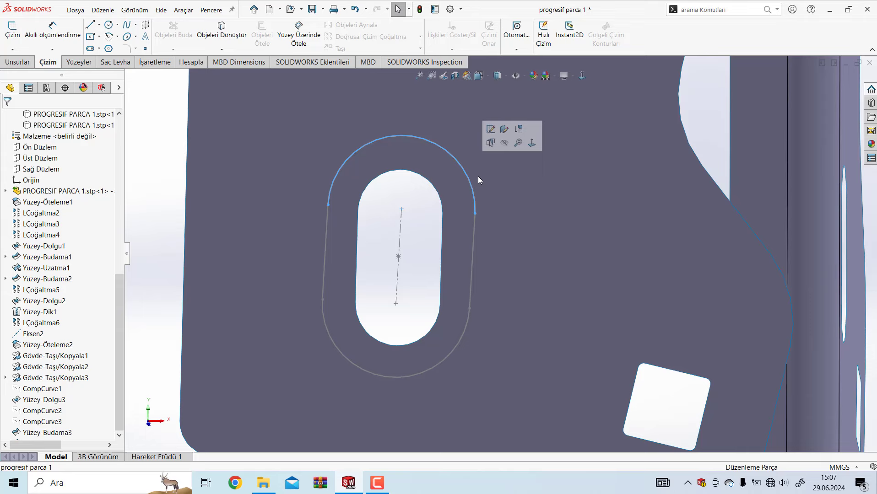
{"action": "left_click", "coordinate": [493, 133]}
{"action": "scroll", "coordinate": [312, 306], "scroll_direction": "down", "scroll_amount": 3}
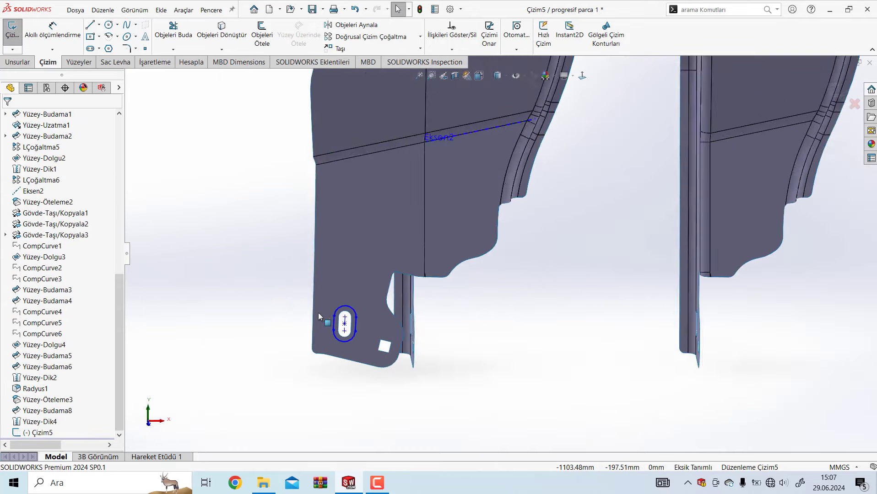
{"action": "scroll", "coordinate": [330, 321], "scroll_direction": "down", "scroll_amount": 2}
{"action": "scroll", "coordinate": [389, 312], "scroll_direction": "down", "scroll_amount": 2}
{"action": "scroll", "coordinate": [407, 298], "scroll_direction": "down", "scroll_amount": 2}
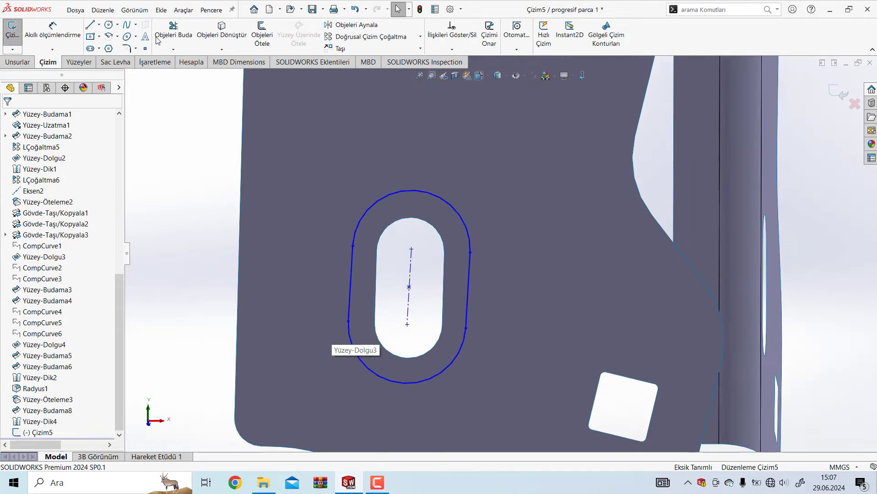
Draw a construction centerline from the slot's top point to its bottom point
{"action": "left_click", "coordinate": [100, 25]}
{"action": "left_click", "coordinate": [114, 39]}
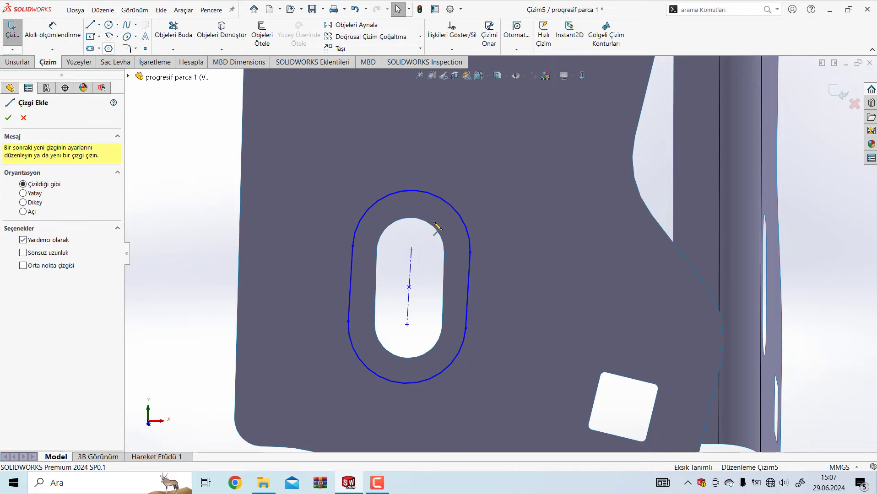
{"action": "left_click", "coordinate": [411, 218]}
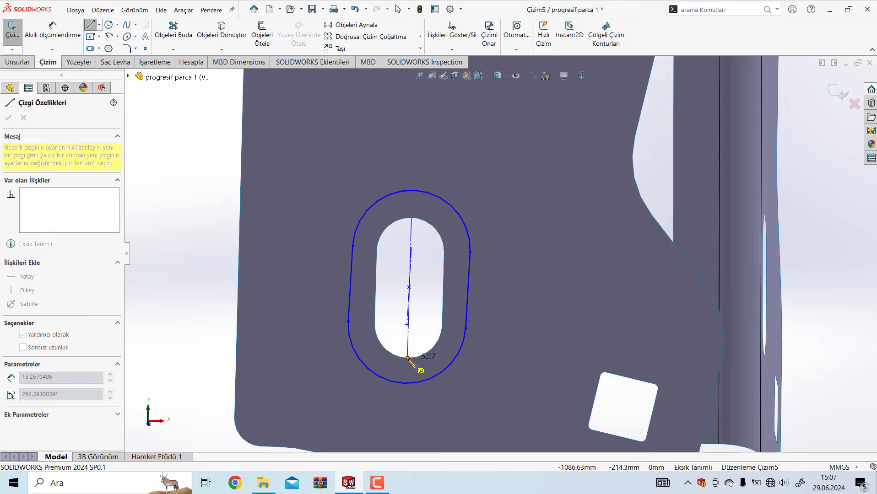
{"action": "left_click", "coordinate": [408, 358]}
{"action": "scroll", "coordinate": [419, 316], "scroll_direction": "down", "scroll_amount": 2}
{"action": "key", "text": "Escape"}
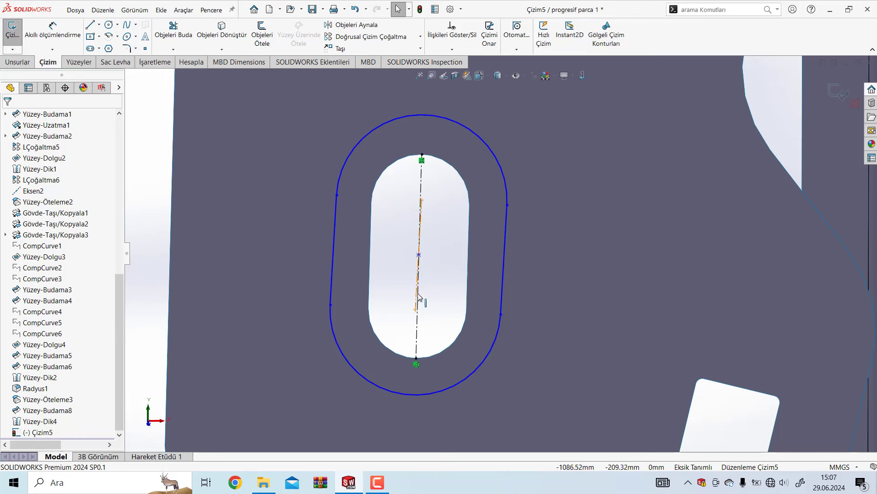
Make the centerlines collinear and the slot centre the long centerline's midpoint
{"action": "left_click", "coordinate": [417, 297]}
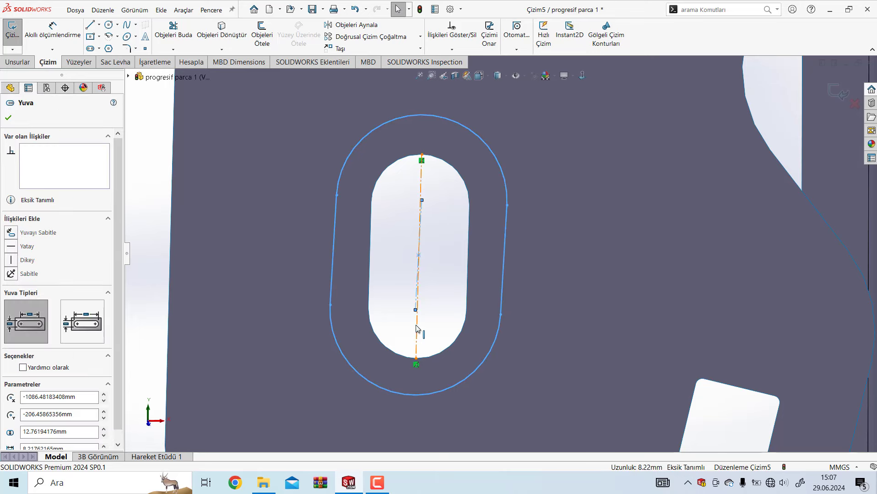
{"action": "left_click", "coordinate": [418, 329], "text": "ctrl"}
{"action": "left_click", "coordinate": [469, 289]}
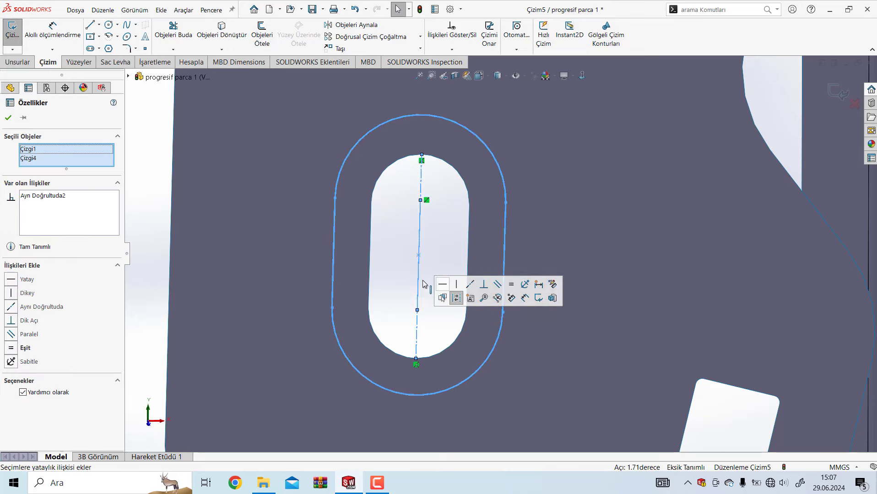
{"action": "left_click", "coordinate": [419, 256]}
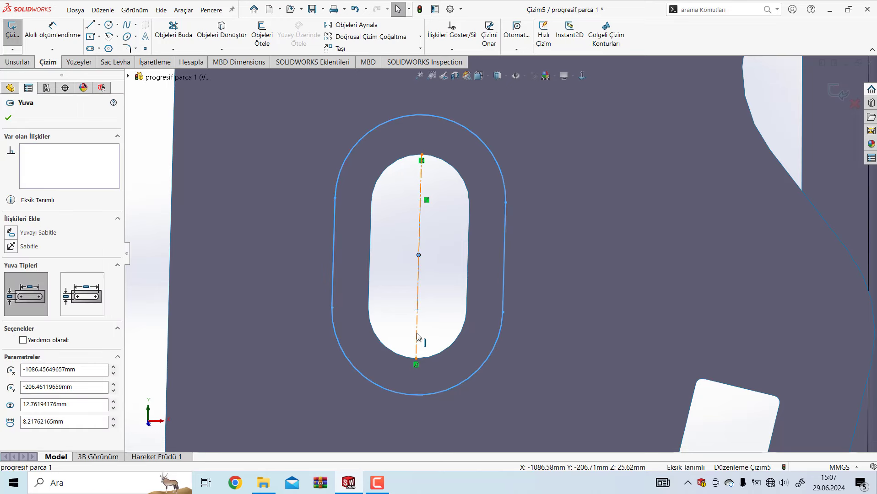
{"action": "left_click", "coordinate": [417, 333], "text": "ctrl"}
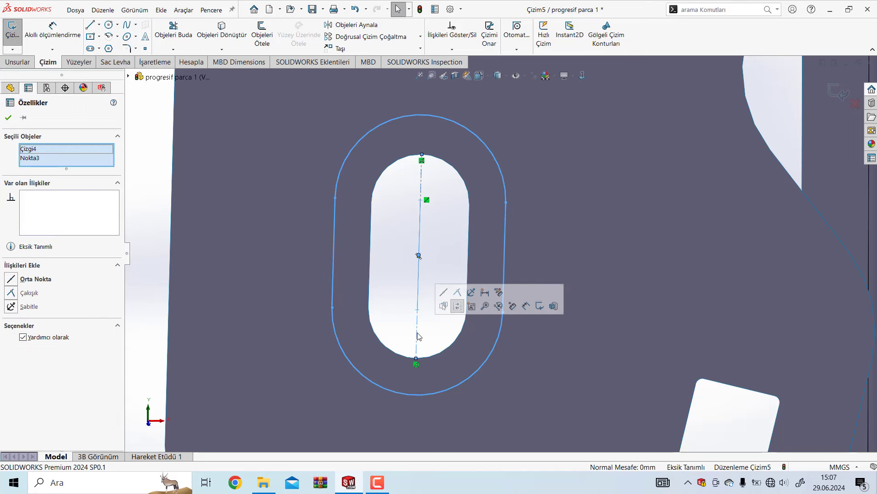
{"action": "left_click", "coordinate": [443, 289]}
Start a Smart Dimension on the slot's end arc, showing R6.38
{"action": "scroll", "coordinate": [442, 262], "scroll_direction": "up", "scroll_amount": 5}
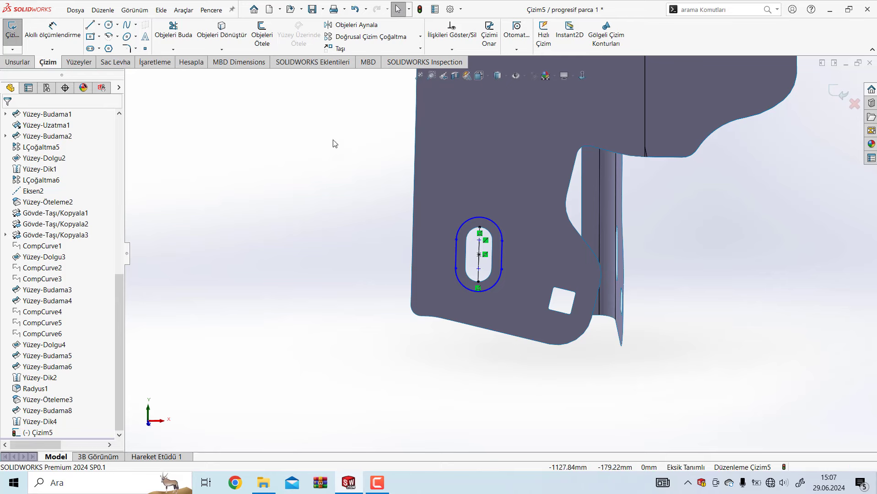
{"action": "key", "text": "d"}
{"action": "left_click", "coordinate": [462, 226]}
Set the slot's end arc radius to 3.70 mm
{"action": "left_click", "coordinate": [399, 167]}
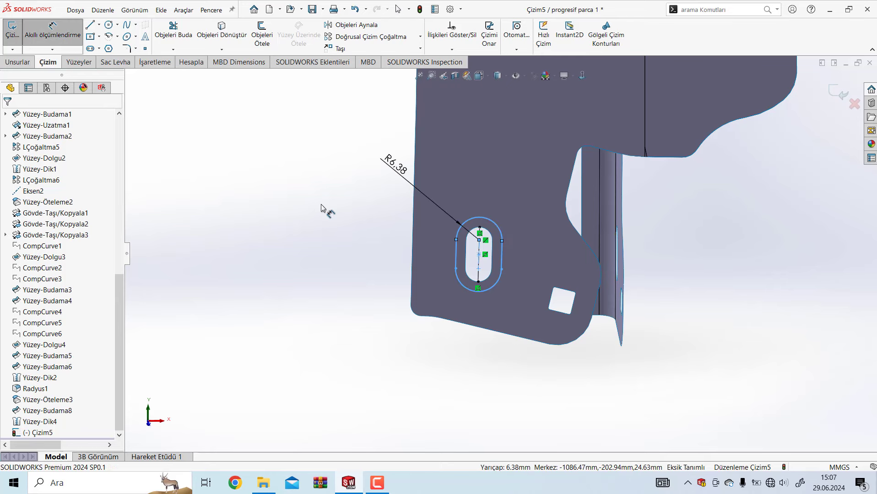
{"action": "type", "text": "3.7"}
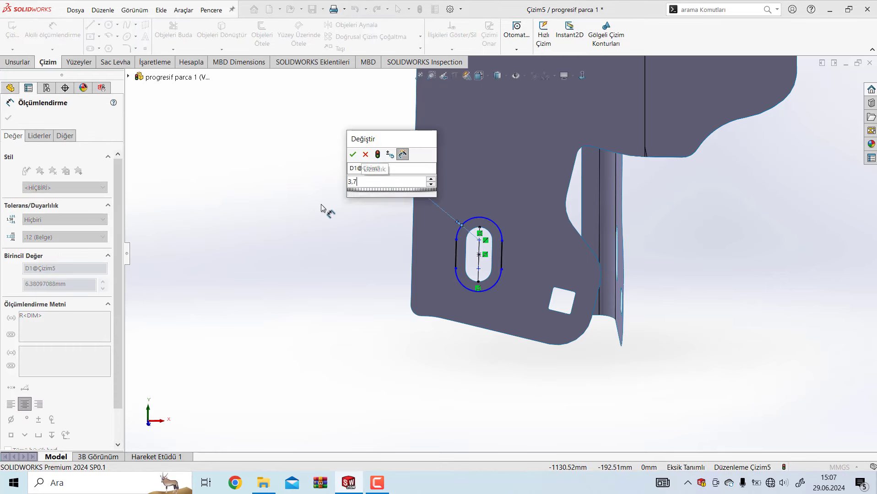
{"action": "key", "text": "Return"}
Measure the side slot's straight edge as 8 mm with Evaluate > Measure
{"action": "scroll", "coordinate": [473, 295], "scroll_direction": "down", "scroll_amount": 2}
{"action": "scroll", "coordinate": [470, 254], "scroll_direction": "down", "scroll_amount": 3}
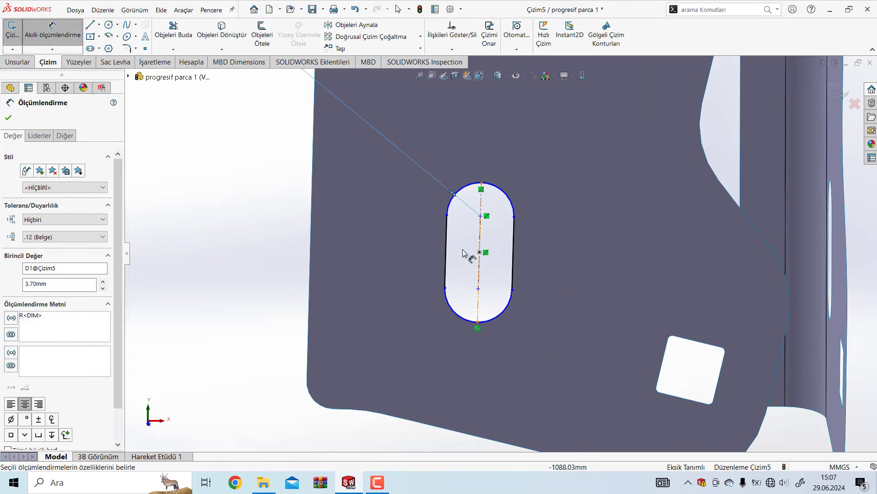
{"action": "scroll", "coordinate": [464, 251], "scroll_direction": "down", "scroll_amount": 3}
{"action": "scroll", "coordinate": [460, 247], "scroll_direction": "down", "scroll_amount": 3}
{"action": "scroll", "coordinate": [451, 238], "scroll_direction": "down", "scroll_amount": 3}
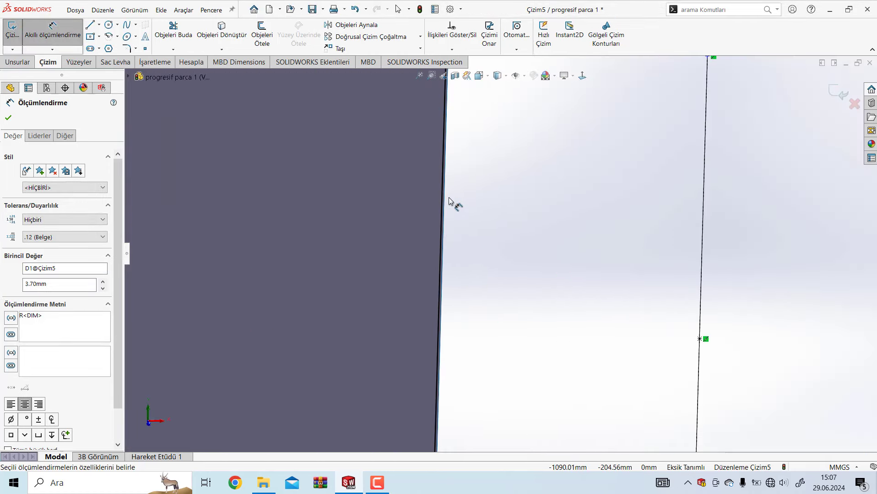
{"action": "scroll", "coordinate": [458, 215], "scroll_direction": "up", "scroll_amount": 5}
{"action": "scroll", "coordinate": [553, 131], "scroll_direction": "down", "scroll_amount": 3}
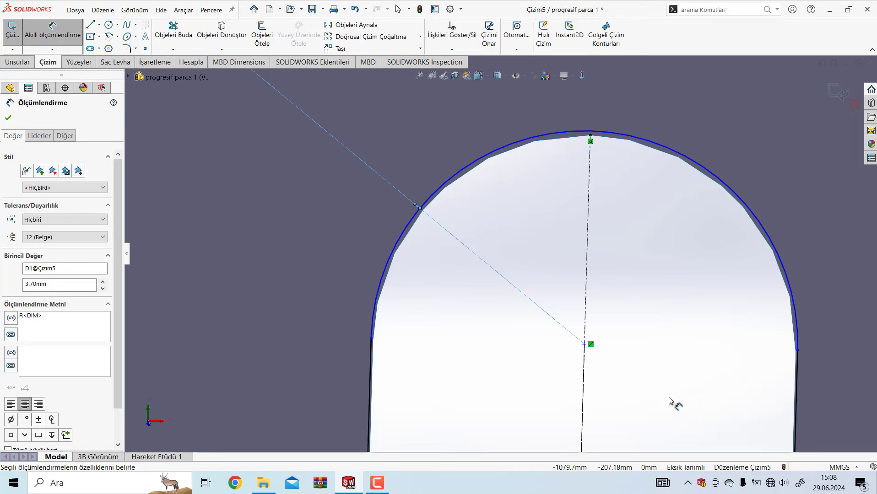
{"action": "scroll", "coordinate": [641, 393], "scroll_direction": "up", "scroll_amount": 5}
{"action": "scroll", "coordinate": [503, 362], "scroll_direction": "down", "scroll_amount": 4}
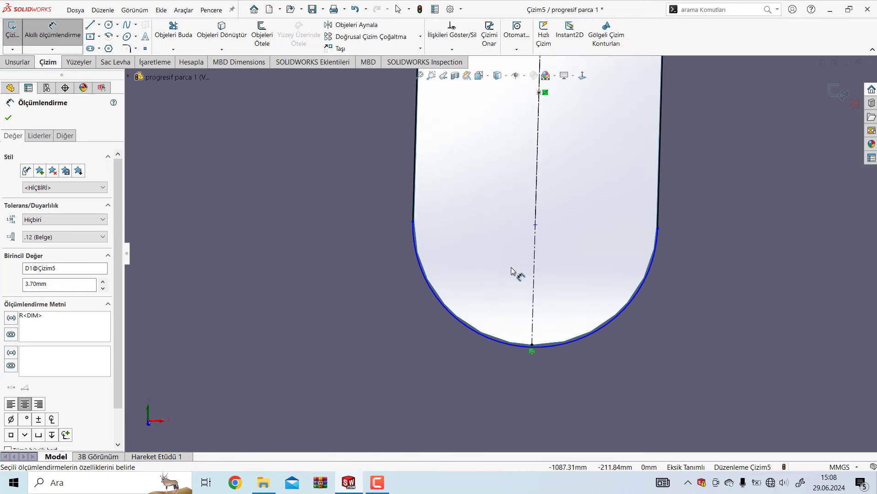
{"action": "scroll", "coordinate": [512, 268], "scroll_direction": "up", "scroll_amount": 5}
{"action": "scroll", "coordinate": [513, 206], "scroll_direction": "up", "scroll_amount": 3}
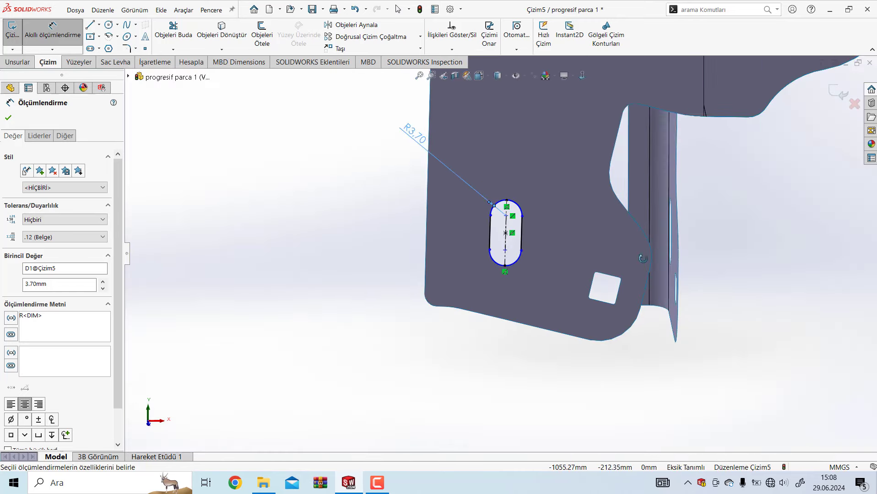
{"action": "middle_click_drag", "start_coordinate": [550, 220], "coordinate": [671, 251]}
{"action": "scroll", "coordinate": [671, 250], "scroll_direction": "down", "scroll_amount": 3}
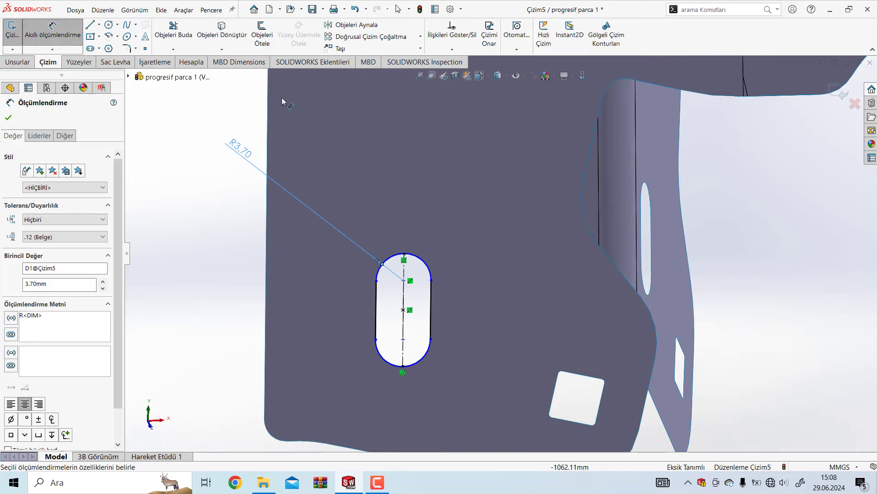
{"action": "left_click", "coordinate": [201, 63]}
{"action": "left_click", "coordinate": [92, 32]}
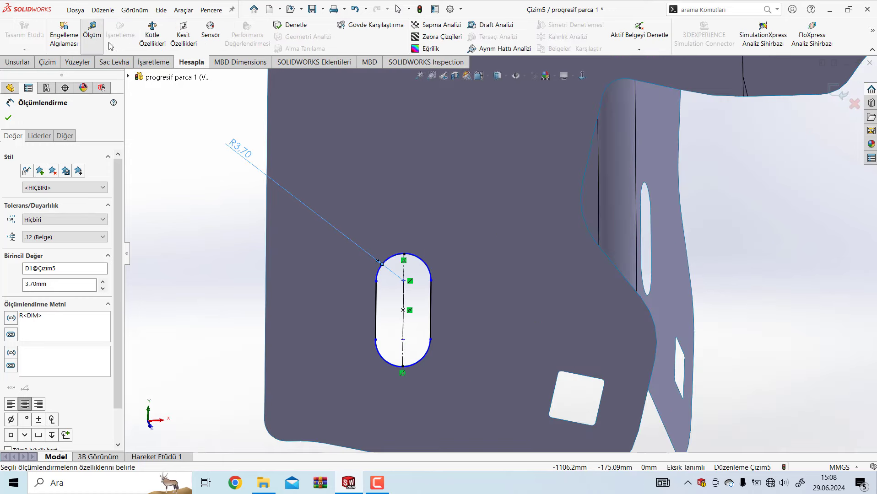
{"action": "left_click", "coordinate": [642, 250]}
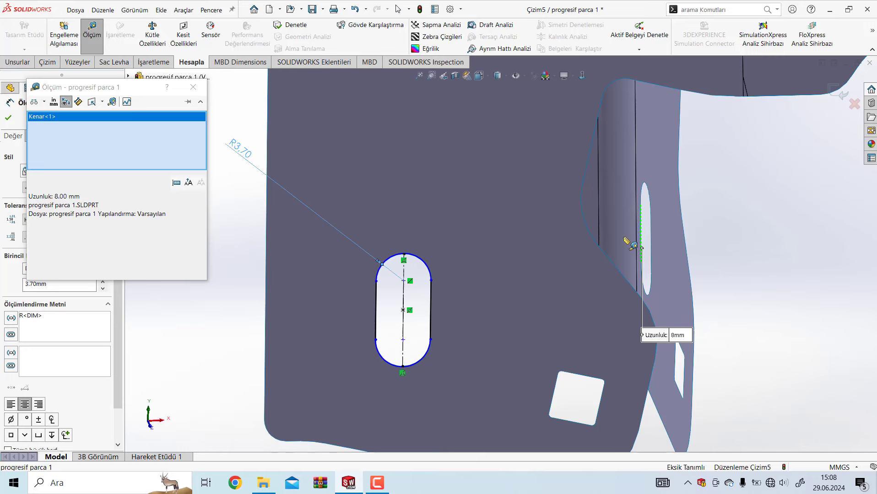
{"action": "left_click", "coordinate": [193, 87]}
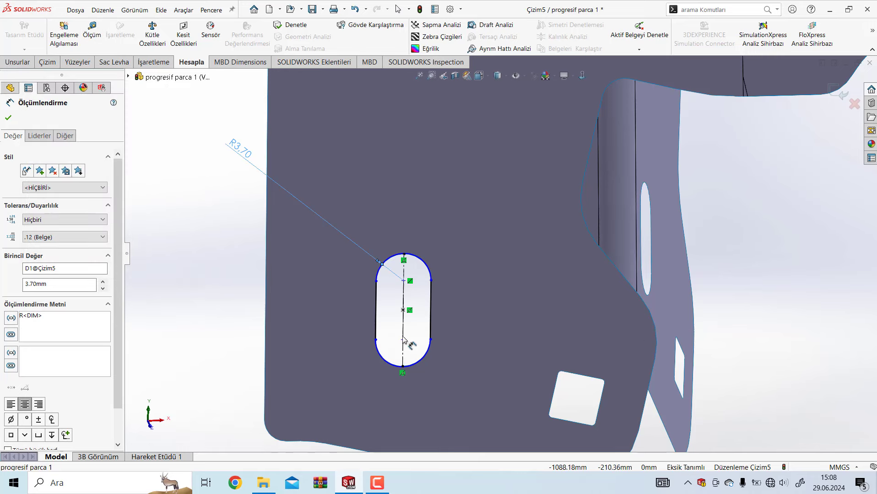
Dimension the slot length to 8 mm and exit the sketch
{"action": "left_click", "coordinate": [404, 334]}
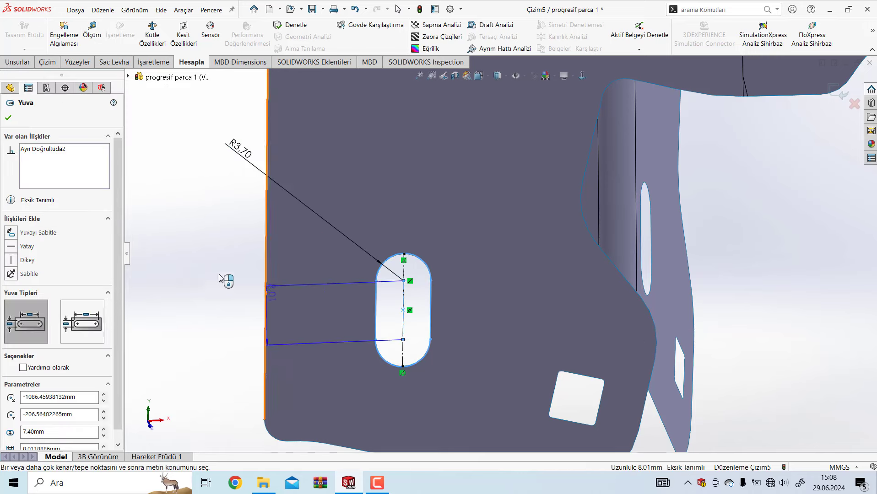
{"action": "left_click", "coordinate": [209, 232]}
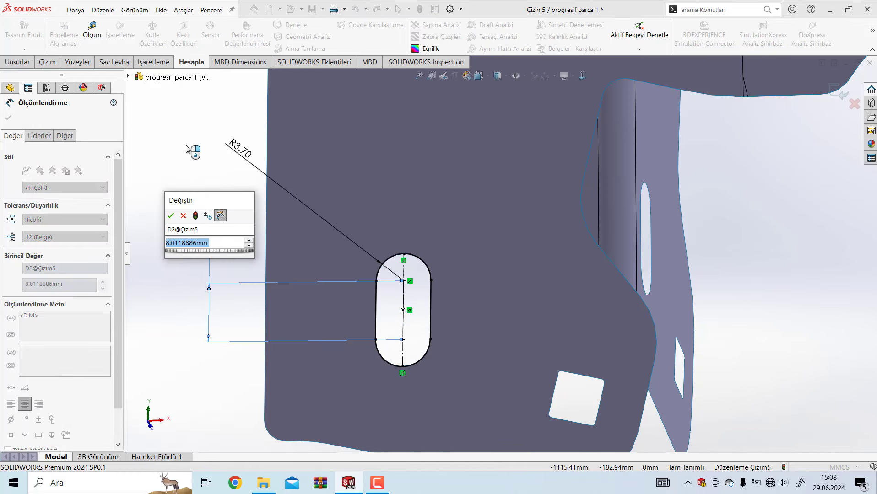
{"action": "type", "text": "8"}
{"action": "key", "text": "Return"}
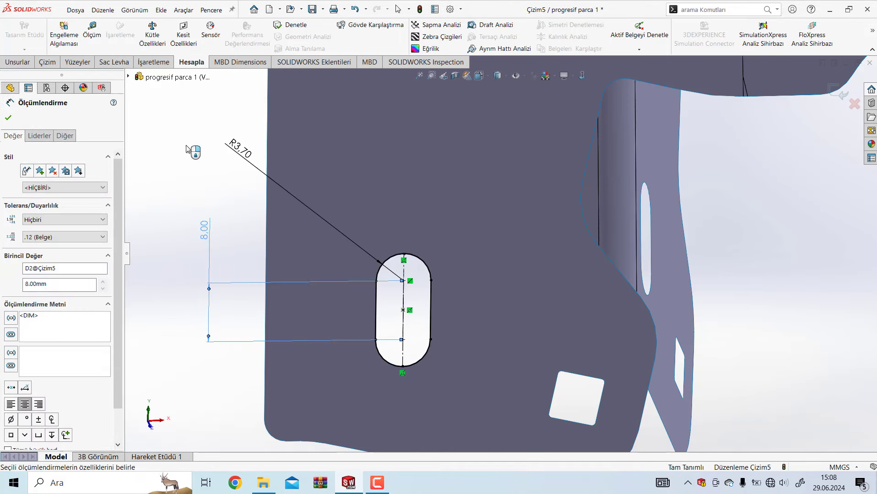
{"action": "left_click", "coordinate": [844, 95]}
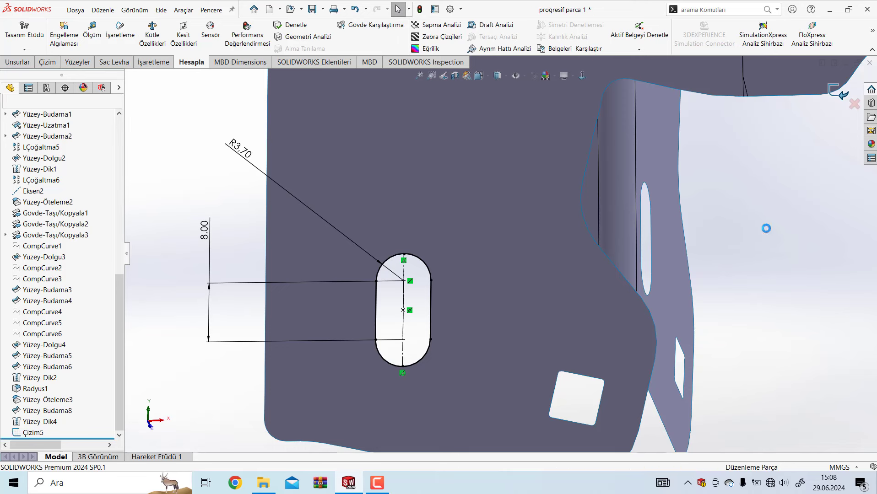
Trim Yüzey-Dik4 with sketch Çizim5, keeping the flange piece, creating Yüzey-Budama9
{"action": "left_click", "coordinate": [78, 62]}
{"action": "left_click", "coordinate": [406, 37]}
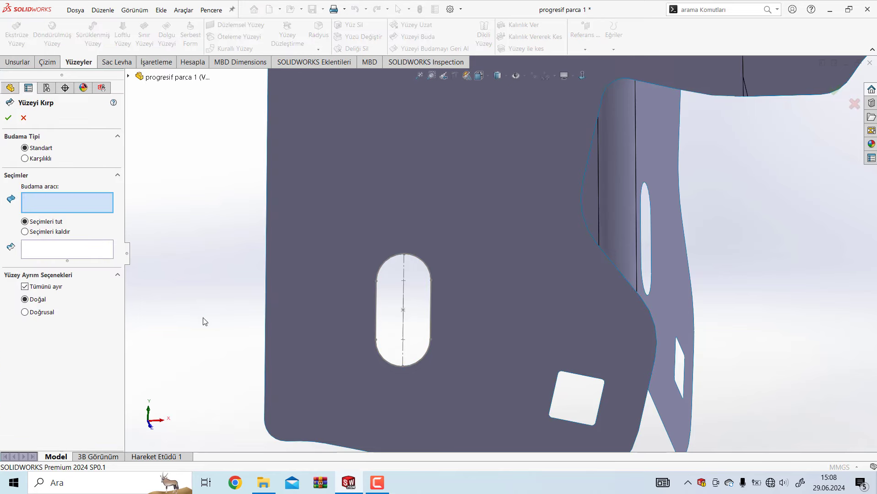
{"action": "scroll", "coordinate": [573, 270], "scroll_direction": "down", "scroll_amount": 6}
{"action": "left_click", "coordinate": [575, 255]}
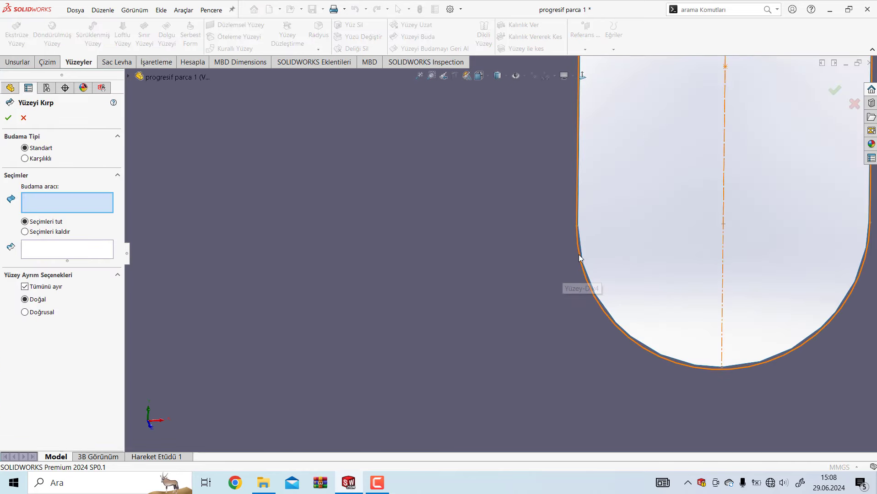
{"action": "scroll", "coordinate": [468, 318], "scroll_direction": "up", "scroll_amount": 5}
{"action": "left_click", "coordinate": [486, 336]}
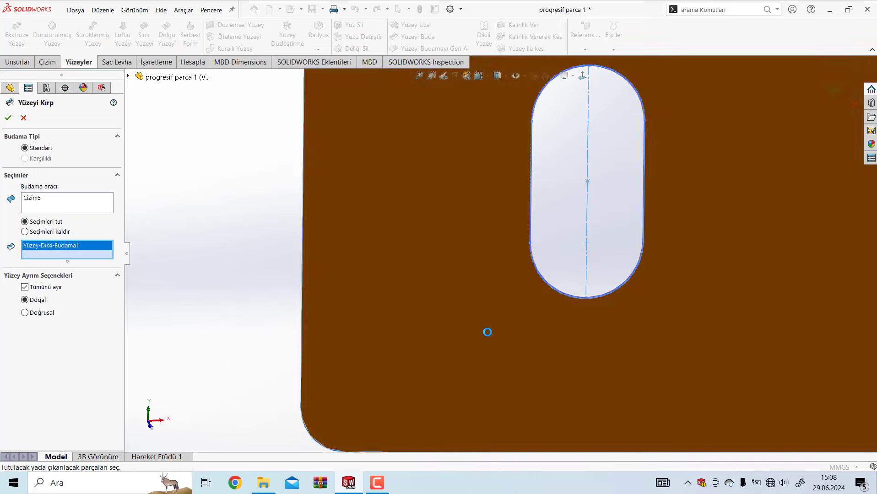
{"action": "left_click", "coordinate": [9, 119]}
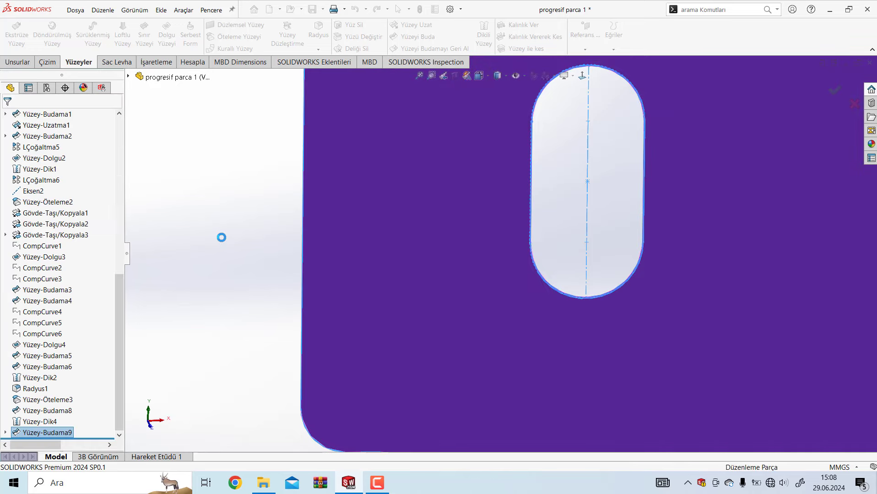
{"action": "scroll", "coordinate": [293, 320], "scroll_direction": "up", "scroll_amount": 3}
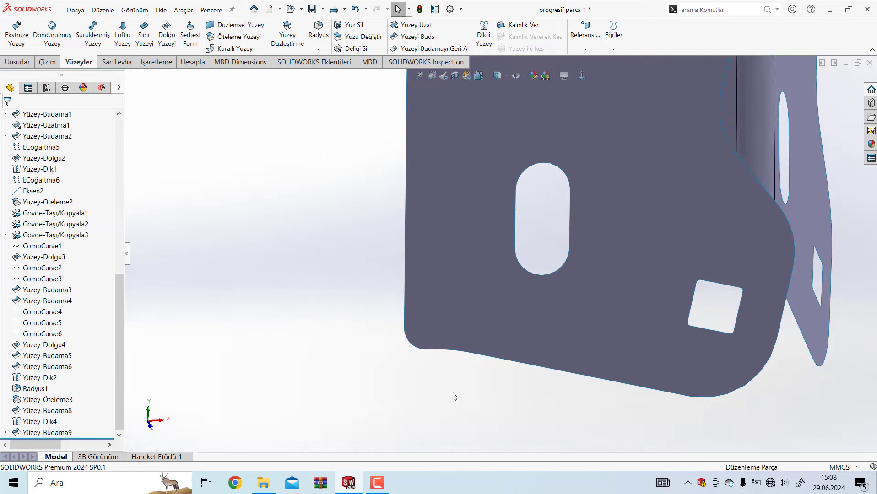
Start sketch Çizim6 on the first station's flat flange face, Yüzey-Dolgu3
{"action": "mouse_move", "coordinate": [455, 396]}
{"action": "middle_mouse_down"}
{"action": "mouse_move", "coordinate": [462, 313]}
{"action": "mouse_move", "coordinate": [442, 186]}
{"action": "mouse_move", "coordinate": [376, 194]}
{"action": "mouse_move", "coordinate": [373, 242]}
{"action": "mouse_move", "coordinate": [406, 261]}
{"action": "mouse_move", "coordinate": [541, 265]}
{"action": "middle_mouse_up"}
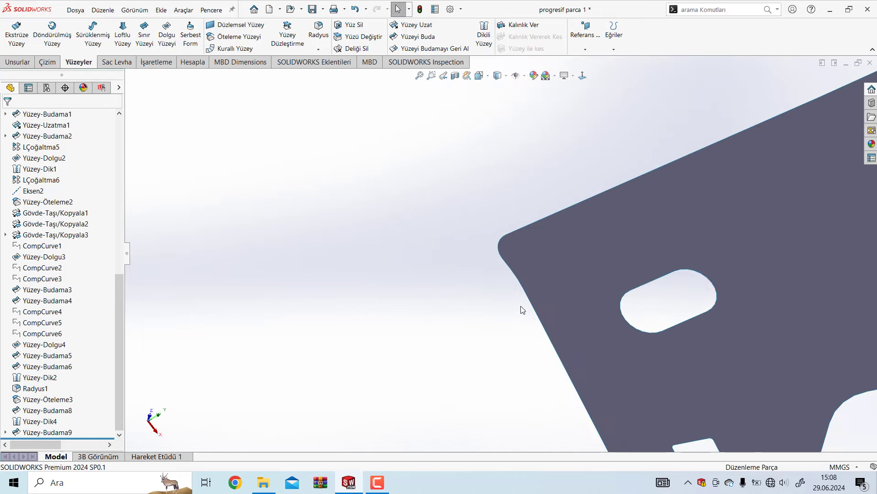
{"action": "scroll", "coordinate": [454, 329], "scroll_direction": "up", "scroll_amount": 2}
{"action": "scroll", "coordinate": [467, 313], "scroll_direction": "up", "scroll_amount": 1}
{"action": "scroll", "coordinate": [744, 172], "scroll_direction": "down", "scroll_amount": 2}
{"action": "scroll", "coordinate": [684, 177], "scroll_direction": "down", "scroll_amount": 2}
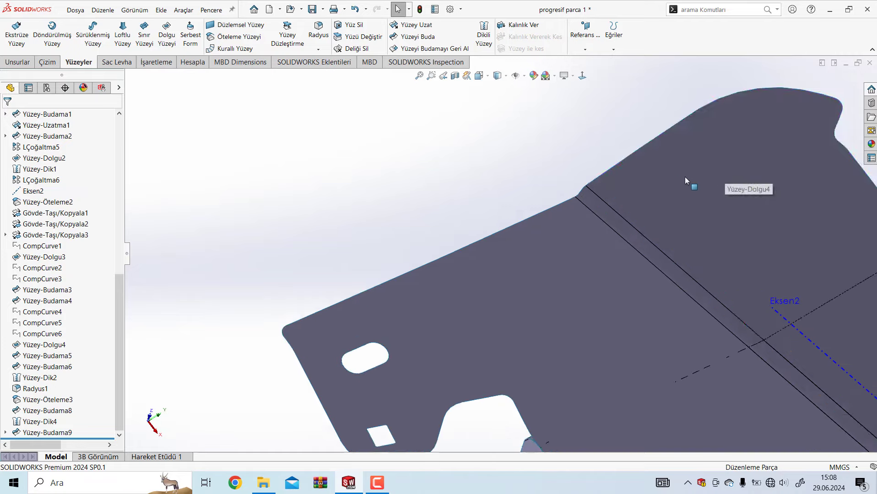
{"action": "middle_click_drag", "start_coordinate": [684, 176], "coordinate": [381, 293]}
{"action": "left_click", "coordinate": [381, 293]}
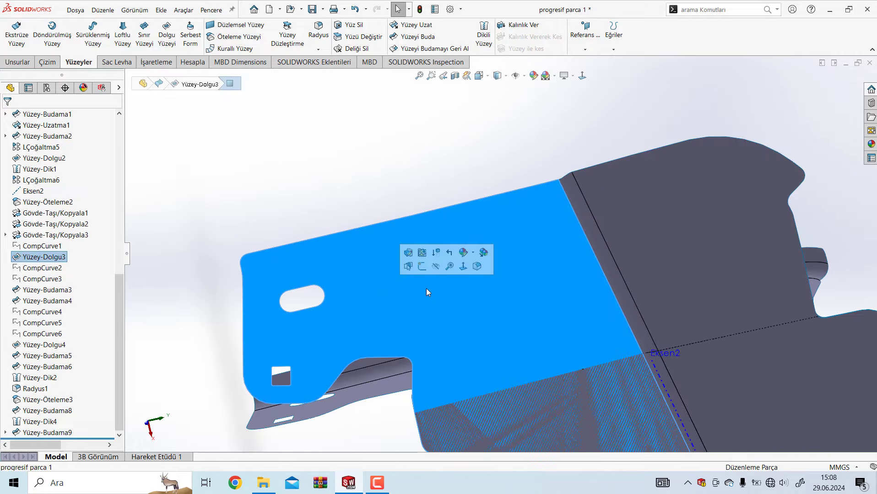
{"action": "left_click", "coordinate": [422, 267]}
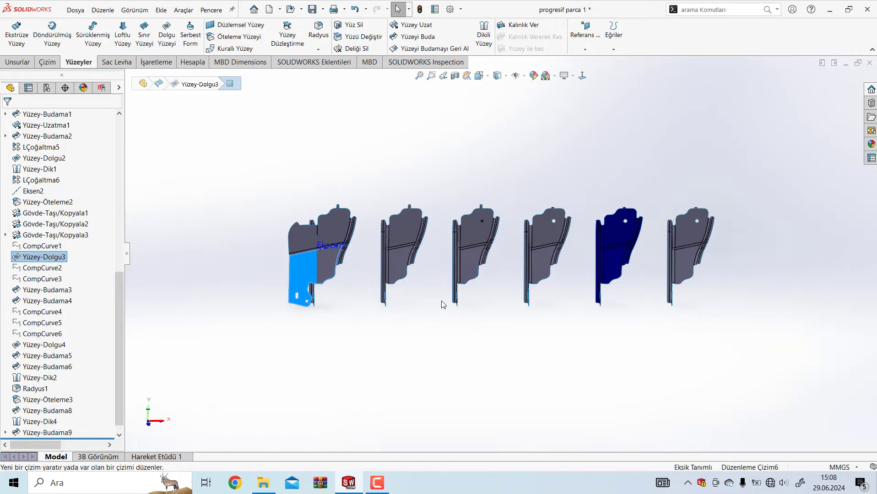
{"action": "scroll", "coordinate": [294, 276], "scroll_direction": "down", "scroll_amount": 5}
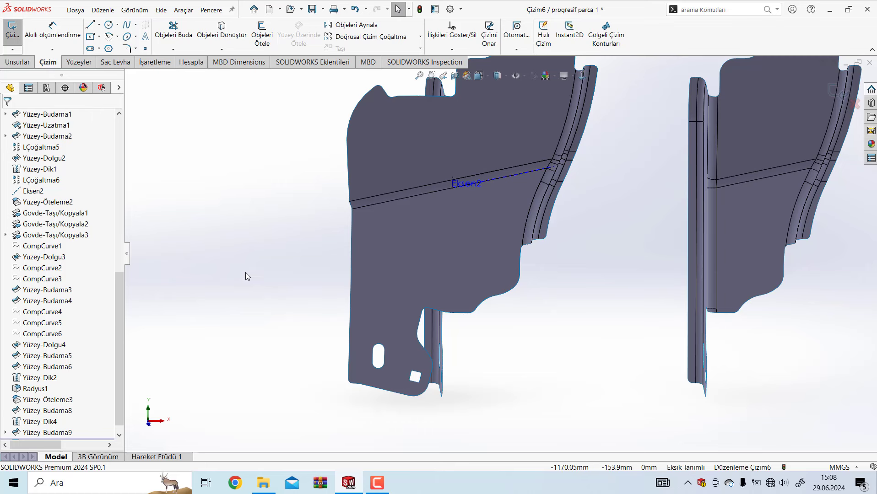
{"action": "left_click", "coordinate": [91, 25]}
{"action": "left_click", "coordinate": [359, 393]}
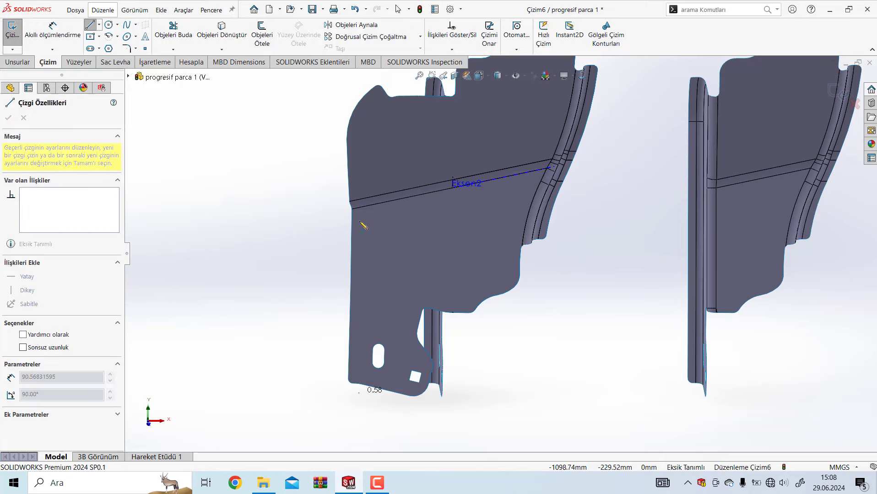
{"action": "double_click", "coordinate": [365, 116]}
{"action": "key", "text": "Escape"}
{"action": "scroll", "coordinate": [407, 337], "scroll_direction": "down", "scroll_amount": 3}
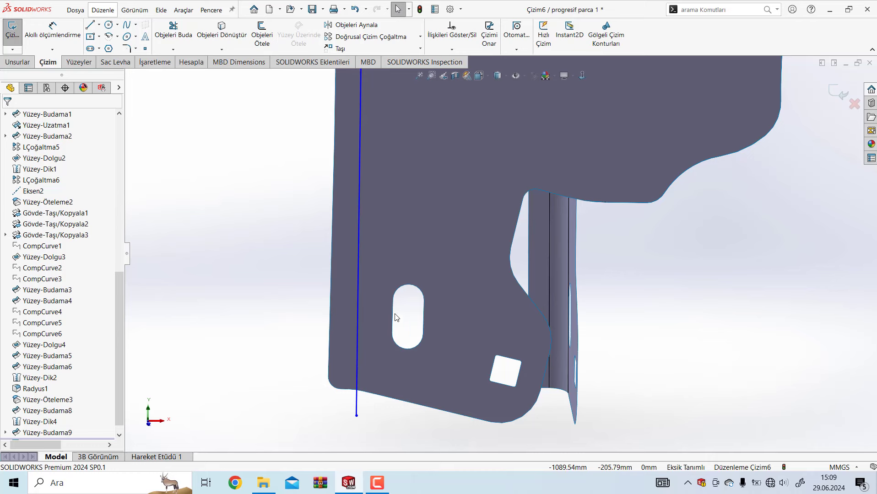
{"action": "left_click", "coordinate": [393, 314]}
{"action": "left_click", "coordinate": [359, 303], "text": "ctrl"}
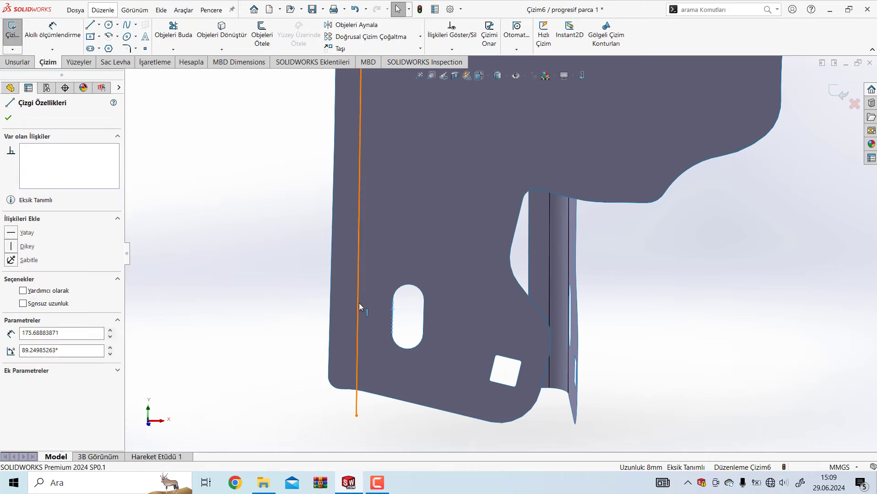
{"action": "left_click", "coordinate": [413, 262]}
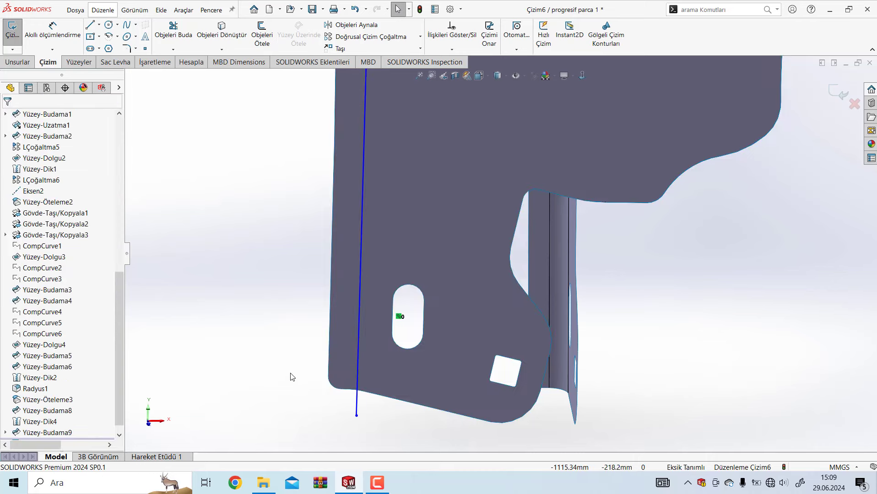
{"action": "scroll", "coordinate": [433, 265], "scroll_direction": "up", "scroll_amount": 5}
{"action": "scroll", "coordinate": [434, 265], "scroll_direction": "up", "scroll_amount": 1}
{"action": "scroll", "coordinate": [480, 115], "scroll_direction": "down", "scroll_amount": 3}
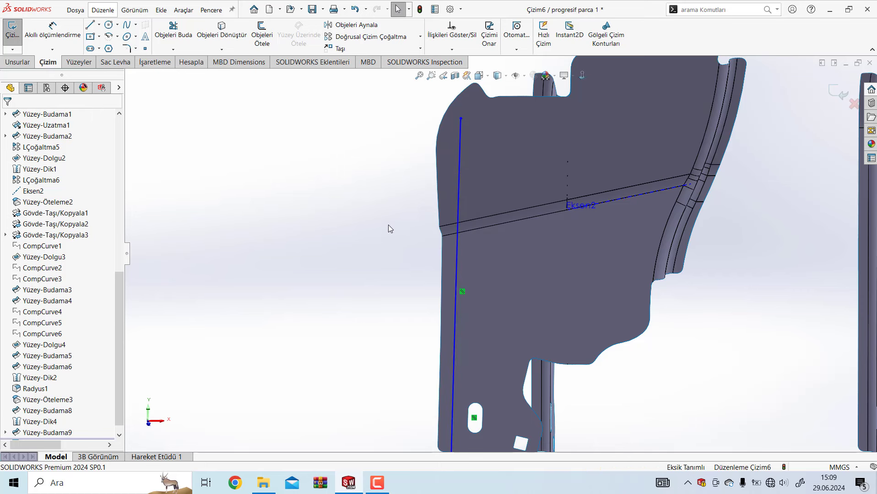
{"action": "scroll", "coordinate": [491, 257], "scroll_direction": "up", "scroll_amount": 2}
{"action": "scroll", "coordinate": [489, 373], "scroll_direction": "down", "scroll_amount": 6}
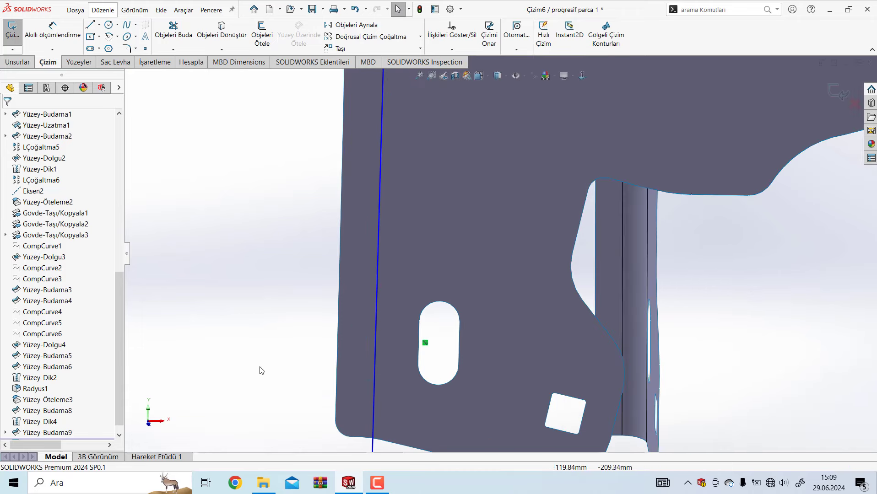
{"action": "key", "text": "d"}
{"action": "left_click", "coordinate": [420, 348]}
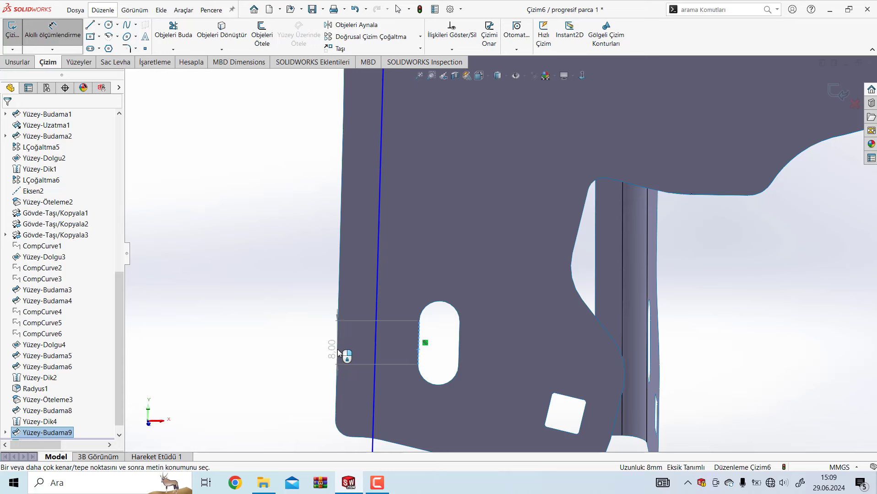
{"action": "scroll", "coordinate": [304, 337], "scroll_direction": "up", "scroll_amount": 3}
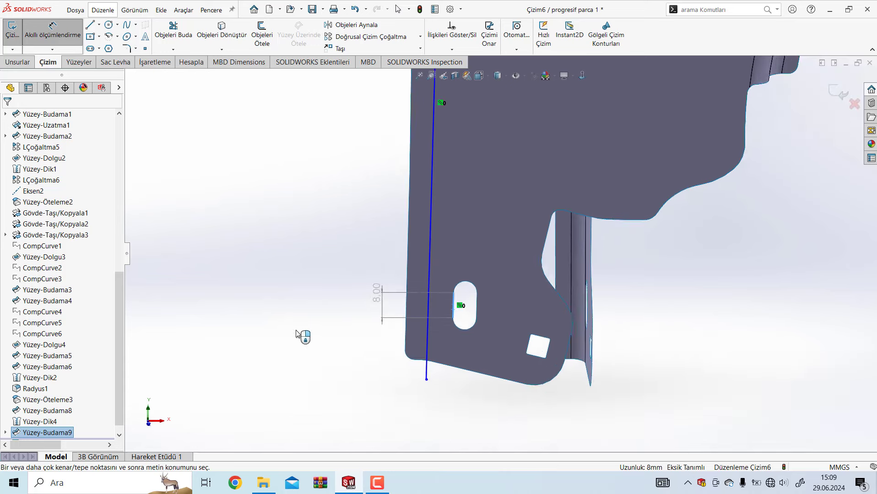
{"action": "scroll", "coordinate": [304, 336], "scroll_direction": "up", "scroll_amount": 2}
{"action": "scroll", "coordinate": [303, 334], "scroll_direction": "up", "scroll_amount": 2}
{"action": "key", "text": "Escape"}
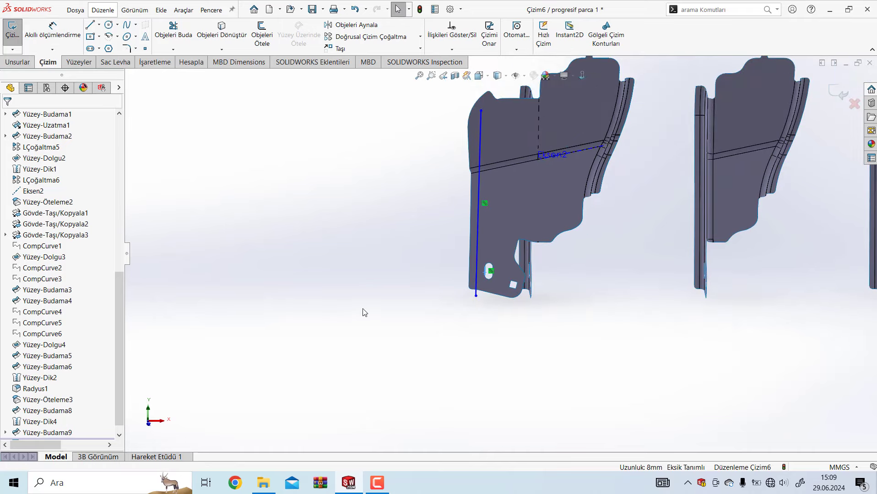
{"action": "scroll", "coordinate": [534, 150], "scroll_direction": "up", "scroll_amount": 2}
{"action": "scroll", "coordinate": [481, 202], "scroll_direction": "down", "scroll_amount": 5}
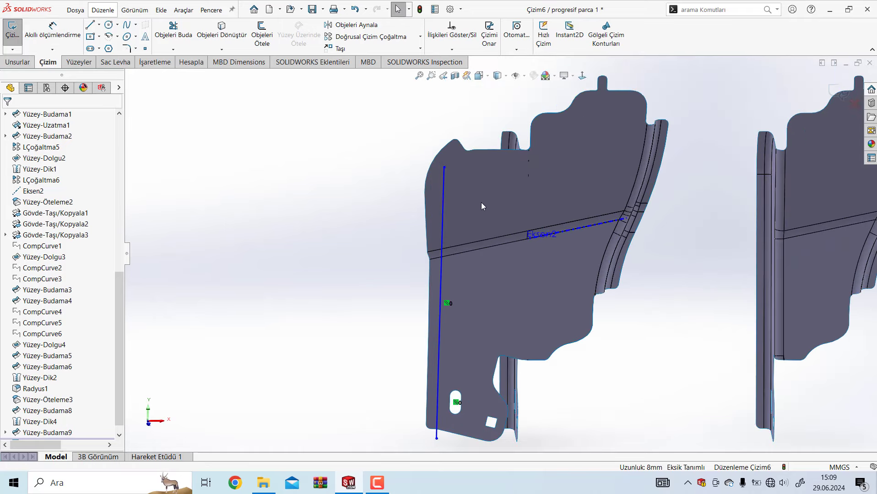
{"action": "left_click", "coordinate": [443, 213]}
{"action": "key", "text": "Delete"}
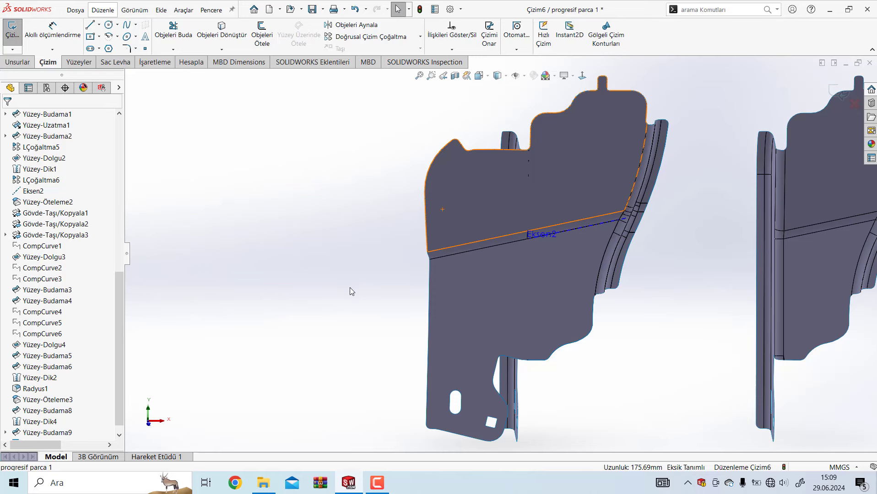
{"action": "scroll", "coordinate": [370, 311], "scroll_direction": "up", "scroll_amount": 3}
{"action": "mouse_move", "coordinate": [627, 346]}
{"action": "middle_mouse_down"}
{"action": "mouse_move", "coordinate": [680, 359]}
{"action": "mouse_move", "coordinate": [648, 344]}
{"action": "middle_mouse_up"}
{"action": "scroll", "coordinate": [623, 320], "scroll_direction": "down", "scroll_amount": 5}
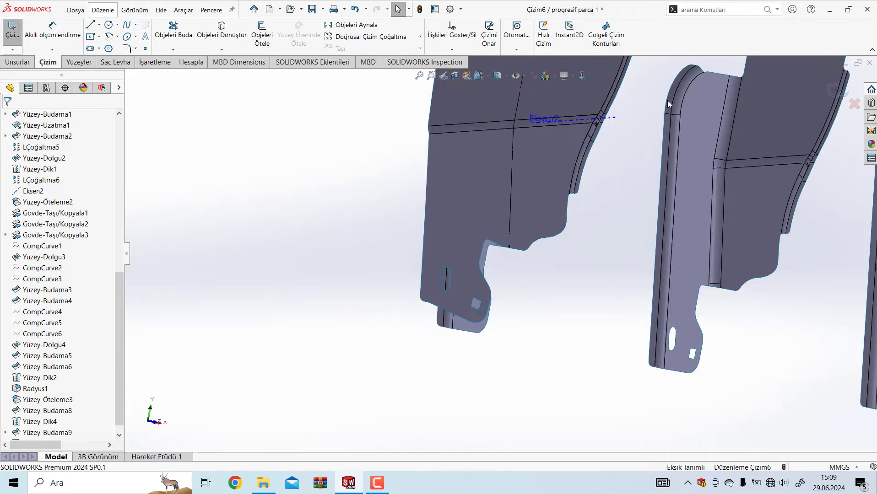
{"action": "scroll", "coordinate": [668, 119], "scroll_direction": "down", "scroll_amount": 2}
{"action": "scroll", "coordinate": [641, 147], "scroll_direction": "down", "scroll_amount": 2}
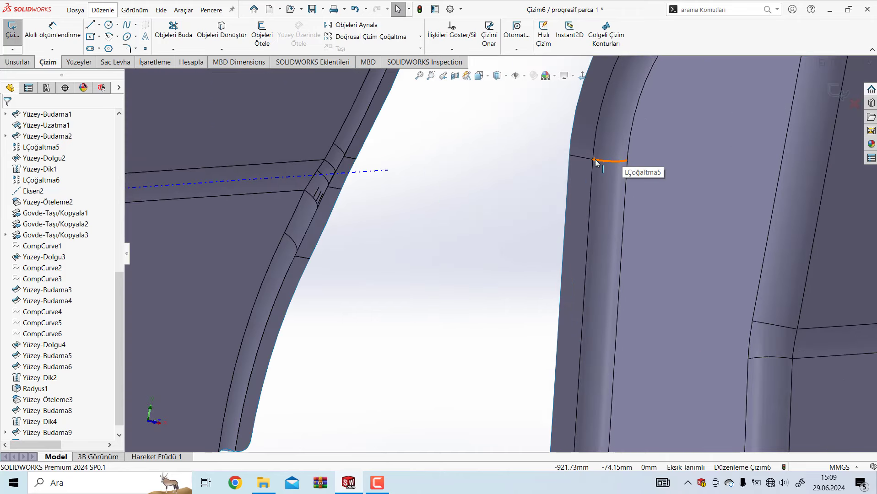
{"action": "left_click", "coordinate": [191, 62]}
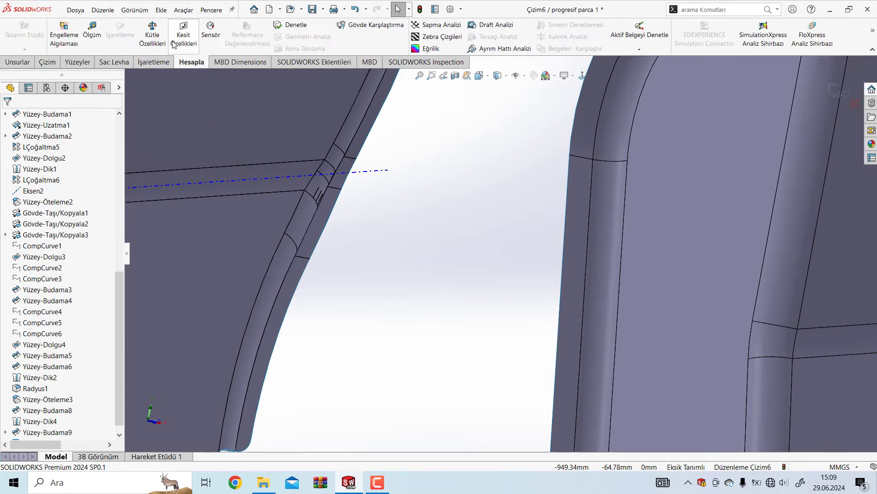
{"action": "left_click", "coordinate": [93, 29]}
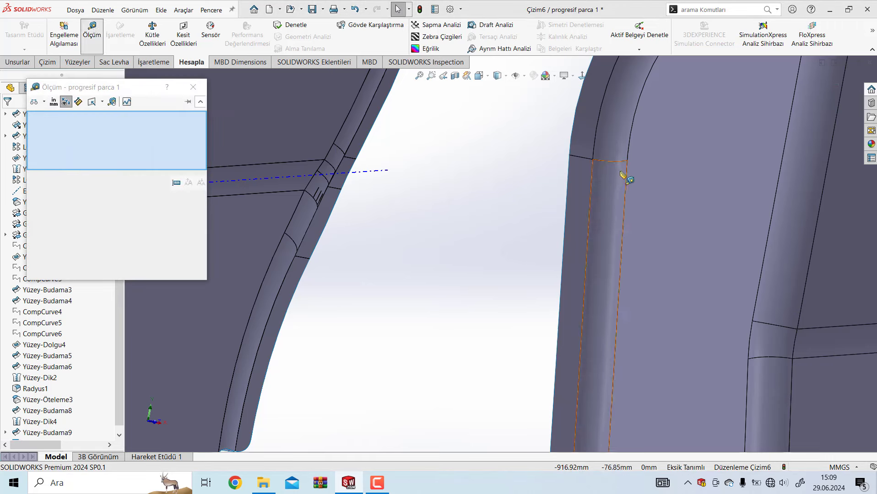
{"action": "left_click", "coordinate": [600, 161]}
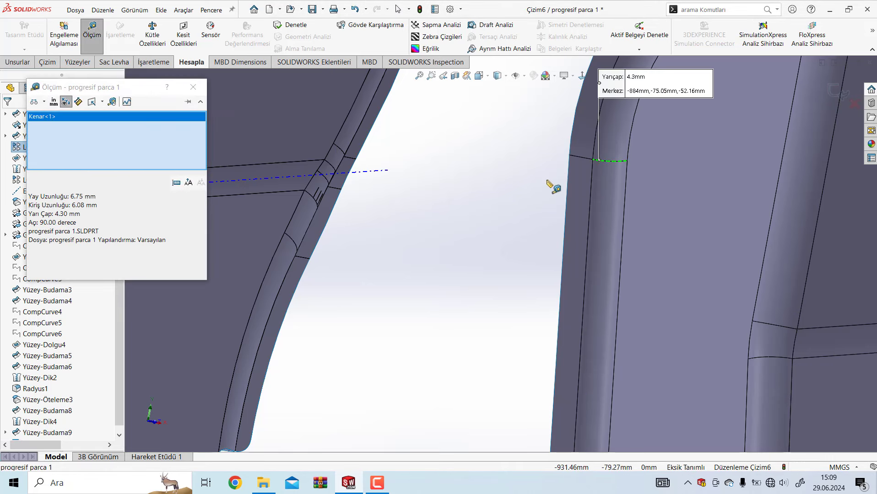
{"action": "left_click", "coordinate": [578, 157]}
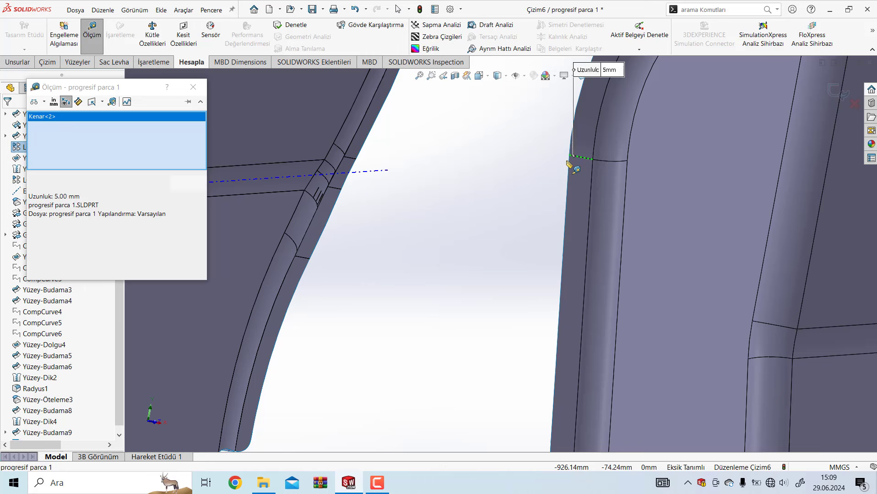
{"action": "left_click", "coordinate": [549, 187]}
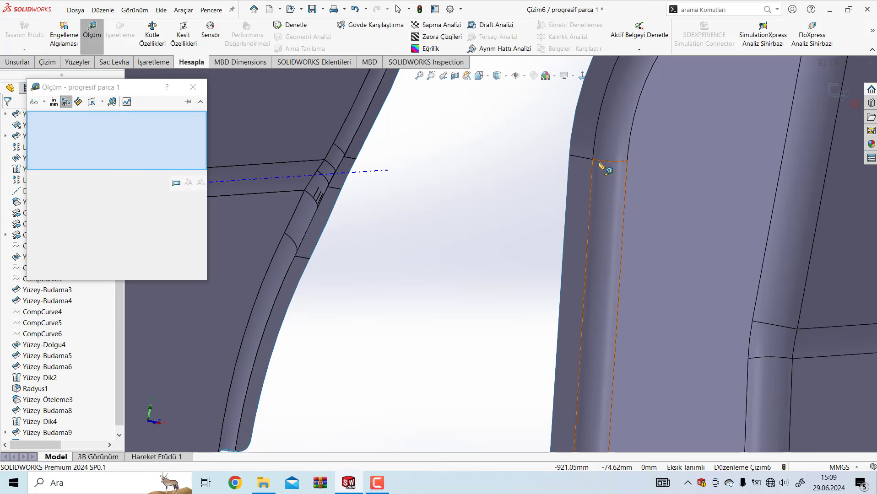
{"action": "left_click", "coordinate": [601, 161]}
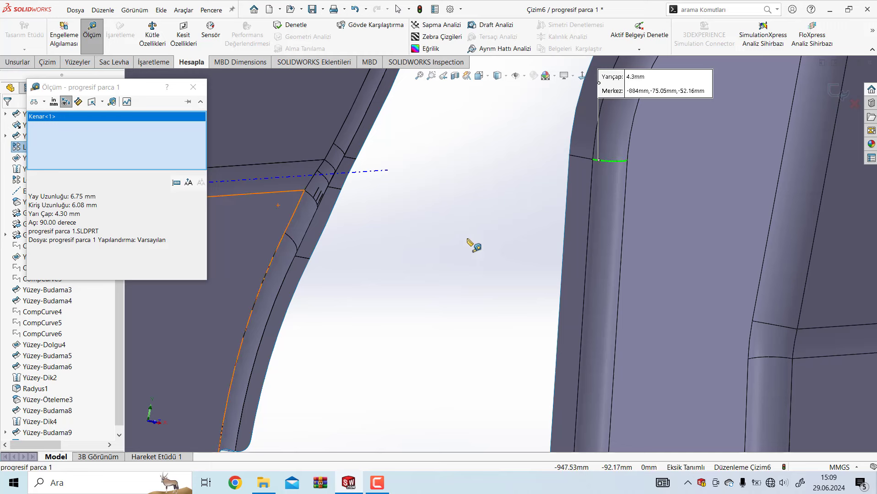
Close the measurement tool and zoom in on the parts
{"action": "key", "text": "Escape"}
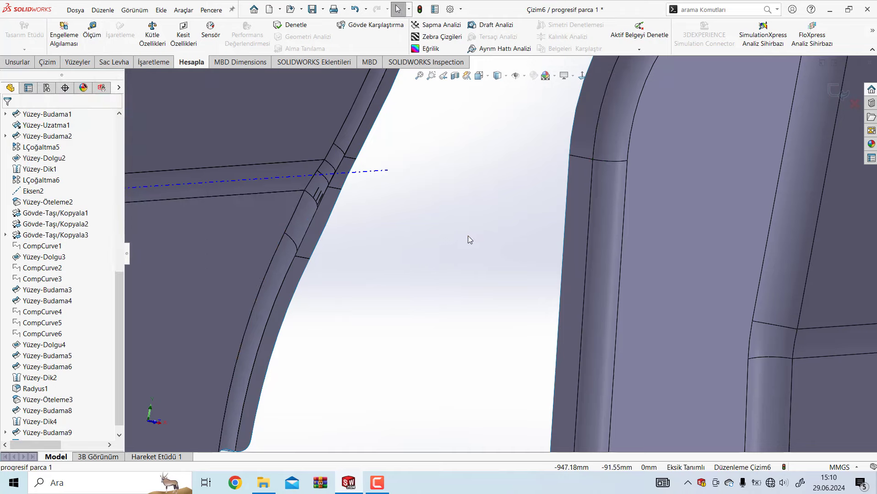
{"action": "scroll", "coordinate": [468, 236], "scroll_direction": "up", "scroll_amount": 5}
{"action": "scroll", "coordinate": [358, 353], "scroll_direction": "down", "scroll_amount": 6}
{"action": "scroll", "coordinate": [355, 356], "scroll_direction": "up", "scroll_amount": 2}
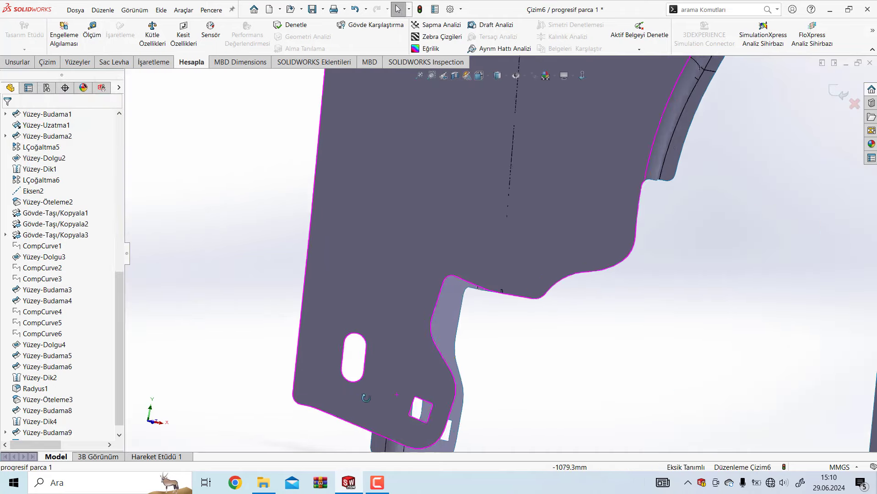
{"action": "scroll", "coordinate": [380, 335], "scroll_direction": "up", "scroll_amount": 2}
{"action": "scroll", "coordinate": [407, 311], "scroll_direction": "up", "scroll_amount": 2}
Try selecting the flat flange face, then orbit to a better viewing angle
{"action": "left_click", "coordinate": [437, 288]}
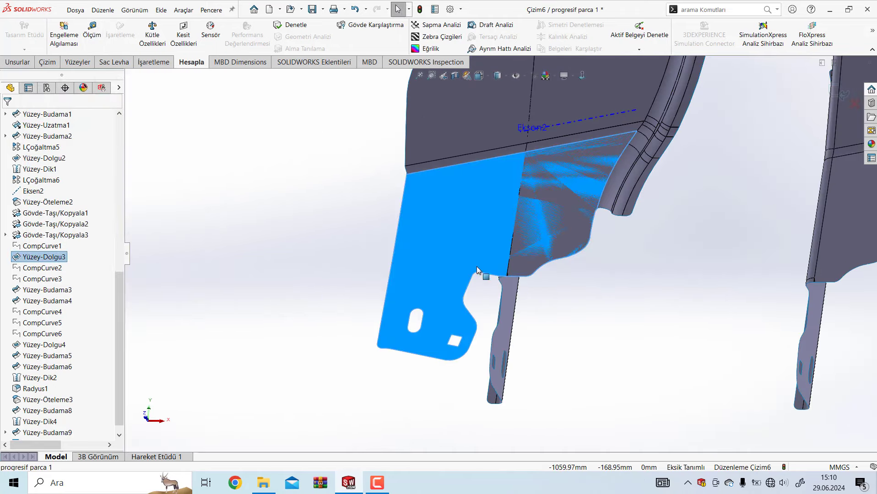
{"action": "left_click", "coordinate": [652, 333]}
{"action": "left_click", "coordinate": [431, 258]}
{"action": "key", "text": "Escape"}
{"action": "left_click", "coordinate": [454, 255]}
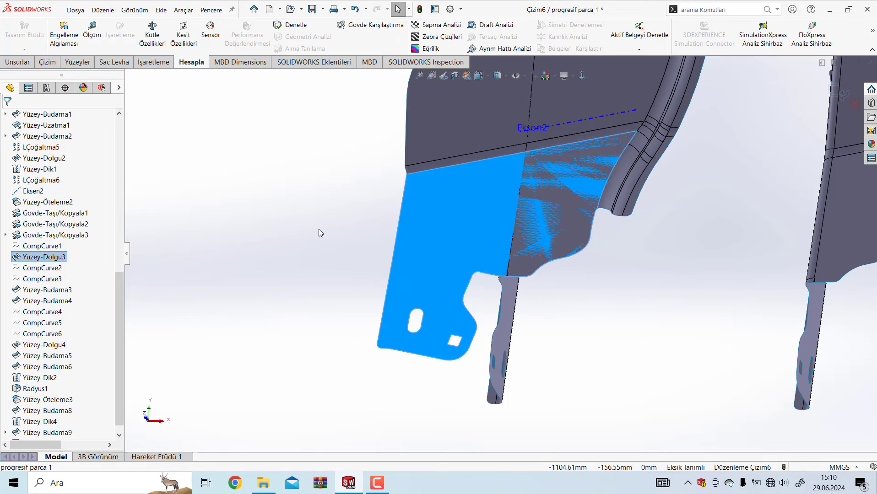
{"action": "left_click", "coordinate": [255, 220]}
{"action": "scroll", "coordinate": [611, 261], "scroll_direction": "up", "scroll_amount": 5}
{"action": "middle_click_drag", "start_coordinate": [611, 261], "coordinate": [840, 92]}
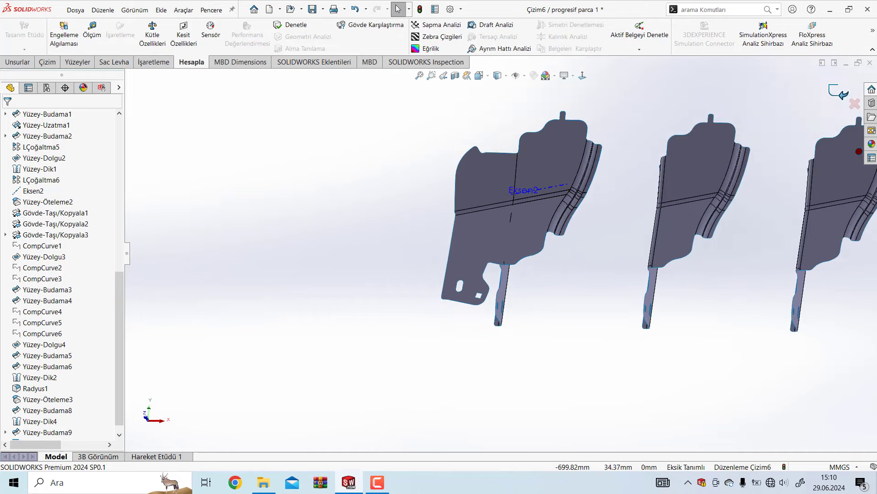
Exit Çizim6 and start new sketch Çizim7 on flange face Yüzey-Dolgu3
{"action": "left_click", "coordinate": [843, 94]}
{"action": "left_click", "coordinate": [481, 250]}
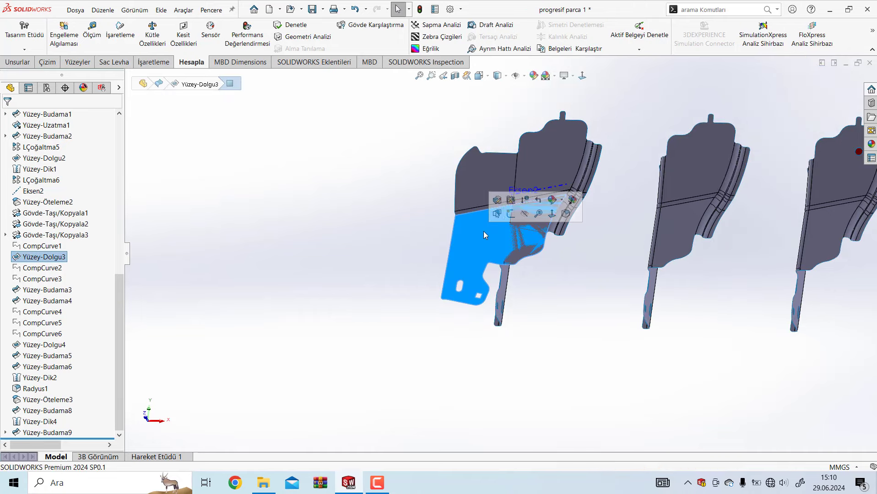
{"action": "left_click", "coordinate": [512, 213]}
{"action": "scroll", "coordinate": [298, 259], "scroll_direction": "down", "scroll_amount": 3}
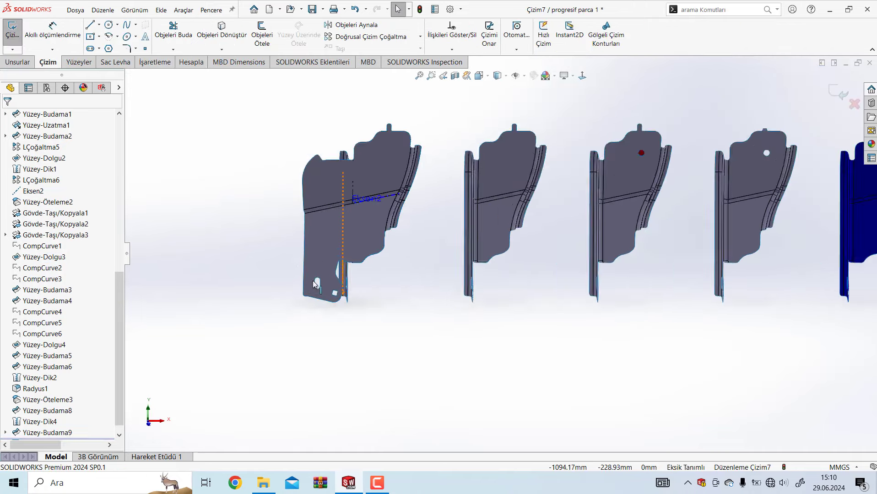
{"action": "scroll", "coordinate": [341, 255], "scroll_direction": "down", "scroll_amount": 4}
{"action": "scroll", "coordinate": [341, 255], "scroll_direction": "down", "scroll_amount": 3}
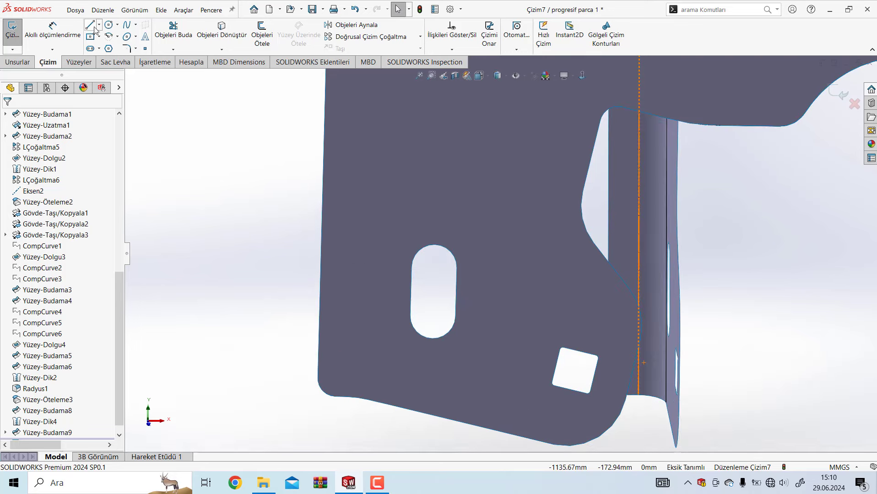
Offset the flange's outer edge inward by 11,75 mm with Offset Entities reversed
{"action": "left_click", "coordinate": [262, 34]}
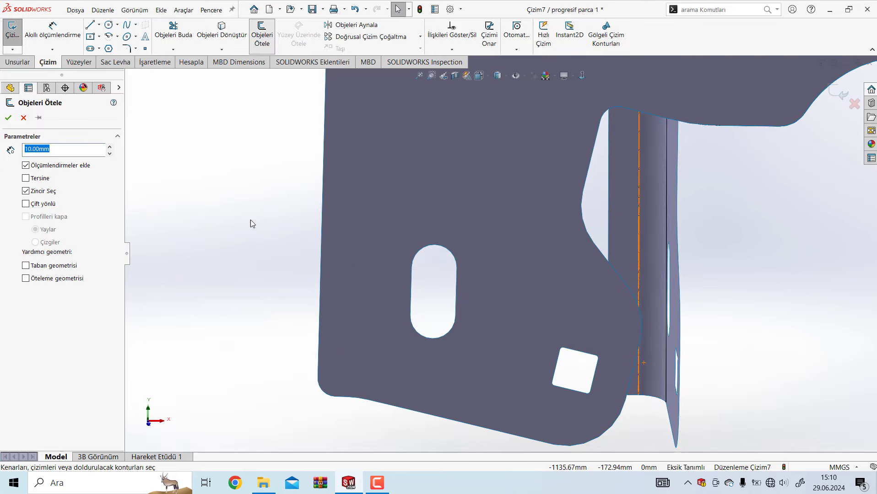
{"action": "left_click", "coordinate": [322, 240]}
{"action": "left_click", "coordinate": [40, 182]}
{"action": "left_click", "coordinate": [63, 152]}
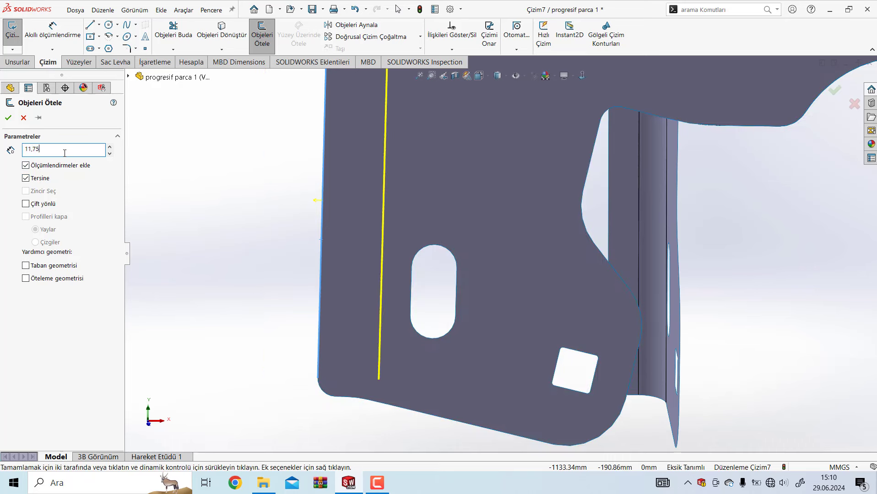
{"action": "key", "text": "Return"}
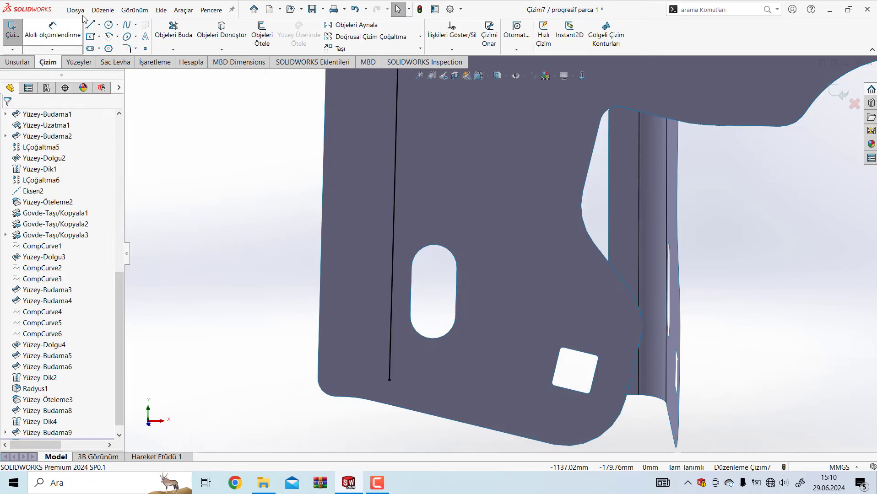
Attempt a dimension between the slot's left edge and the offset line, then cancel it
{"action": "left_click", "coordinate": [53, 29]}
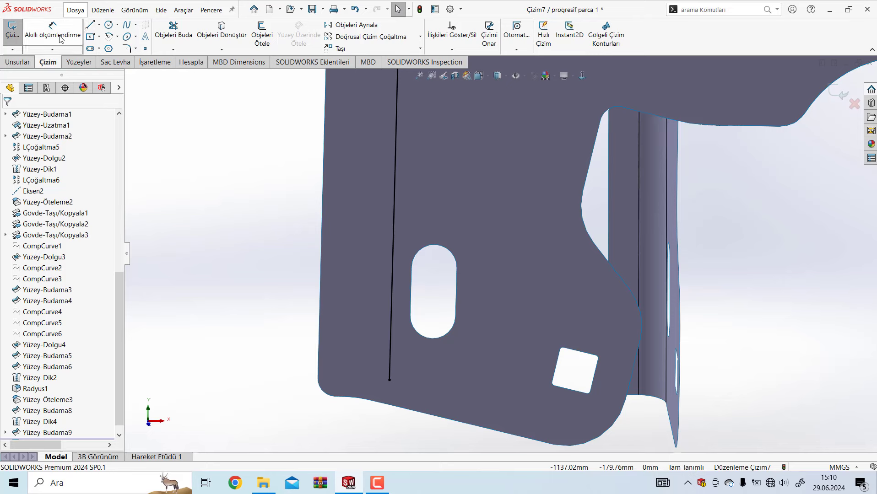
{"action": "left_click", "coordinate": [412, 297]}
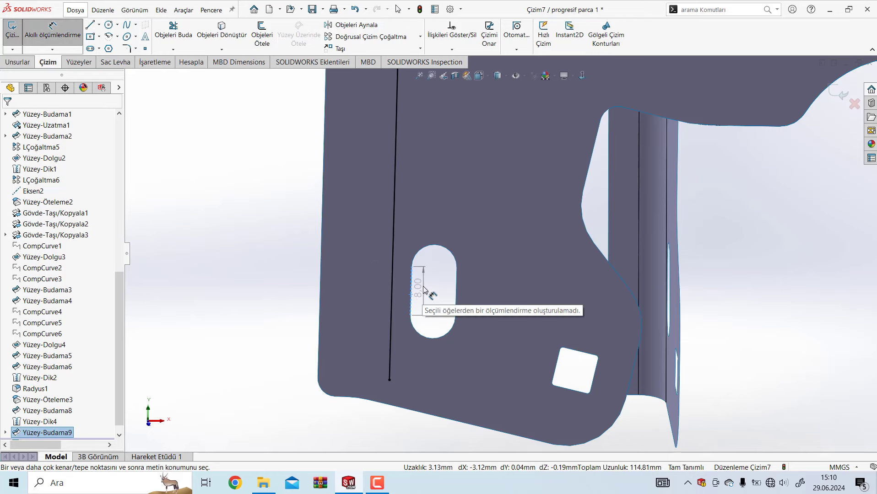
{"action": "left_click", "coordinate": [393, 275]}
{"action": "left_click", "coordinate": [413, 289]}
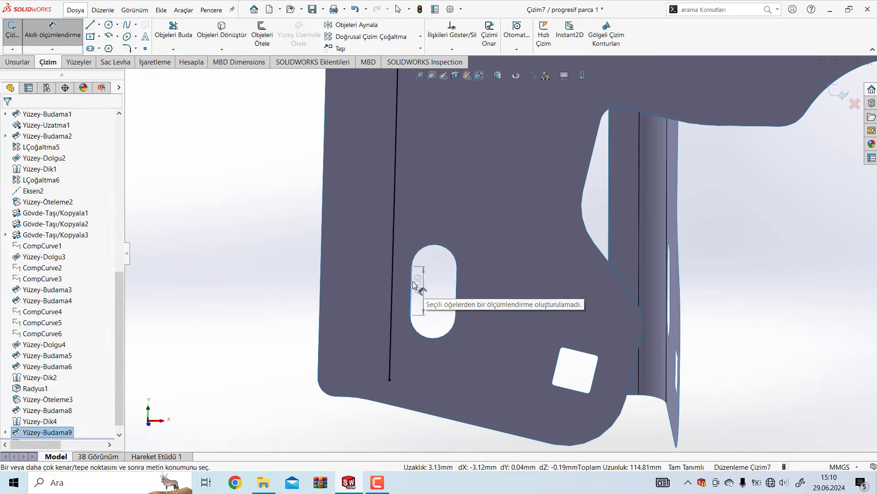
{"action": "key", "text": "Escape"}
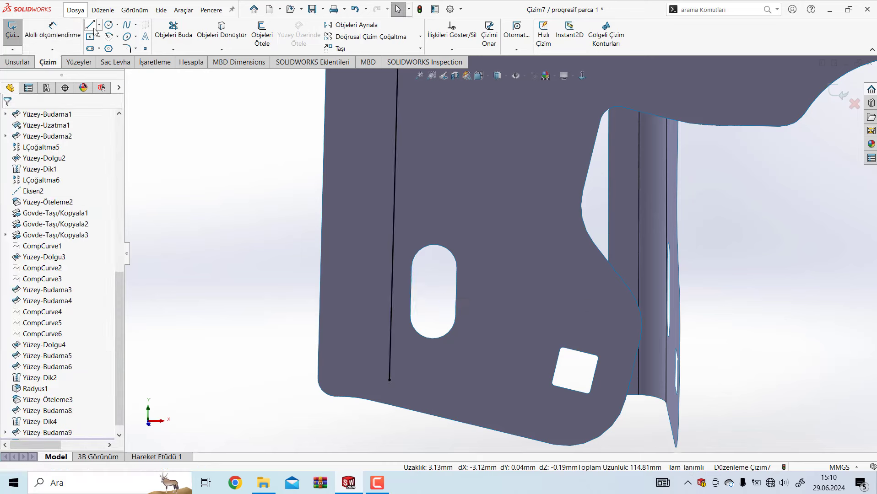
{"action": "left_click", "coordinate": [394, 272]}
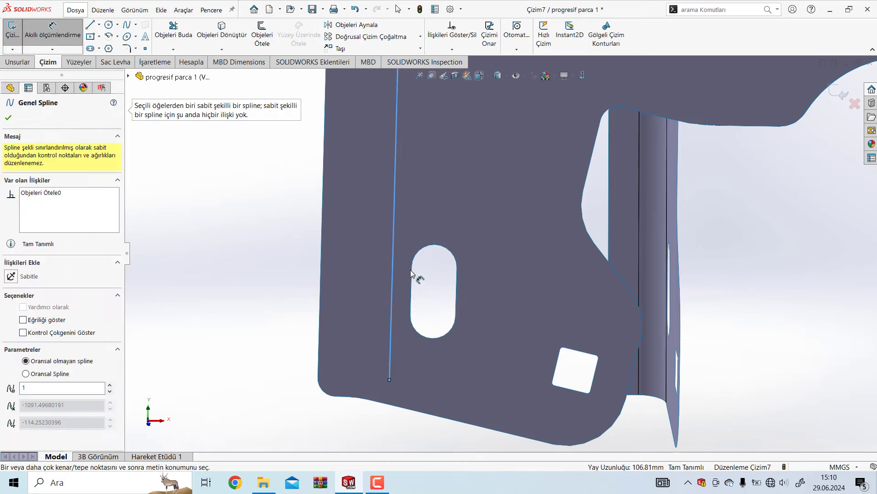
{"action": "left_click", "coordinate": [412, 270]}
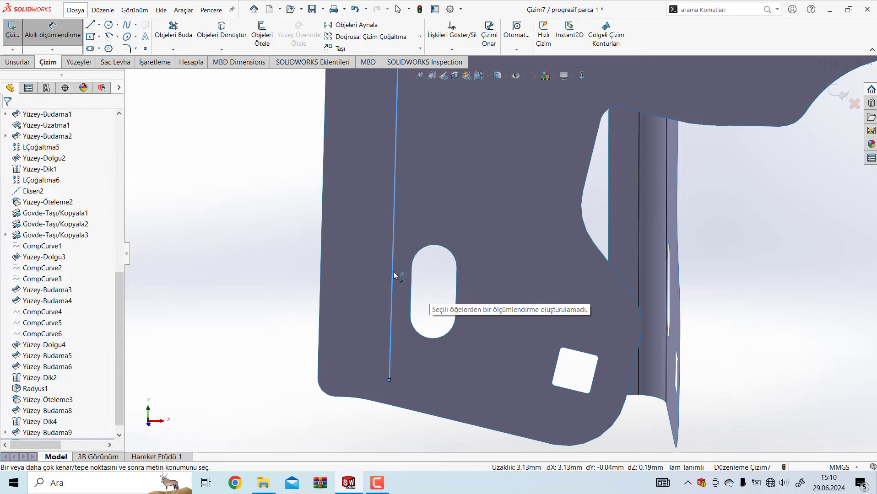
{"action": "key", "text": "Escape"}
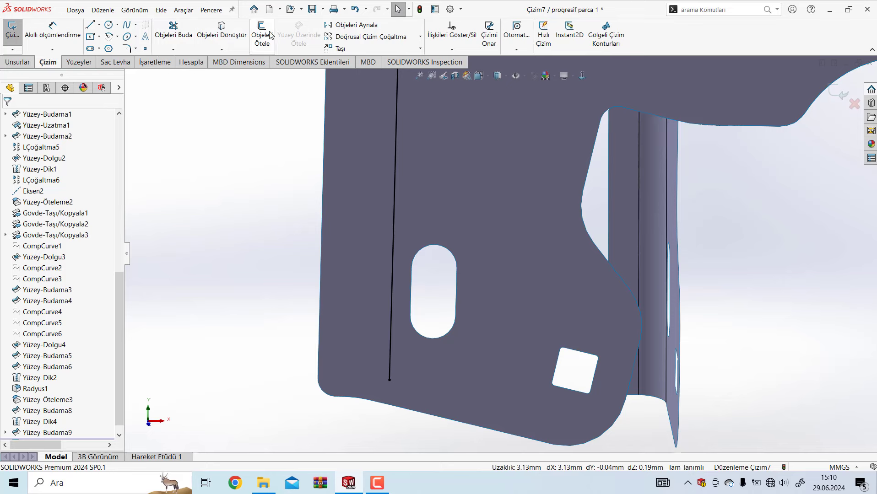
{"action": "left_click", "coordinate": [222, 32]}
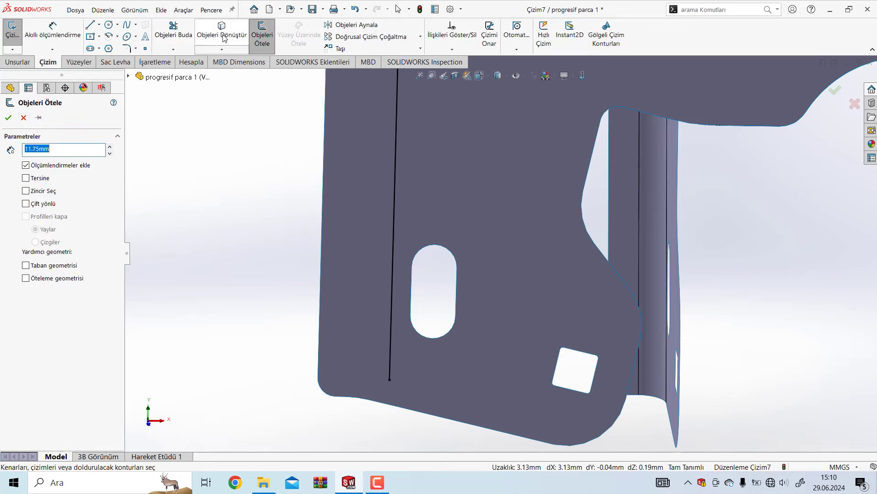
Convert the slot's left straight edge into the sketch and try dimensioning it to the vertical line
{"action": "left_click", "coordinate": [414, 305]}
{"action": "left_click", "coordinate": [8, 118]}
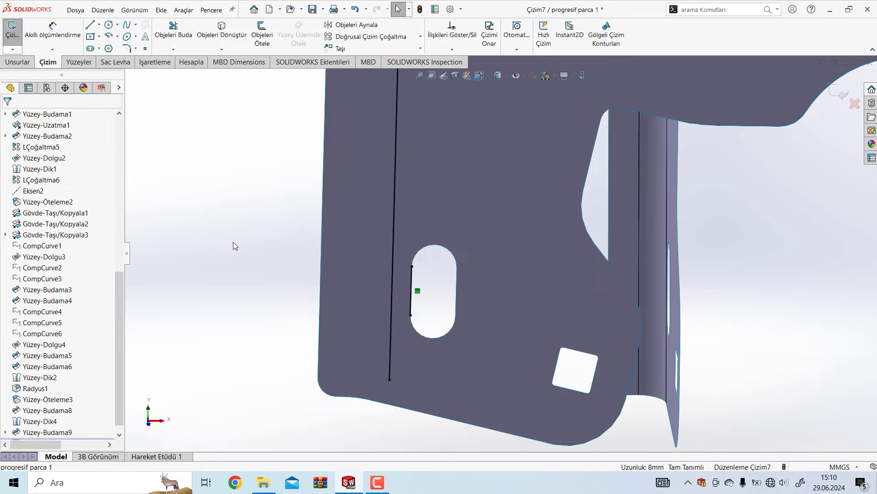
{"action": "key", "text": "d"}
{"action": "left_click", "coordinate": [412, 267]}
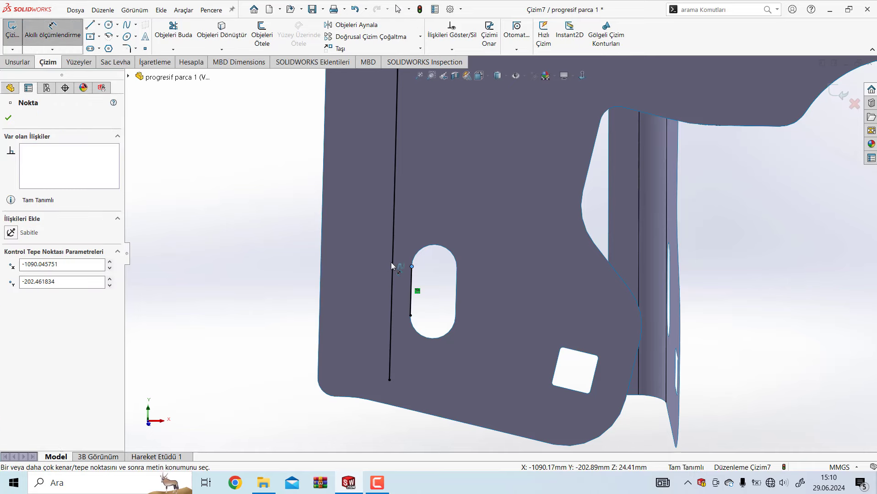
{"action": "left_click", "coordinate": [392, 261]}
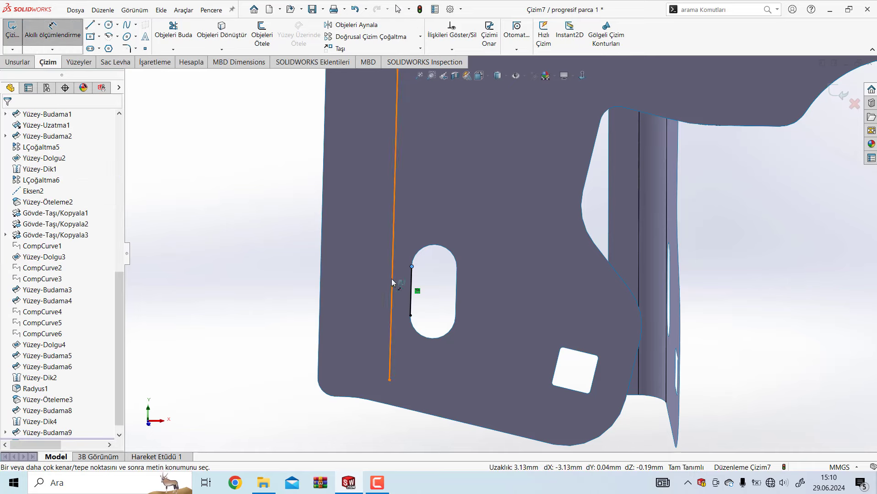
{"action": "left_click", "coordinate": [392, 293]}
{"action": "left_click", "coordinate": [411, 275]}
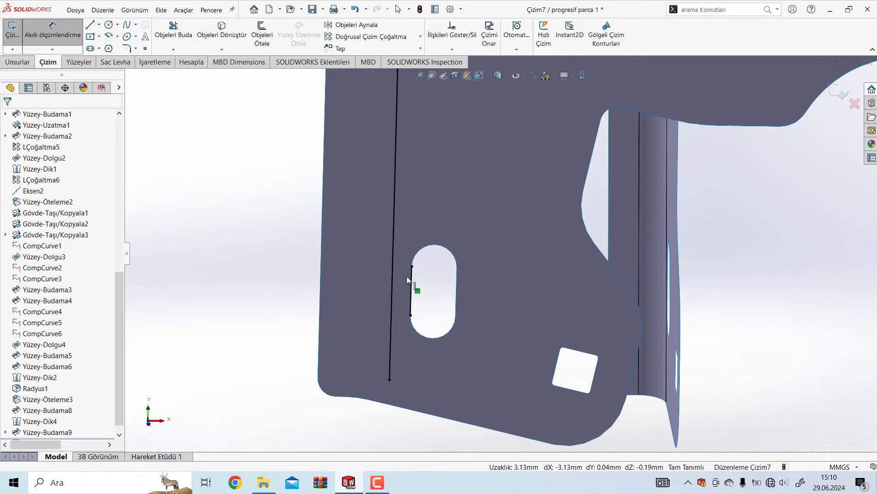
{"action": "key", "text": "Escape"}
Fit the part in view and change the 11.75 edge distance dimension to 5 mm
{"action": "left_click", "coordinate": [394, 255]}
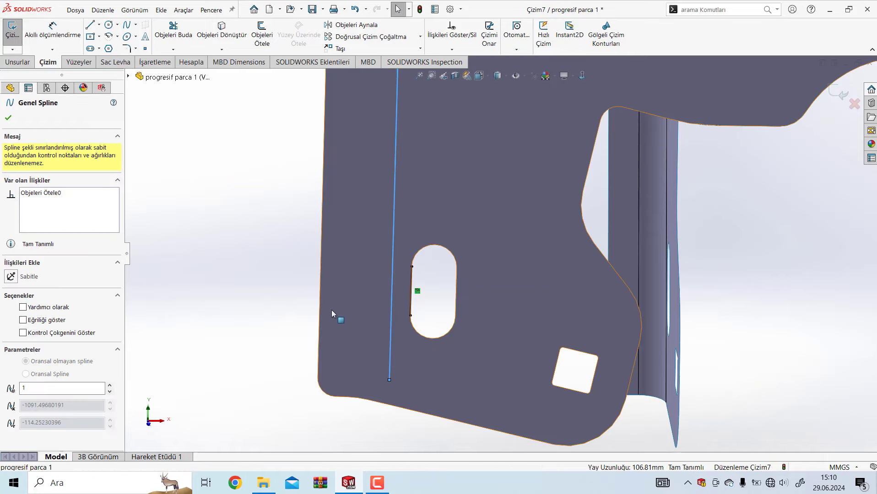
{"action": "key", "text": "ctrl+8"}
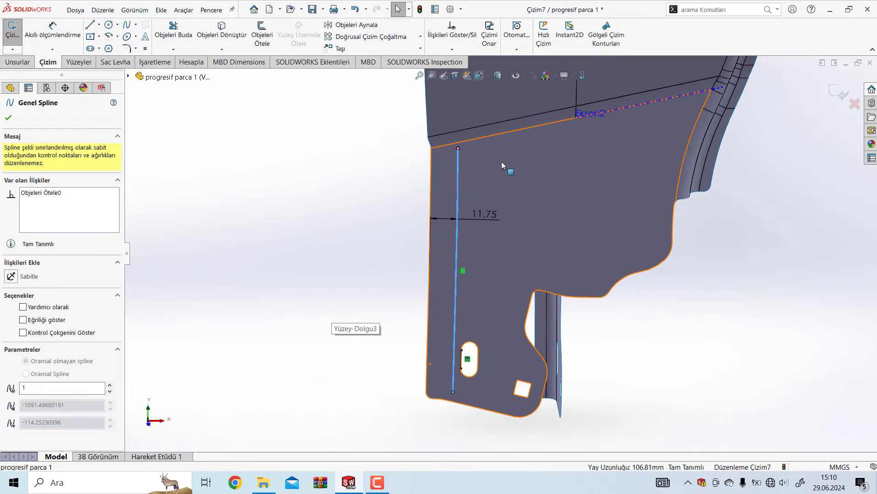
{"action": "key", "text": "Escape"}
{"action": "scroll", "coordinate": [455, 195], "scroll_direction": "down", "scroll_amount": 2}
{"action": "scroll", "coordinate": [394, 196], "scroll_direction": "down", "scroll_amount": 5}
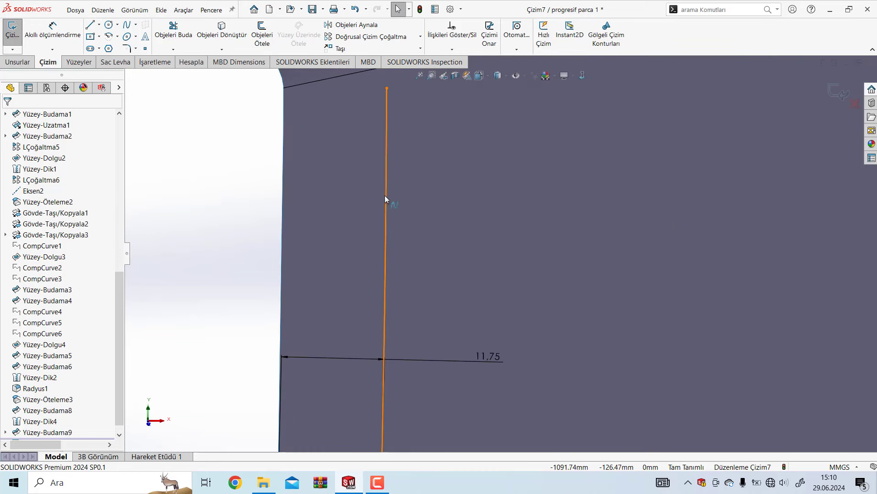
{"action": "left_click", "coordinate": [384, 196]}
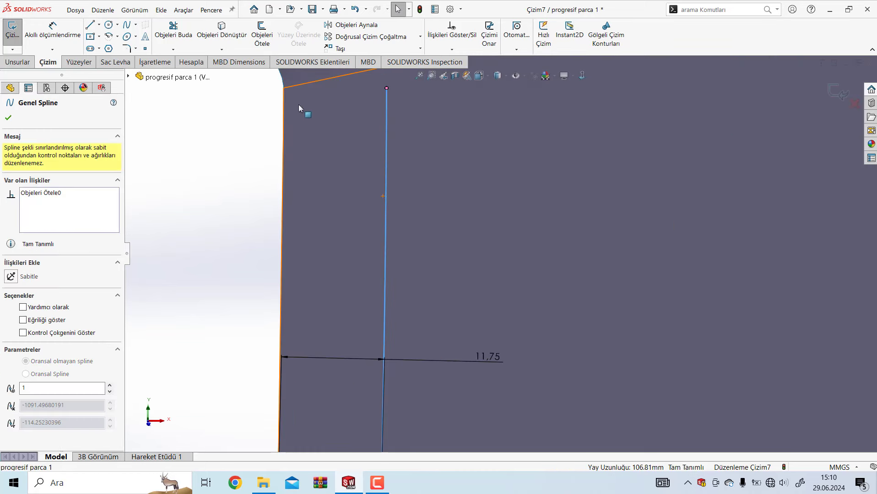
{"action": "scroll", "coordinate": [302, 282], "scroll_direction": "up", "scroll_amount": 3}
{"action": "scroll", "coordinate": [311, 282], "scroll_direction": "up", "scroll_amount": 3}
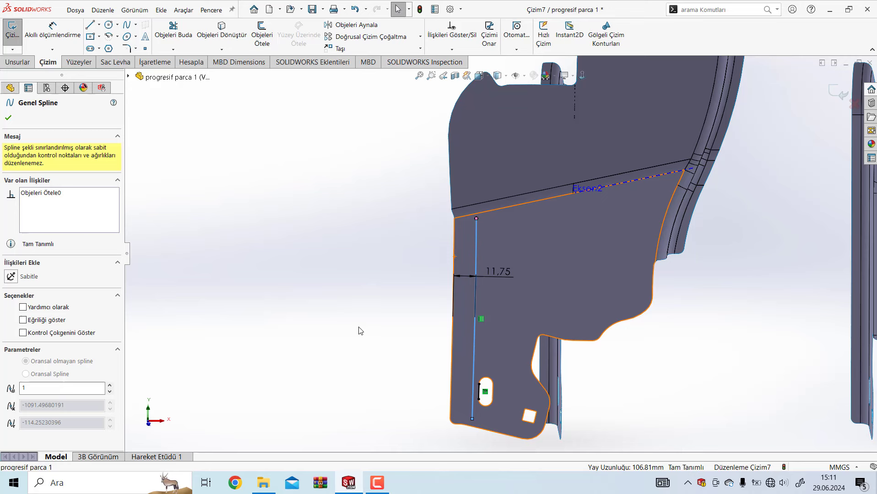
{"action": "double_click", "coordinate": [515, 272]}
{"action": "type", "text": "5"}
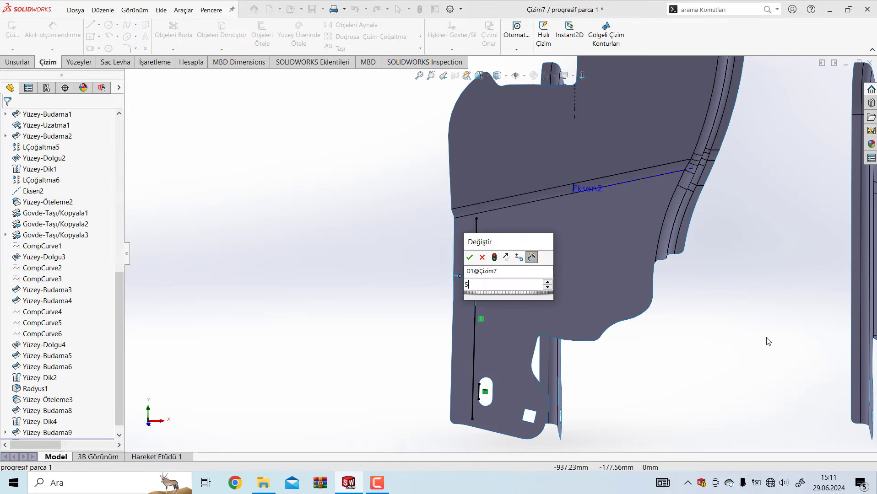
{"action": "key", "text": "Return"}
{"action": "key", "text": "Escape"}
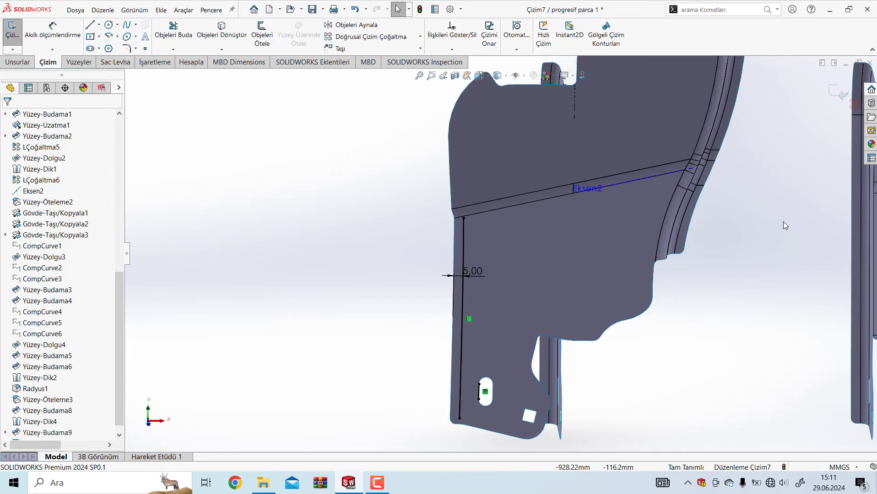
{"action": "scroll", "coordinate": [783, 221], "scroll_direction": "up", "scroll_amount": 3}
{"action": "middle_click_drag", "start_coordinate": [679, 195], "coordinate": [706, 175]}
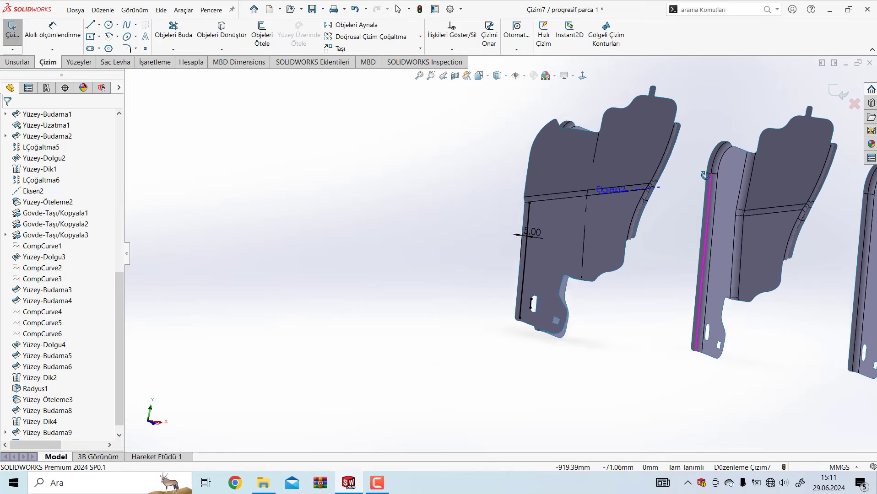
{"action": "scroll", "coordinate": [705, 172], "scroll_direction": "down", "scroll_amount": 3}
{"action": "scroll", "coordinate": [673, 175], "scroll_direction": "down", "scroll_amount": 3}
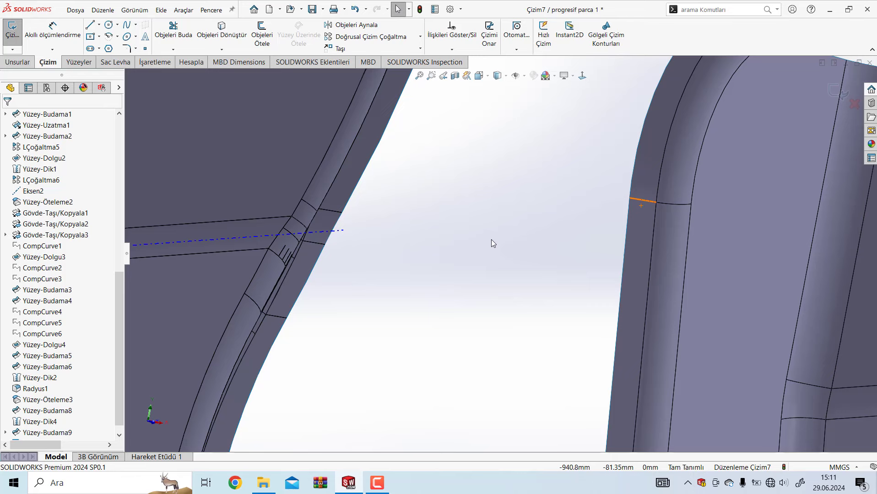
{"action": "left_click", "coordinate": [192, 64]}
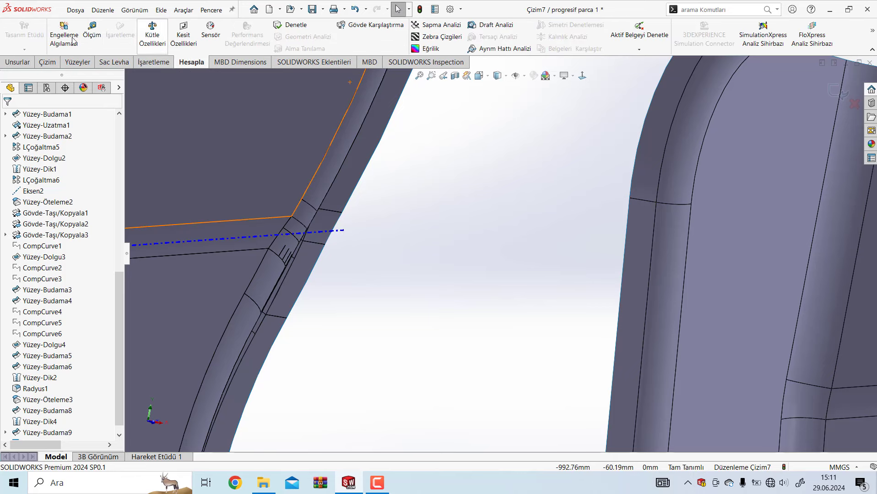
{"action": "left_click", "coordinate": [92, 30]}
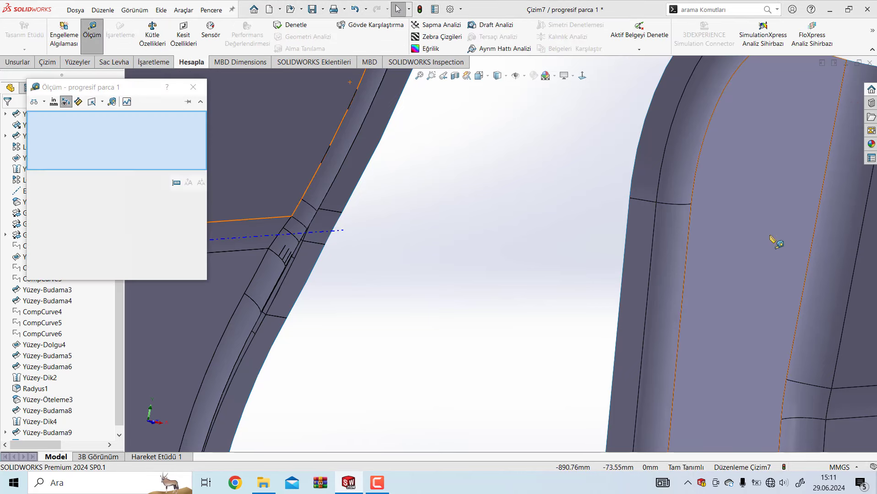
{"action": "left_click", "coordinate": [669, 212]}
{"action": "left_click", "coordinate": [669, 213]}
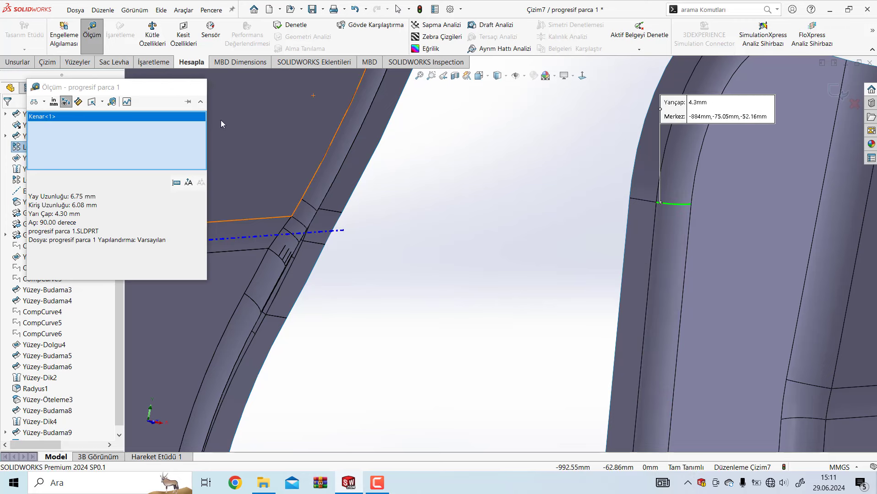
{"action": "left_click", "coordinate": [193, 87]}
{"action": "scroll", "coordinate": [417, 396], "scroll_direction": "up", "scroll_amount": 5}
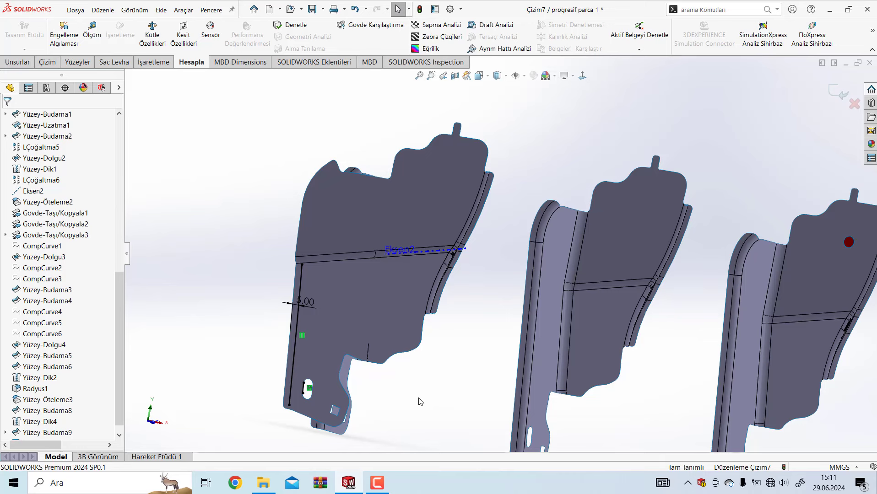
{"action": "scroll", "coordinate": [420, 402], "scroll_direction": "up", "scroll_amount": 1}
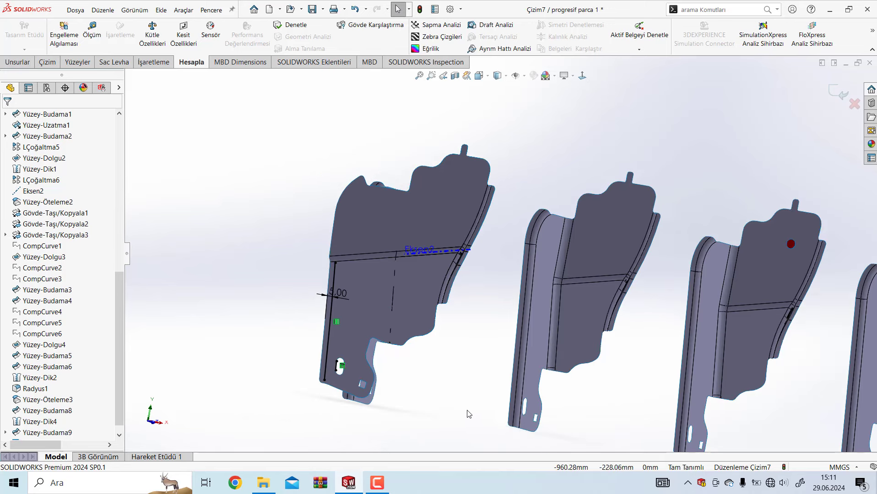
{"action": "scroll", "coordinate": [503, 366], "scroll_direction": "down", "scroll_amount": 2}
{"action": "scroll", "coordinate": [615, 340], "scroll_direction": "down", "scroll_amount": 2}
{"action": "scroll", "coordinate": [605, 344], "scroll_direction": "down", "scroll_amount": 2}
{"action": "scroll", "coordinate": [572, 341], "scroll_direction": "down", "scroll_amount": 2}
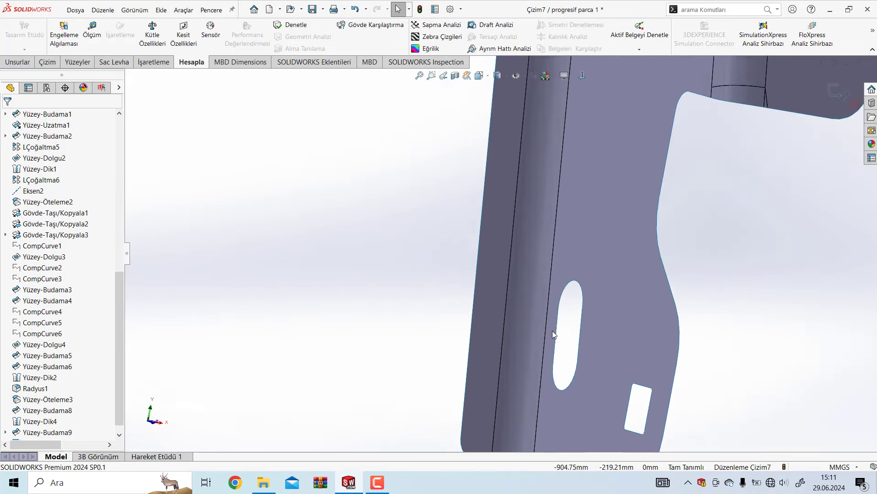
{"action": "scroll", "coordinate": [552, 331], "scroll_direction": "down", "scroll_amount": 1}
{"action": "left_click", "coordinate": [92, 31]}
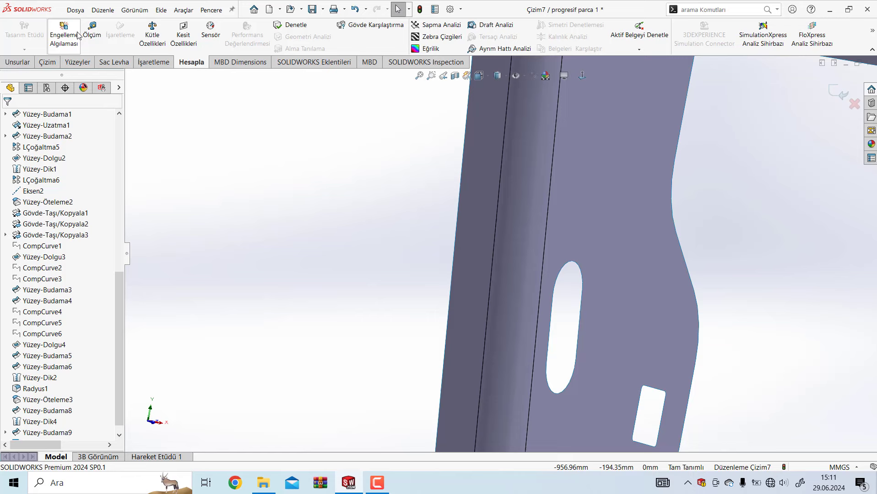
{"action": "left_click", "coordinate": [548, 342]}
{"action": "left_click", "coordinate": [536, 339]}
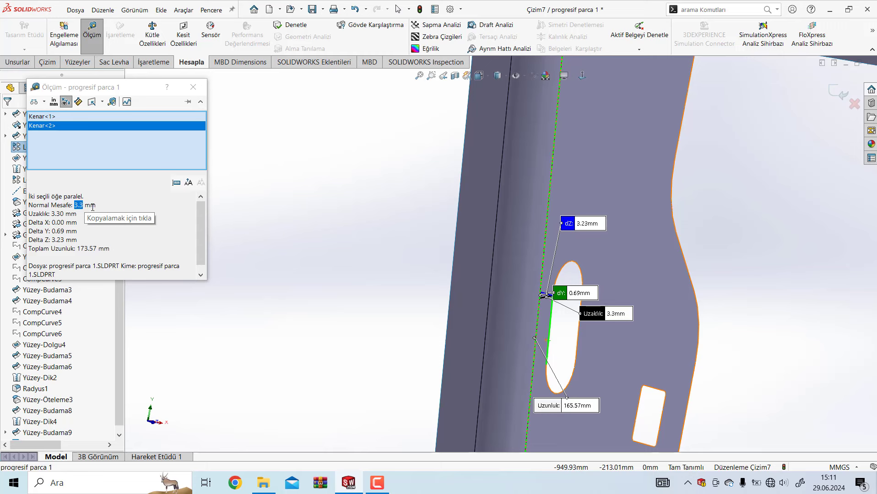
{"action": "left_click", "coordinate": [193, 87]}
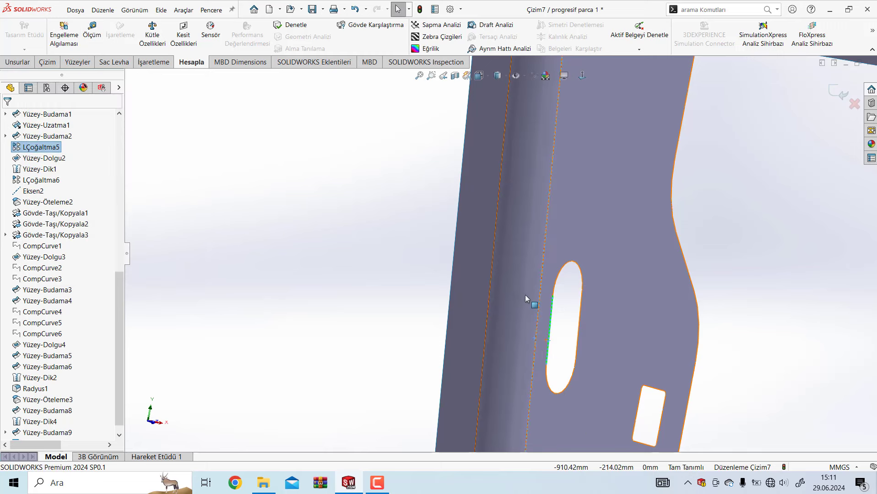
{"action": "scroll", "coordinate": [525, 295], "scroll_direction": "up", "scroll_amount": 2}
{"action": "scroll", "coordinate": [280, 294], "scroll_direction": "up", "scroll_amount": 5}
{"action": "scroll", "coordinate": [409, 322], "scroll_direction": "down", "scroll_amount": 5}
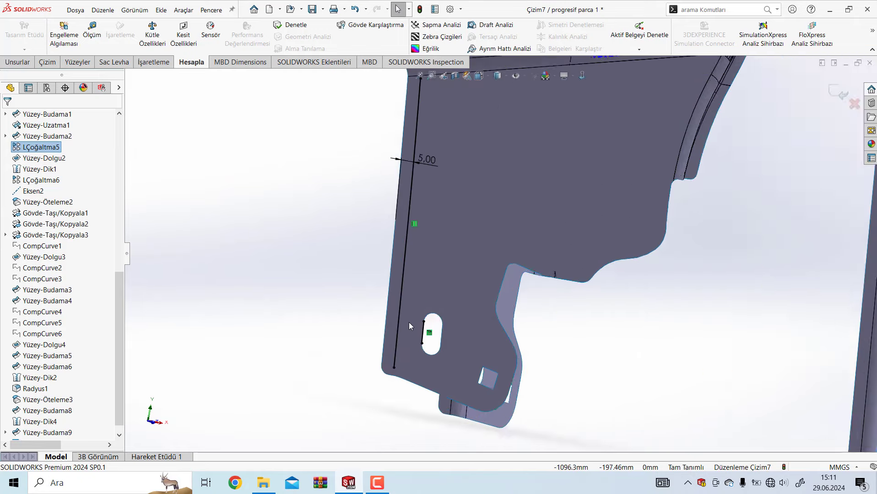
{"action": "scroll", "coordinate": [390, 262], "scroll_direction": "down", "scroll_amount": 2}
Offset the slot's left straight edge by 7.5 mm, reversed toward the flange's outer edge
{"action": "left_click", "coordinate": [48, 62]}
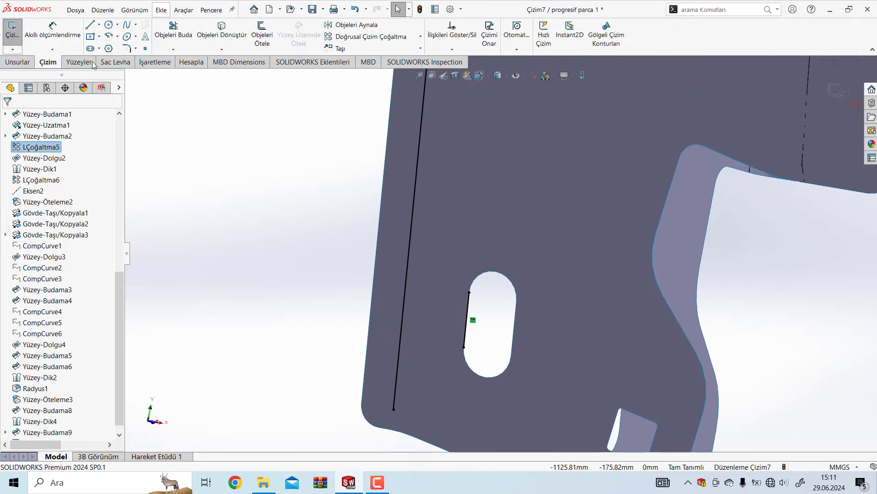
{"action": "left_click", "coordinate": [260, 48]}
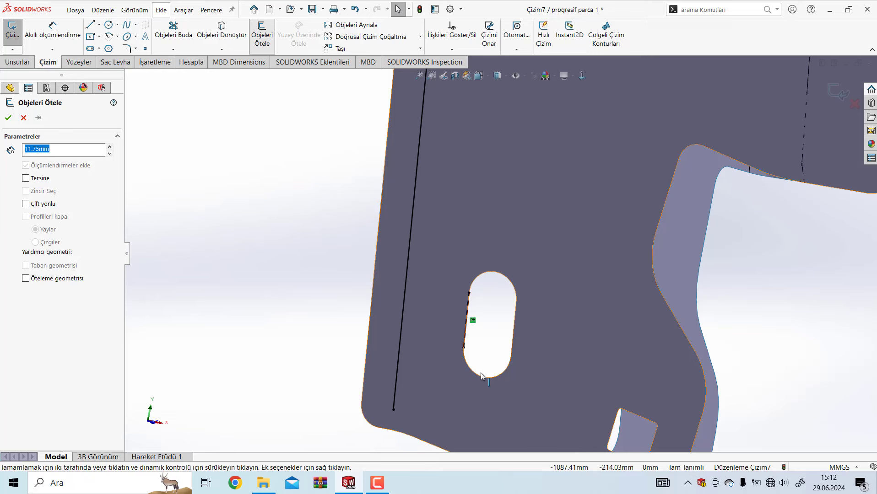
{"action": "left_click", "coordinate": [463, 331]}
{"action": "left_click", "coordinate": [492, 283]}
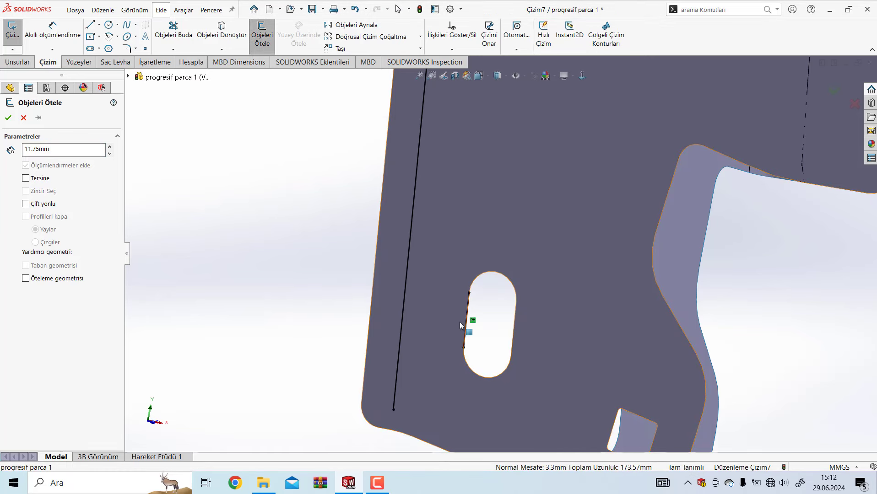
{"action": "key", "text": "Escape"}
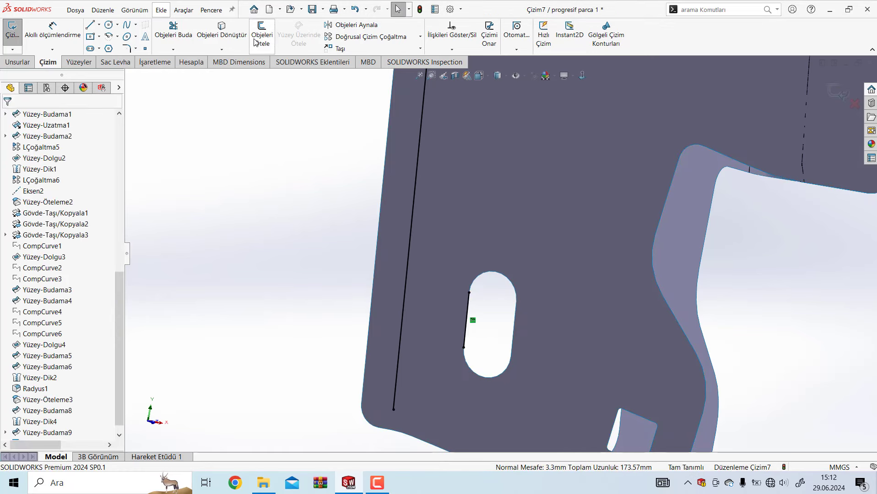
{"action": "left_click", "coordinate": [260, 42]}
{"action": "left_click", "coordinate": [463, 328]}
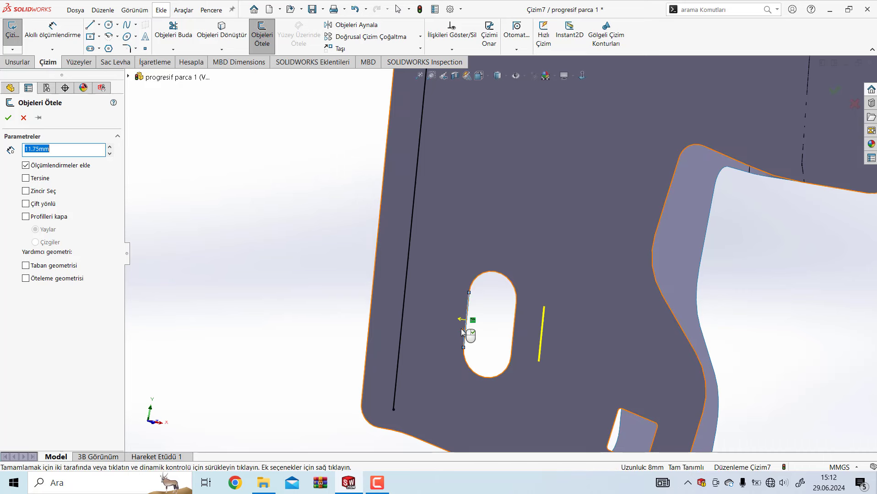
{"action": "left_click", "coordinate": [43, 180]}
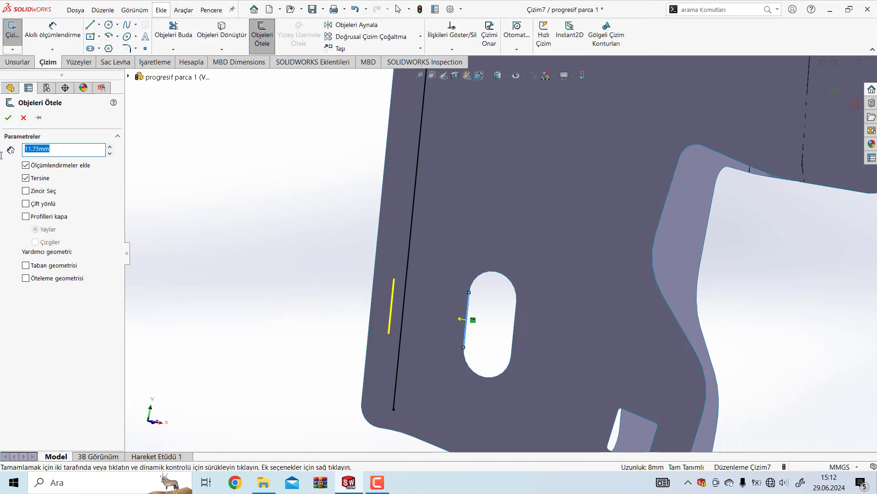
{"action": "type", "text": "7,6"}
{"action": "key", "text": "Return"}
{"action": "middle_click_drag", "start_coordinate": [314, 289], "coordinate": [286, 280]}
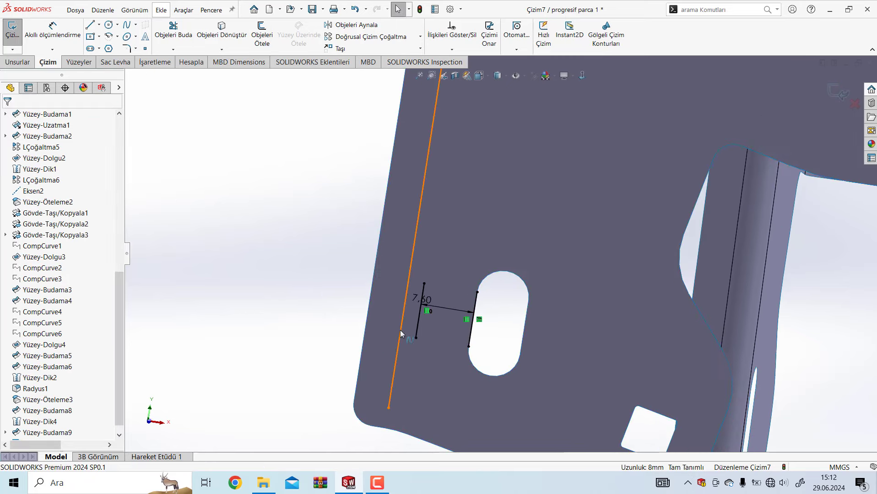
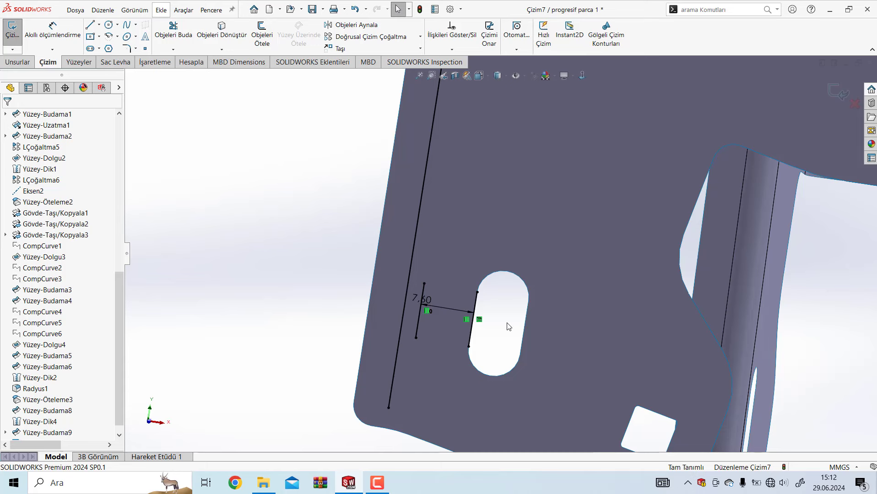
Try a dimension from the sketch line's endpoint, cancel it, then select the notch edge and flat face
{"action": "left_click", "coordinate": [49, 33]}
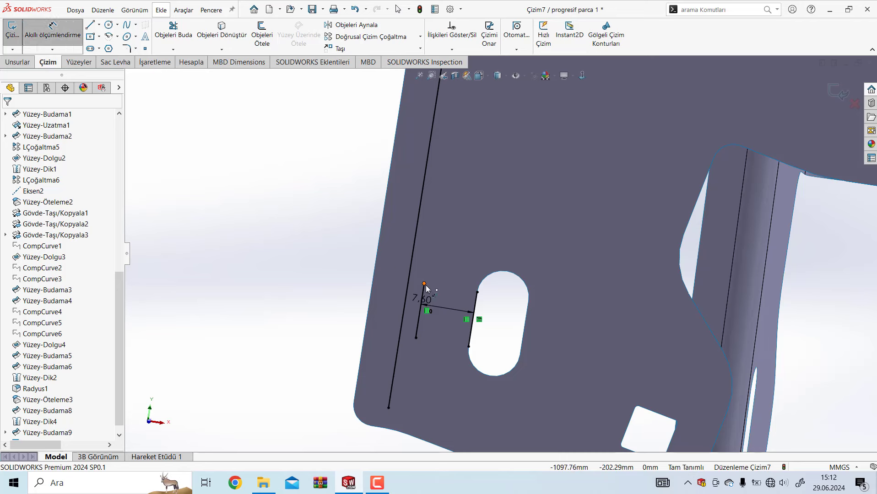
{"action": "left_click", "coordinate": [359, 239]}
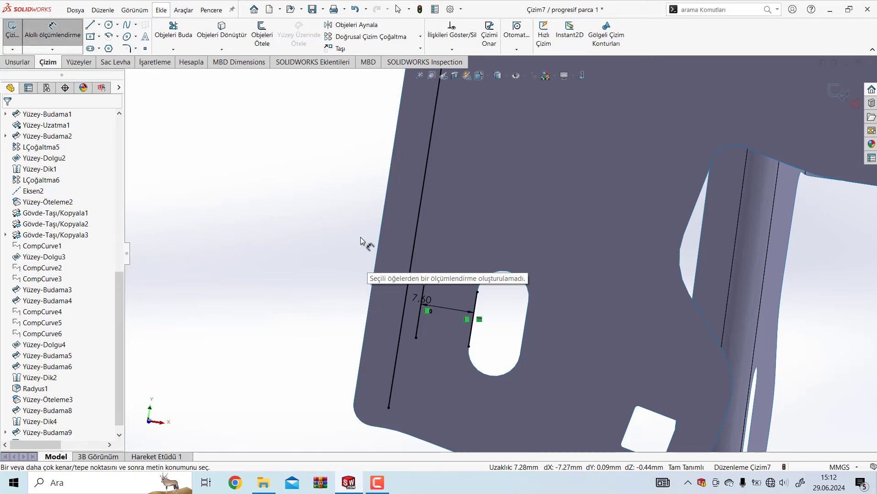
{"action": "key", "text": "Escape"}
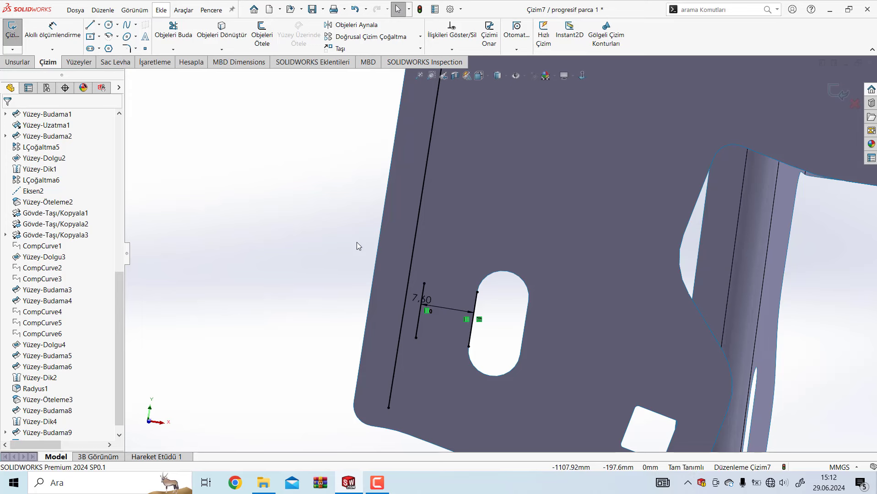
{"action": "scroll", "coordinate": [456, 249], "scroll_direction": "up", "scroll_amount": 3}
{"action": "scroll", "coordinate": [527, 120], "scroll_direction": "up", "scroll_amount": 2}
{"action": "scroll", "coordinate": [522, 138], "scroll_direction": "down", "scroll_amount": 3}
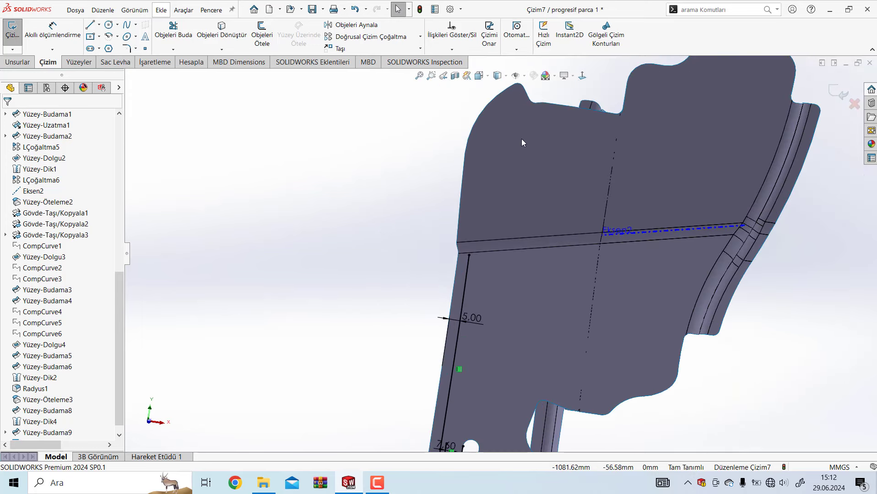
{"action": "scroll", "coordinate": [512, 170], "scroll_direction": "down", "scroll_amount": 2}
{"action": "scroll", "coordinate": [456, 242], "scroll_direction": "down", "scroll_amount": 3}
{"action": "scroll", "coordinate": [415, 248], "scroll_direction": "down", "scroll_amount": 2}
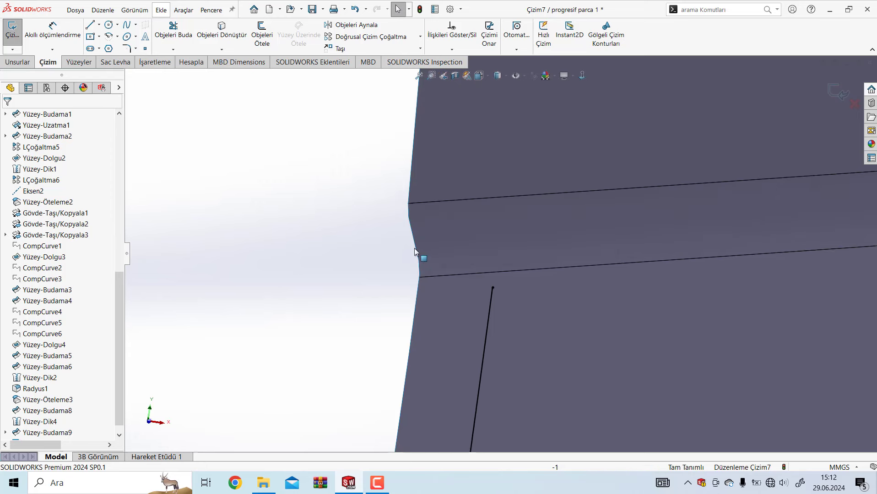
{"action": "left_click", "coordinate": [418, 255]}
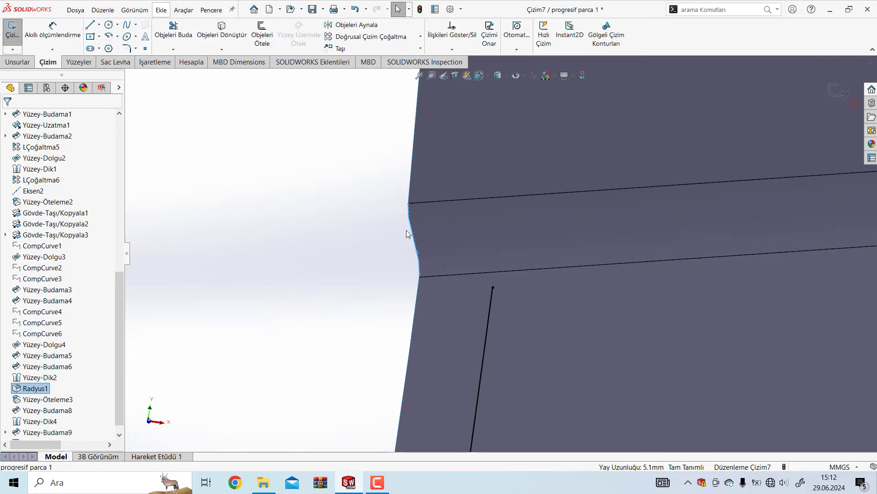
{"action": "left_click", "coordinate": [412, 168]}
{"action": "scroll", "coordinate": [340, 276], "scroll_direction": "up", "scroll_amount": 2}
{"action": "scroll", "coordinate": [339, 276], "scroll_direction": "up", "scroll_amount": 3}
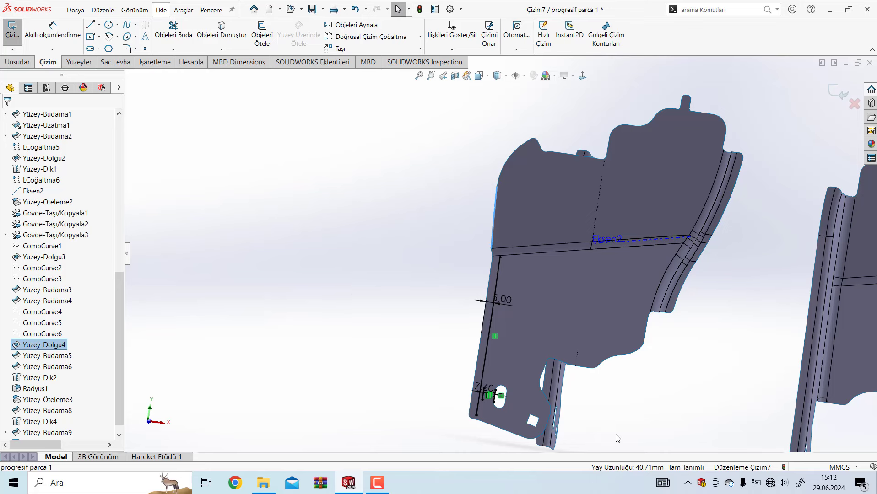
Try a 9.87 dimension from the long line's lower end to the slot-side line, then cancel it
{"action": "scroll", "coordinate": [617, 438], "scroll_direction": "down", "scroll_amount": 1}
{"action": "scroll", "coordinate": [451, 418], "scroll_direction": "down", "scroll_amount": 2}
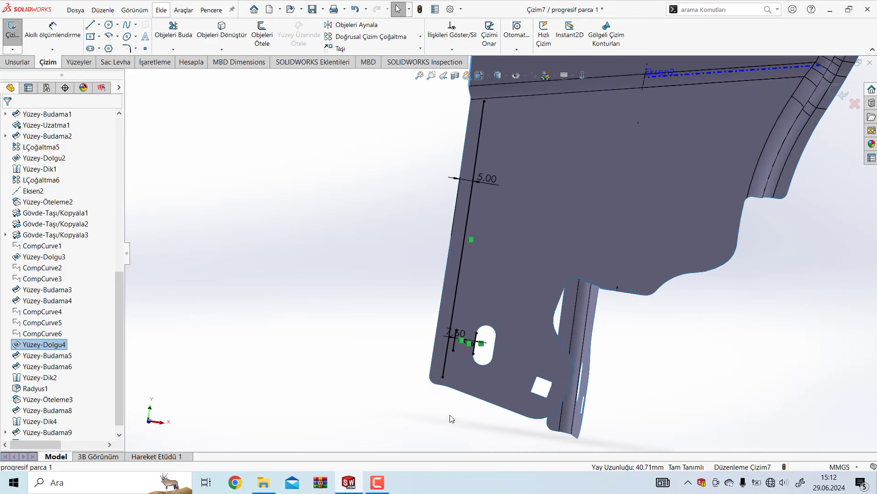
{"action": "scroll", "coordinate": [450, 405], "scroll_direction": "down", "scroll_amount": 1}
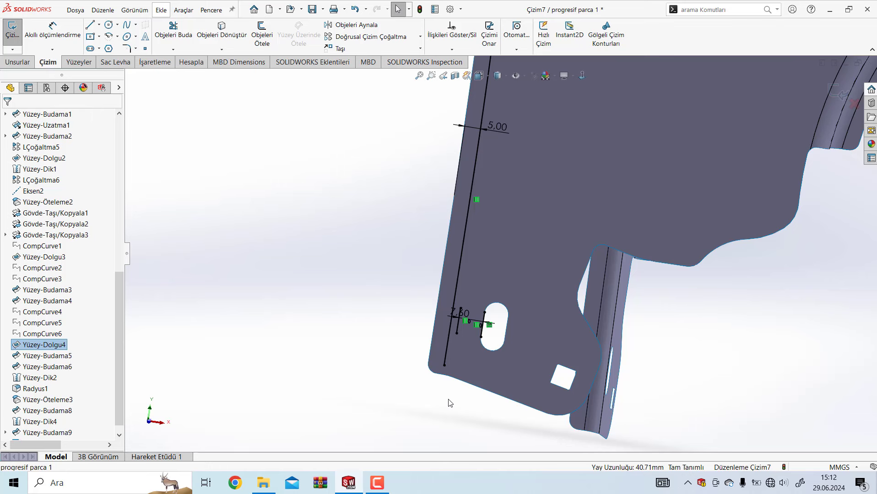
{"action": "scroll", "coordinate": [450, 403], "scroll_direction": "down", "scroll_amount": 1}
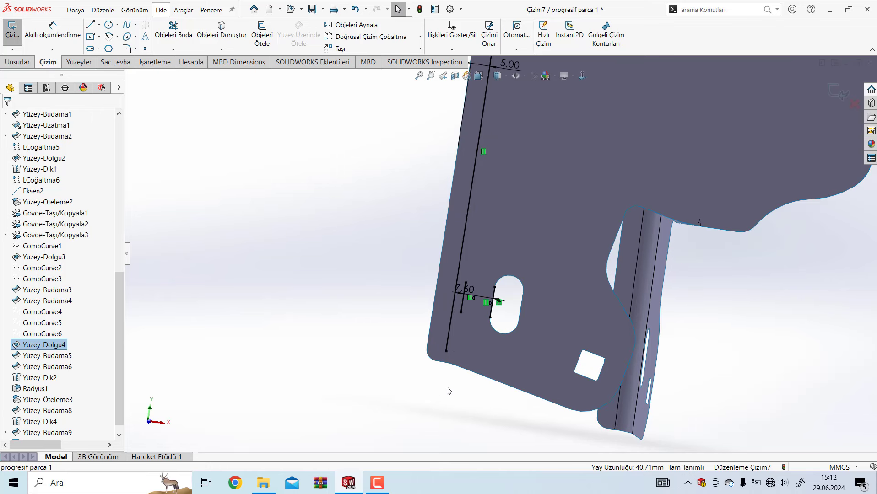
{"action": "scroll", "coordinate": [484, 294], "scroll_direction": "down", "scroll_amount": 1}
{"action": "scroll", "coordinate": [484, 300], "scroll_direction": "down", "scroll_amount": 2}
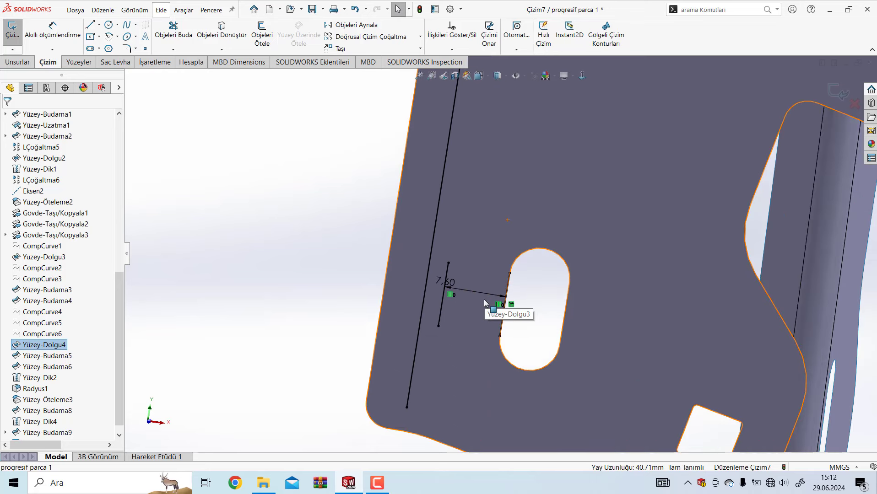
{"action": "right_click_drag", "start_coordinate": [221, 349], "coordinate": [215, 206]}
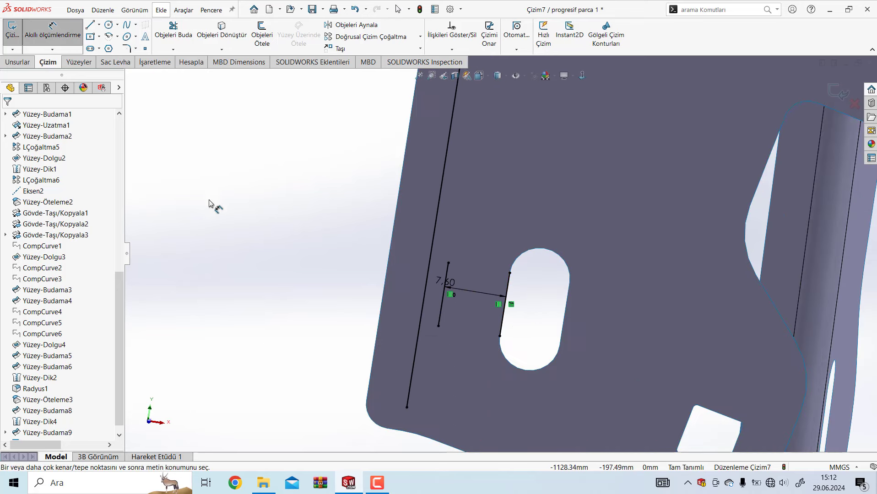
{"action": "left_click", "coordinate": [407, 408]}
{"action": "left_click", "coordinate": [501, 329]}
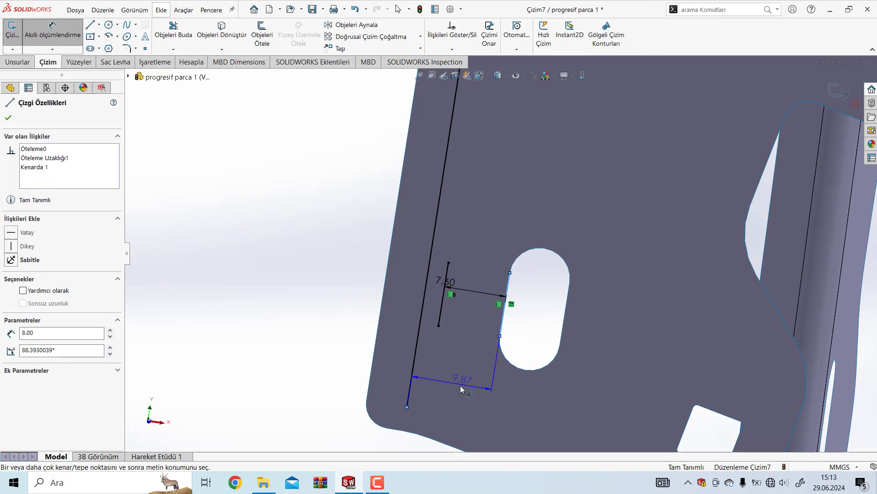
{"action": "scroll", "coordinate": [461, 389], "scroll_direction": "up", "scroll_amount": 3}
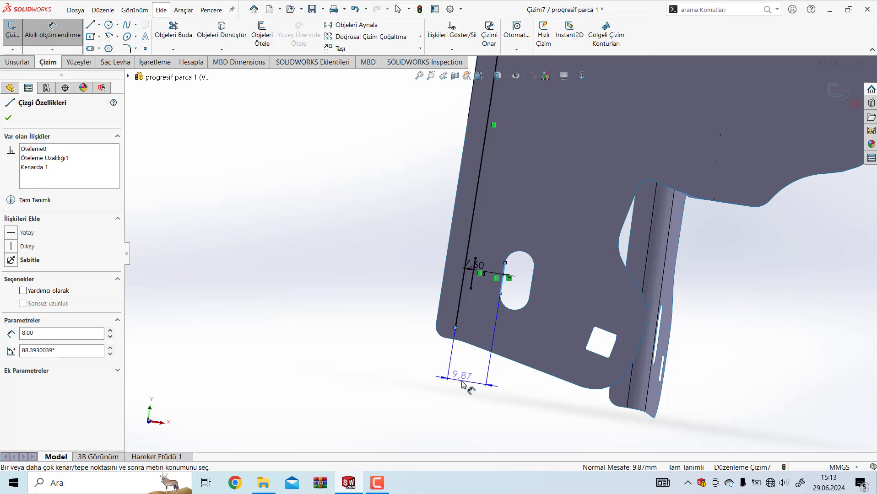
{"action": "key", "text": "Escape"}
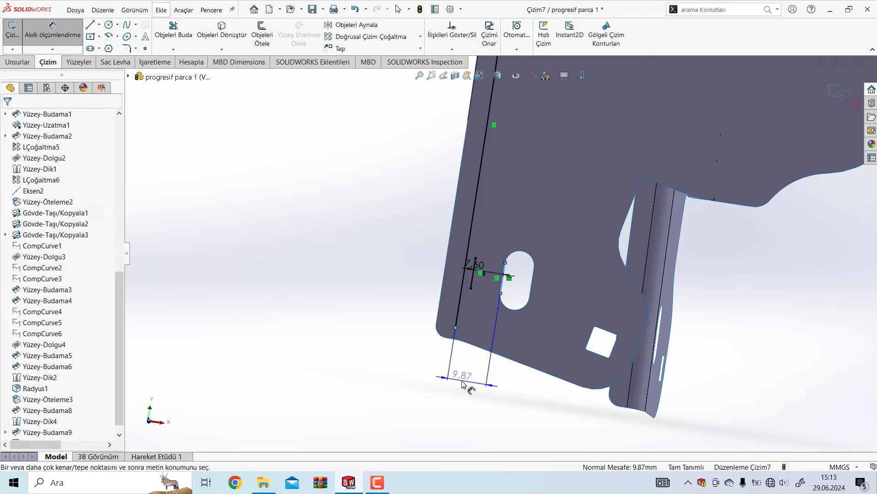
{"action": "scroll", "coordinate": [466, 386], "scroll_direction": "up", "scroll_amount": 3}
Change the sketch line's 5.00 distance dimension to 7.27
{"action": "double_click", "coordinate": [512, 147]}
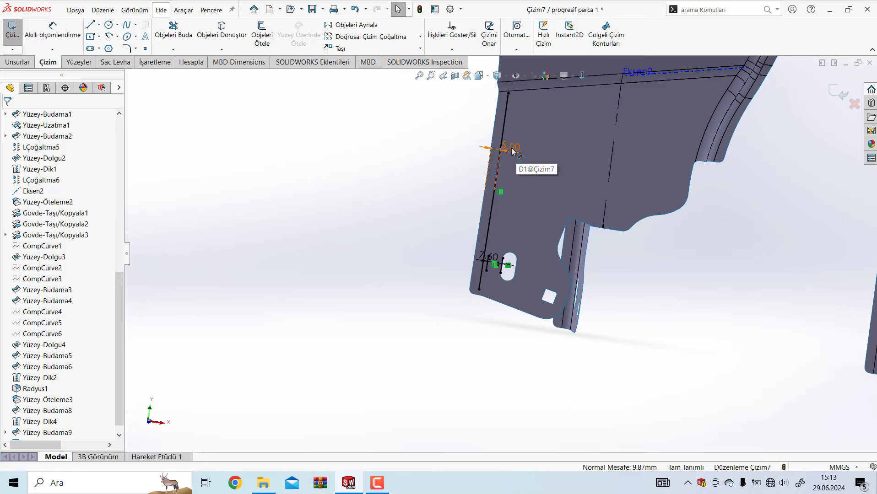
{"action": "type", "text": "7,7"}
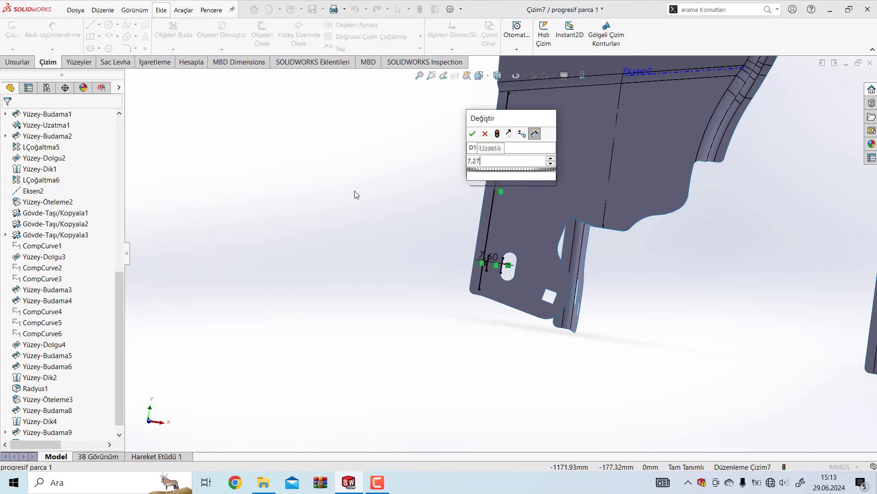
{"action": "key", "text": "Return"}
{"action": "left_click", "coordinate": [352, 294]}
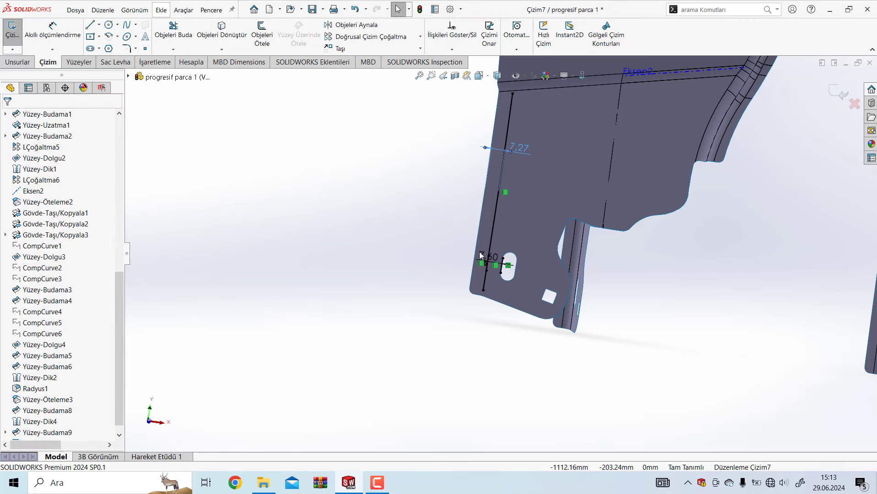
Delete the sketch segment beside the slot along with its 7.60 dimension
{"action": "scroll", "coordinate": [484, 271], "scroll_direction": "down", "scroll_amount": 3}
{"action": "scroll", "coordinate": [457, 293], "scroll_direction": "down", "scroll_amount": 2}
{"action": "scroll", "coordinate": [402, 320], "scroll_direction": "down", "scroll_amount": 1}
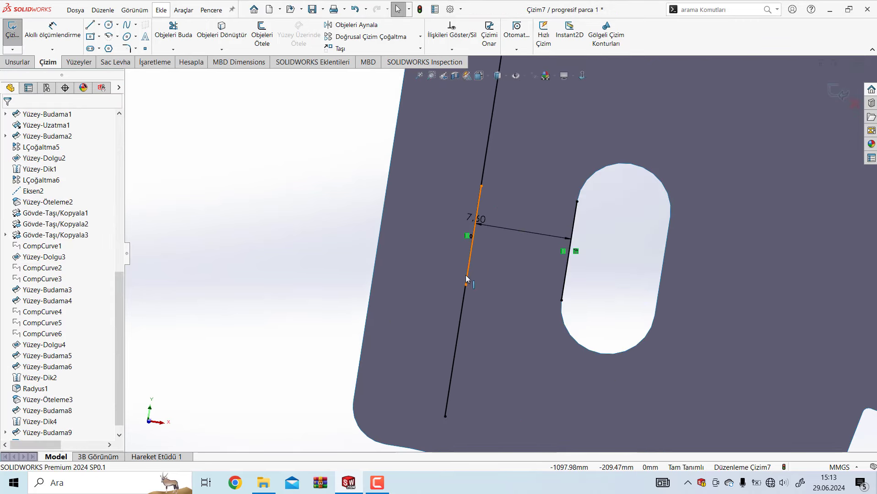
{"action": "left_click", "coordinate": [465, 276]}
{"action": "key", "text": "Delete"}
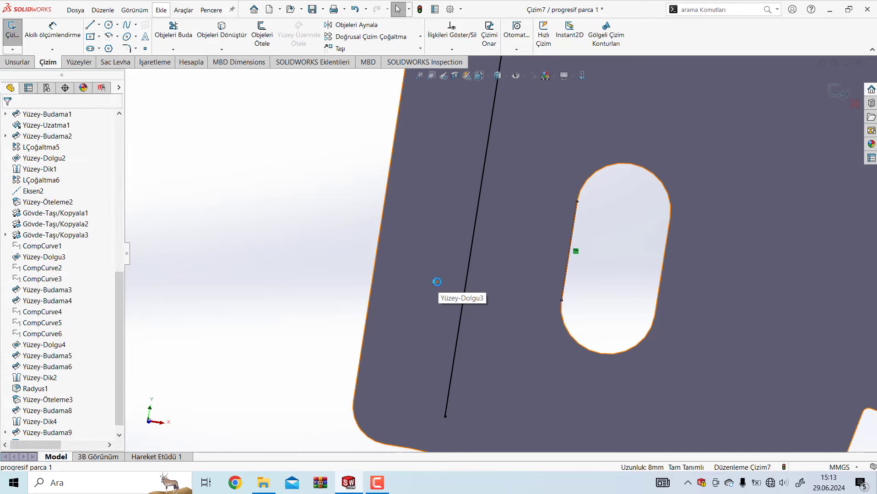
{"action": "scroll", "coordinate": [568, 273], "scroll_direction": "up", "scroll_amount": 2}
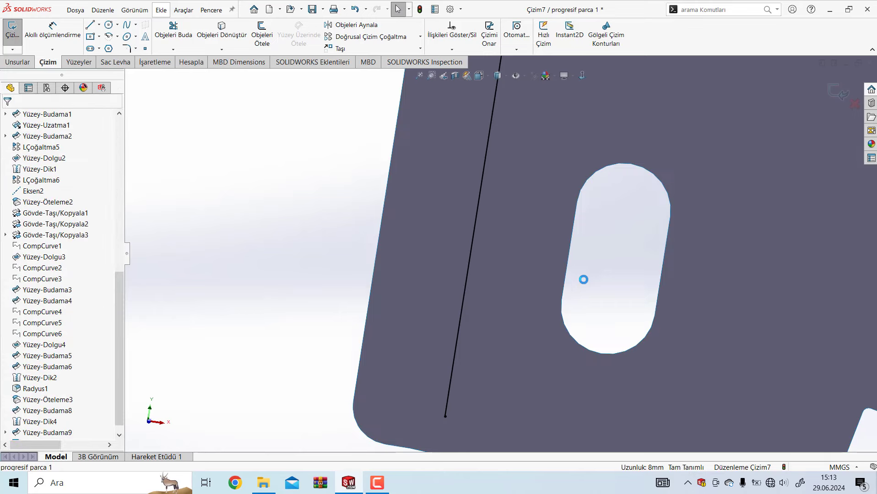
{"action": "scroll", "coordinate": [583, 280], "scroll_direction": "up", "scroll_amount": 3}
{"action": "mouse_move", "coordinate": [583, 284]}
{"action": "middle_mouse_down"}
{"action": "mouse_move", "coordinate": [516, 291]}
{"action": "mouse_move", "coordinate": [549, 88]}
{"action": "middle_mouse_up"}
{"action": "scroll", "coordinate": [549, 89], "scroll_direction": "down", "scroll_amount": 4}
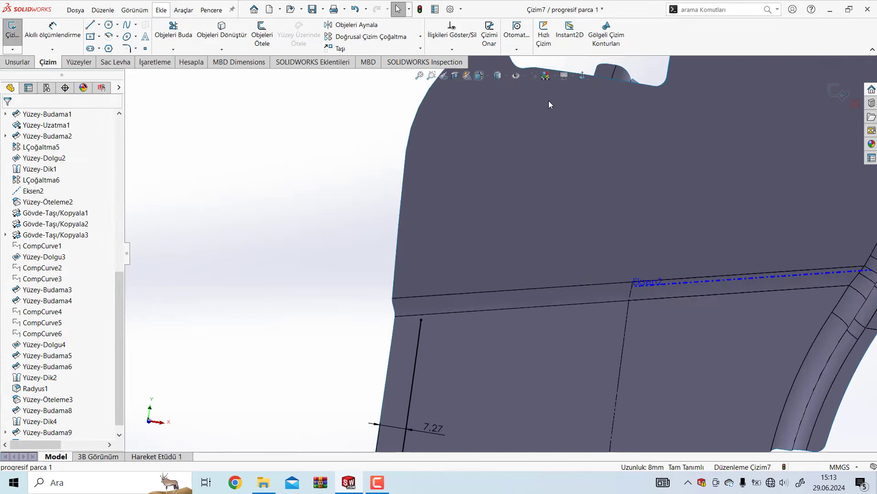
{"action": "scroll", "coordinate": [545, 110], "scroll_direction": "up", "scroll_amount": 1}
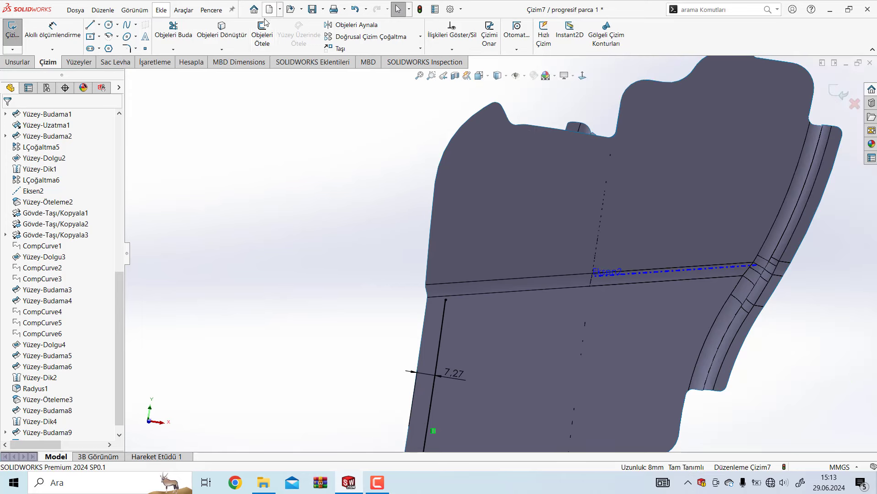
Try a 7.27 offset of the upper panel outline, which is rejected as too large
{"action": "left_click", "coordinate": [263, 45]}
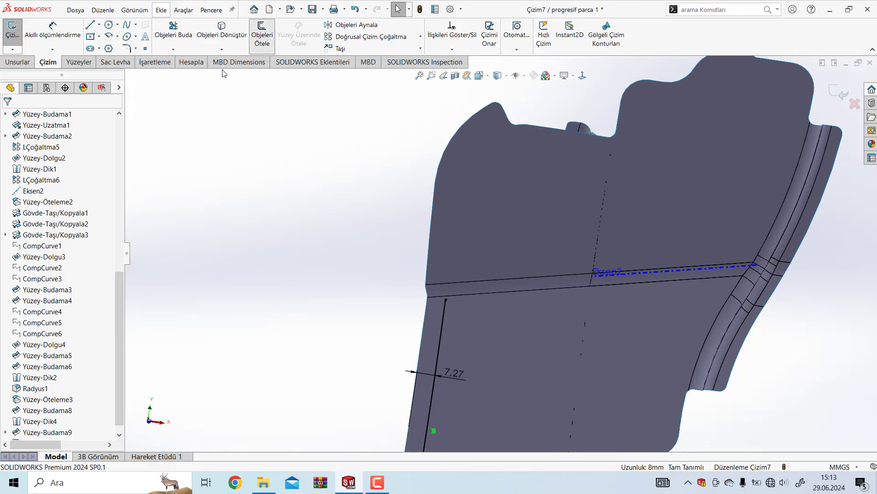
{"action": "left_click", "coordinate": [437, 293]}
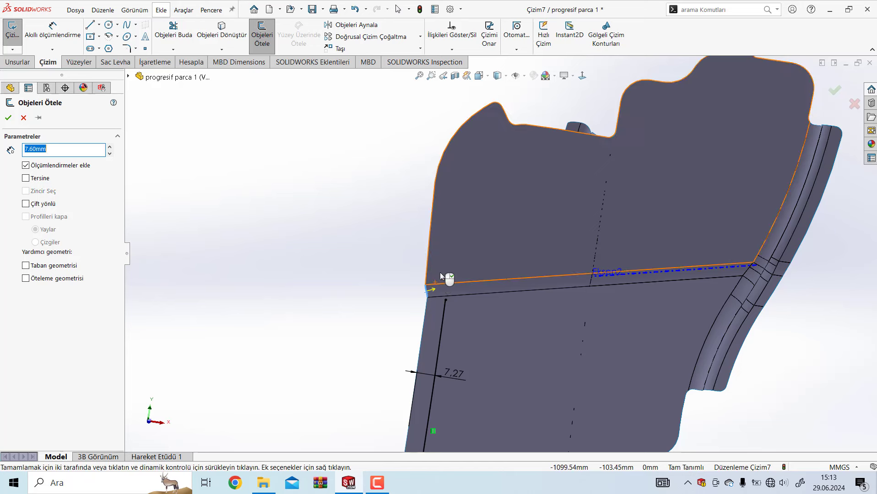
{"action": "scroll", "coordinate": [442, 284], "scroll_direction": "down", "scroll_amount": 3}
{"action": "scroll", "coordinate": [436, 298], "scroll_direction": "down", "scroll_amount": 2}
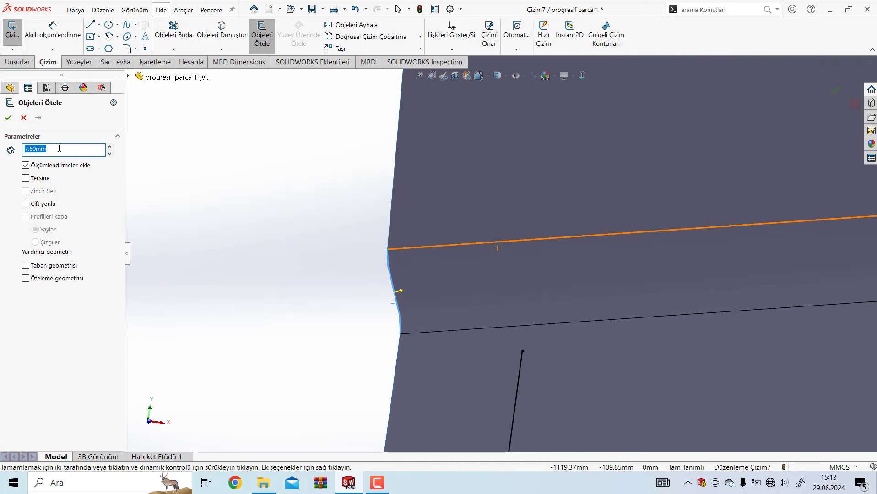
{"action": "type", "text": "7.27"}
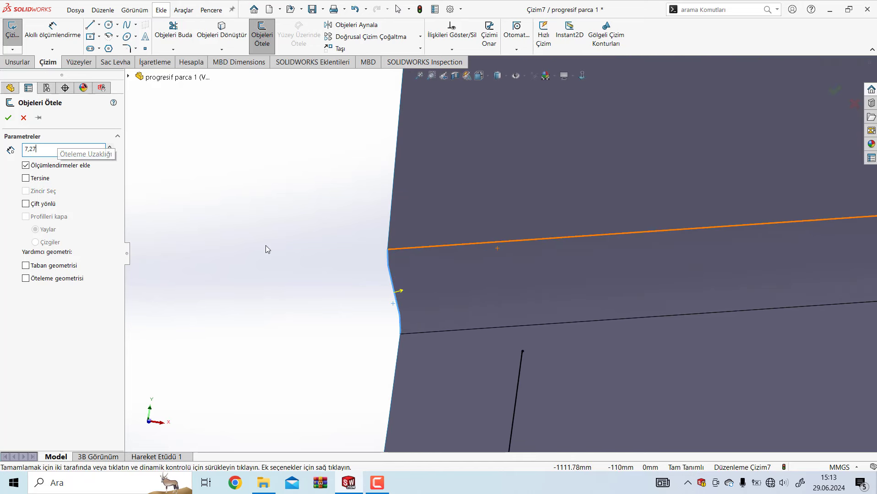
{"action": "key", "text": "Return"}
{"action": "left_click", "coordinate": [508, 242]}
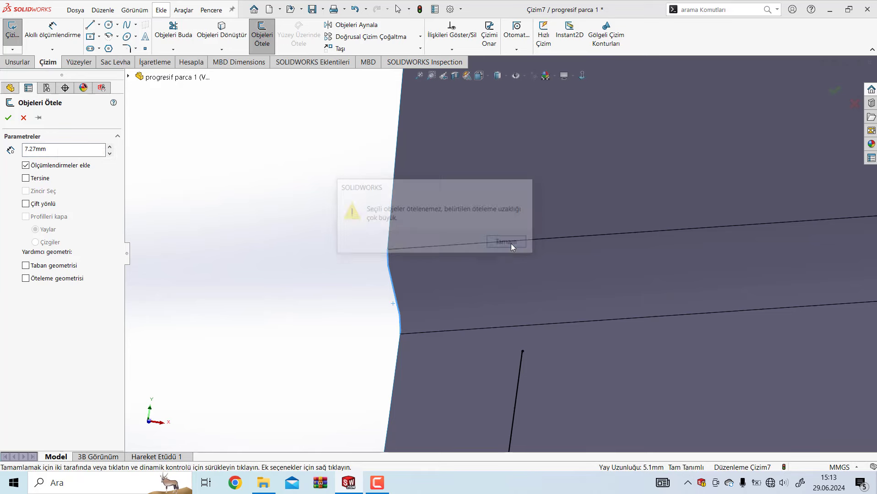
Offset the part's left edge 7.27 mm inward with Reverse and confirm it
{"action": "left_click", "coordinate": [287, 268]}
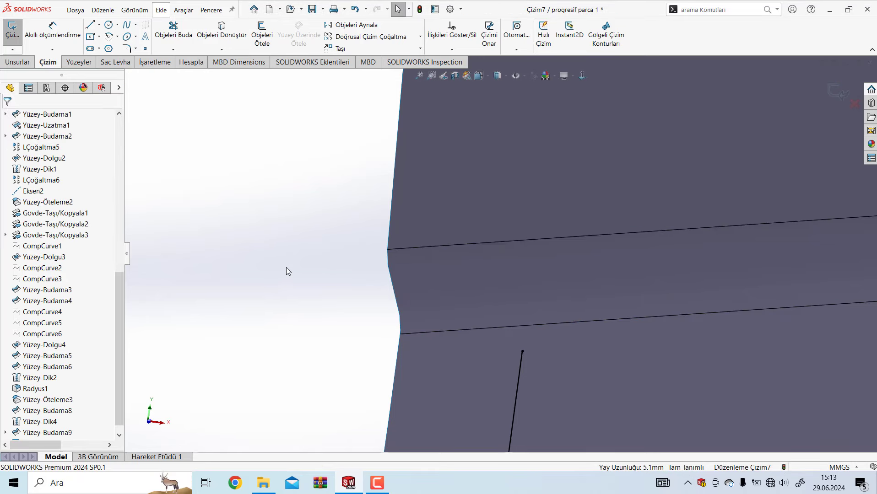
{"action": "scroll", "coordinate": [493, 237], "scroll_direction": "up", "scroll_amount": 3}
{"action": "left_click", "coordinate": [481, 220]}
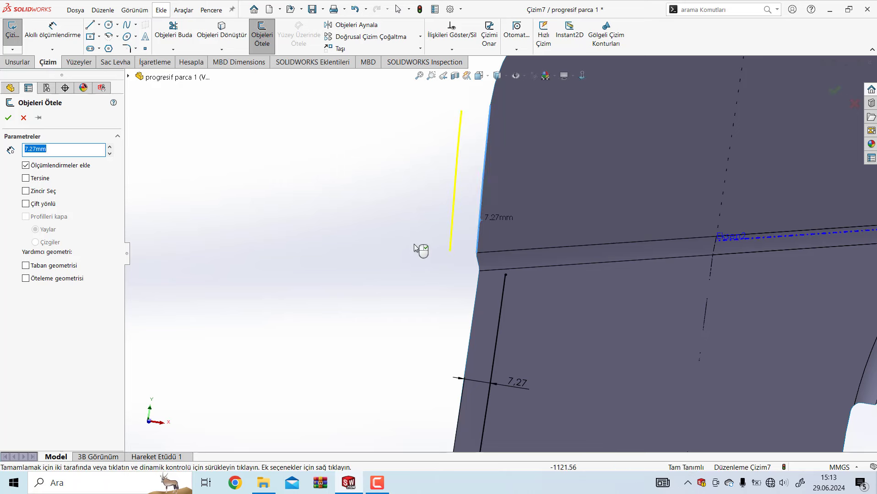
{"action": "left_click", "coordinate": [26, 178]}
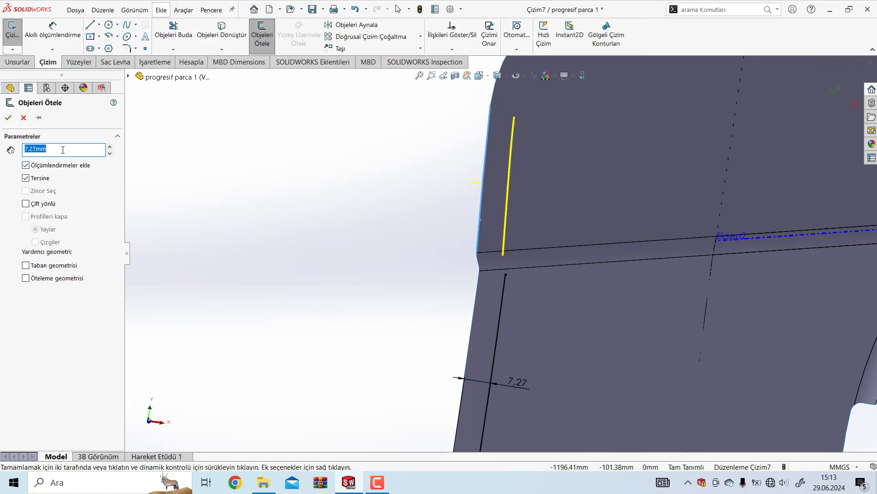
{"action": "left_click", "coordinate": [8, 119]}
{"action": "key", "text": "ctrl+b"}
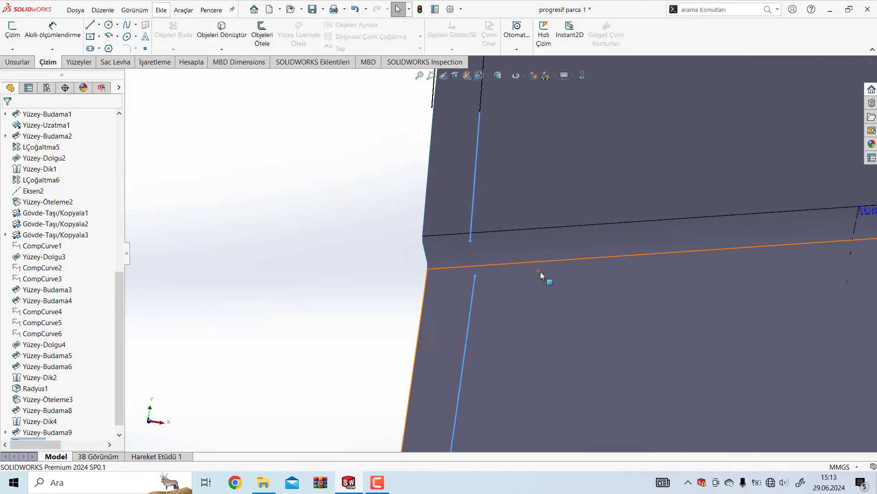
Draw a slanted line across the groove joining the upper vertical line to the 7.27 offset line
{"action": "scroll", "coordinate": [540, 272], "scroll_direction": "down", "scroll_amount": 2}
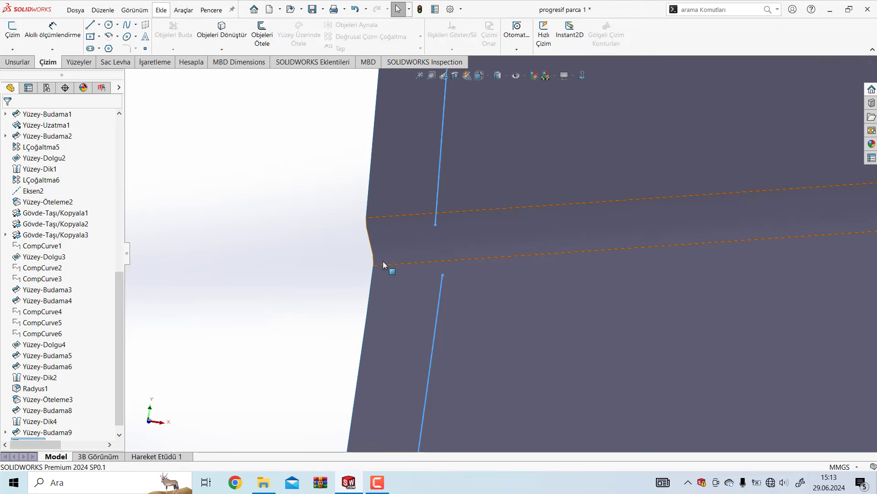
{"action": "left_click", "coordinate": [290, 189]}
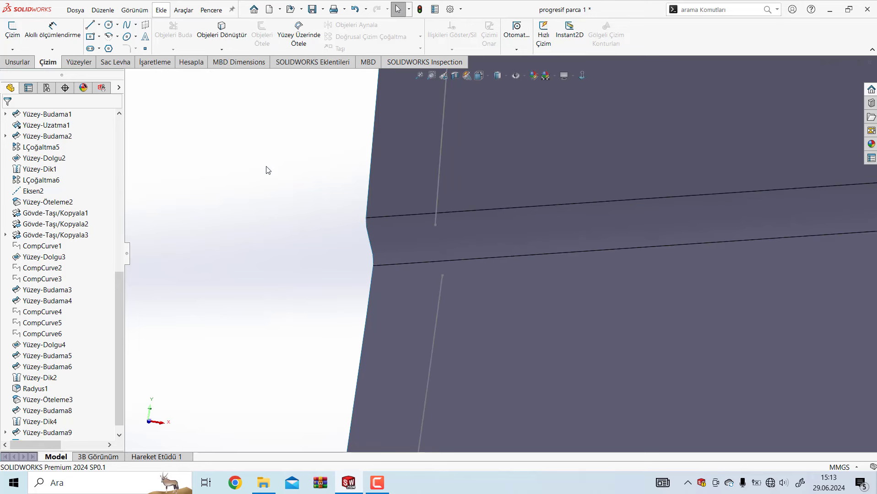
{"action": "left_click", "coordinate": [92, 27]}
{"action": "left_click", "coordinate": [435, 228]}
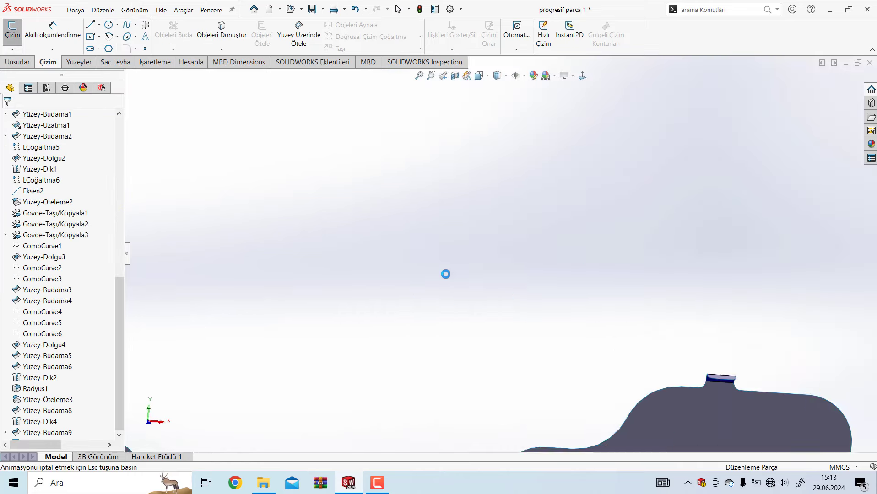
{"action": "scroll", "coordinate": [355, 262], "scroll_direction": "down", "scroll_amount": 5}
{"action": "scroll", "coordinate": [355, 262], "scroll_direction": "down", "scroll_amount": 5}
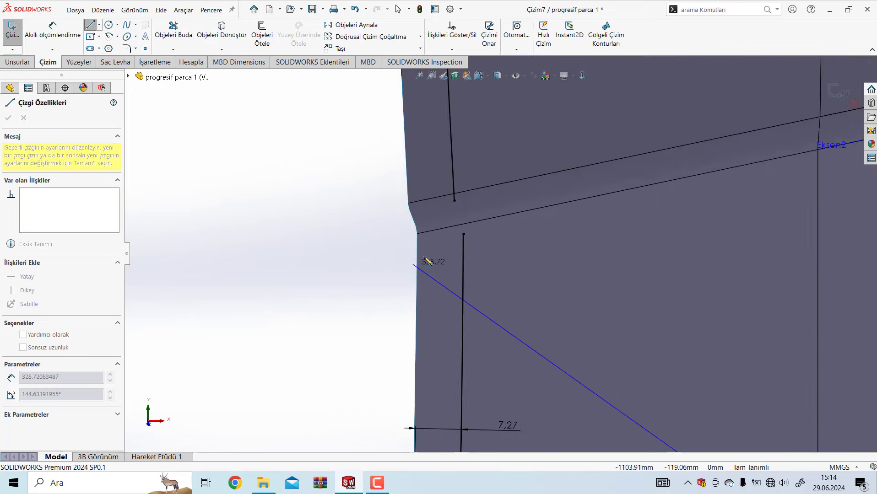
{"action": "key", "text": "Escape"}
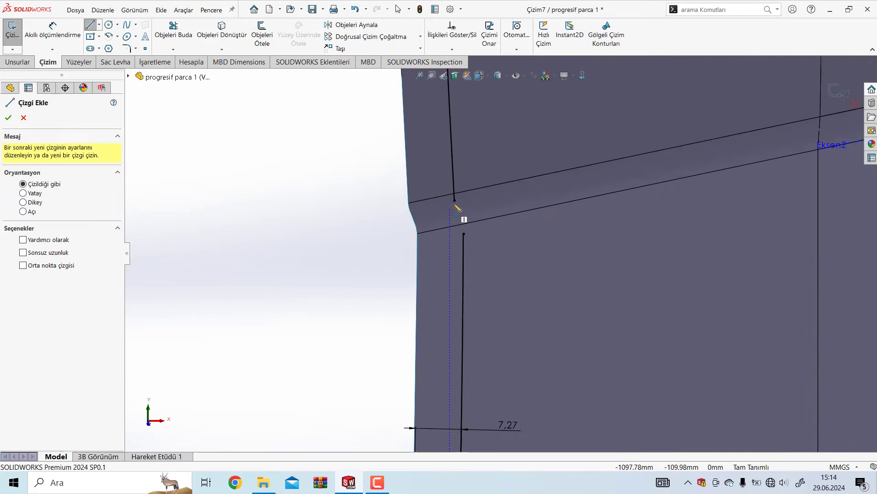
{"action": "left_click_drag", "start_coordinate": [454, 201], "coordinate": [463, 233]}
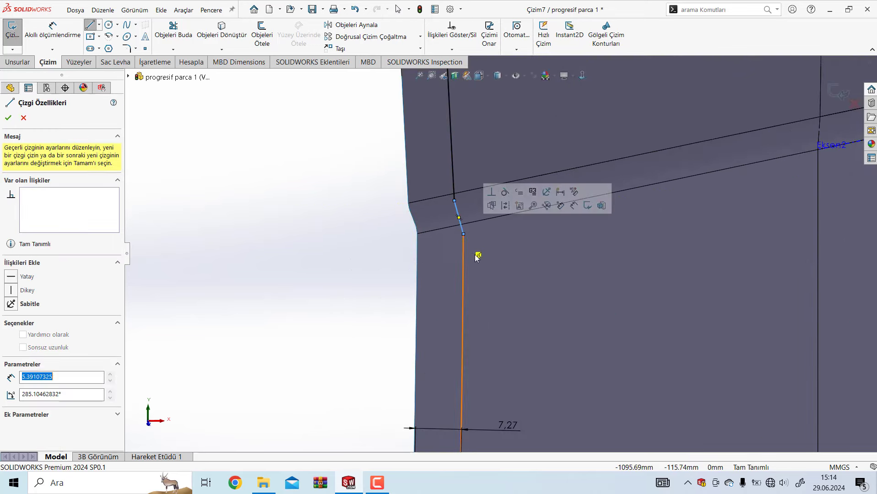
{"action": "key", "text": "Escape"}
{"action": "scroll", "coordinate": [480, 199], "scroll_direction": "up", "scroll_amount": 2}
{"action": "scroll", "coordinate": [494, 246], "scroll_direction": "down", "scroll_amount": 2}
Round both corners of the bridging line with R10.00 sketch fillets
{"action": "scroll", "coordinate": [475, 199], "scroll_direction": "down", "scroll_amount": 2}
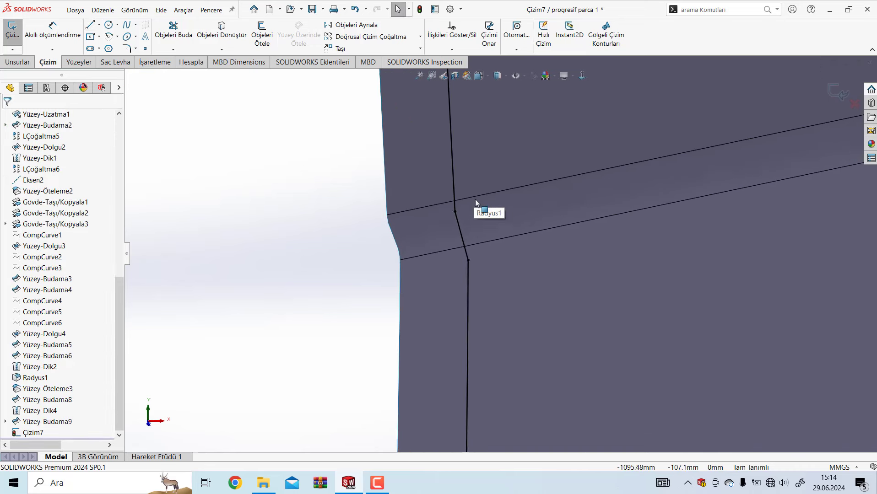
{"action": "scroll", "coordinate": [475, 200], "scroll_direction": "down", "scroll_amount": 1}
{"action": "left_click", "coordinate": [126, 49]}
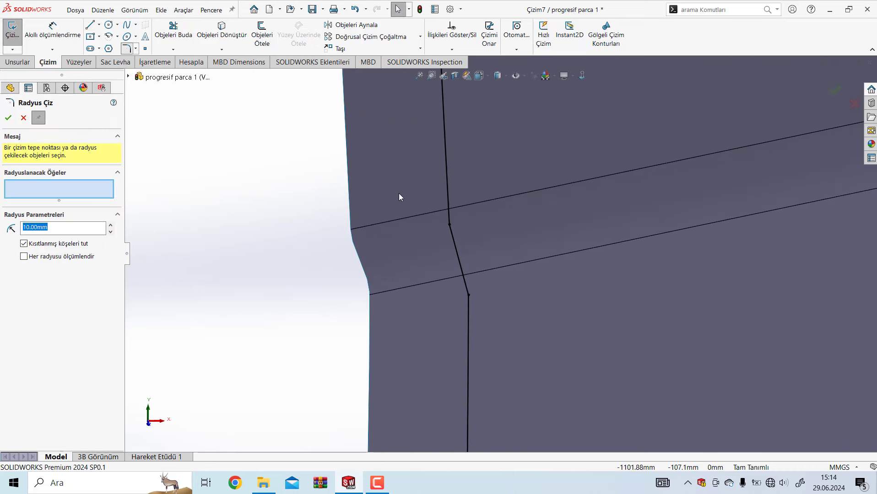
{"action": "left_click", "coordinate": [449, 226]}
{"action": "left_click", "coordinate": [468, 294]}
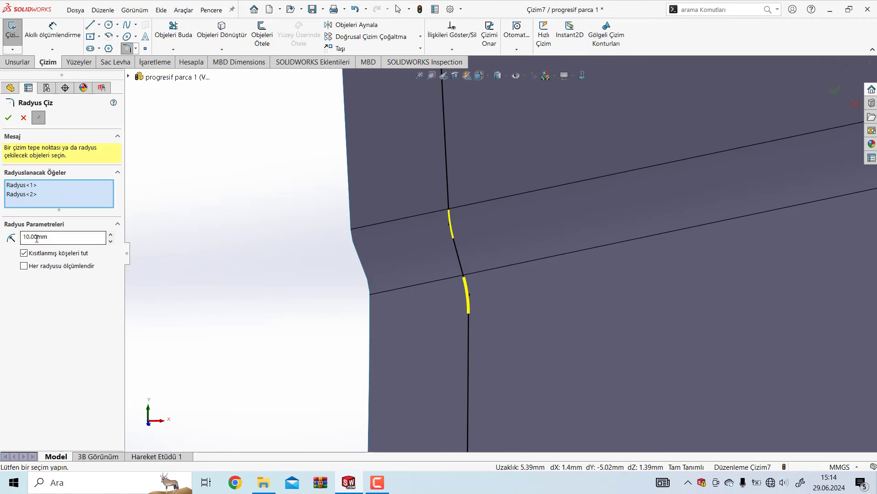
{"action": "key", "text": "Return"}
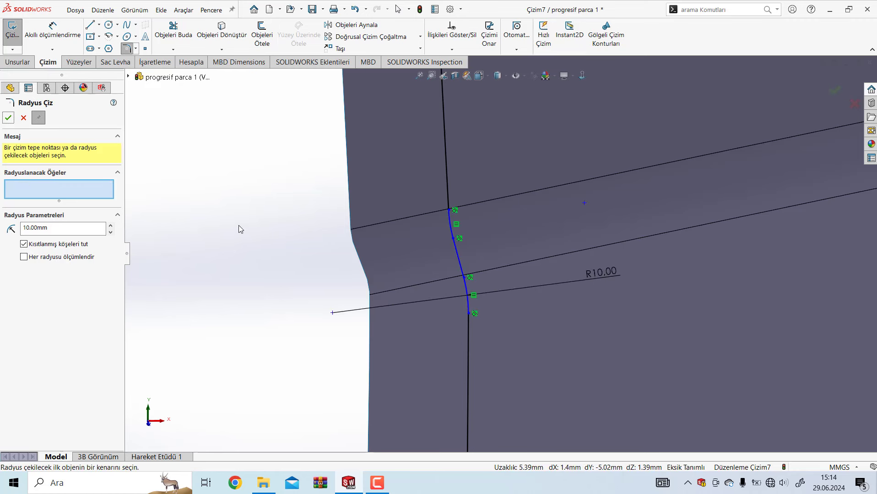
{"action": "scroll", "coordinate": [320, 287], "scroll_direction": "up", "scroll_amount": 2}
{"action": "scroll", "coordinate": [335, 290], "scroll_direction": "up", "scroll_amount": 3}
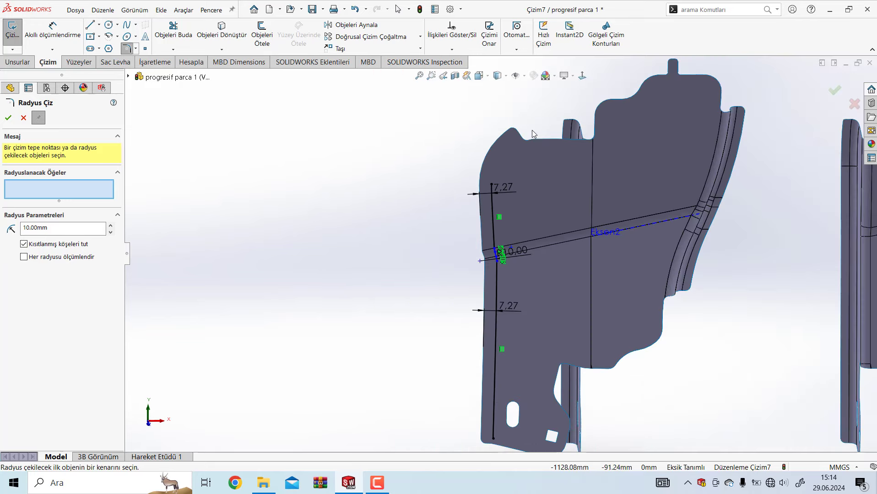
{"action": "scroll", "coordinate": [525, 151], "scroll_direction": "down", "scroll_amount": 3}
{"action": "scroll", "coordinate": [462, 215], "scroll_direction": "down", "scroll_amount": 3}
{"action": "left_click", "coordinate": [262, 35]}
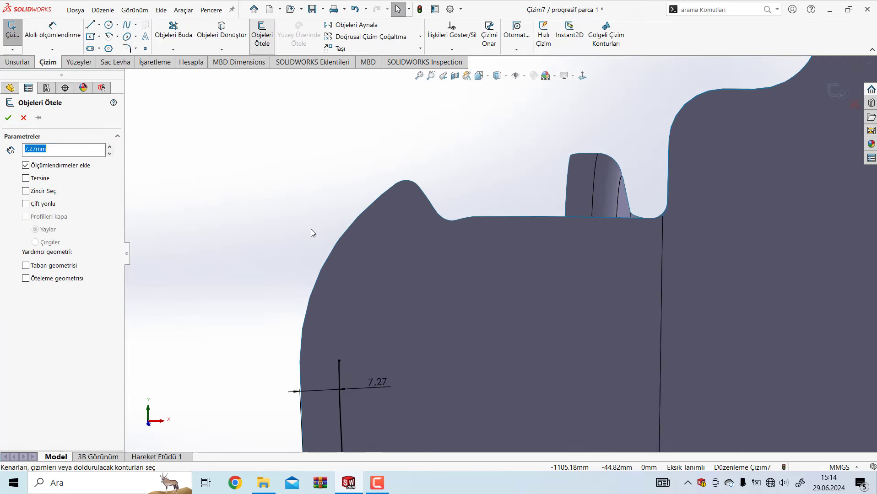
Offset the upper-left rounded edge contour 7.27 mm inward with Reverse checked
{"action": "left_click", "coordinate": [328, 254]}
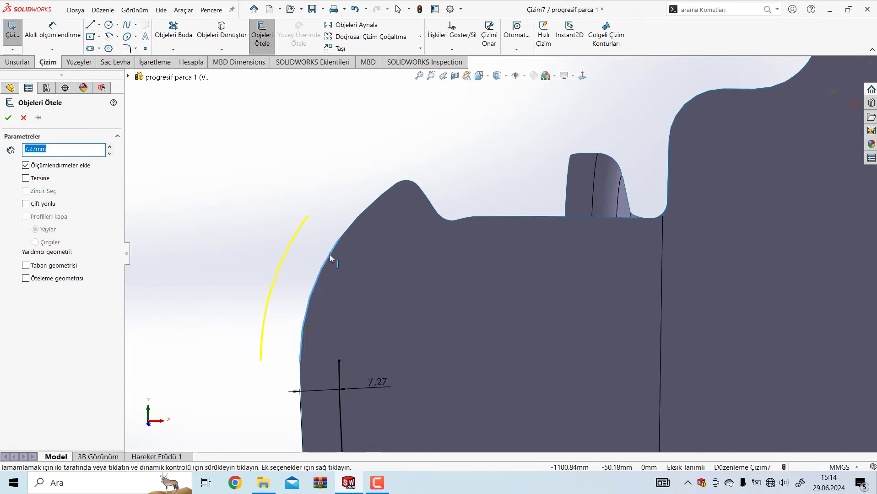
{"action": "left_click", "coordinate": [359, 215]}
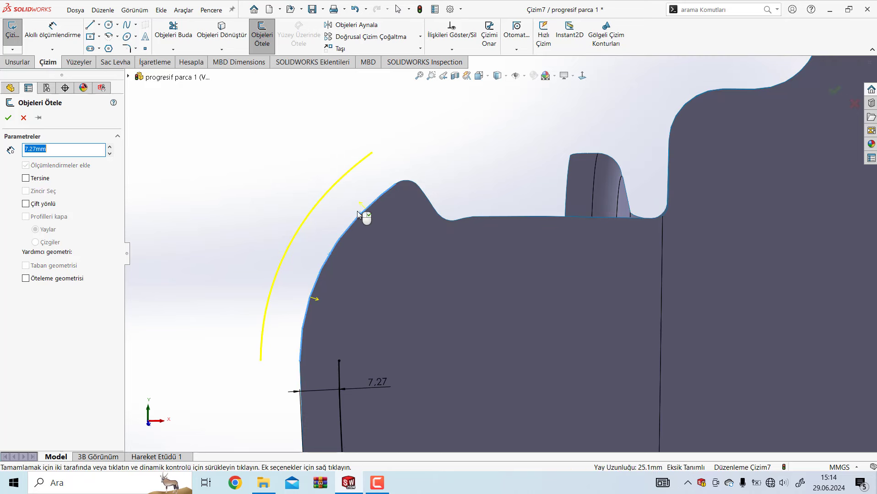
{"action": "left_click", "coordinate": [25, 178]}
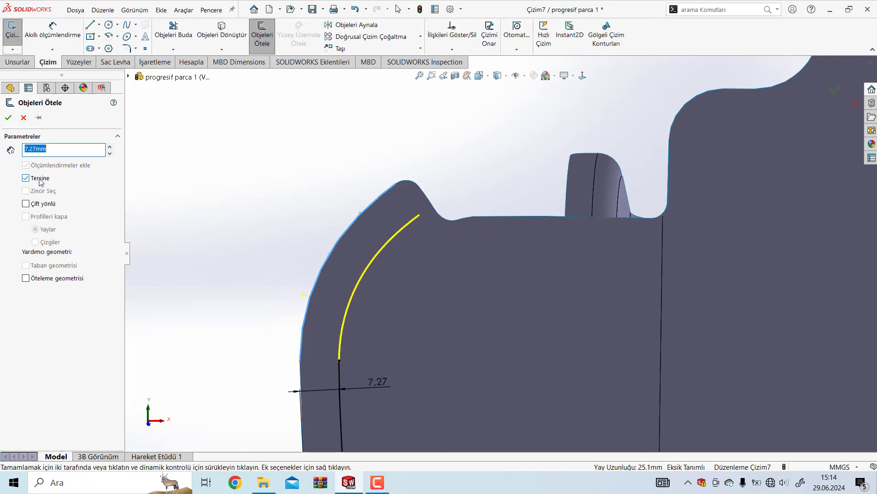
{"action": "left_click", "coordinate": [8, 119]}
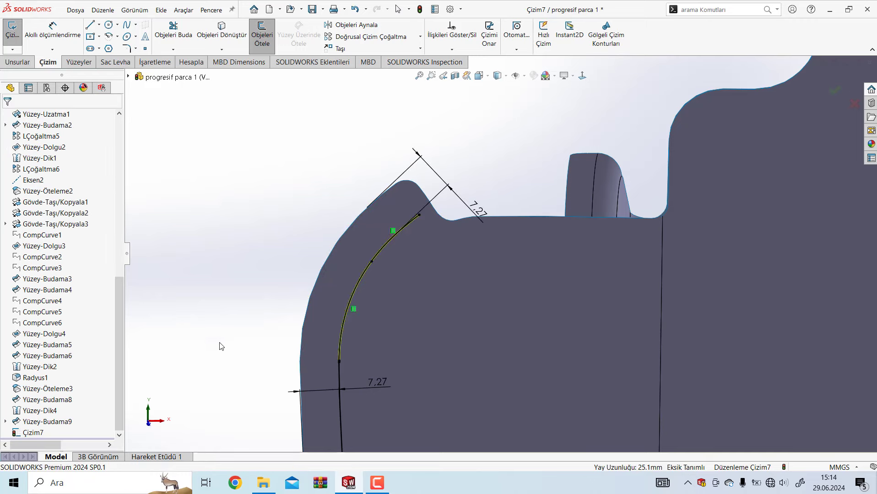
Corner-trim the vertical line against the offset arc, then power-trim the offset arc
{"action": "left_click", "coordinate": [173, 29]}
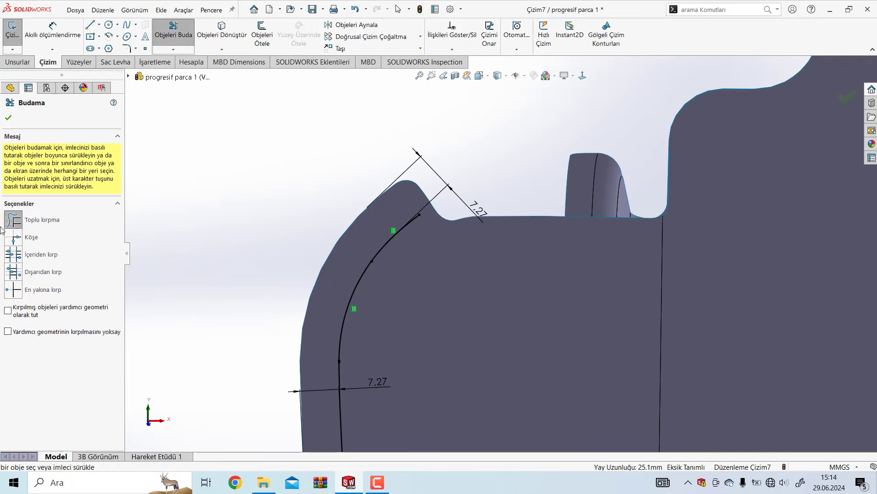
{"action": "left_click", "coordinate": [13, 237]}
{"action": "left_click", "coordinate": [340, 375]}
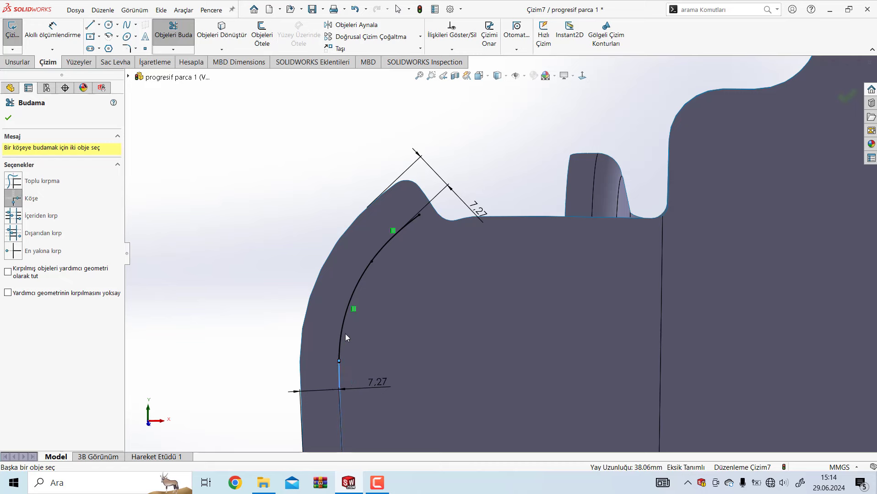
{"action": "scroll", "coordinate": [350, 357], "scroll_direction": "down", "scroll_amount": 2}
{"action": "scroll", "coordinate": [353, 367], "scroll_direction": "down", "scroll_amount": 3}
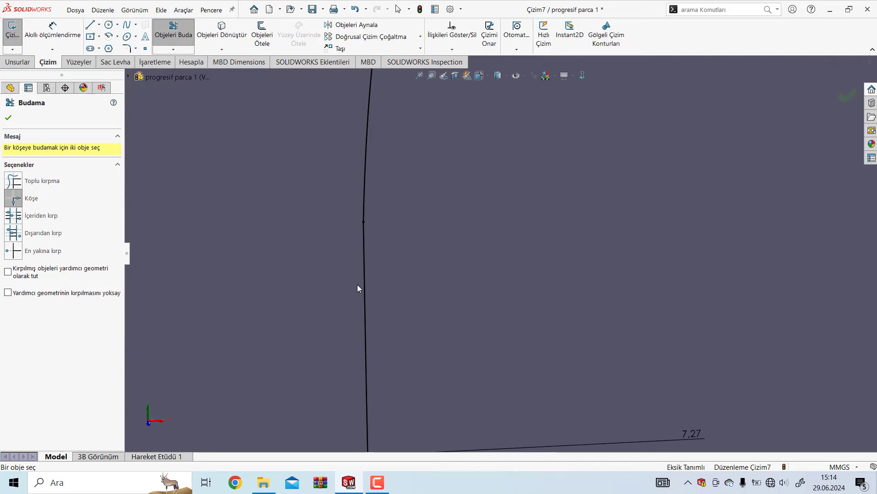
{"action": "scroll", "coordinate": [361, 274], "scroll_direction": "up", "scroll_amount": 3}
{"action": "key", "text": "Escape"}
{"action": "scroll", "coordinate": [577, 177], "scroll_direction": "down", "scroll_amount": 2}
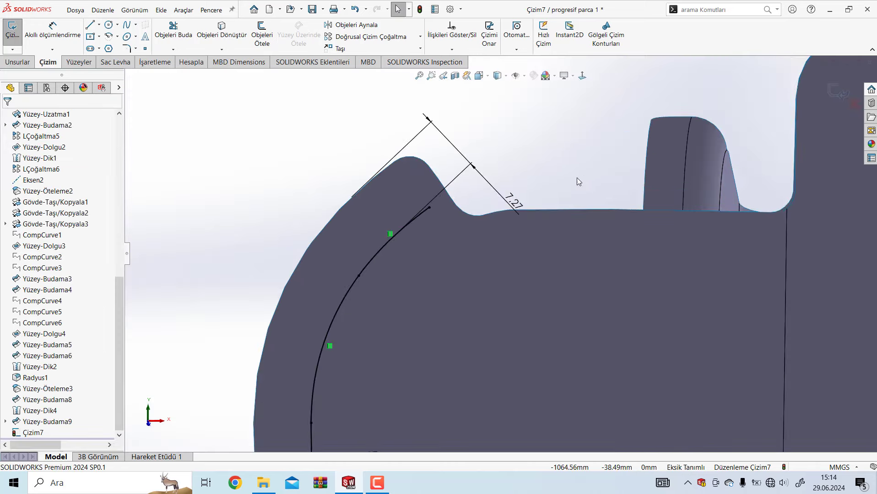
{"action": "scroll", "coordinate": [565, 185], "scroll_direction": "down", "scroll_amount": 2}
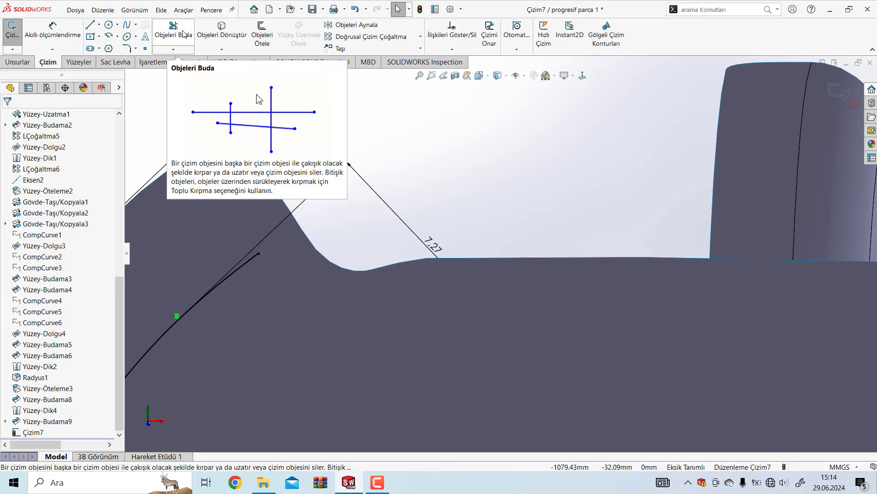
{"action": "left_click", "coordinate": [161, 39]}
{"action": "left_click", "coordinate": [15, 183]}
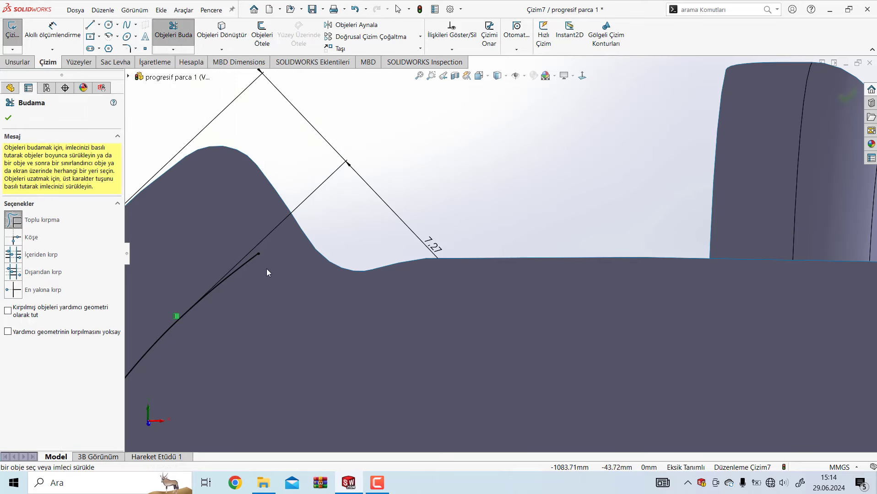
{"action": "left_click", "coordinate": [238, 270]}
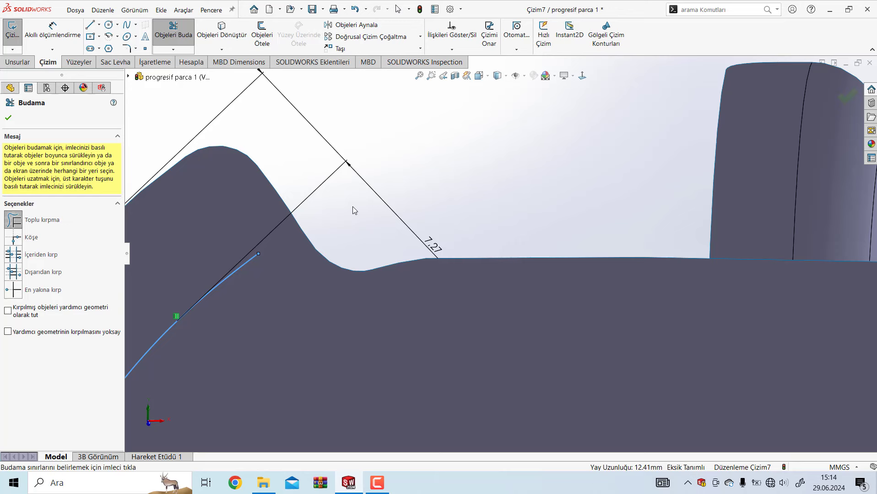
{"action": "key", "text": "Escape"}
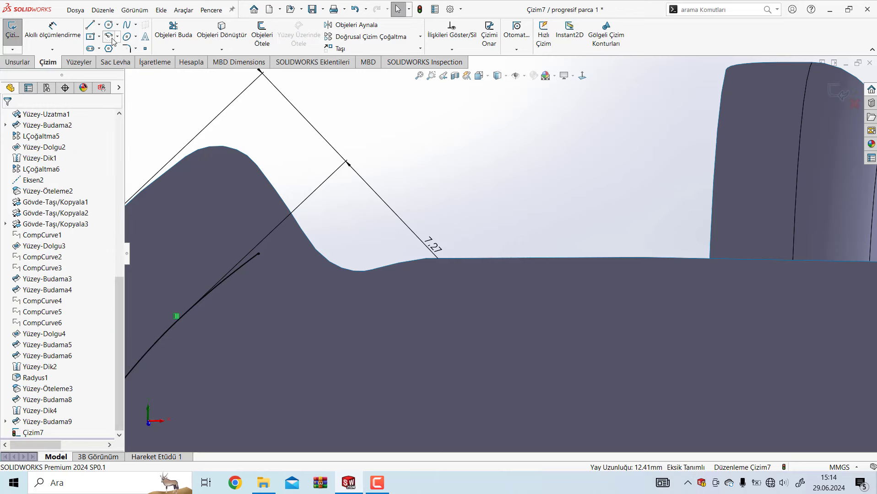
Draw a line from the offset arc's end and make it tangent to the curve
{"action": "left_click", "coordinate": [90, 25]}
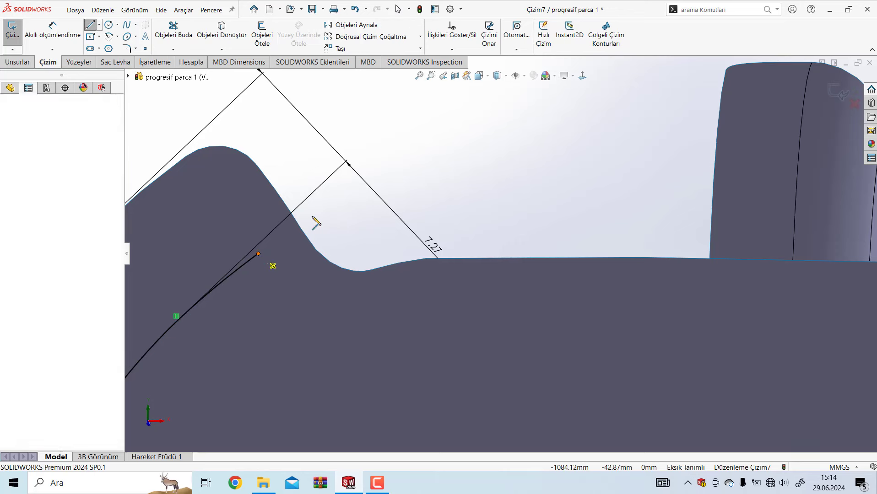
{"action": "left_click", "coordinate": [258, 254]}
{"action": "left_click", "coordinate": [386, 176]}
{"action": "key", "text": "Escape"}
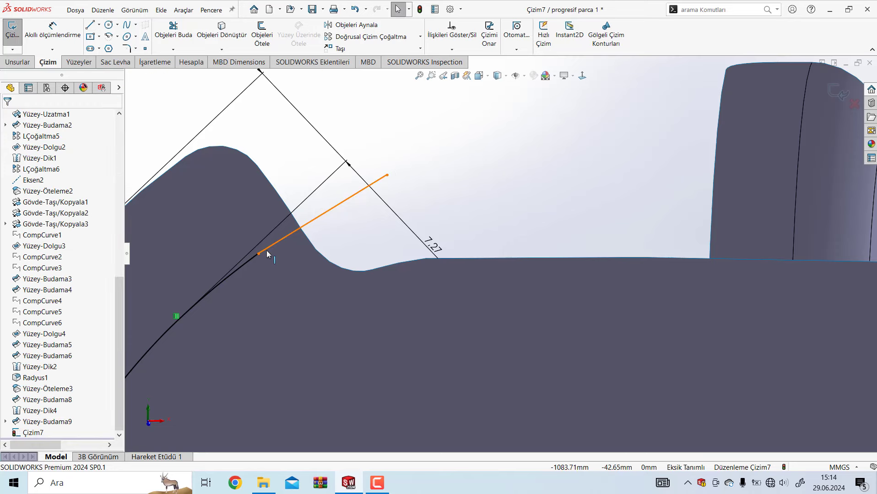
{"action": "left_click", "coordinate": [267, 255]}
{"action": "left_click", "coordinate": [252, 263], "text": "ctrl"}
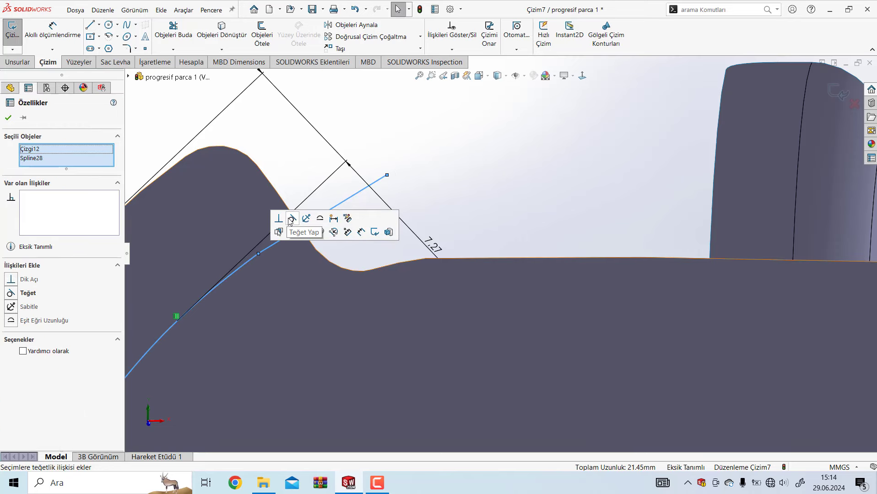
{"action": "left_click", "coordinate": [291, 220]}
{"action": "left_click", "coordinate": [514, 168]}
Draw a 10.51 mm line from the vertical line's bottom end past the part's lower edge
{"action": "scroll", "coordinate": [400, 328], "scroll_direction": "up", "scroll_amount": 3}
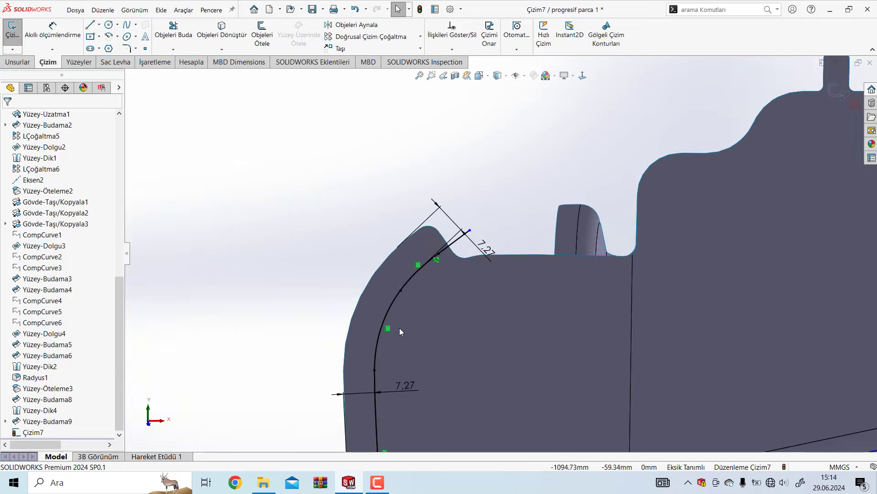
{"action": "scroll", "coordinate": [463, 379], "scroll_direction": "up", "scroll_amount": 3}
{"action": "scroll", "coordinate": [512, 327], "scroll_direction": "up", "scroll_amount": 2}
{"action": "scroll", "coordinate": [508, 302], "scroll_direction": "down", "scroll_amount": 3}
{"action": "scroll", "coordinate": [502, 270], "scroll_direction": "down", "scroll_amount": 3}
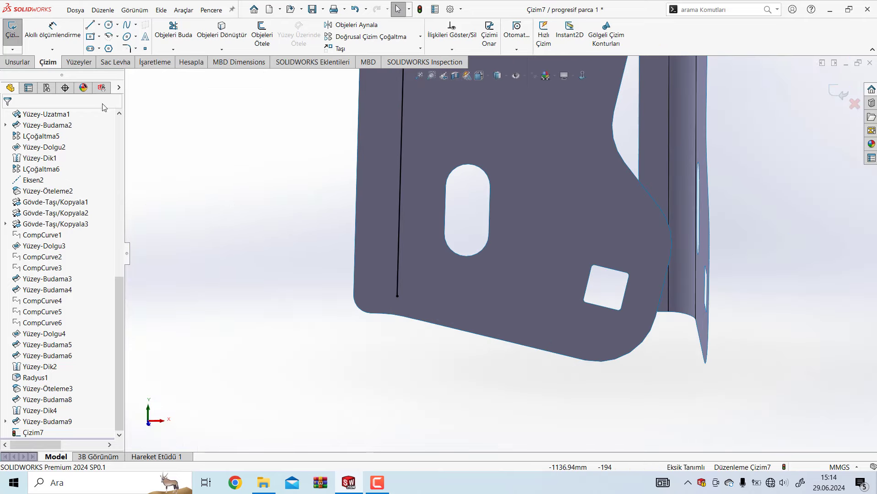
{"action": "left_click", "coordinate": [90, 24]}
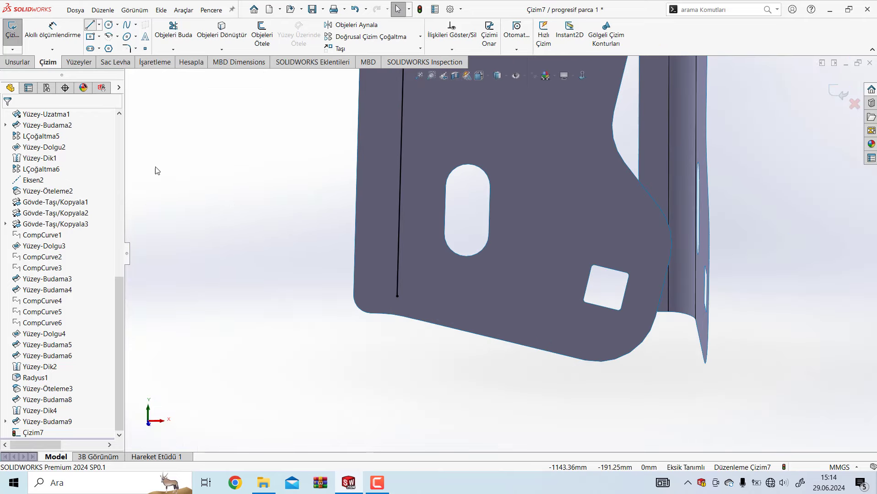
{"action": "left_click", "coordinate": [397, 296]}
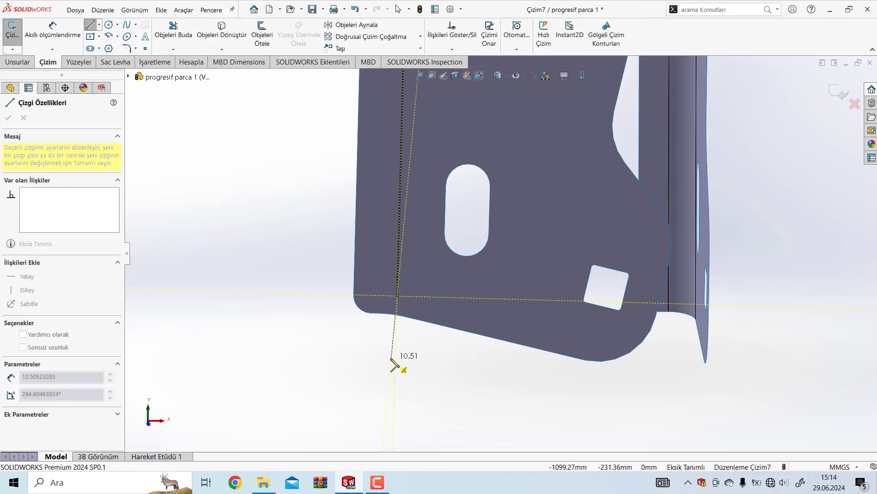
{"action": "left_click", "coordinate": [392, 359]}
{"action": "key", "text": "Escape"}
Select Çizgi13 and Spline5 and delete their conflicting Teğet13 tangent relation
{"action": "left_click", "coordinate": [393, 327]}
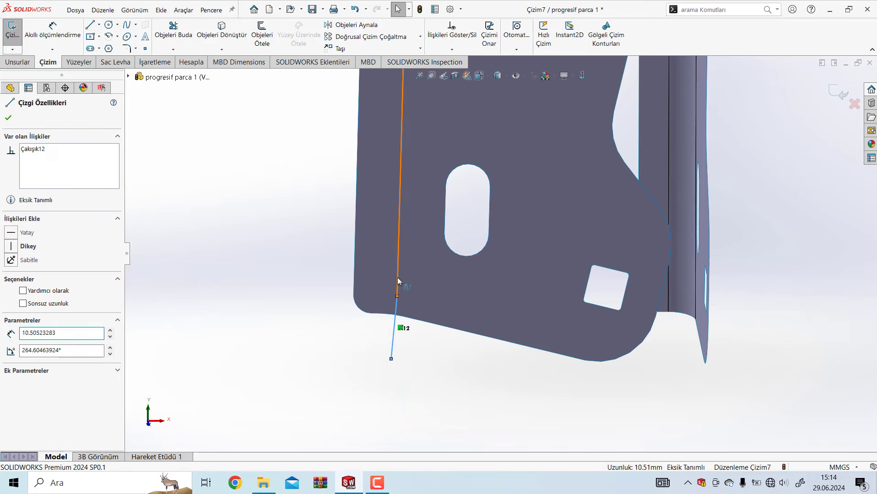
{"action": "left_click", "coordinate": [358, 280], "text": "ctrl"}
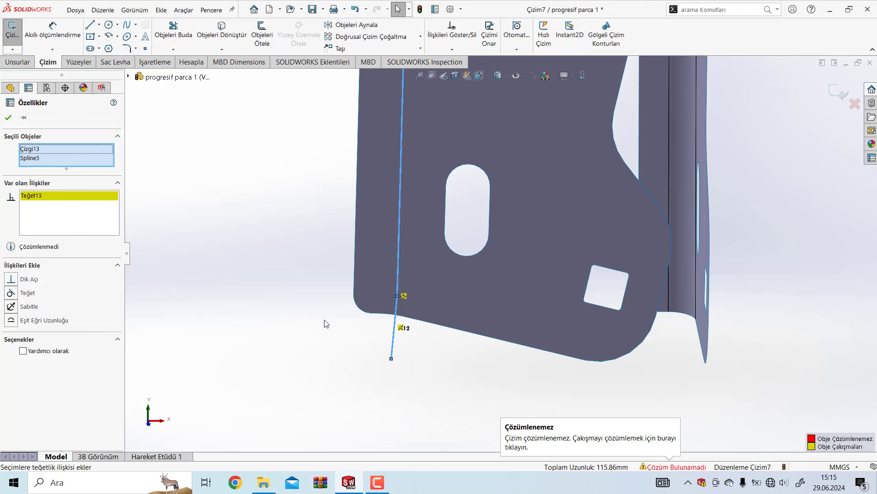
{"action": "scroll", "coordinate": [326, 324], "scroll_direction": "down", "scroll_amount": 4}
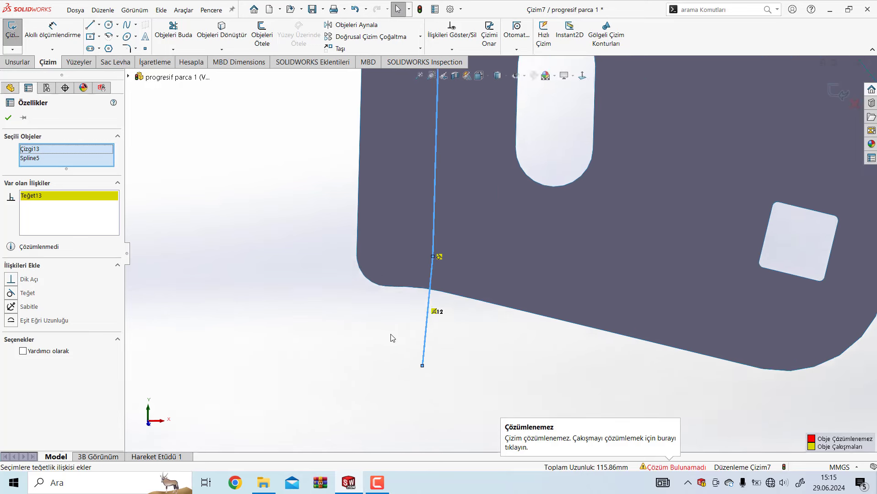
{"action": "key", "text": "Delete"}
{"action": "left_click", "coordinate": [488, 359]}
{"action": "scroll", "coordinate": [488, 358], "scroll_direction": "up", "scroll_amount": 4}
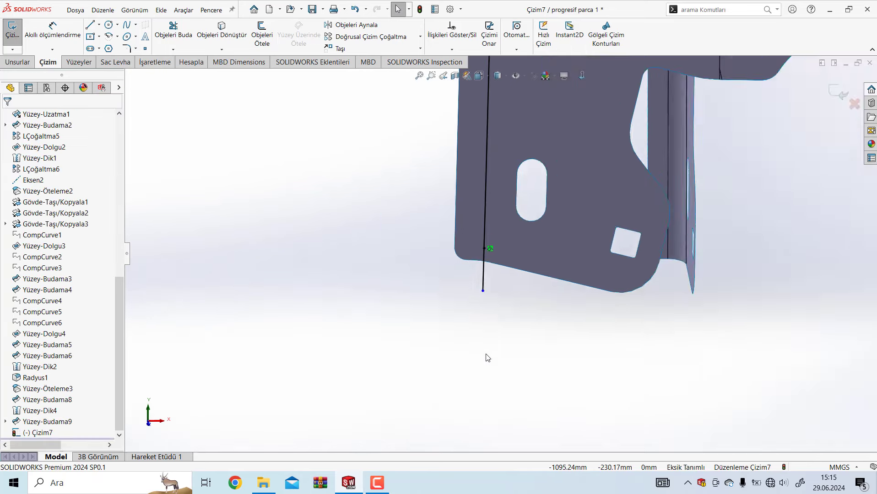
{"action": "scroll", "coordinate": [488, 358], "scroll_direction": "up", "scroll_amount": 3}
{"action": "scroll", "coordinate": [504, 334], "scroll_direction": "up", "scroll_amount": 2}
Exit the sketch and start an Ekstrüde Yüzey surface extrusion from the Yüzeyler tab
{"action": "left_click", "coordinate": [854, 101]}
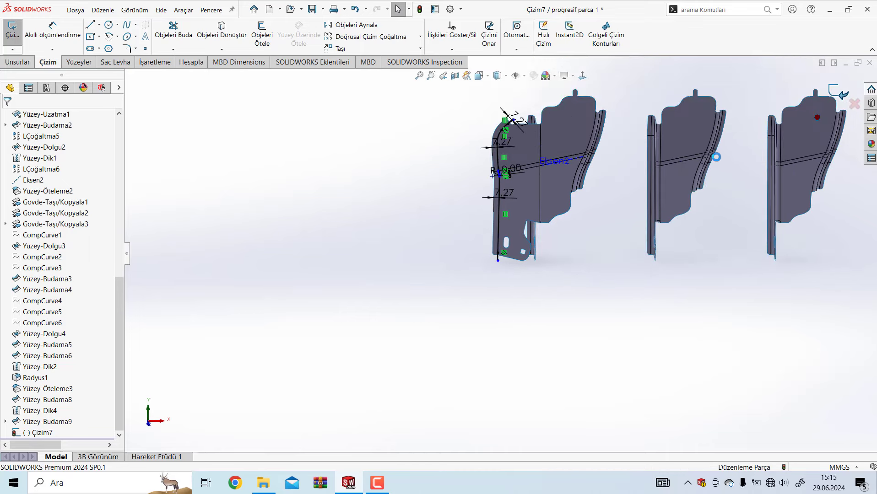
{"action": "scroll", "coordinate": [526, 160], "scroll_direction": "down", "scroll_amount": 4}
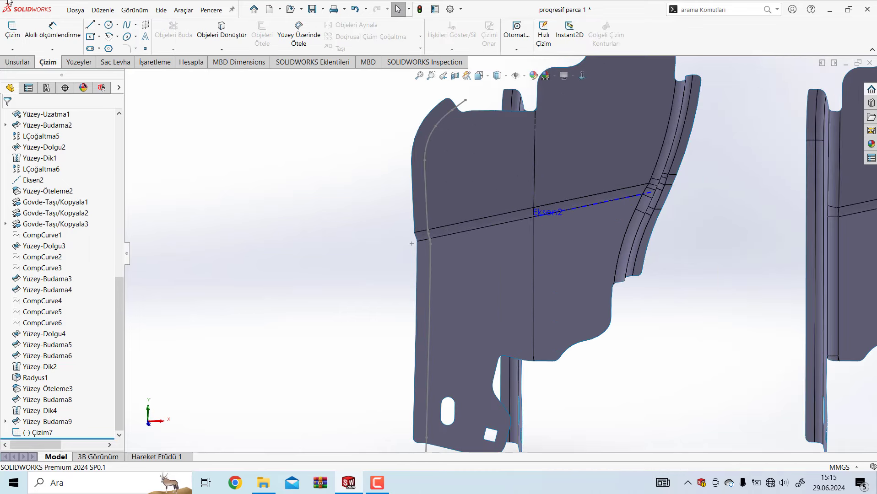
{"action": "left_click", "coordinate": [80, 63]}
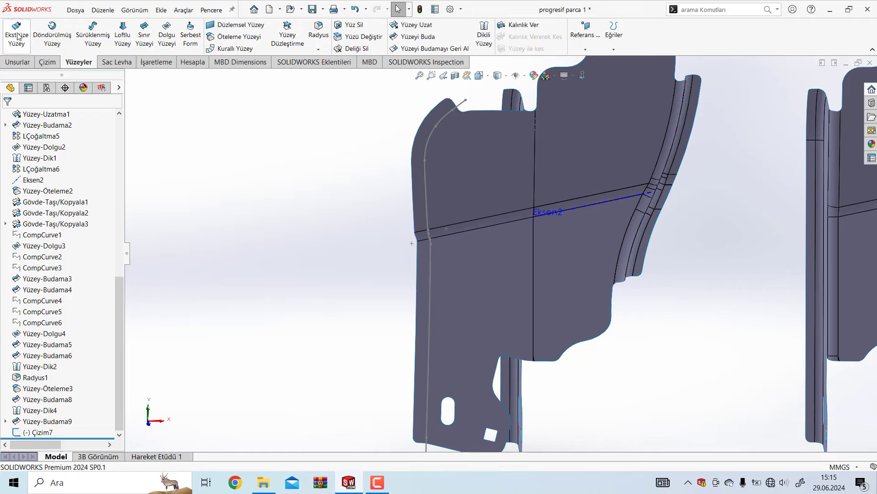
{"action": "left_click", "coordinate": [18, 37]}
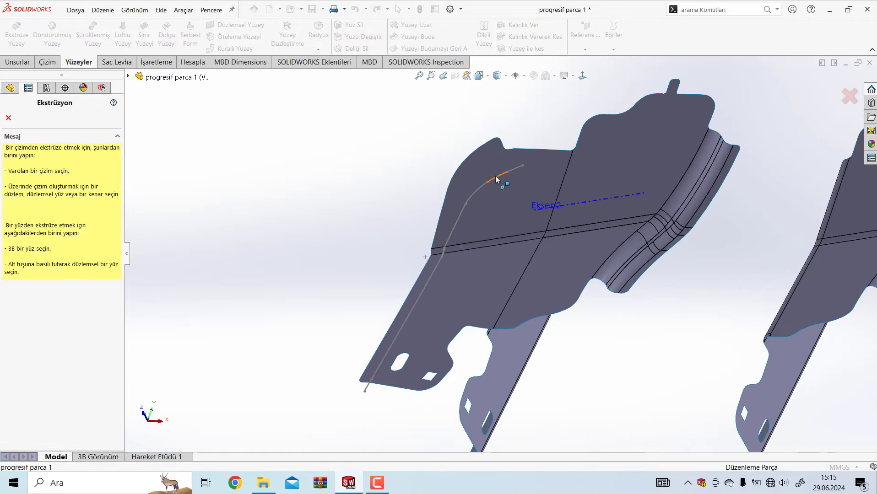
{"action": "left_click", "coordinate": [499, 183]}
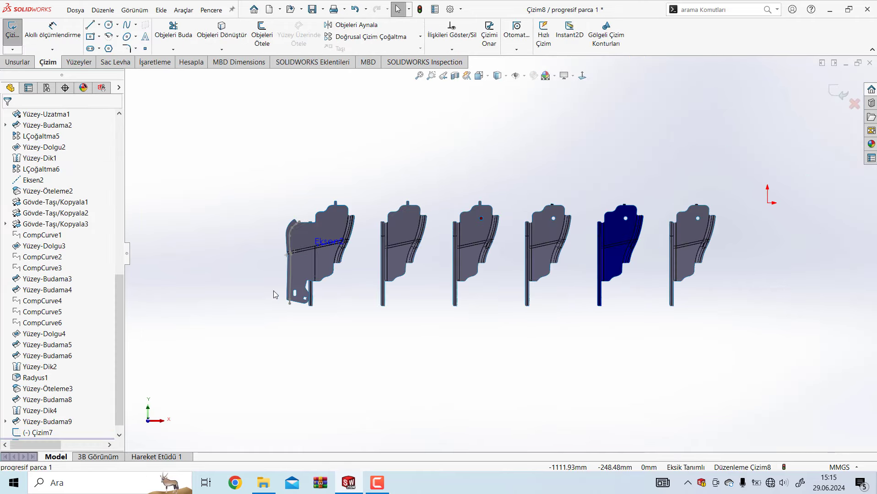
{"action": "scroll", "coordinate": [274, 294], "scroll_direction": "down", "scroll_amount": 3}
{"action": "scroll", "coordinate": [307, 307], "scroll_direction": "down", "scroll_amount": 2}
Select the Çizim7 curve, close the stray sketch Çizim8, and restart Ekstrüde Yüzey
{"action": "mouse_move", "coordinate": [312, 312]}
{"action": "middle_mouse_down"}
{"action": "mouse_move", "coordinate": [319, 352]}
{"action": "mouse_move", "coordinate": [309, 283]}
{"action": "mouse_move", "coordinate": [417, 140]}
{"action": "mouse_move", "coordinate": [434, 258]}
{"action": "mouse_move", "coordinate": [210, 344]}
{"action": "middle_mouse_up"}
{"action": "scroll", "coordinate": [319, 361], "scroll_direction": "down", "scroll_amount": 2}
{"action": "mouse_move", "coordinate": [319, 361]}
{"action": "middle_mouse_down"}
{"action": "mouse_move", "coordinate": [364, 337]}
{"action": "mouse_move", "coordinate": [371, 353]}
{"action": "mouse_move", "coordinate": [373, 341]}
{"action": "middle_mouse_up"}
{"action": "left_click", "coordinate": [366, 316]}
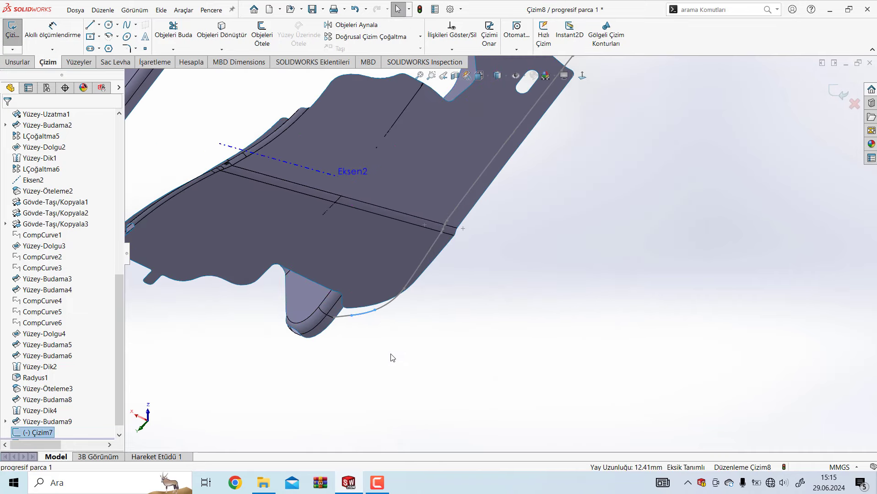
{"action": "left_click", "coordinate": [79, 62]}
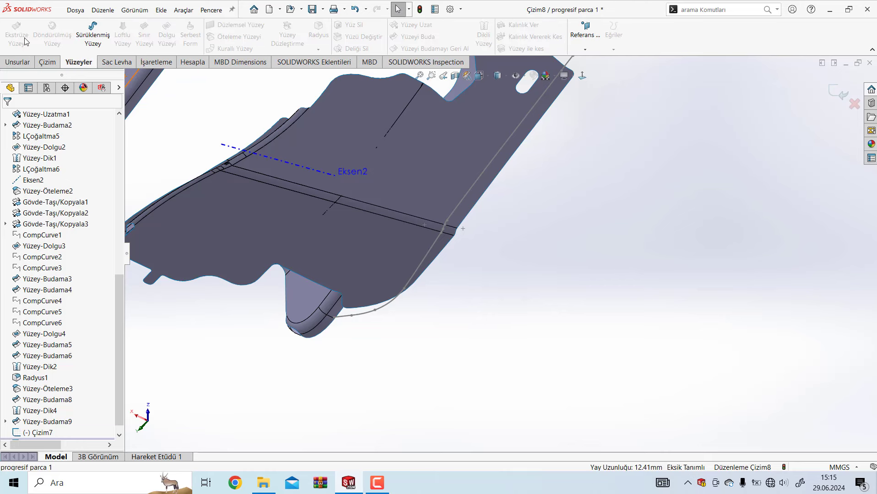
{"action": "left_click", "coordinate": [838, 89]}
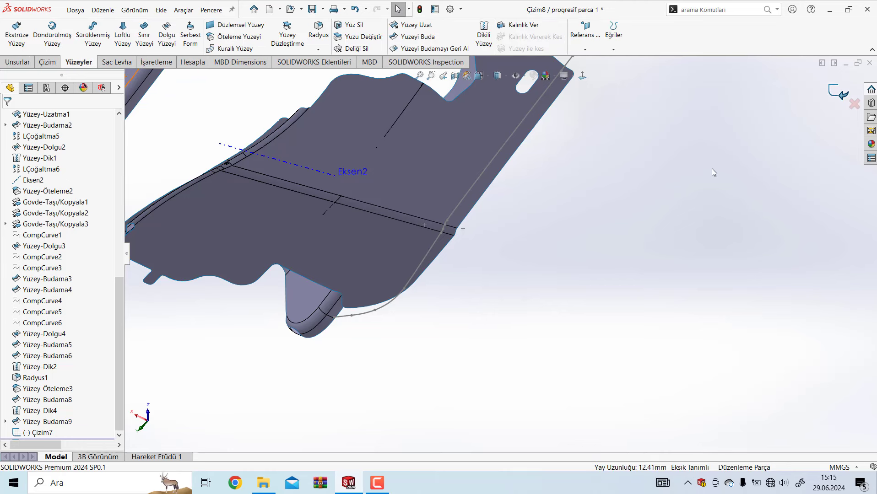
{"action": "left_click", "coordinate": [13, 37]}
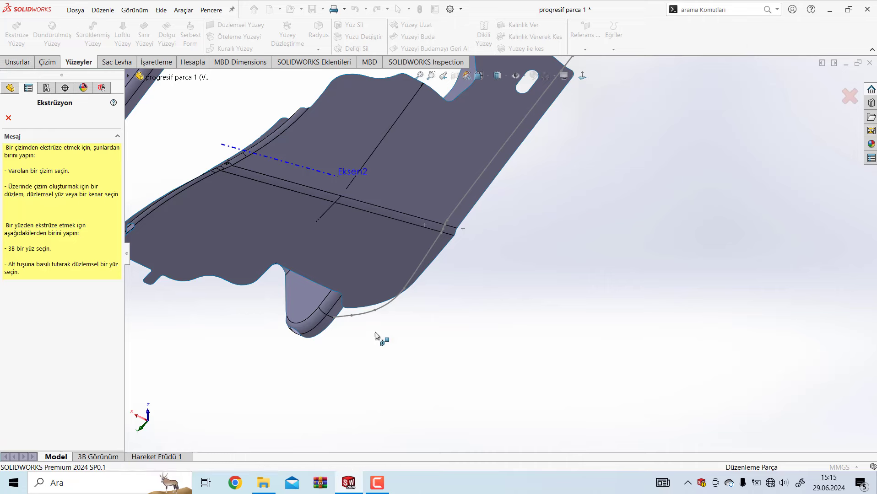
Surface-extrude the Çizim7 curve 50 mm as Yüzey-Ekstrüzyon1
{"action": "left_click", "coordinate": [364, 316]}
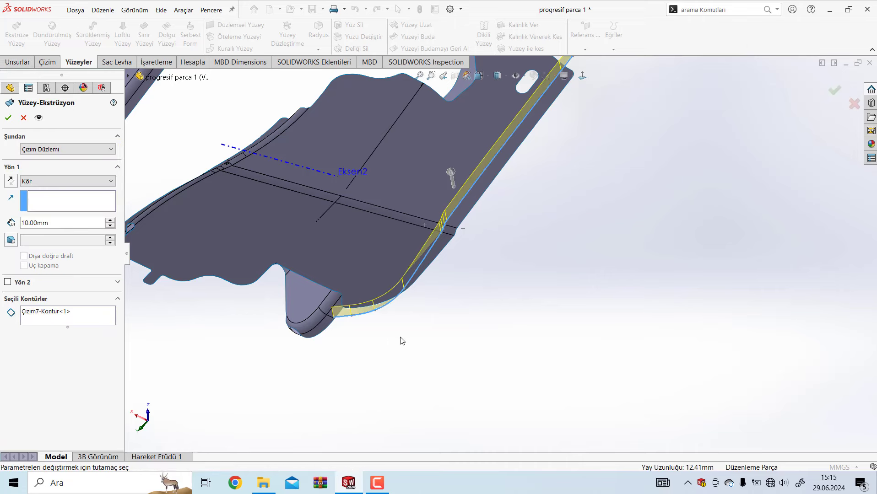
{"action": "mouse_move", "coordinate": [401, 341]}
{"action": "middle_mouse_down"}
{"action": "mouse_move", "coordinate": [286, 145]}
{"action": "mouse_move", "coordinate": [335, 254]}
{"action": "mouse_move", "coordinate": [323, 397]}
{"action": "middle_mouse_up"}
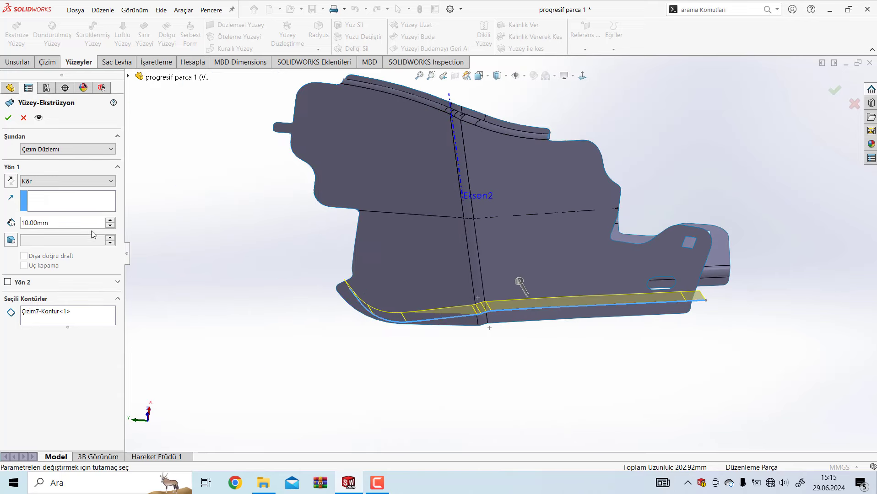
{"action": "left_click", "coordinate": [110, 220]}
{"action": "left_click", "coordinate": [109, 220]}
{"action": "mouse_move", "coordinate": [320, 367]}
{"action": "middle_mouse_down"}
{"action": "mouse_move", "coordinate": [386, 356]}
{"action": "mouse_move", "coordinate": [364, 345]}
{"action": "mouse_move", "coordinate": [364, 313]}
{"action": "mouse_move", "coordinate": [366, 320]}
{"action": "mouse_move", "coordinate": [457, 143]}
{"action": "mouse_move", "coordinate": [464, 168]}
{"action": "middle_mouse_up"}
{"action": "left_click", "coordinate": [8, 118]}
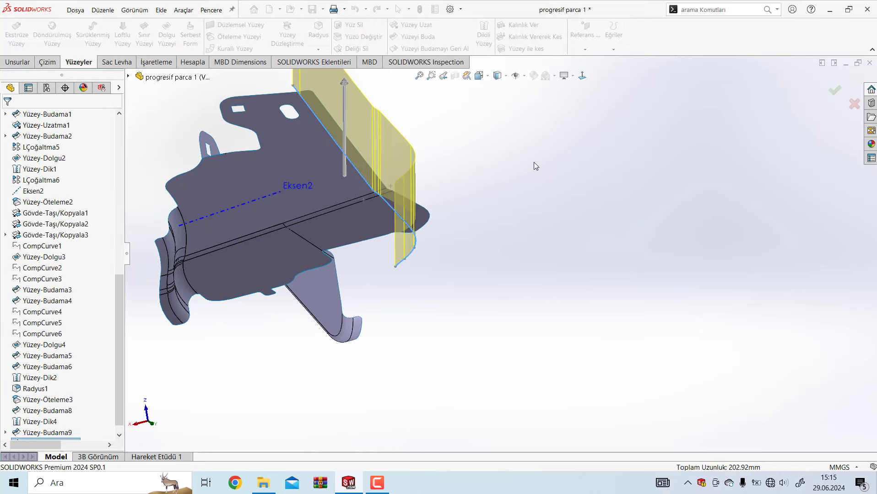
Trim the first station's surface with Yüzey-Ekstrüzyon1, keeping the selected body piece
{"action": "left_click", "coordinate": [428, 41]}
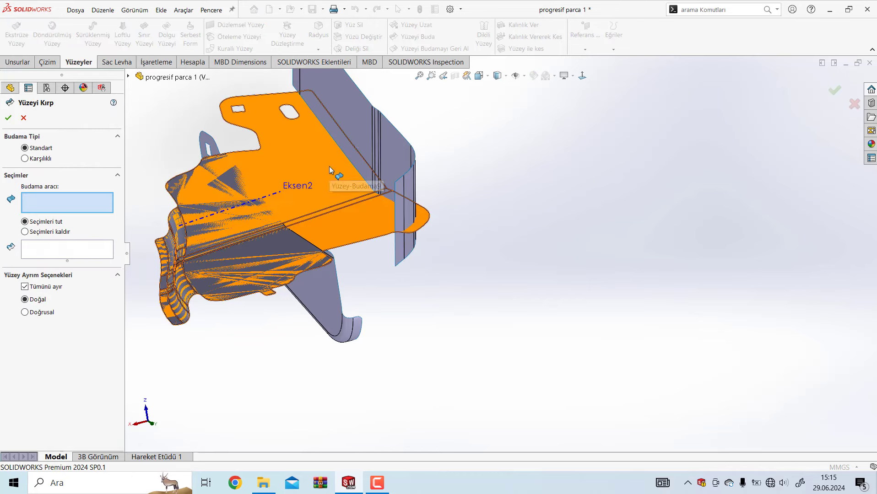
{"action": "left_click", "coordinate": [356, 131]}
{"action": "left_click", "coordinate": [307, 159]}
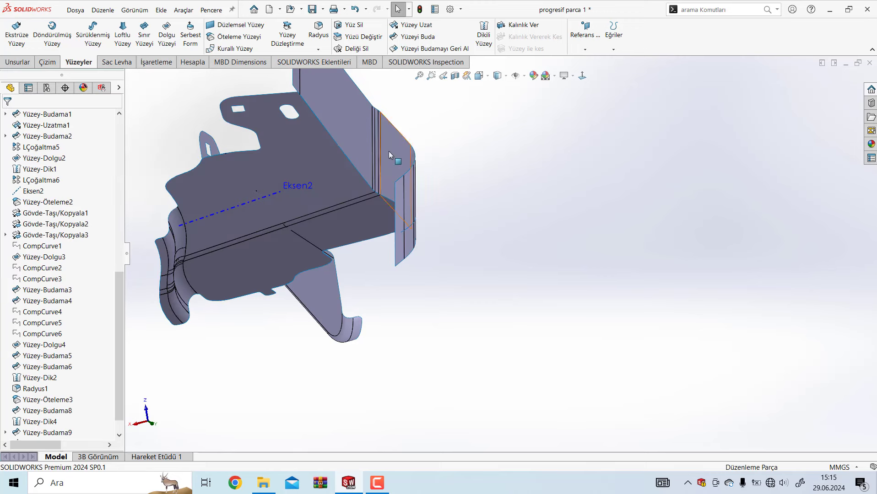
Hide the extruded surface and inspect the trimmed part from several angles
{"action": "left_click", "coordinate": [389, 151]}
{"action": "left_click", "coordinate": [437, 128]}
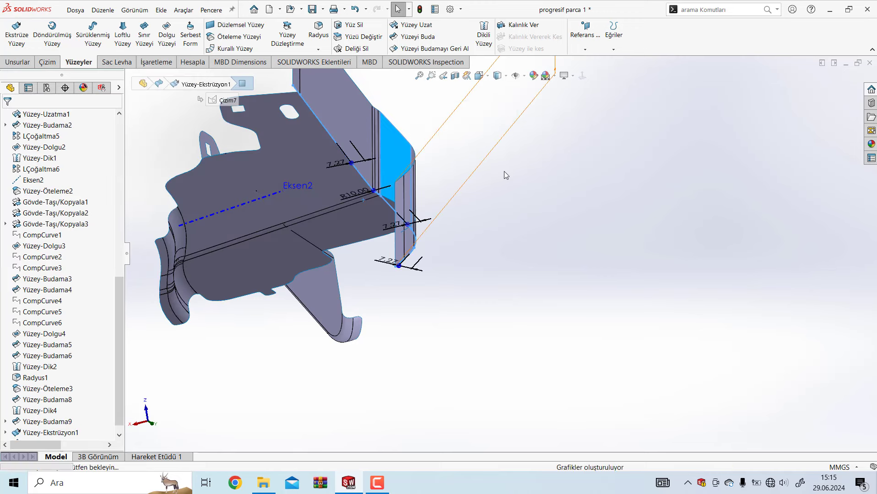
{"action": "left_click", "coordinate": [480, 183]}
{"action": "middle_click_drag", "start_coordinate": [467, 193], "coordinate": [325, 287]}
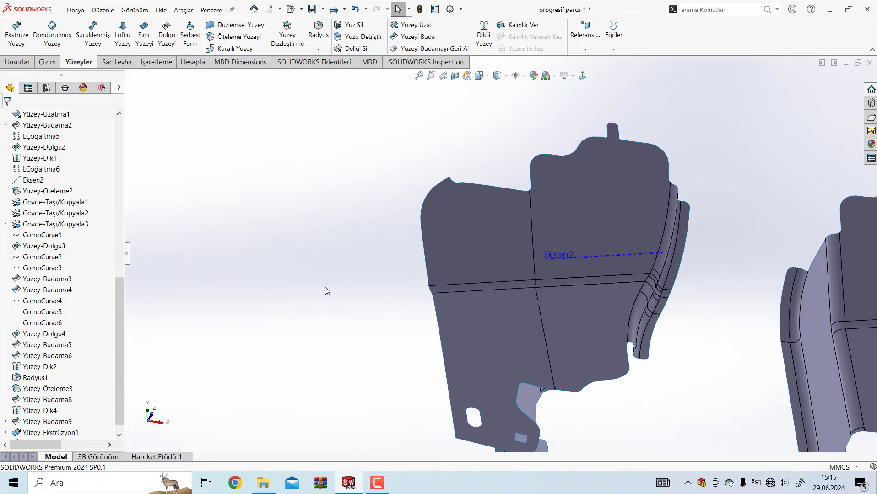
{"action": "mouse_move", "coordinate": [584, 429]}
{"action": "middle_mouse_down"}
{"action": "mouse_move", "coordinate": [529, 383]}
{"action": "mouse_move", "coordinate": [523, 345]}
{"action": "mouse_move", "coordinate": [548, 361]}
{"action": "mouse_move", "coordinate": [526, 364]}
{"action": "middle_mouse_up"}
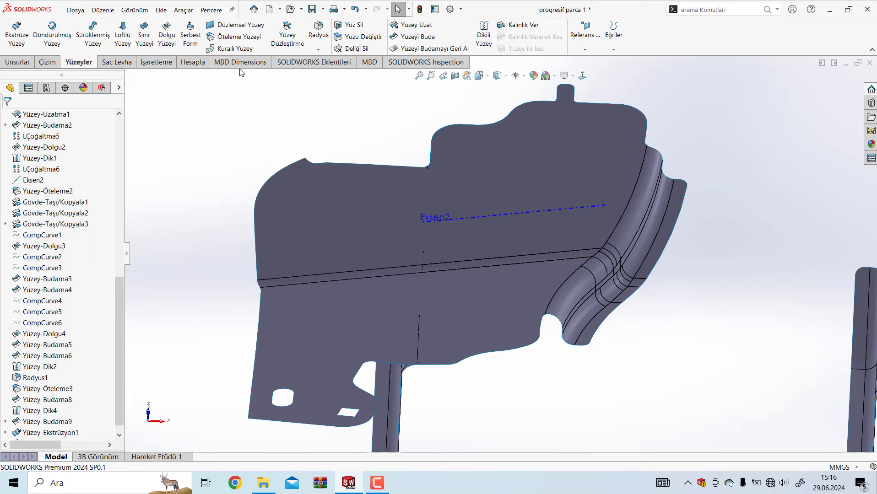
{"action": "scroll", "coordinate": [641, 332], "scroll_direction": "up", "scroll_amount": 3}
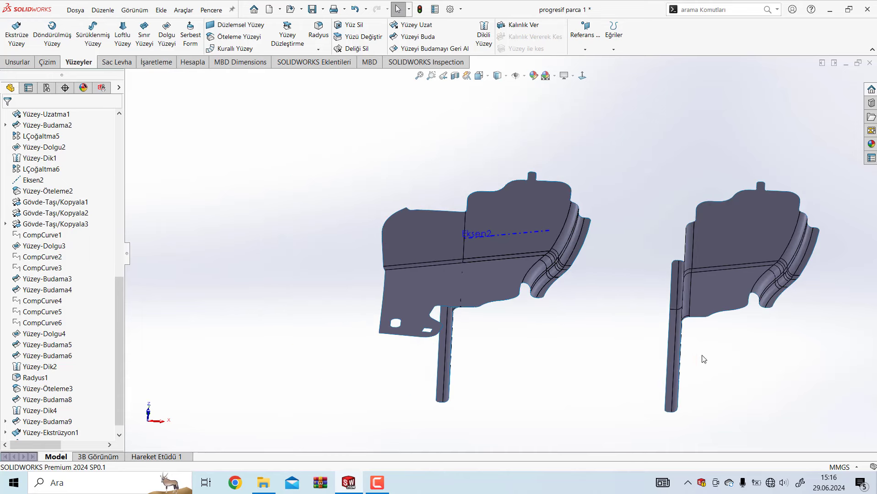
{"action": "mouse_move", "coordinate": [703, 359]}
{"action": "middle_mouse_down"}
{"action": "mouse_move", "coordinate": [725, 368]}
{"action": "mouse_move", "coordinate": [666, 364]}
{"action": "middle_mouse_up"}
{"action": "scroll", "coordinate": [641, 357], "scroll_direction": "down", "scroll_amount": 5}
Try a surface extrusion from the first bracket's face, then exit the accidental sketch Çizim9
{"action": "scroll", "coordinate": [609, 339], "scroll_direction": "down", "scroll_amount": 3}
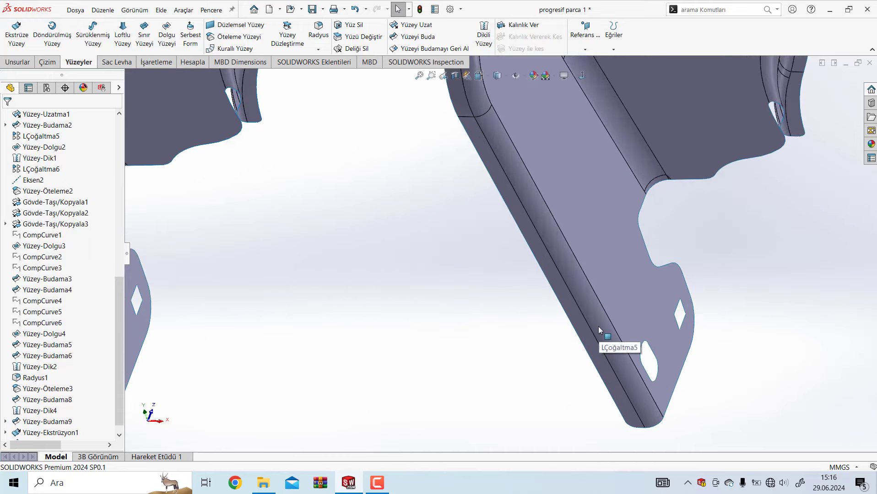
{"action": "left_click", "coordinate": [597, 328]}
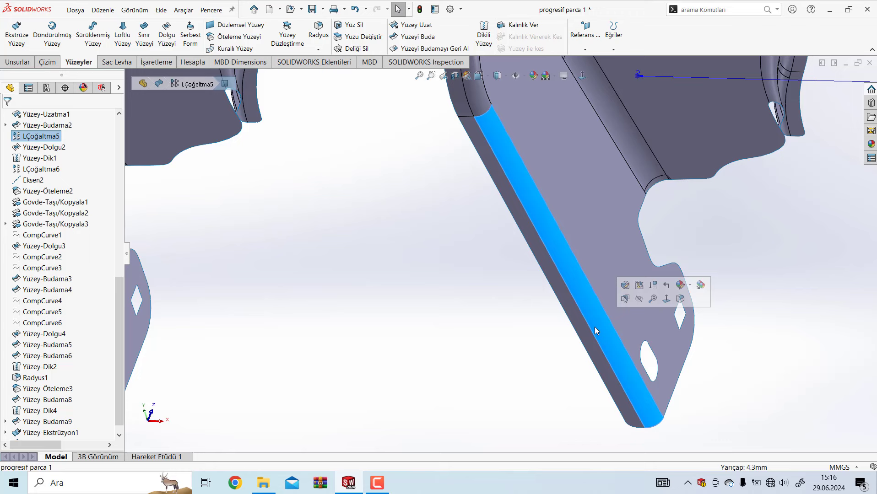
{"action": "left_click", "coordinate": [480, 338]}
{"action": "scroll", "coordinate": [483, 343], "scroll_direction": "up", "scroll_amount": 3}
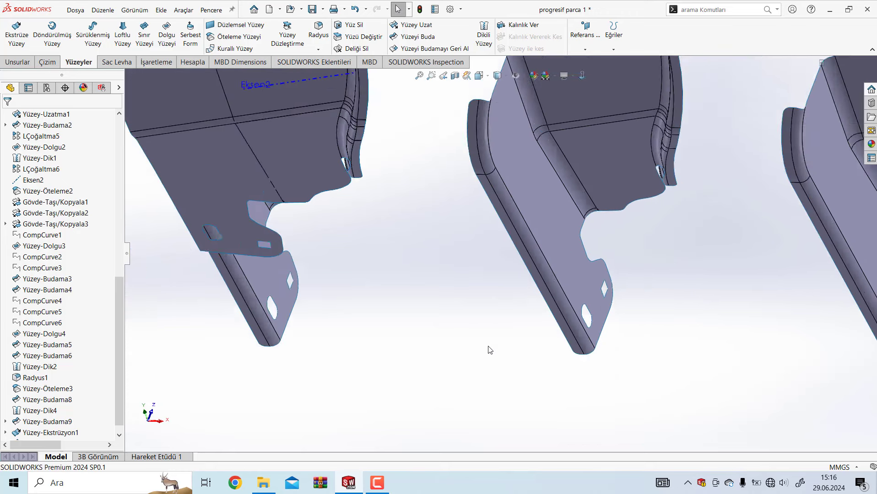
{"action": "scroll", "coordinate": [487, 350], "scroll_direction": "up", "scroll_amount": 2}
{"action": "scroll", "coordinate": [279, 220], "scroll_direction": "down", "scroll_amount": 2}
{"action": "scroll", "coordinate": [344, 122], "scroll_direction": "up", "scroll_amount": 2}
{"action": "scroll", "coordinate": [345, 122], "scroll_direction": "down", "scroll_amount": 3}
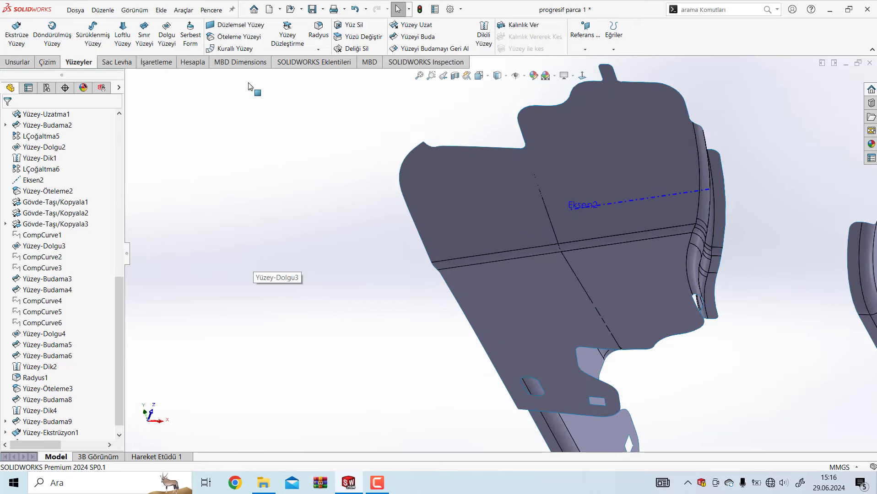
{"action": "left_click", "coordinate": [16, 32]}
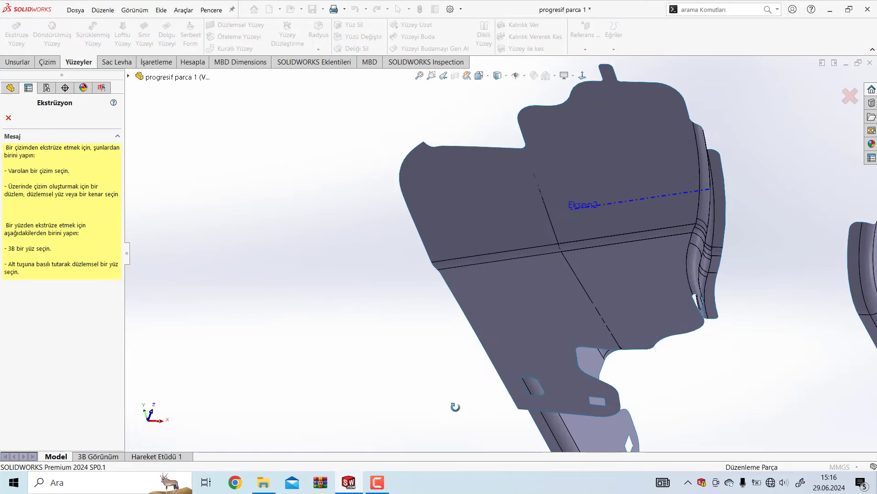
{"action": "middle_click_drag", "start_coordinate": [455, 408], "coordinate": [507, 347]}
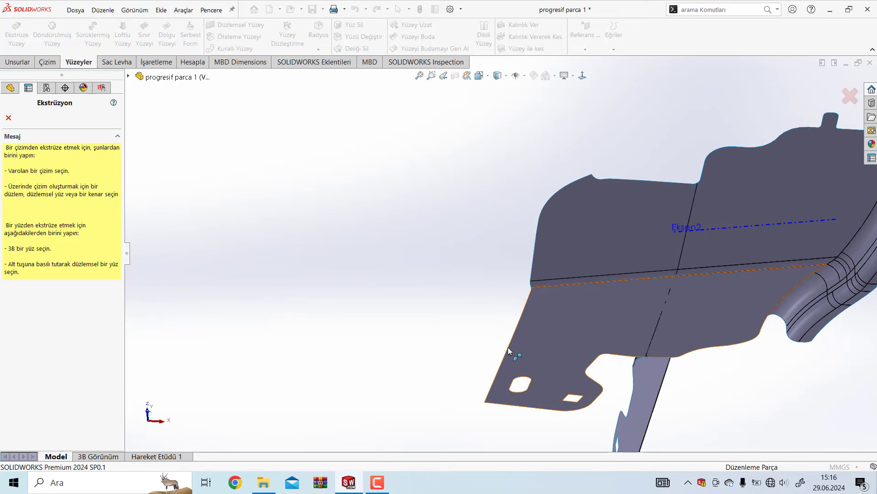
{"action": "left_click", "coordinate": [587, 177]}
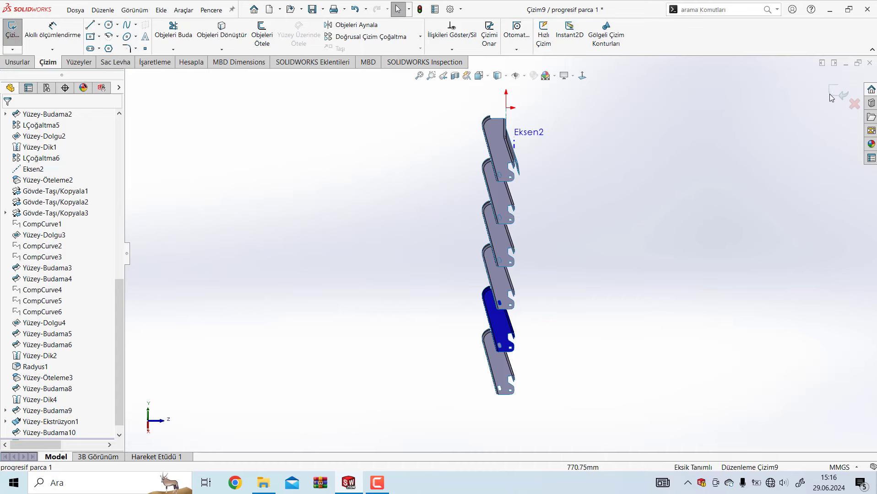
{"action": "left_click", "coordinate": [830, 94]}
Start the new sketch Çizim10 on the strip's flat face
{"action": "middle_click_drag", "start_coordinate": [562, 205], "coordinate": [494, 176]}
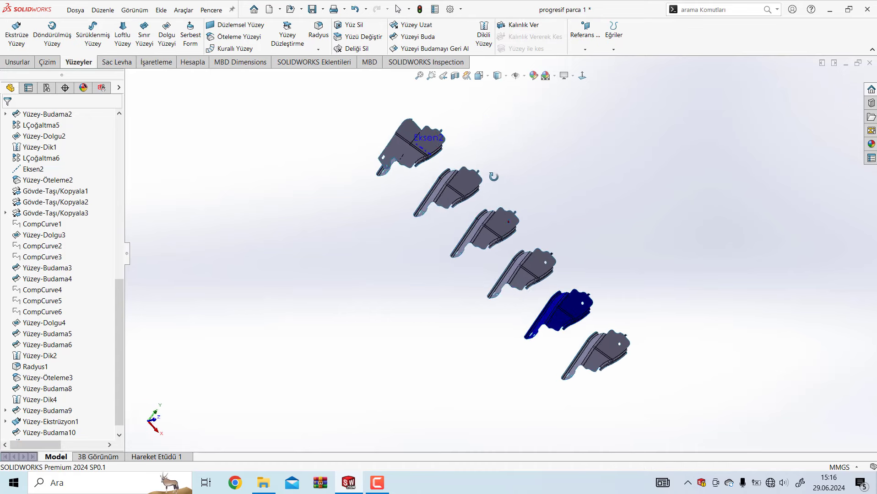
{"action": "scroll", "coordinate": [414, 232], "scroll_direction": "down", "scroll_amount": 8}
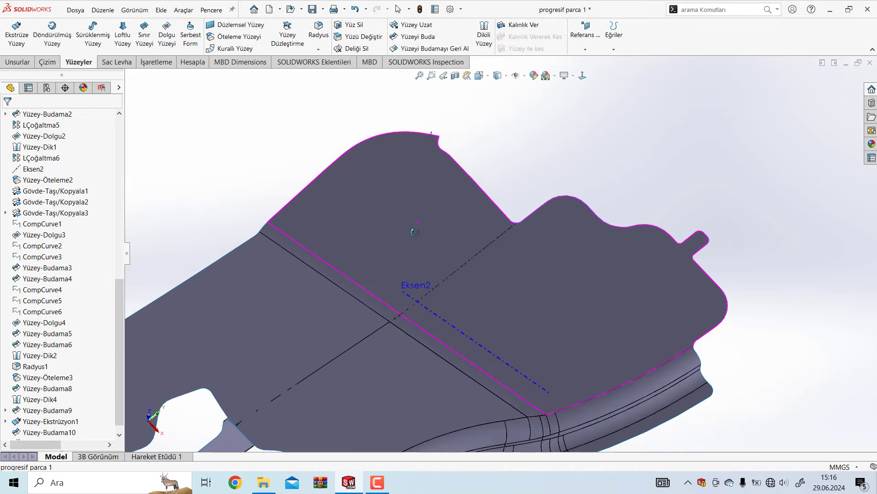
{"action": "mouse_move", "coordinate": [414, 232]}
{"action": "middle_mouse_down"}
{"action": "mouse_move", "coordinate": [325, 293]}
{"action": "mouse_move", "coordinate": [320, 342]}
{"action": "mouse_move", "coordinate": [419, 208]}
{"action": "mouse_move", "coordinate": [447, 220]}
{"action": "middle_mouse_up"}
{"action": "scroll", "coordinate": [379, 139], "scroll_direction": "down", "scroll_amount": 5}
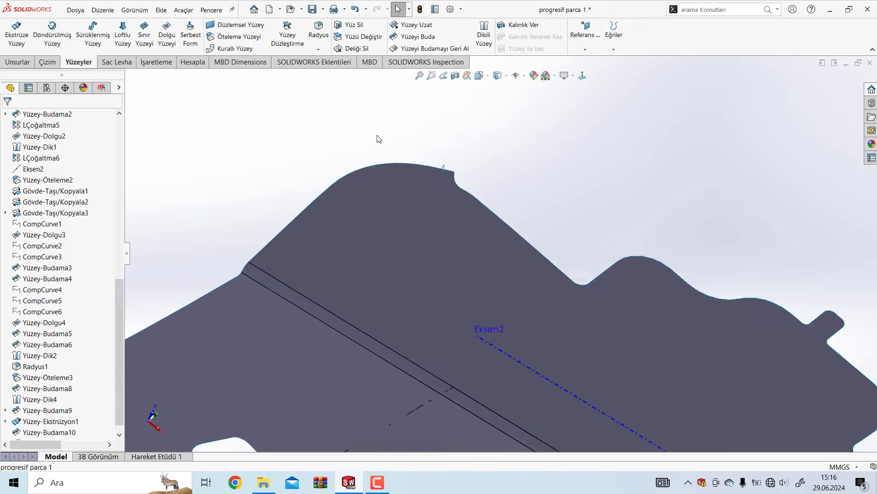
{"action": "scroll", "coordinate": [379, 139], "scroll_direction": "down", "scroll_amount": 3}
{"action": "left_click", "coordinate": [431, 237]}
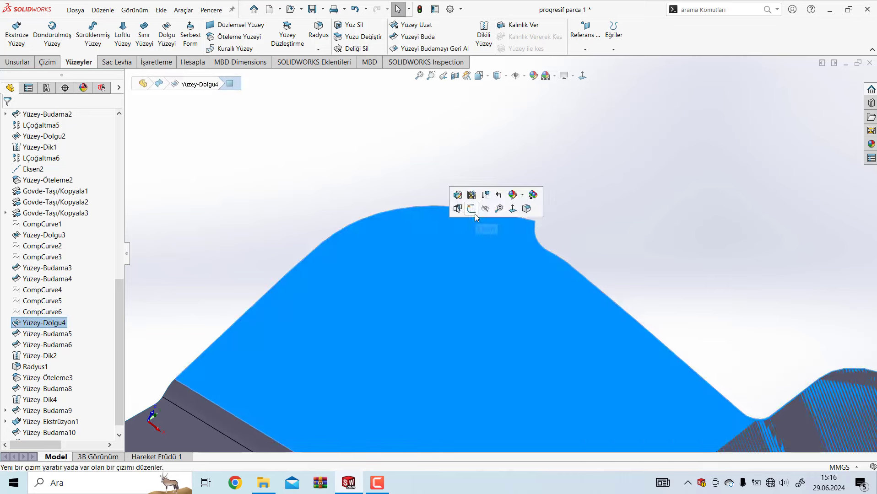
{"action": "left_click", "coordinate": [475, 214]}
Convert the notch edge into sketch geometry in Çizim10
{"action": "scroll", "coordinate": [295, 221], "scroll_direction": "down", "scroll_amount": 2}
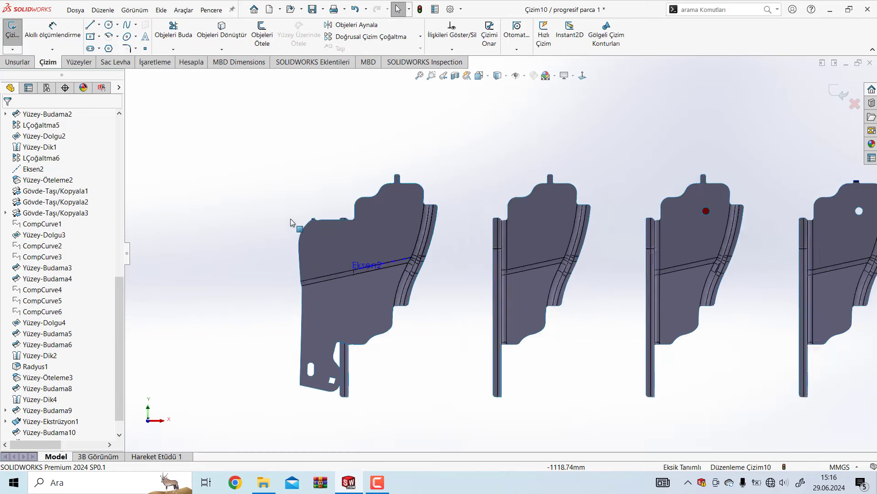
{"action": "scroll", "coordinate": [293, 220], "scroll_direction": "down", "scroll_amount": 3}
{"action": "left_click", "coordinate": [225, 36]}
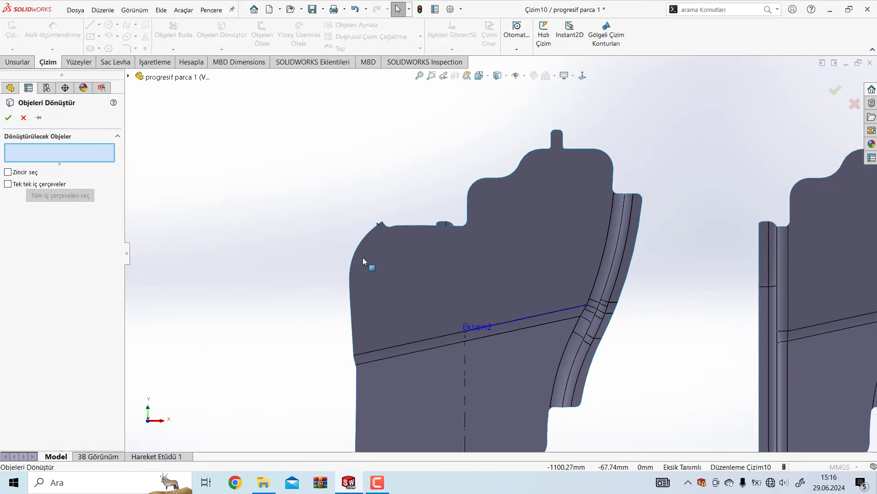
{"action": "scroll", "coordinate": [376, 233], "scroll_direction": "down", "scroll_amount": 1}
{"action": "scroll", "coordinate": [376, 232], "scroll_direction": "down", "scroll_amount": 3}
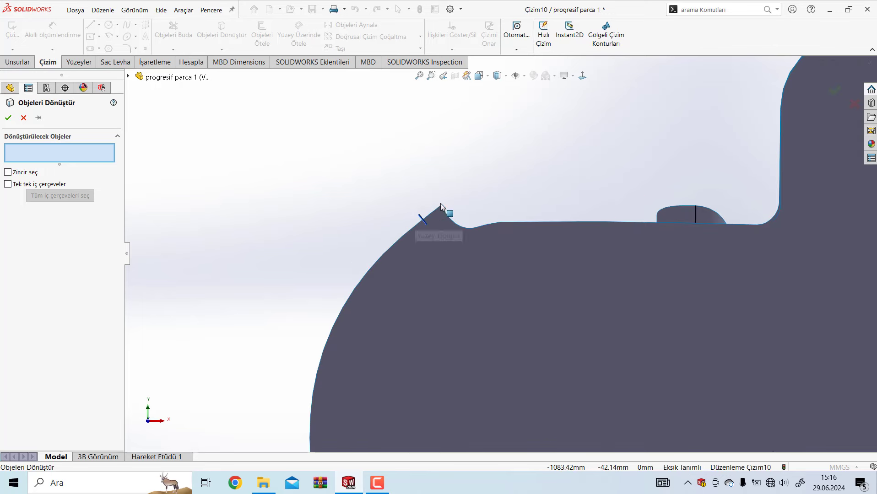
{"action": "left_click", "coordinate": [439, 211]}
{"action": "left_click", "coordinate": [7, 118]}
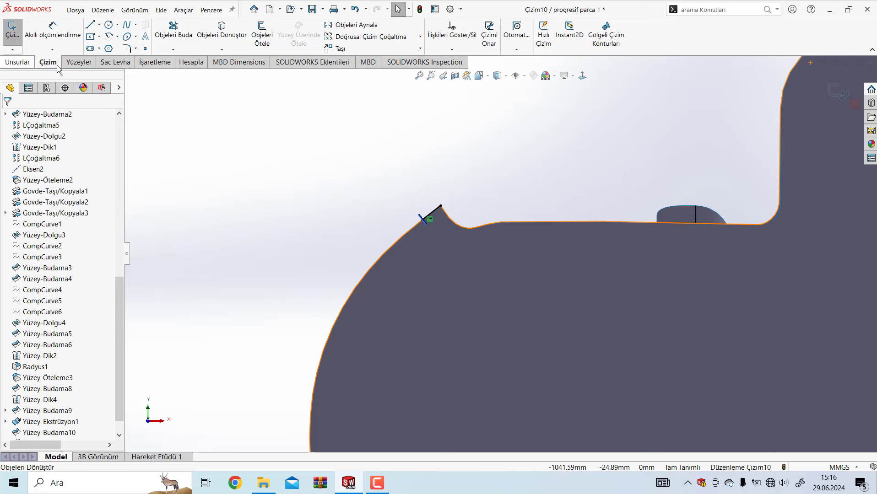
Extrude the converted edge as a 9.3 mm surface
{"action": "left_click", "coordinate": [79, 62]}
{"action": "left_click", "coordinate": [16, 34]}
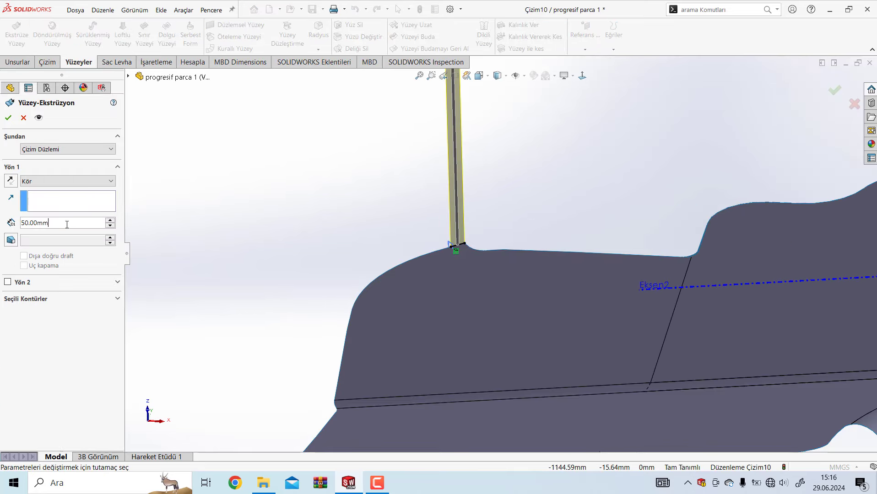
{"action": "type", "text": "9.3"}
{"action": "key", "text": "Return"}
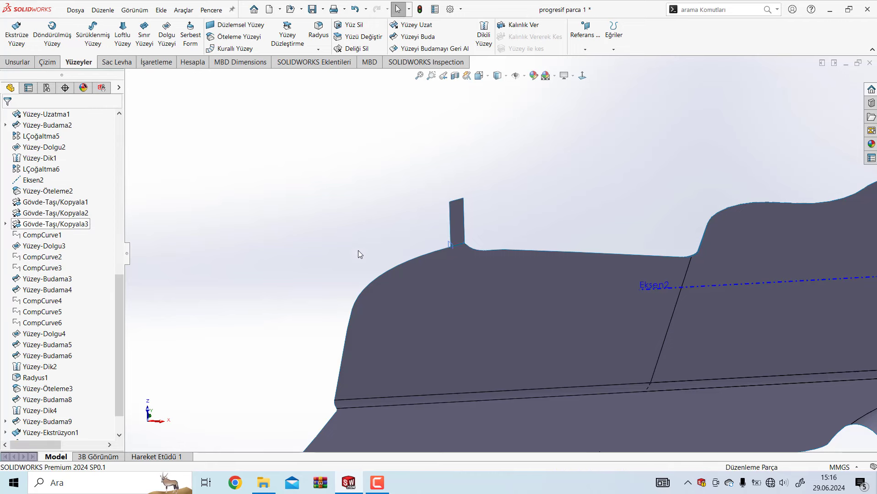
Hide the Düzlem1 reference plane
{"action": "mouse_move", "coordinate": [360, 255]}
{"action": "middle_mouse_down"}
{"action": "mouse_move", "coordinate": [391, 323]}
{"action": "mouse_move", "coordinate": [424, 333]}
{"action": "mouse_move", "coordinate": [358, 245]}
{"action": "mouse_move", "coordinate": [723, 375]}
{"action": "middle_mouse_up"}
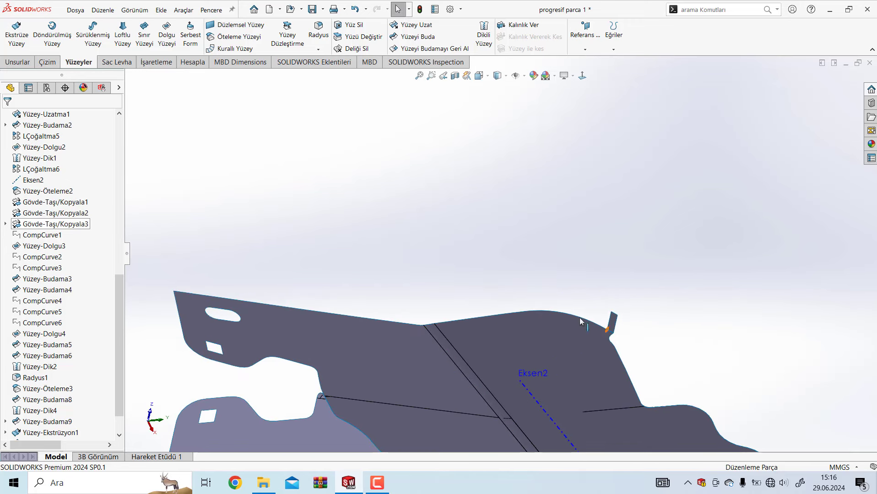
{"action": "scroll", "coordinate": [579, 318], "scroll_direction": "down", "scroll_amount": 2}
{"action": "scroll", "coordinate": [621, 320], "scroll_direction": "down", "scroll_amount": 2}
{"action": "scroll", "coordinate": [640, 397], "scroll_direction": "down", "scroll_amount": 1}
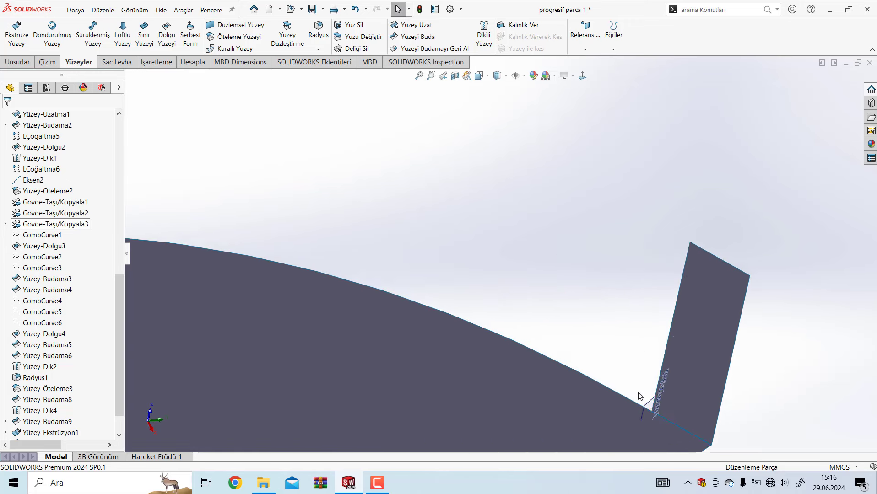
{"action": "left_click", "coordinate": [658, 400]}
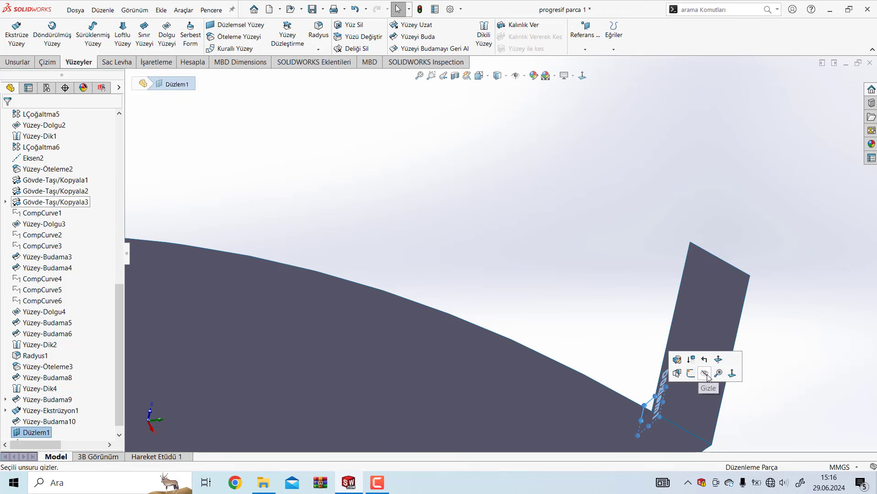
{"action": "left_click", "coordinate": [705, 374]}
Run a swept surface with the tab edge as profile and the curved top edge as path
{"action": "scroll", "coordinate": [511, 269], "scroll_direction": "up", "scroll_amount": 2}
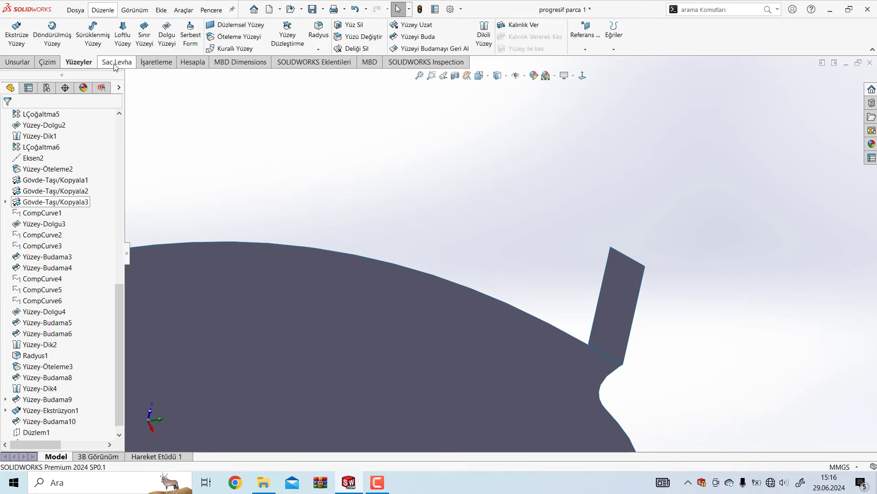
{"action": "left_click", "coordinate": [93, 34]}
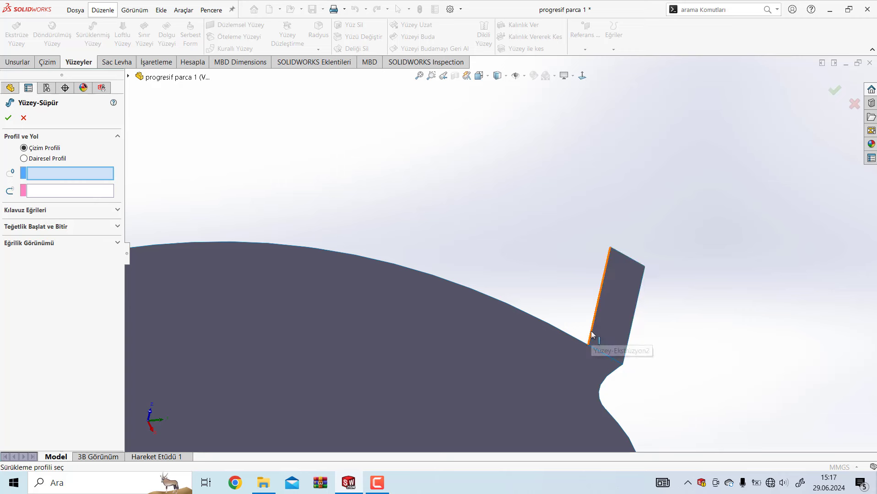
{"action": "left_click", "coordinate": [592, 335]}
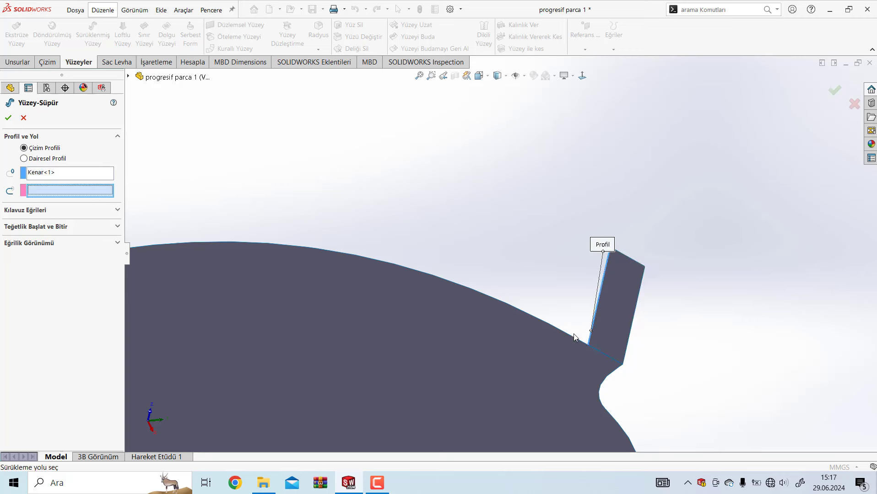
{"action": "left_click", "coordinate": [573, 338]}
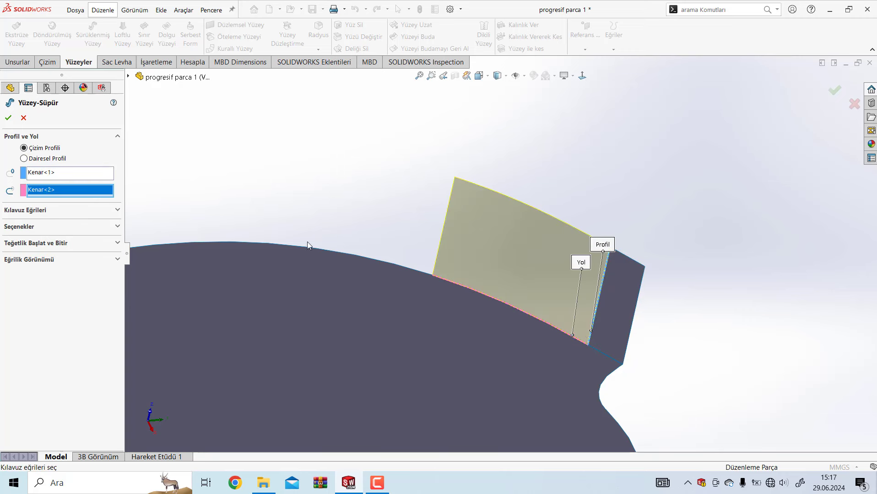
{"action": "left_click", "coordinate": [8, 119]}
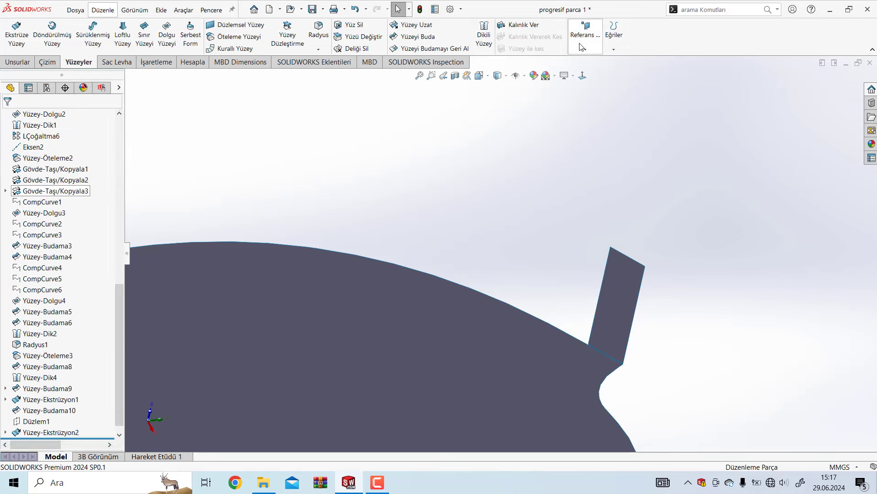
{"action": "left_click", "coordinate": [585, 49]}
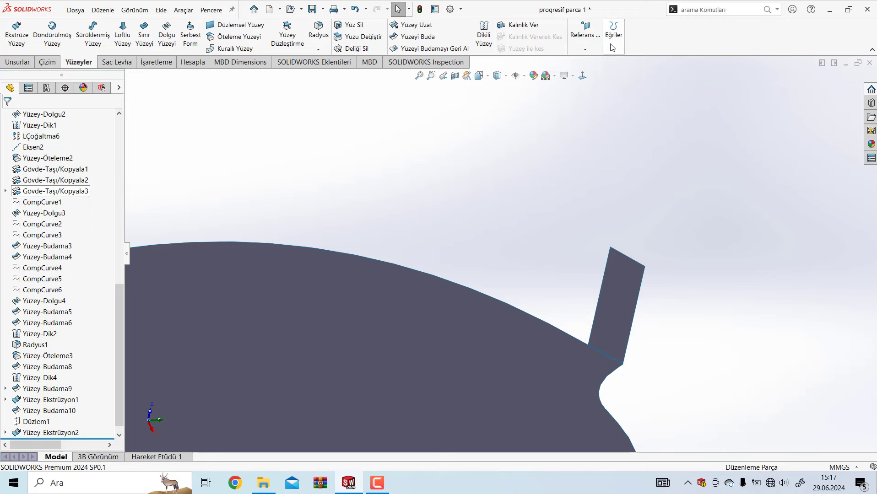
Begin a composite curve from the first six top-edge segments
{"action": "left_click", "coordinate": [640, 84]}
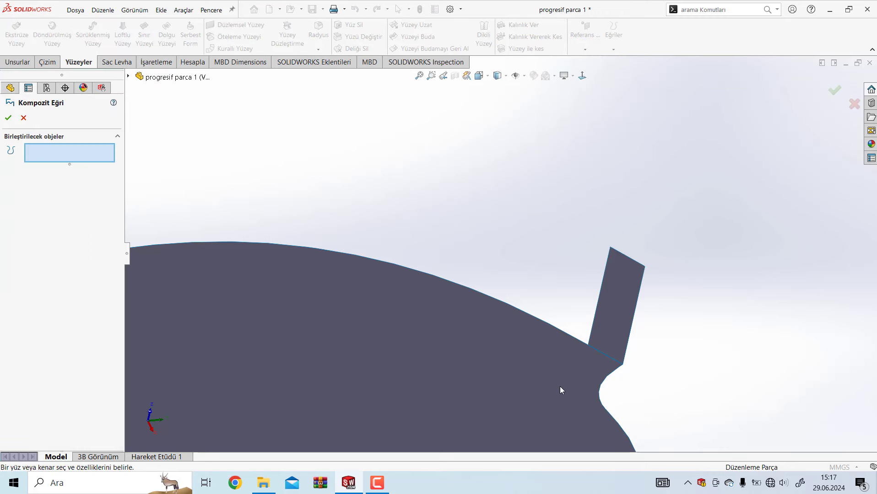
{"action": "left_click", "coordinate": [579, 343]}
{"action": "left_click", "coordinate": [425, 275]}
{"action": "scroll", "coordinate": [332, 244], "scroll_direction": "up", "scroll_amount": 2}
{"action": "scroll", "coordinate": [314, 257], "scroll_direction": "up", "scroll_amount": 2}
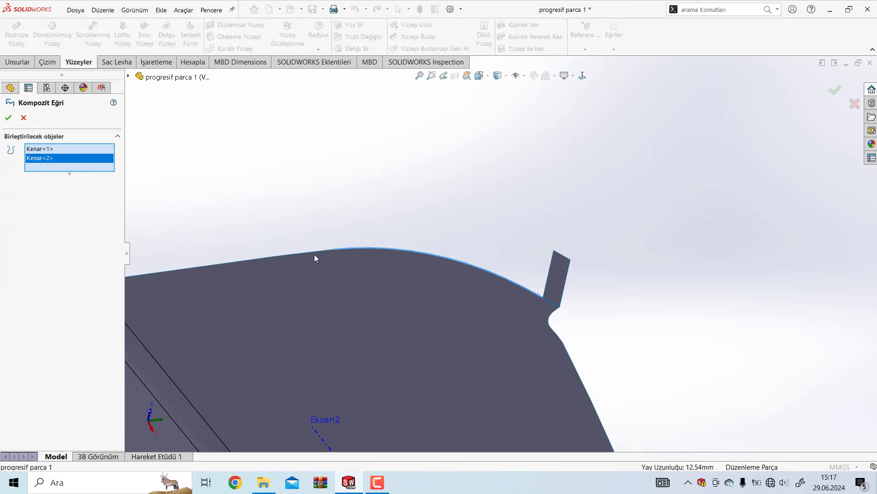
{"action": "left_click", "coordinate": [314, 254]}
{"action": "scroll", "coordinate": [233, 287], "scroll_direction": "down", "scroll_amount": 3}
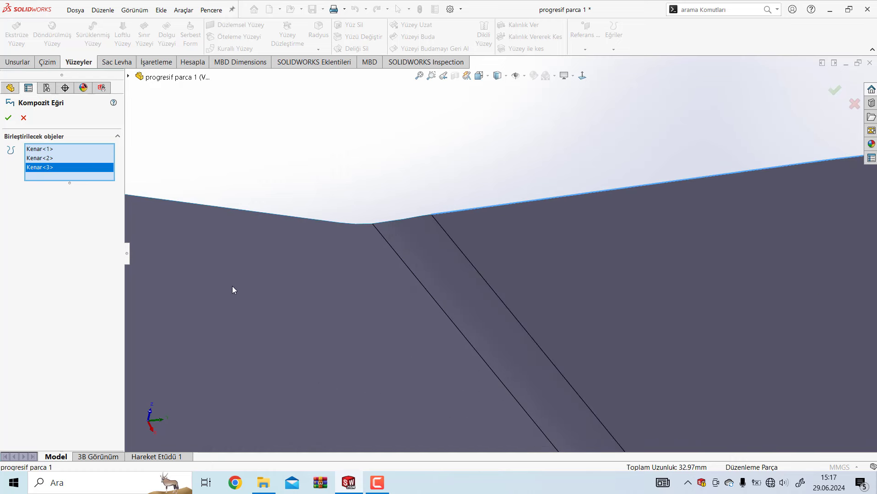
{"action": "left_click", "coordinate": [418, 216]}
{"action": "left_click", "coordinate": [395, 223]}
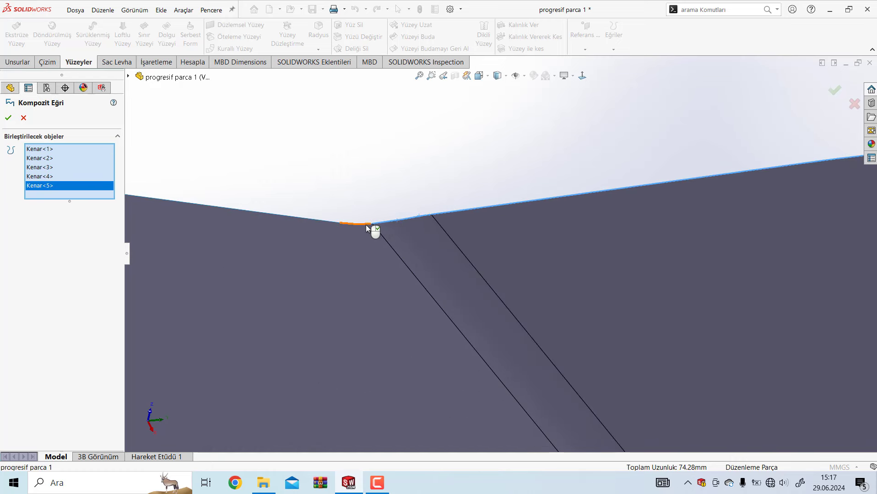
{"action": "left_click", "coordinate": [365, 225]}
{"action": "scroll", "coordinate": [359, 224], "scroll_direction": "down", "scroll_amount": 3}
Add the remaining four top-edge segments, completing the 185.38 mm composite curve
{"action": "middle_click_drag", "start_coordinate": [442, 246], "coordinate": [404, 270]}
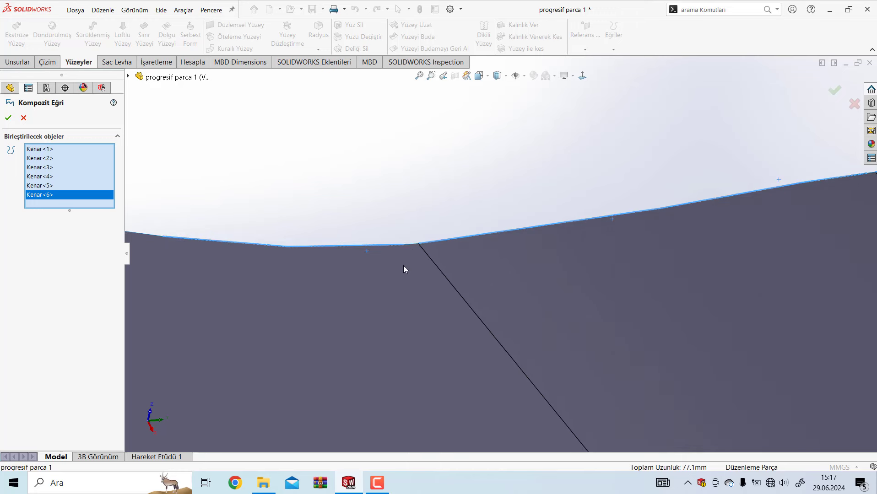
{"action": "left_click", "coordinate": [411, 248]}
{"action": "scroll", "coordinate": [376, 211], "scroll_direction": "up", "scroll_amount": 2}
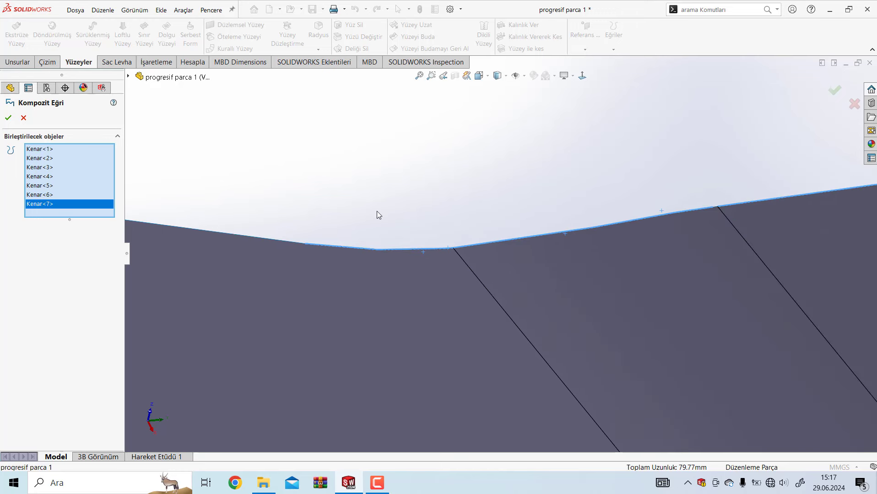
{"action": "middle_click_drag", "start_coordinate": [768, 208], "coordinate": [528, 235]}
{"action": "left_click", "coordinate": [521, 226]}
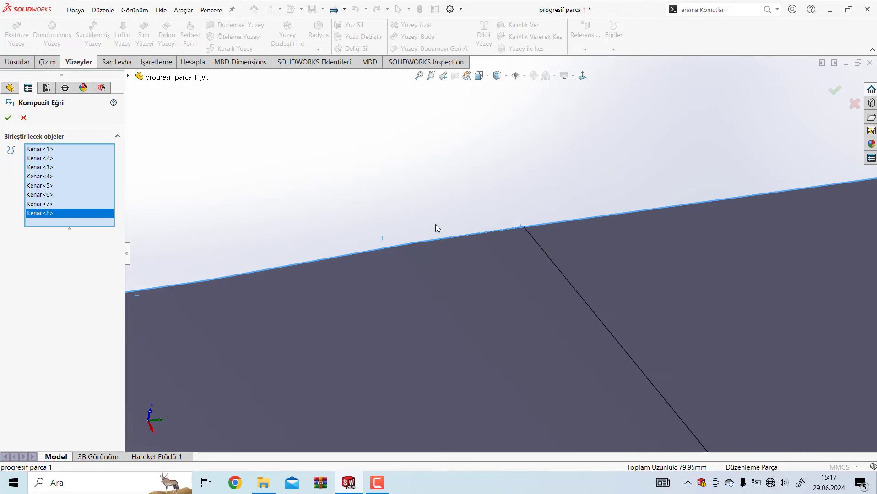
{"action": "mouse_move", "coordinate": [435, 224]}
{"action": "middle_mouse_down"}
{"action": "mouse_move", "coordinate": [348, 253]}
{"action": "mouse_move", "coordinate": [267, 261]}
{"action": "middle_mouse_up"}
{"action": "left_click", "coordinate": [295, 250]}
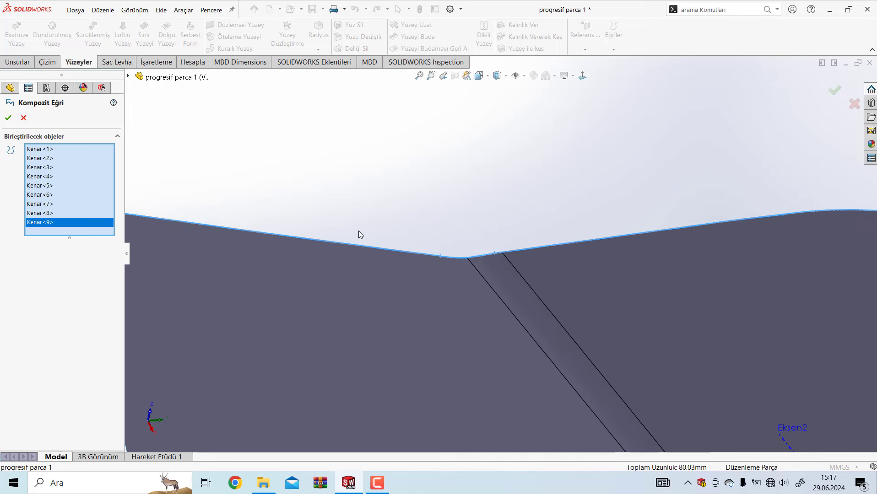
{"action": "middle_click_drag", "start_coordinate": [359, 231], "coordinate": [306, 224]}
{"action": "scroll", "coordinate": [297, 238], "scroll_direction": "down", "scroll_amount": 4}
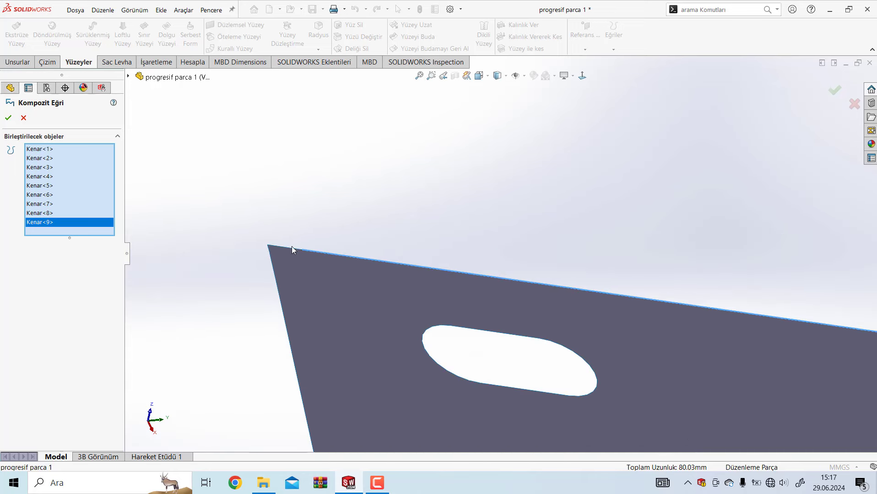
{"action": "left_click", "coordinate": [286, 246]}
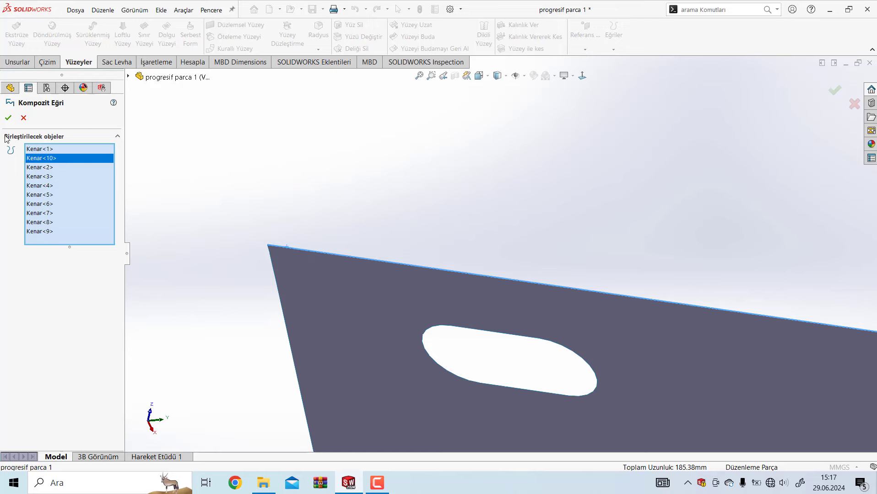
{"action": "scroll", "coordinate": [476, 193], "scroll_direction": "up", "scroll_amount": 1}
{"action": "scroll", "coordinate": [544, 255], "scroll_direction": "up", "scroll_amount": 4}
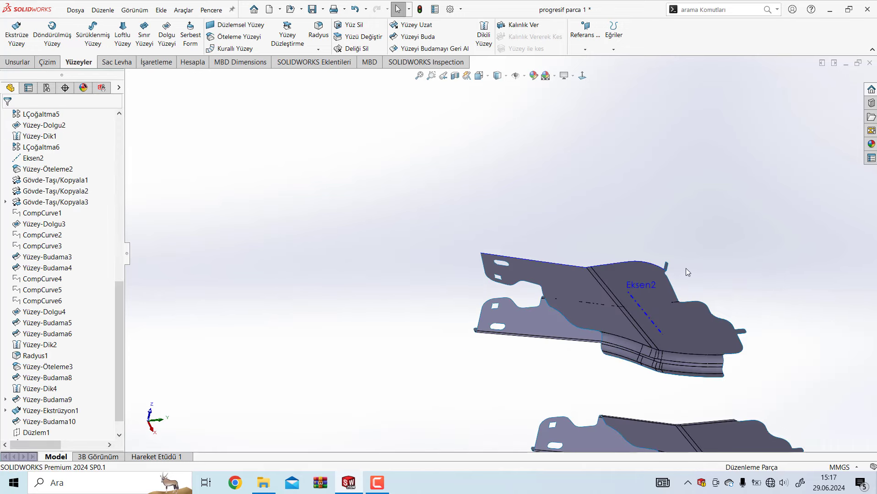
{"action": "scroll", "coordinate": [658, 260], "scroll_direction": "down", "scroll_amount": 3}
Sweep the tab's edge Kenar<1> along CompCurve7 to create Yüzey-Süpür1
{"action": "scroll", "coordinate": [657, 260], "scroll_direction": "down", "scroll_amount": 3}
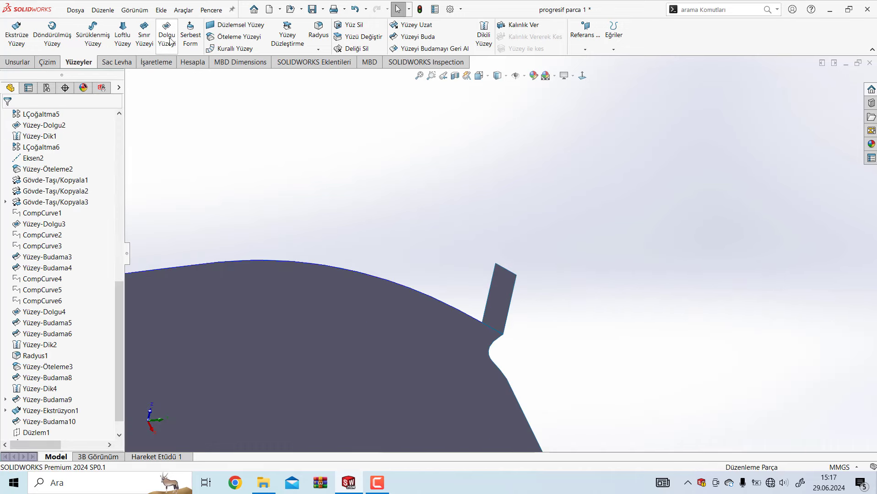
{"action": "left_click", "coordinate": [93, 35]}
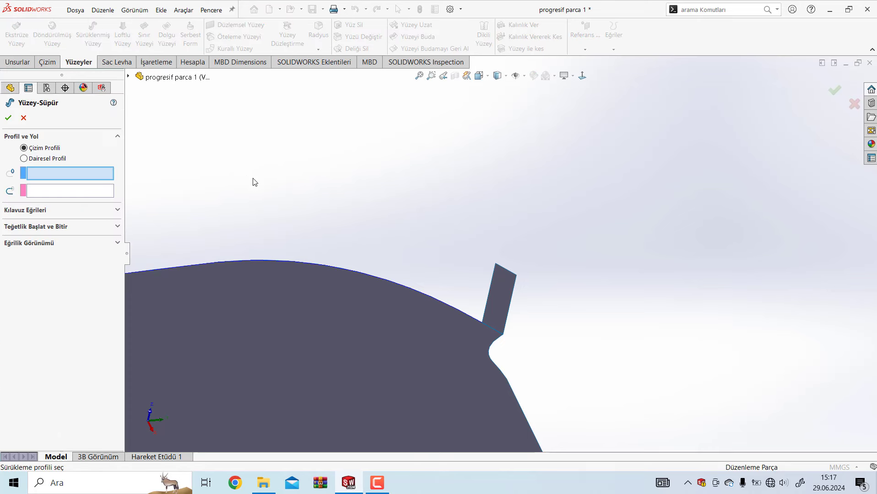
{"action": "left_click", "coordinate": [488, 297]}
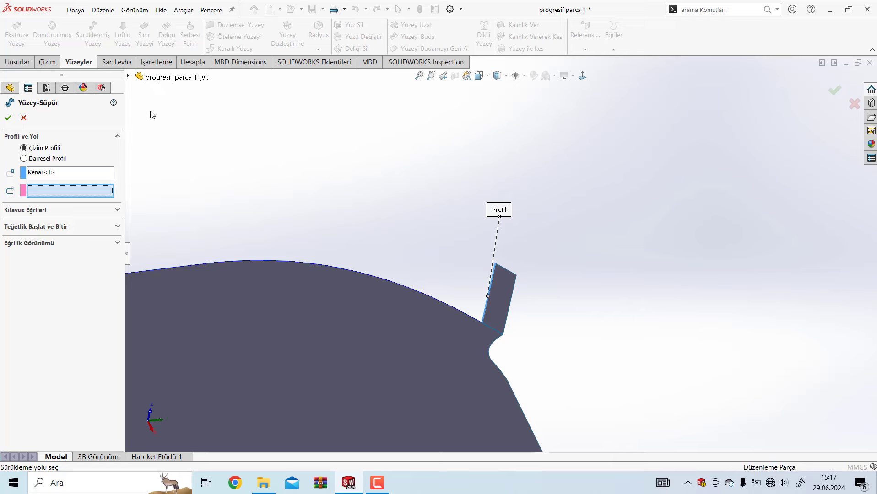
{"action": "left_click", "coordinate": [129, 78]}
{"action": "scroll", "coordinate": [191, 267], "scroll_direction": "down", "scroll_amount": 5}
{"action": "scroll", "coordinate": [190, 269], "scroll_direction": "down", "scroll_amount": 5}
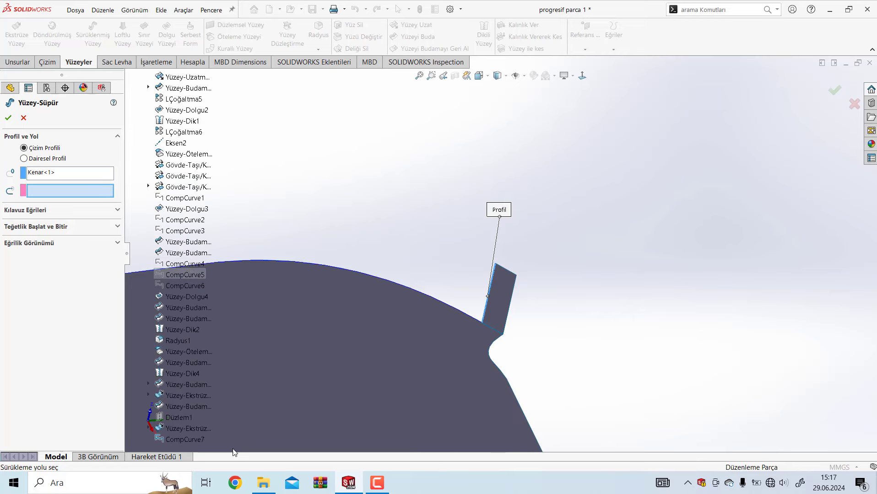
{"action": "left_click", "coordinate": [192, 440]}
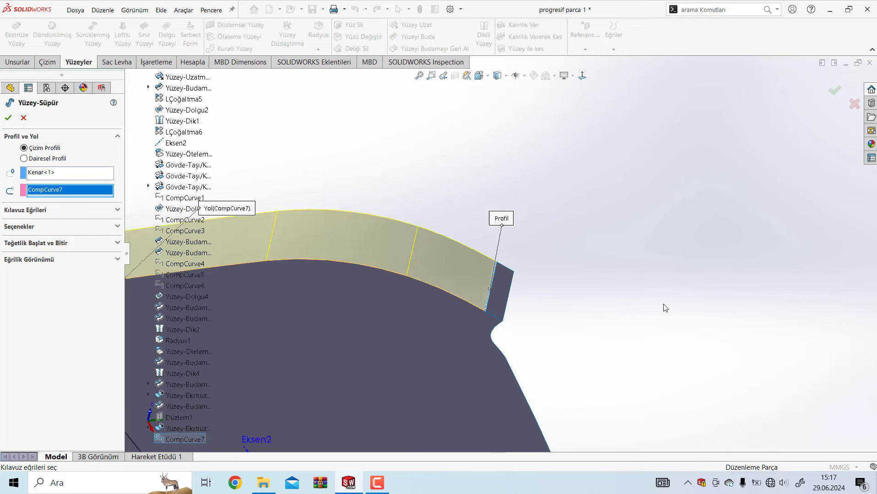
{"action": "scroll", "coordinate": [645, 310], "scroll_direction": "up", "scroll_amount": 5}
{"action": "left_click", "coordinate": [6, 115]}
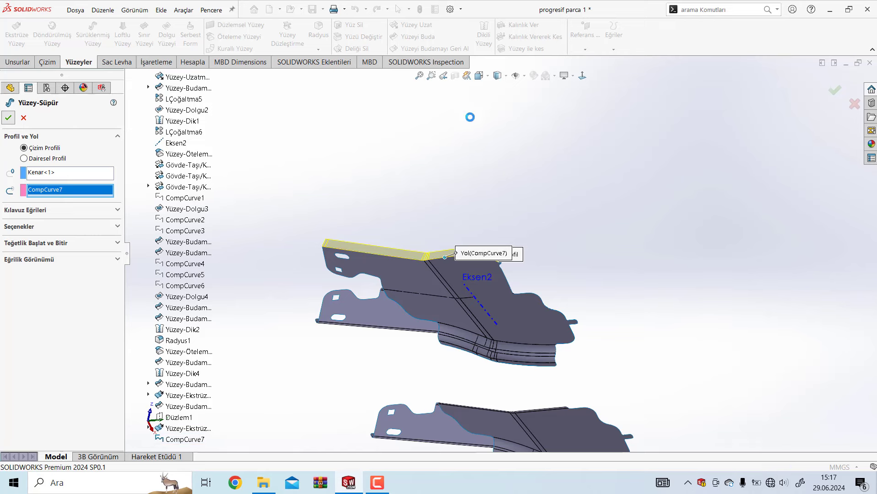
{"action": "scroll", "coordinate": [518, 269], "scroll_direction": "up", "scroll_amount": 5}
Knit Yüzey-Ekstrüzyon2, Yüzey-Süpür1 and Yüzey-Budama10 into one surface, Yüzey-Dik5
{"action": "scroll", "coordinate": [518, 269], "scroll_direction": "down", "scroll_amount": 2}
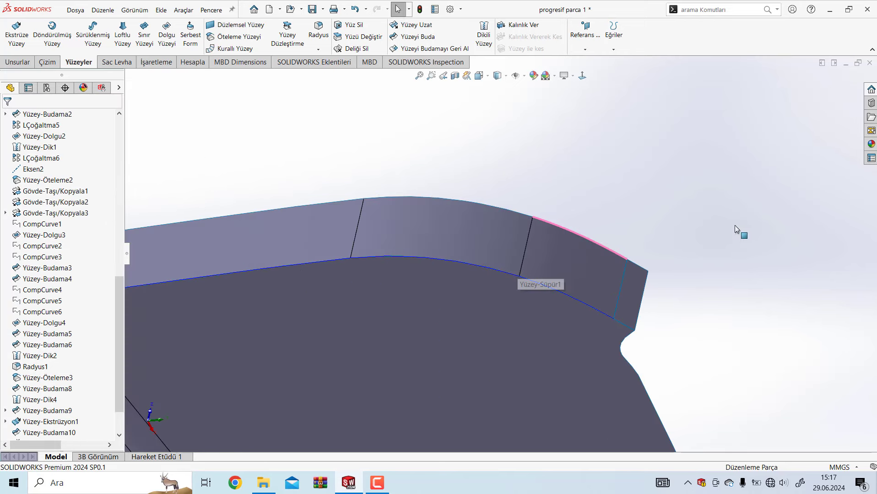
{"action": "left_click", "coordinate": [483, 32]}
{"action": "left_click", "coordinate": [630, 291]}
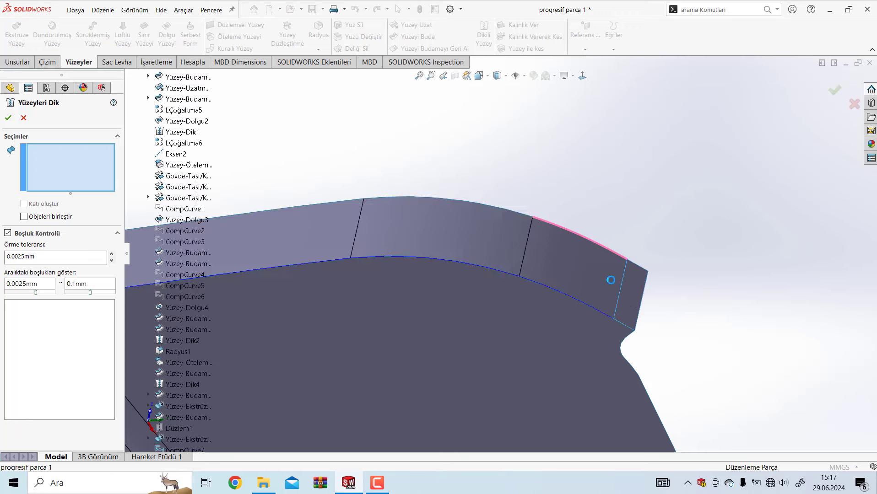
{"action": "left_click", "coordinate": [601, 274]}
{"action": "scroll", "coordinate": [714, 344], "scroll_direction": "up", "scroll_amount": 2}
{"action": "scroll", "coordinate": [650, 323], "scroll_direction": "up", "scroll_amount": 2}
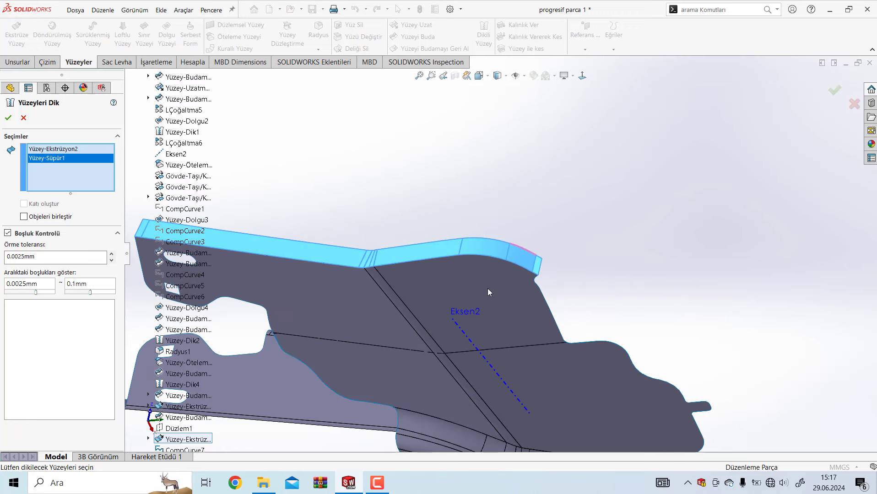
{"action": "left_click", "coordinate": [502, 281]}
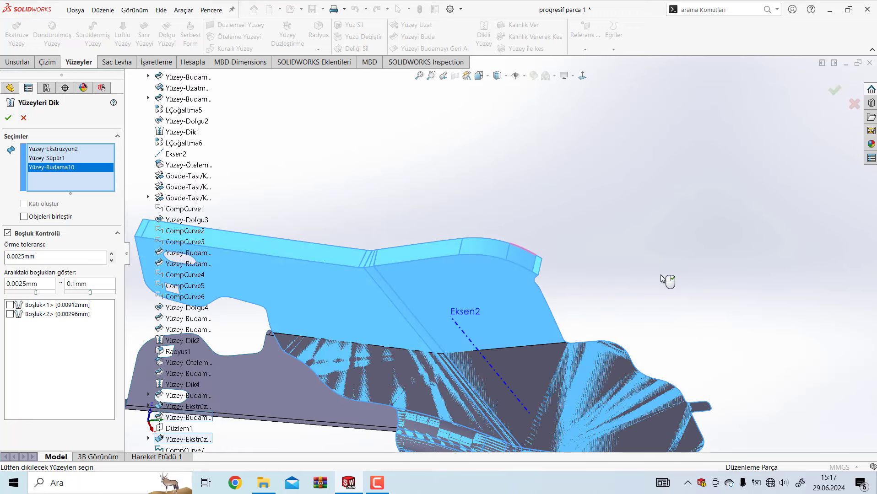
Hide CompCurve7 from the FeatureManager tree
{"action": "scroll", "coordinate": [668, 278], "scroll_direction": "up", "scroll_amount": 2}
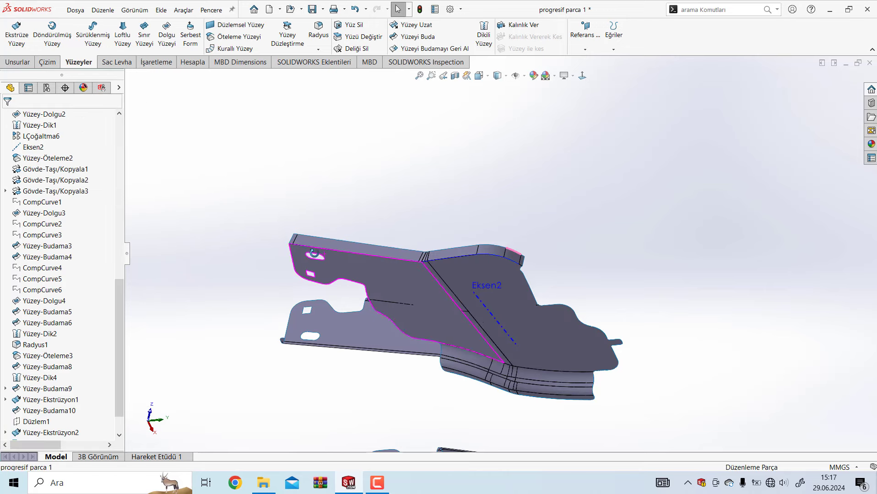
{"action": "scroll", "coordinate": [350, 219], "scroll_direction": "down", "scroll_amount": 3}
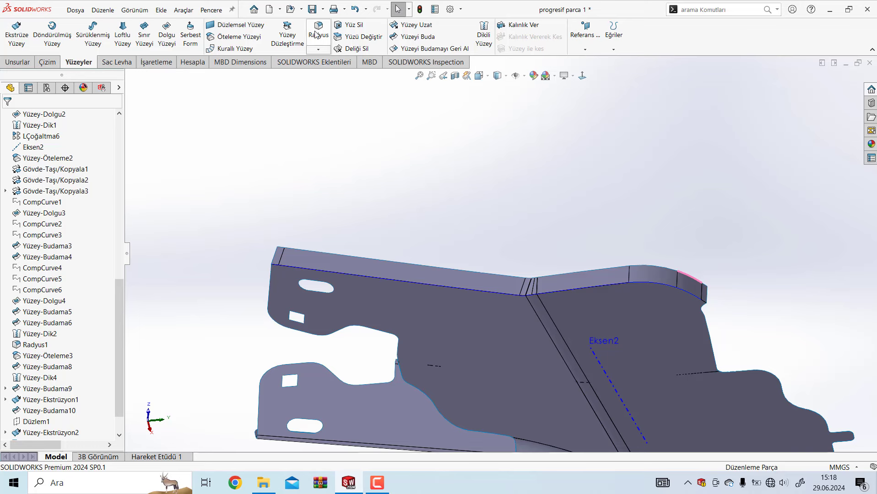
{"action": "scroll", "coordinate": [60, 366], "scroll_direction": "down", "scroll_amount": 1}
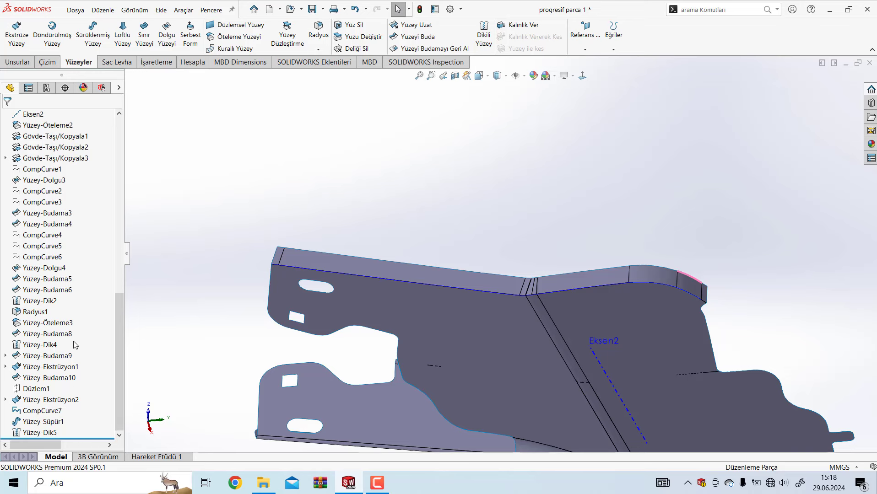
{"action": "left_click", "coordinate": [48, 411]}
{"action": "left_click", "coordinate": [55, 399]}
{"action": "left_click", "coordinate": [338, 273]}
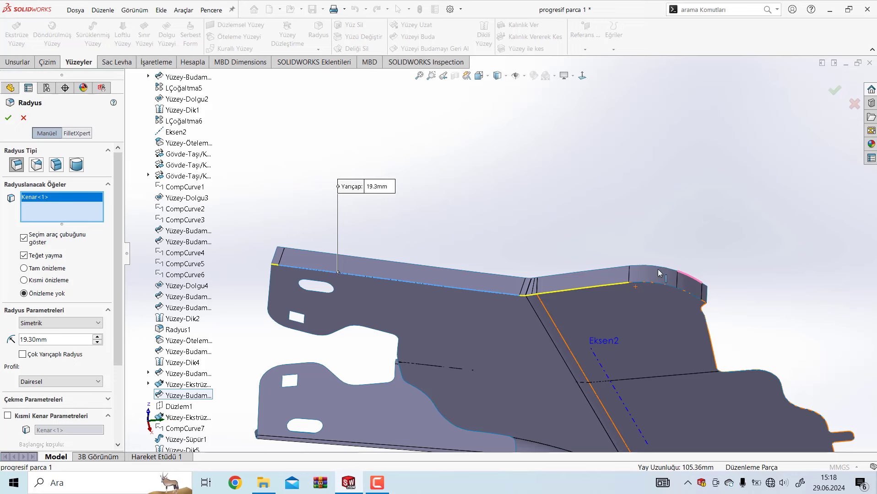
{"action": "scroll", "coordinate": [673, 300], "scroll_direction": "down", "scroll_amount": 2}
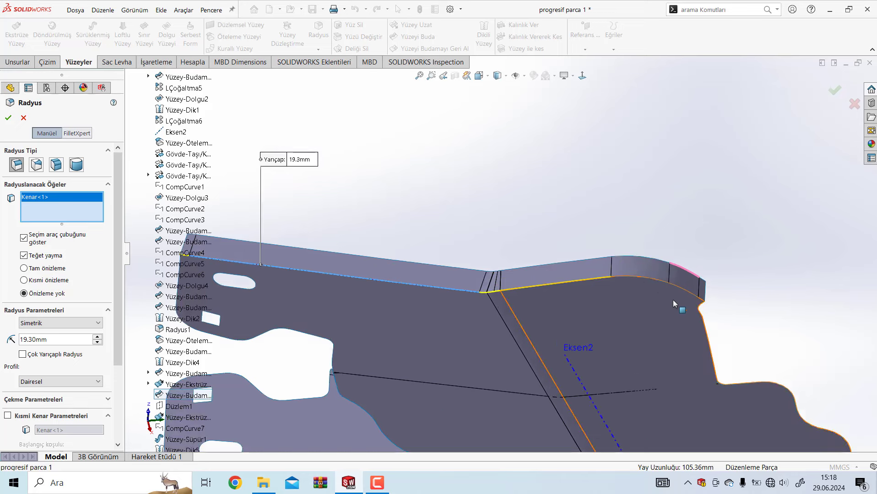
{"action": "scroll", "coordinate": [673, 299], "scroll_direction": "down", "scroll_amount": 4}
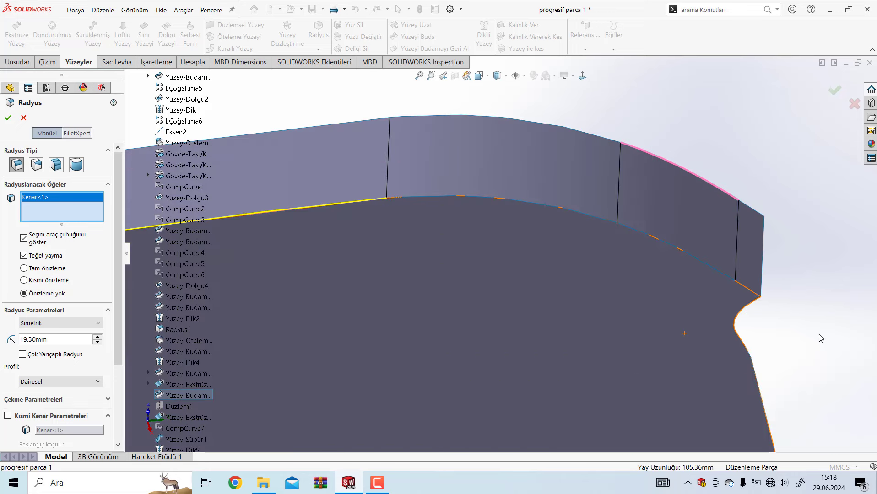
{"action": "left_click", "coordinate": [752, 294]}
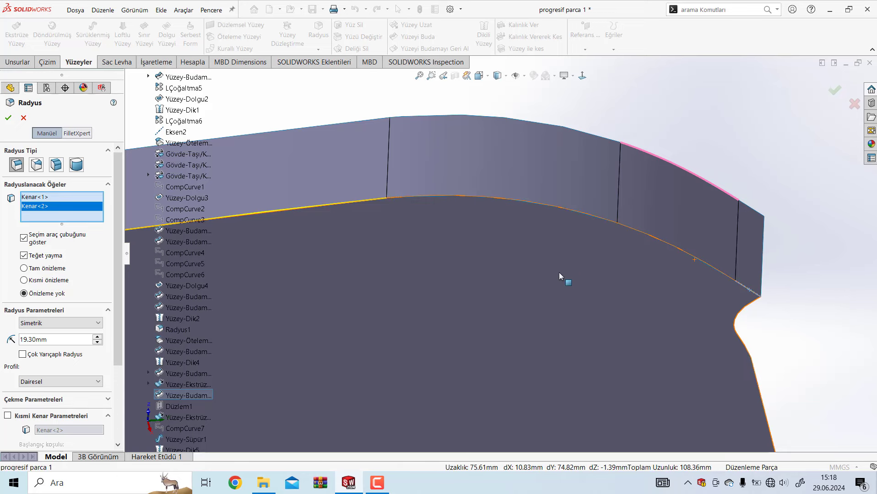
{"action": "scroll", "coordinate": [590, 233], "scroll_direction": "up", "scroll_amount": 2}
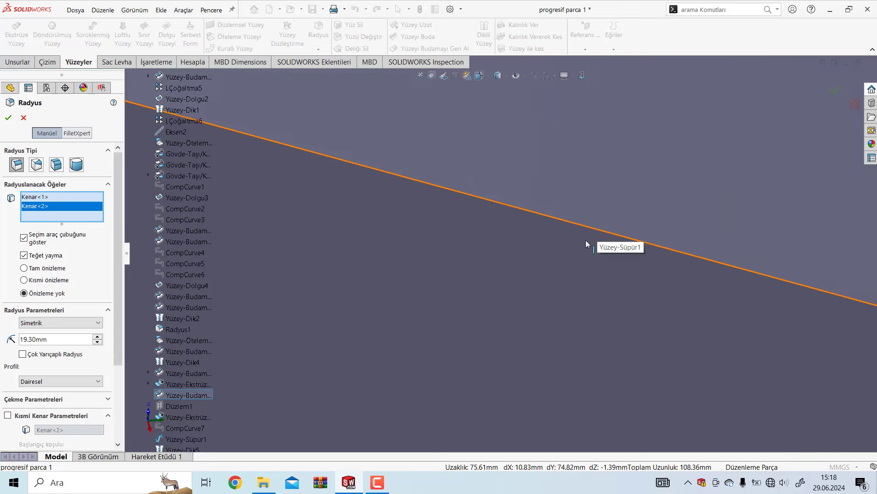
{"action": "scroll", "coordinate": [563, 256], "scroll_direction": "up", "scroll_amount": 3}
{"action": "scroll", "coordinate": [550, 268], "scroll_direction": "up", "scroll_amount": 3}
{"action": "key", "text": "Return"}
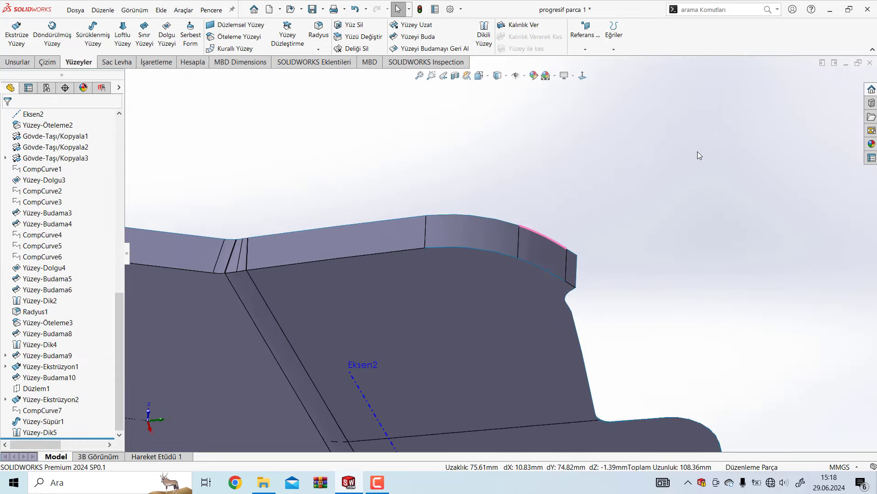
{"action": "left_click", "coordinate": [45, 433]}
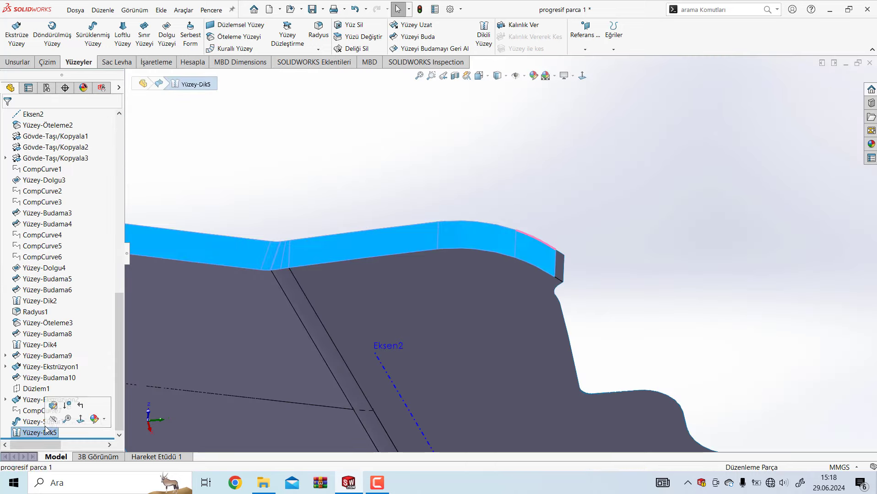
{"action": "left_click", "coordinate": [51, 404]}
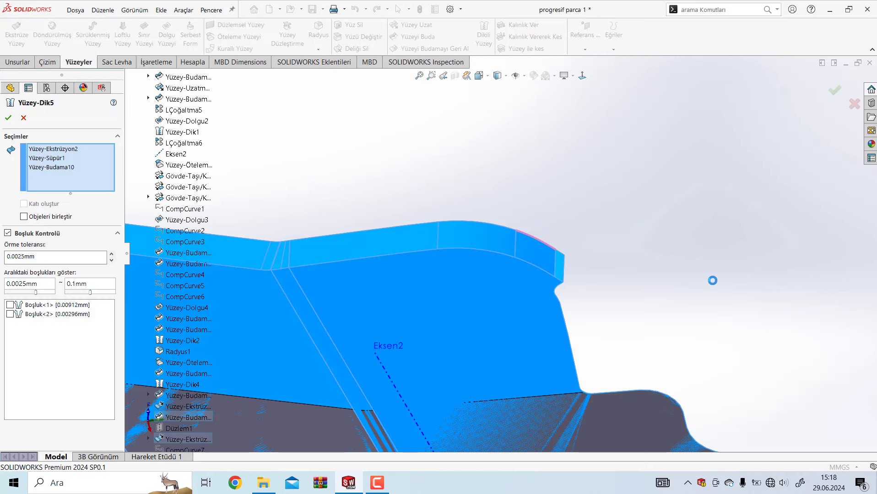
{"action": "left_click", "coordinate": [19, 256]}
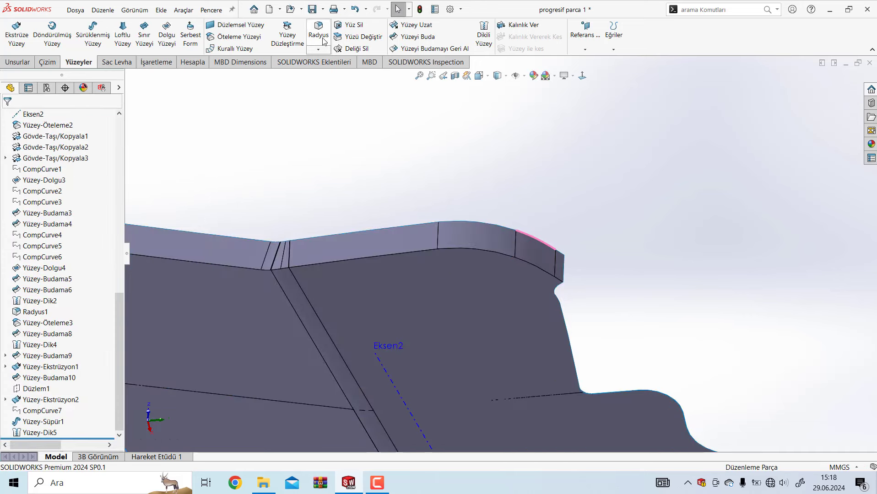
Fillet the rim's lower edge with a 4.3 mm radius
{"action": "left_click", "coordinate": [323, 41]}
{"action": "left_click", "coordinate": [499, 253]}
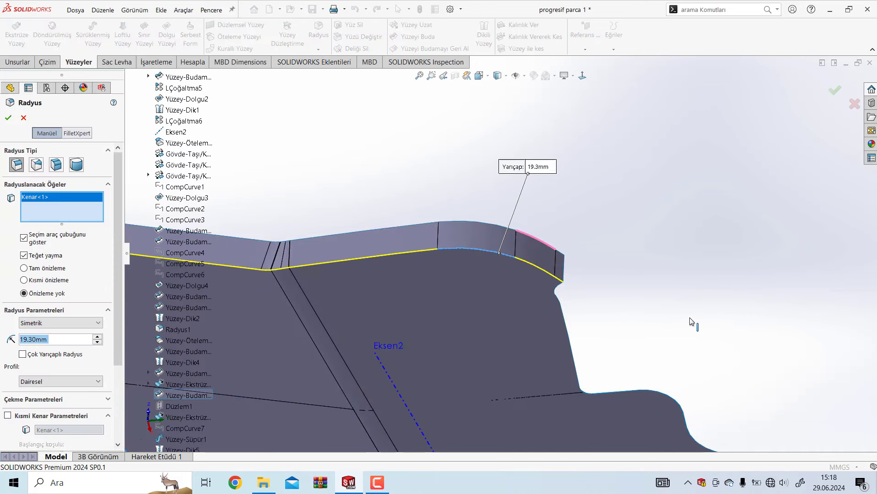
{"action": "type", "text": "4"}
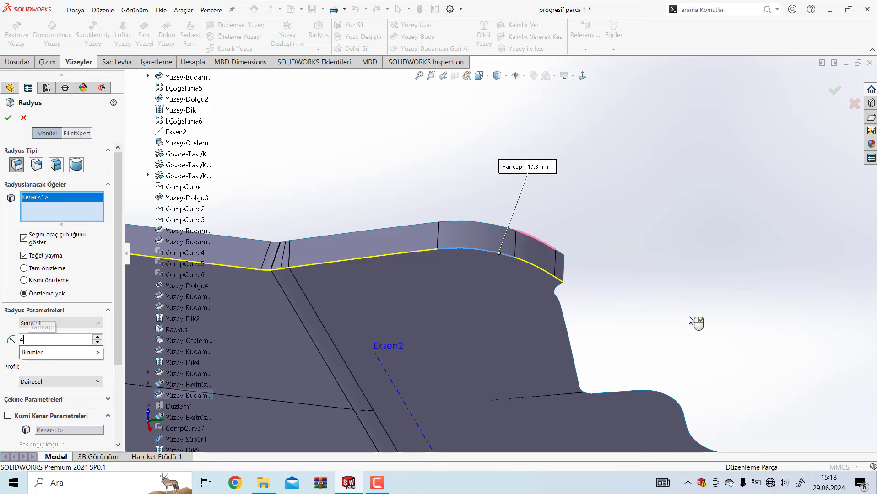
{"action": "type", "text": ".3"}
{"action": "key", "text": "Return"}
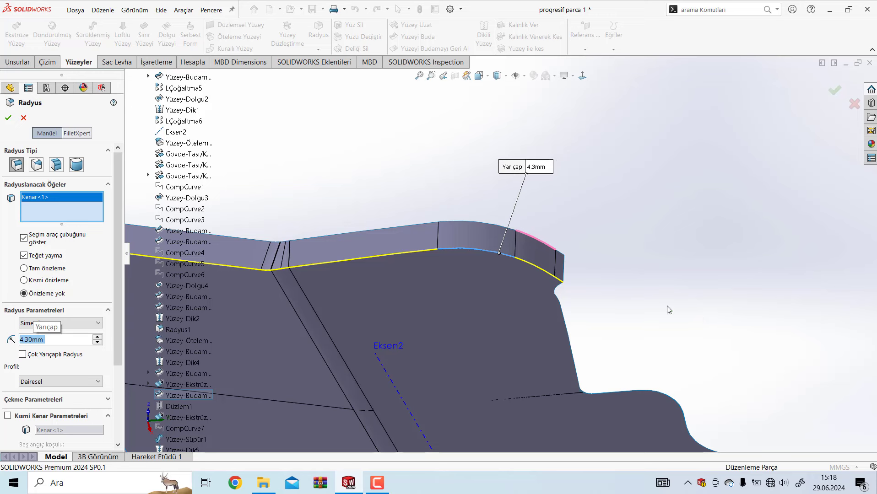
{"action": "left_click", "coordinate": [8, 118]}
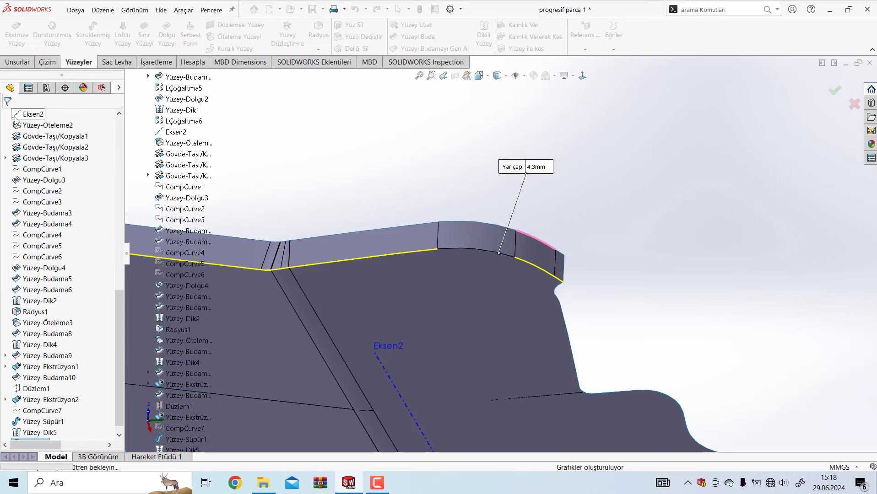
Edit fillet Radyus2 to include the second rim edge
{"action": "scroll", "coordinate": [265, 241], "scroll_direction": "up", "scroll_amount": 3}
{"action": "scroll", "coordinate": [236, 254], "scroll_direction": "down", "scroll_amount": 3}
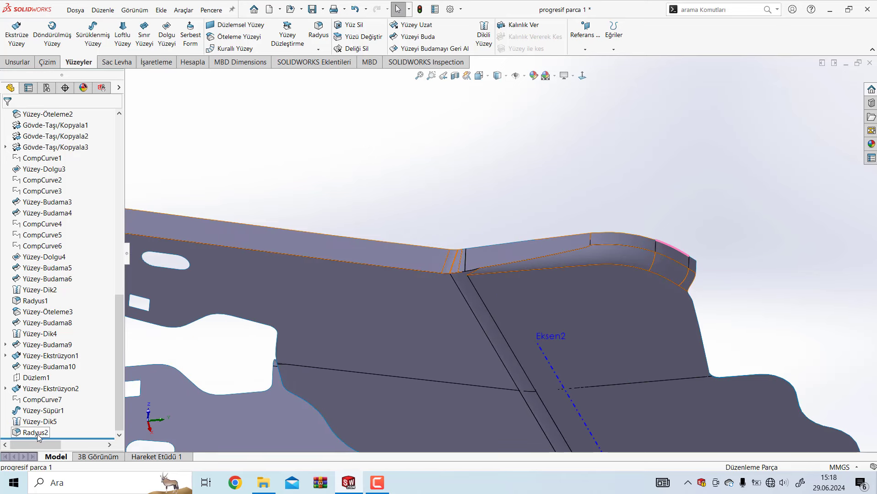
{"action": "left_click", "coordinate": [37, 432]}
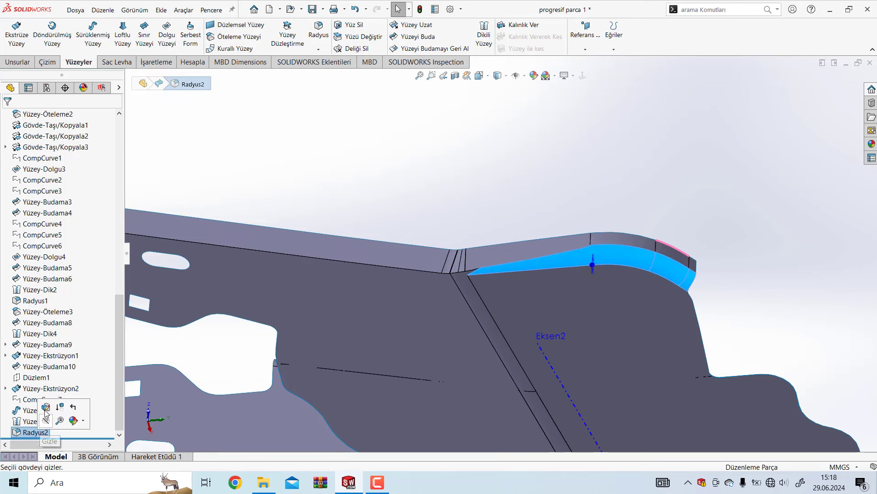
{"action": "left_click", "coordinate": [426, 274]}
{"action": "left_click", "coordinate": [9, 118]}
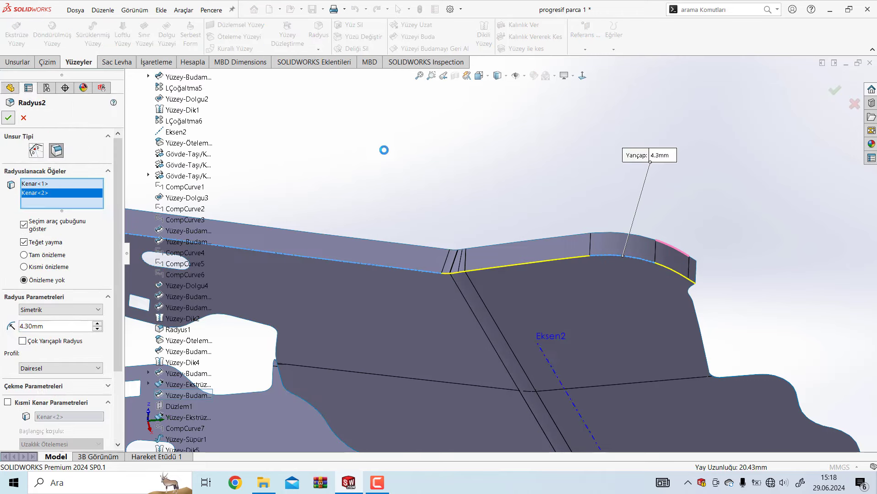
{"action": "scroll", "coordinate": [392, 184], "scroll_direction": "up", "scroll_amount": 3}
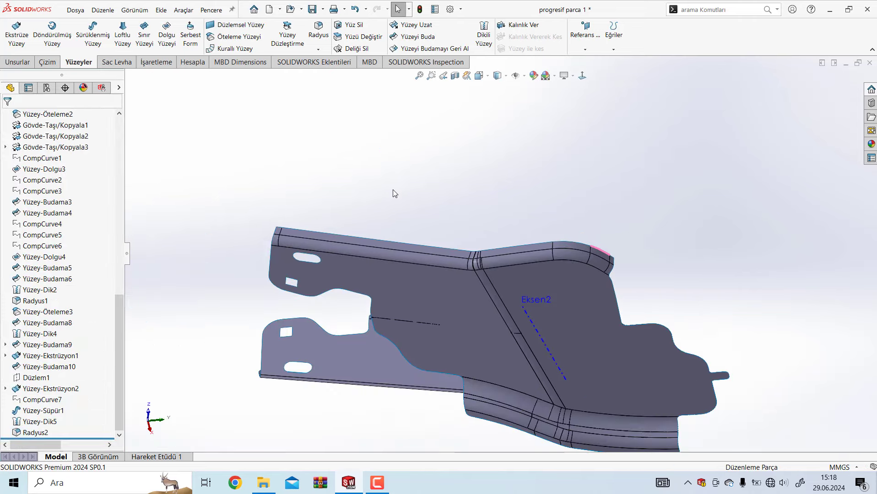
Hide the surface body copy overlapping the first station
{"action": "mouse_move", "coordinate": [345, 228]}
{"action": "middle_mouse_down"}
{"action": "mouse_move", "coordinate": [327, 412]}
{"action": "mouse_move", "coordinate": [312, 196]}
{"action": "middle_mouse_up"}
{"action": "scroll", "coordinate": [311, 195], "scroll_direction": "down", "scroll_amount": 3}
{"action": "scroll", "coordinate": [312, 196], "scroll_direction": "up", "scroll_amount": 2}
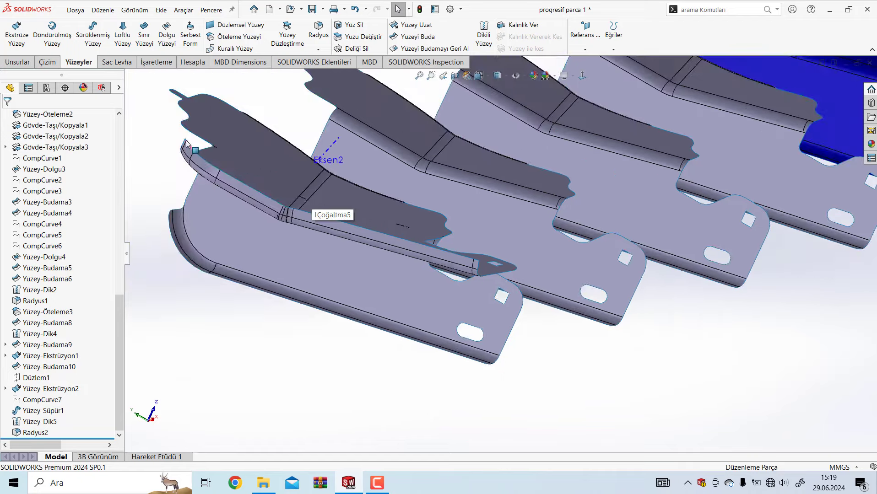
{"action": "scroll", "coordinate": [312, 195], "scroll_direction": "down", "scroll_amount": 5}
{"action": "mouse_move", "coordinate": [394, 284]}
{"action": "middle_mouse_down"}
{"action": "mouse_move", "coordinate": [304, 251]}
{"action": "mouse_move", "coordinate": [288, 343]}
{"action": "mouse_move", "coordinate": [285, 262]}
{"action": "mouse_move", "coordinate": [586, 273]}
{"action": "middle_mouse_up"}
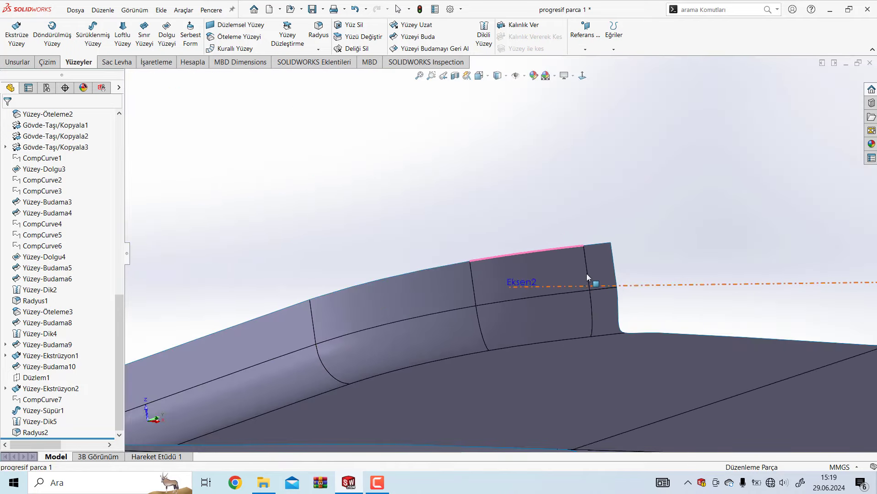
{"action": "scroll", "coordinate": [660, 241], "scroll_direction": "up", "scroll_amount": 4}
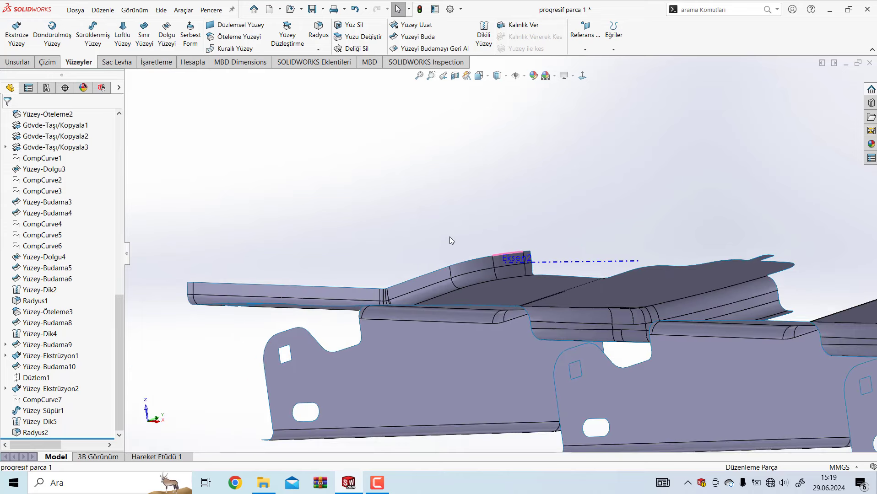
{"action": "mouse_move", "coordinate": [384, 245]}
{"action": "middle_mouse_down"}
{"action": "mouse_move", "coordinate": [400, 247]}
{"action": "mouse_move", "coordinate": [500, 330]}
{"action": "middle_mouse_up"}
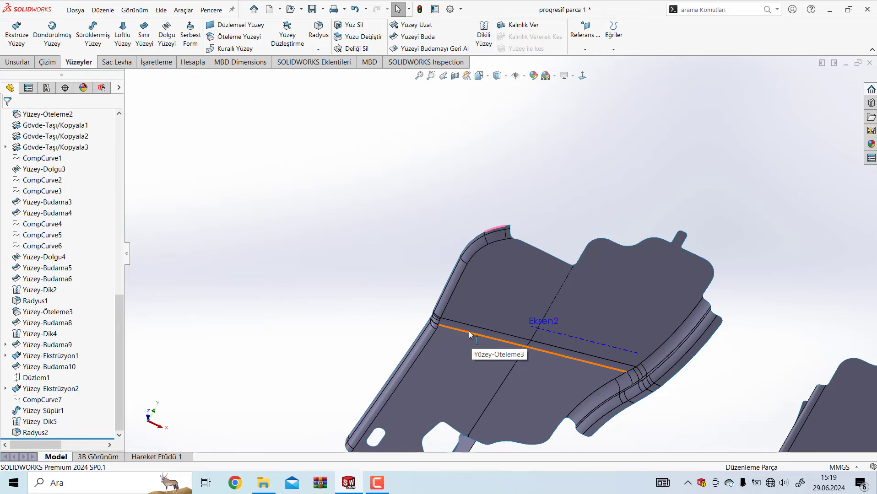
{"action": "scroll", "coordinate": [467, 333], "scroll_direction": "up", "scroll_amount": 3}
{"action": "mouse_move", "coordinate": [438, 385]}
{"action": "middle_mouse_down"}
{"action": "mouse_move", "coordinate": [439, 305]}
{"action": "mouse_move", "coordinate": [477, 366]}
{"action": "middle_mouse_up"}
{"action": "left_click", "coordinate": [493, 373]}
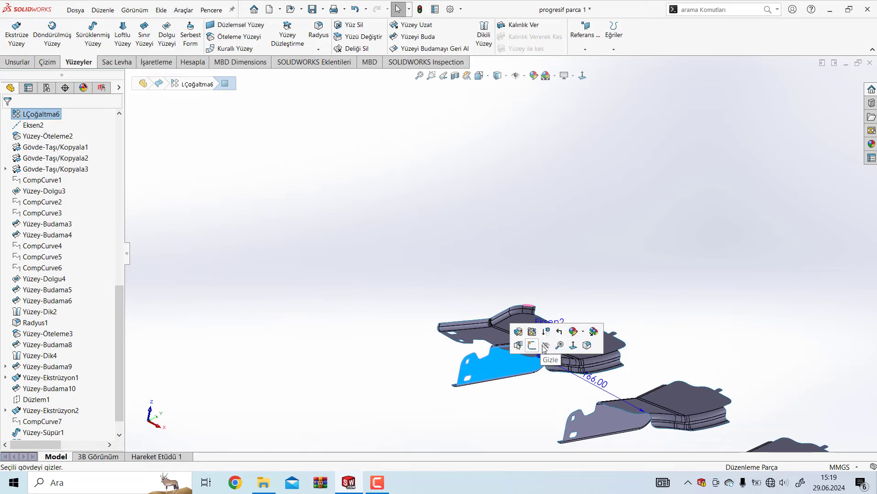
{"action": "left_click", "coordinate": [389, 390]}
Hide the Eksen2 reference axis and zoom out over the strip
{"action": "middle_click_drag", "start_coordinate": [484, 397], "coordinate": [507, 406]}
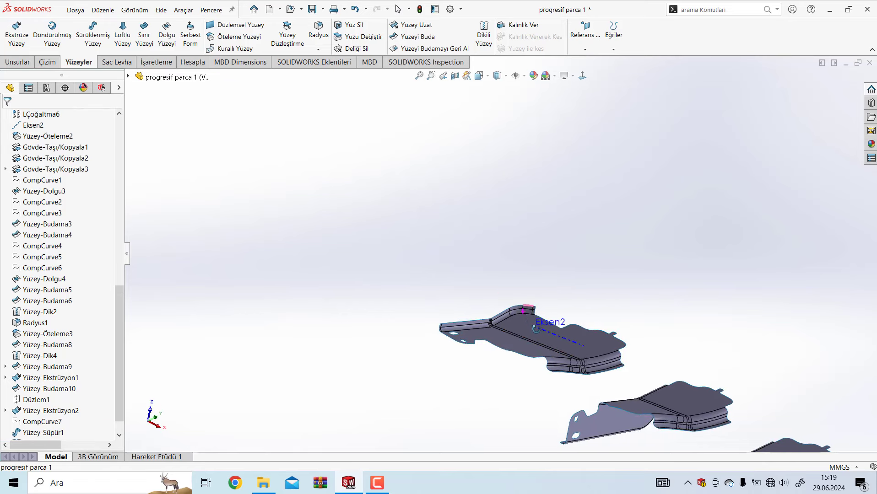
{"action": "scroll", "coordinate": [582, 384], "scroll_direction": "down", "scroll_amount": 3}
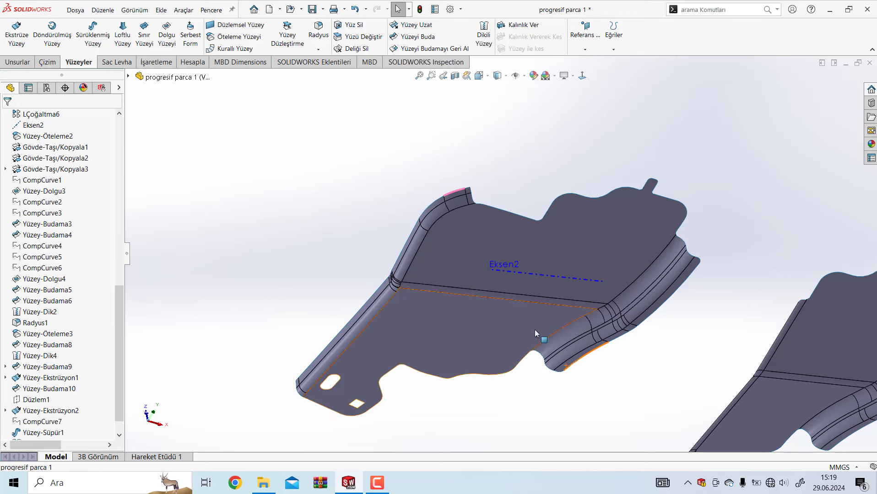
{"action": "left_click", "coordinate": [534, 277]}
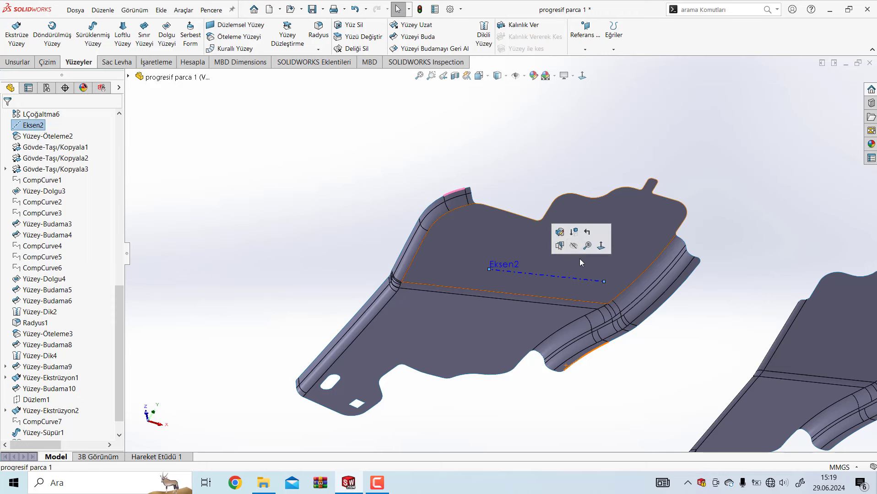
{"action": "left_click", "coordinate": [595, 249]}
{"action": "scroll", "coordinate": [342, 304], "scroll_direction": "up", "scroll_amount": 5}
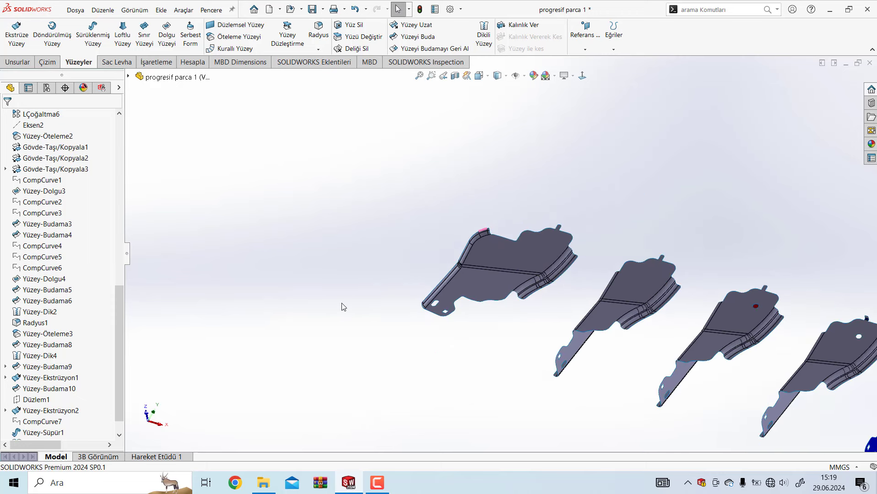
Group the four helper bodies, including Radyus2, LÇoğaltma6 and Gövde-Taşı/Kopyala1, into a new folder
{"action": "scroll", "coordinate": [41, 288], "scroll_direction": "up", "scroll_amount": 4}
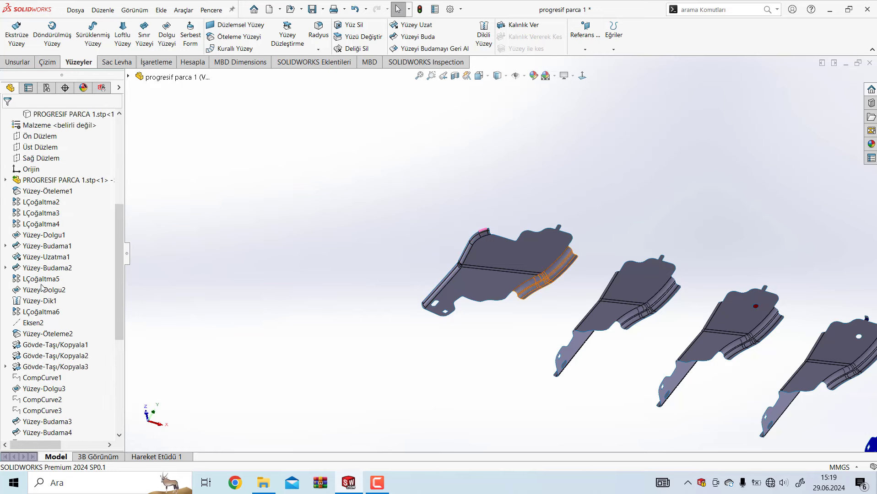
{"action": "scroll", "coordinate": [41, 287], "scroll_direction": "up", "scroll_amount": 6}
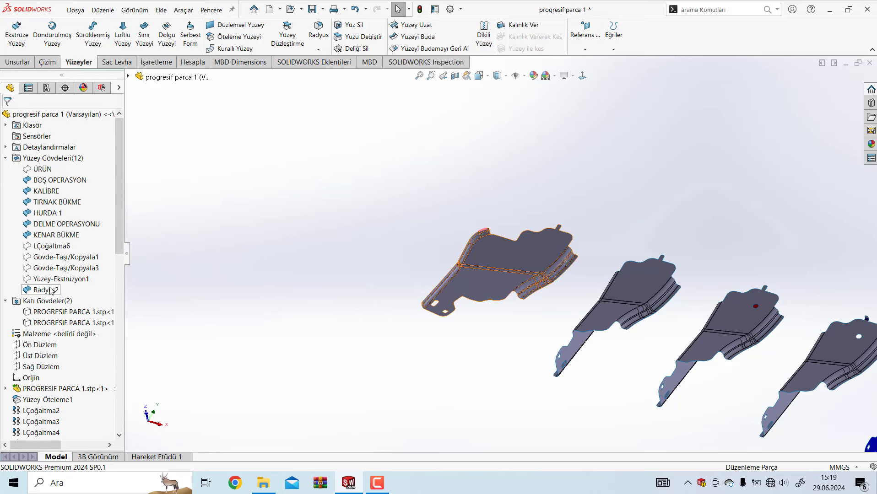
{"action": "left_click", "coordinate": [45, 290]}
{"action": "left_click", "coordinate": [41, 279]}
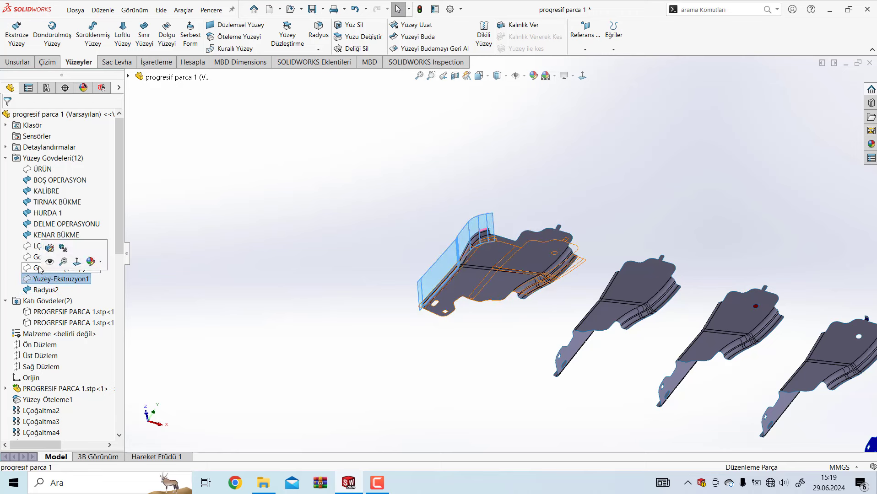
{"action": "left_click", "coordinate": [44, 246]}
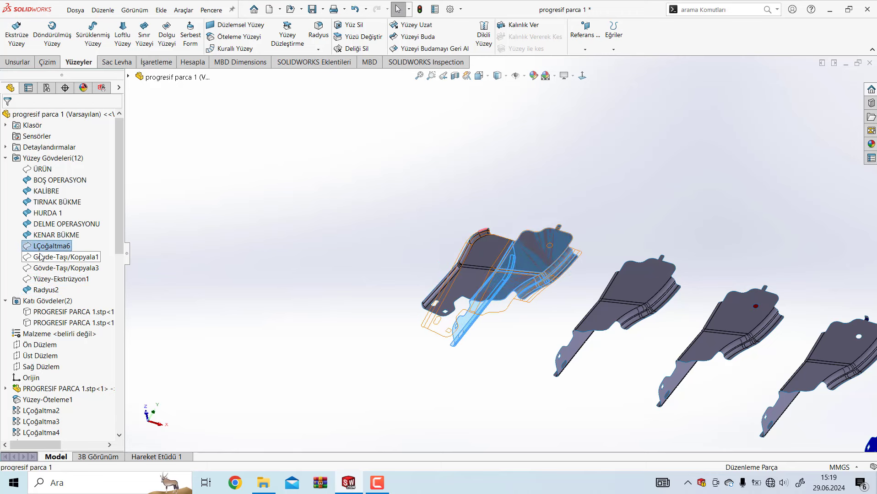
{"action": "left_click", "coordinate": [40, 257], "text": "ctrl"}
{"action": "left_click", "coordinate": [46, 279], "text": "ctrl"}
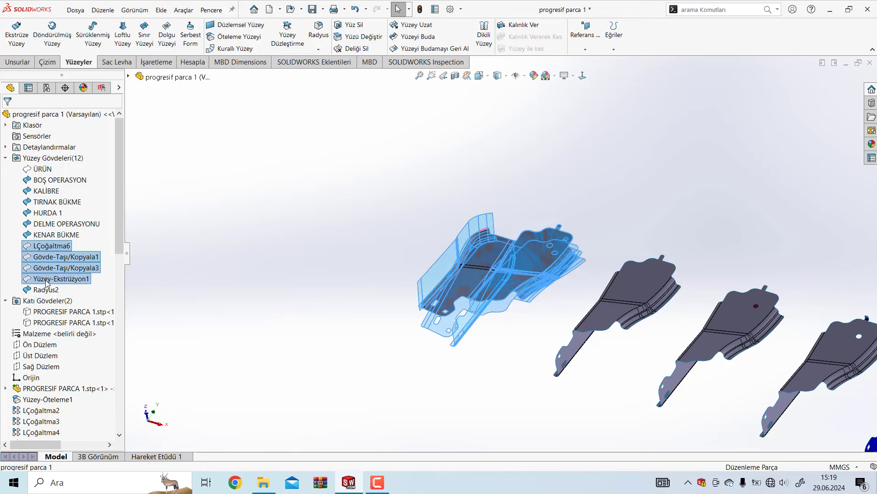
{"action": "right_click", "coordinate": [48, 282]}
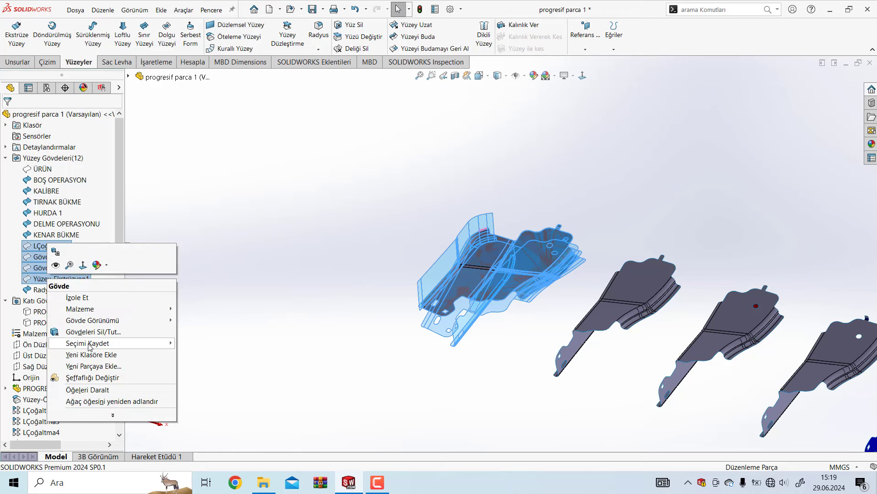
{"action": "left_click", "coordinate": [96, 355]}
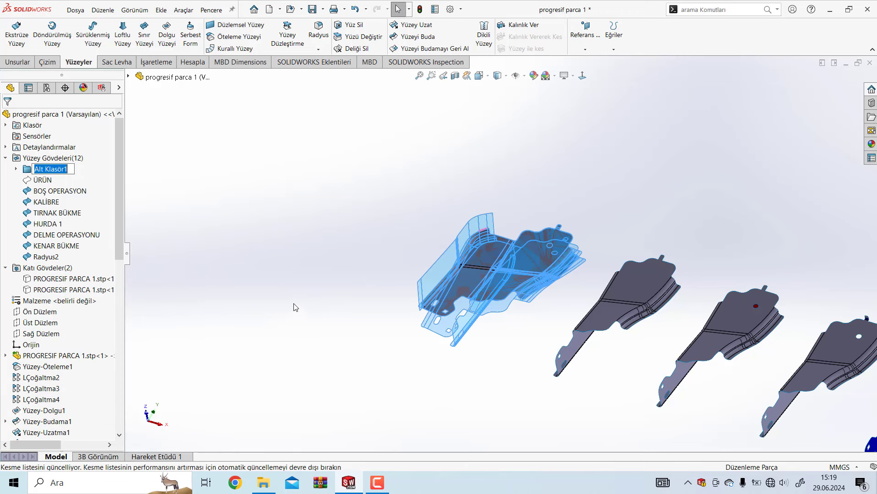
{"action": "key", "text": "Return"}
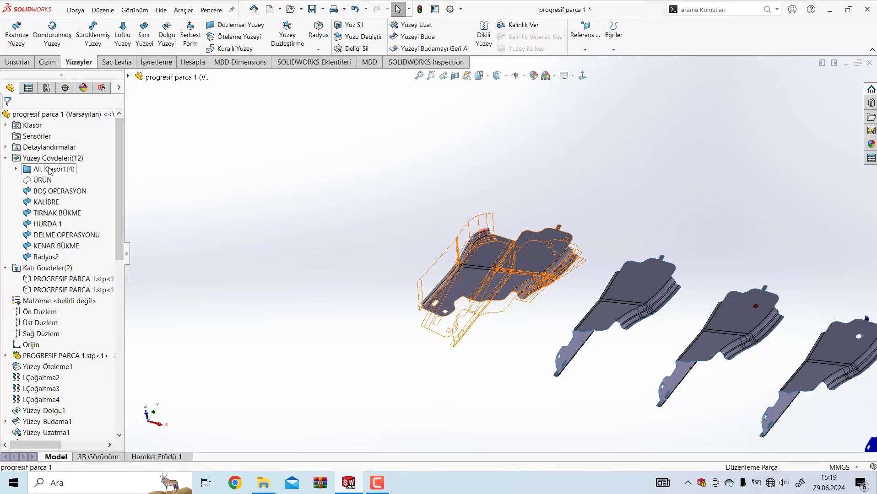
{"action": "left_click", "coordinate": [51, 170]}
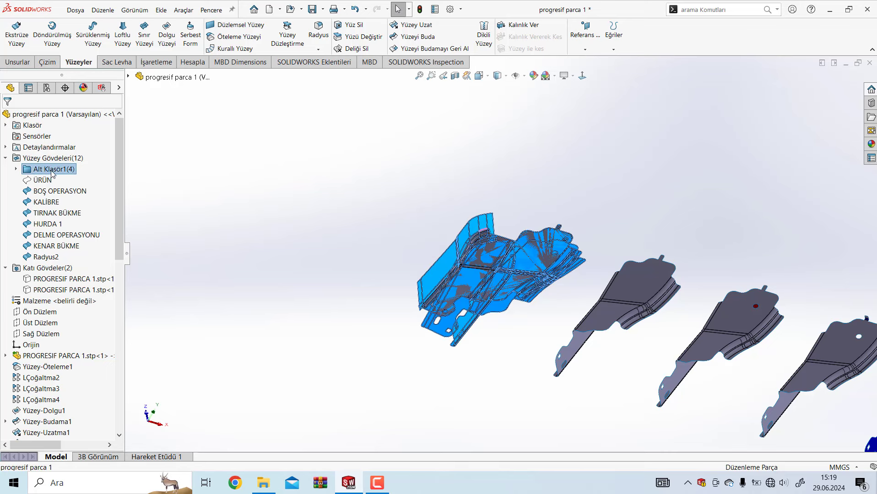
{"action": "left_click", "coordinate": [16, 169]}
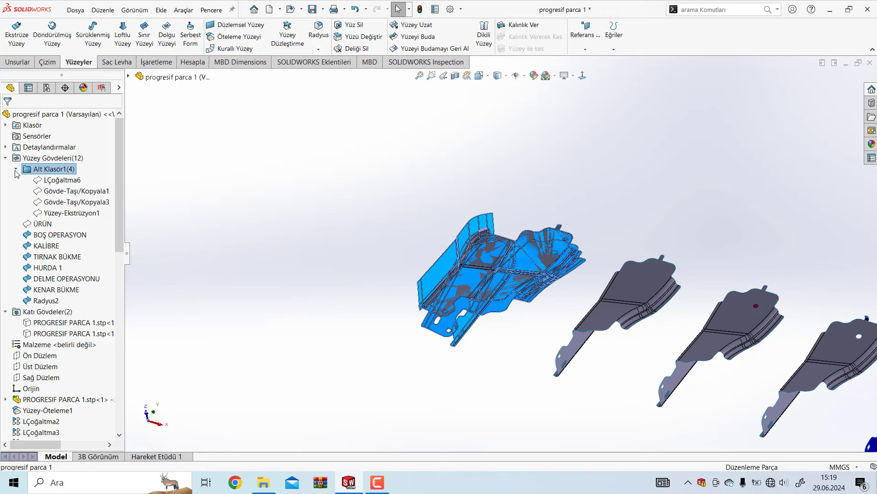
Put the HURDA 1 body into its own new folder
{"action": "left_click", "coordinate": [49, 269]}
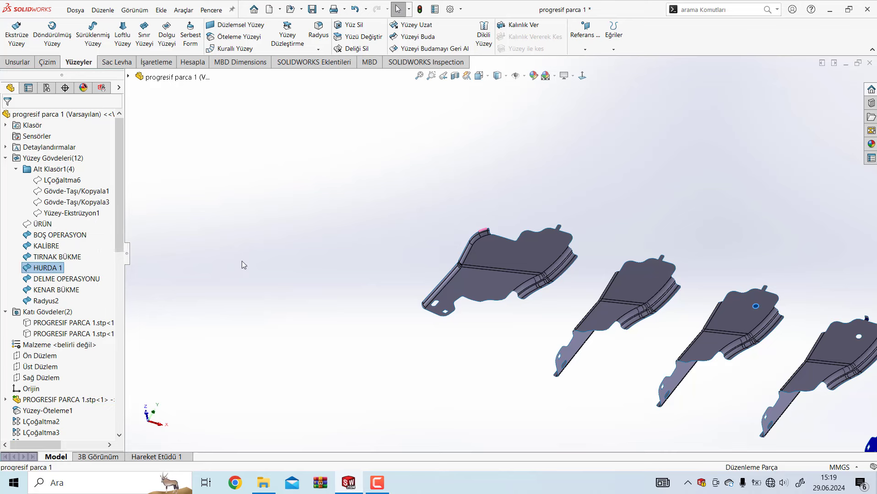
{"action": "left_click", "coordinate": [214, 252]}
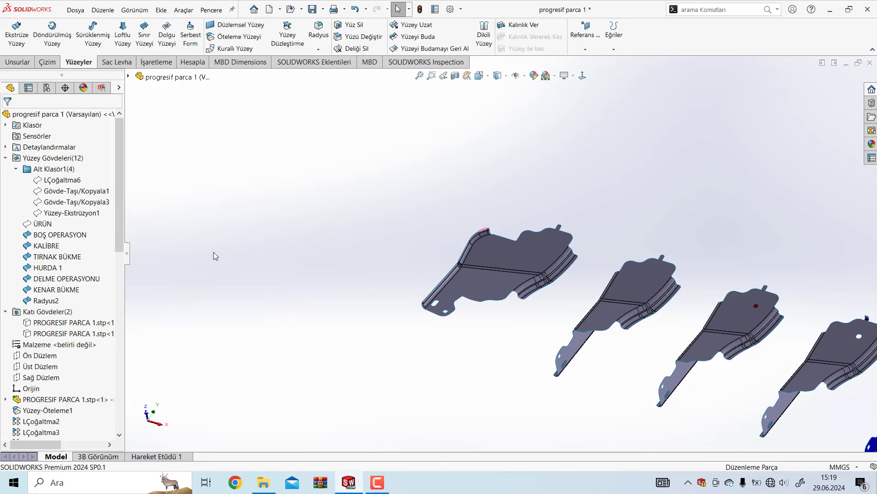
{"action": "right_click", "coordinate": [51, 269]}
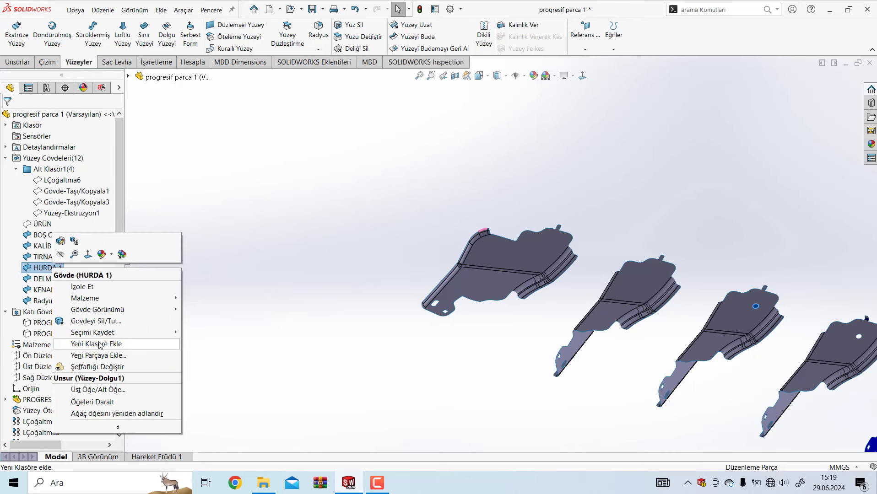
{"action": "left_click", "coordinate": [100, 344]}
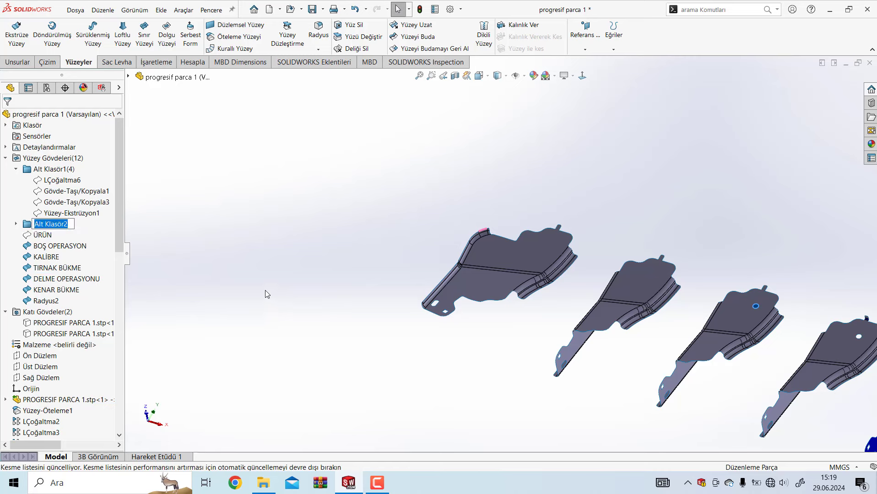
{"action": "key", "text": "Return"}
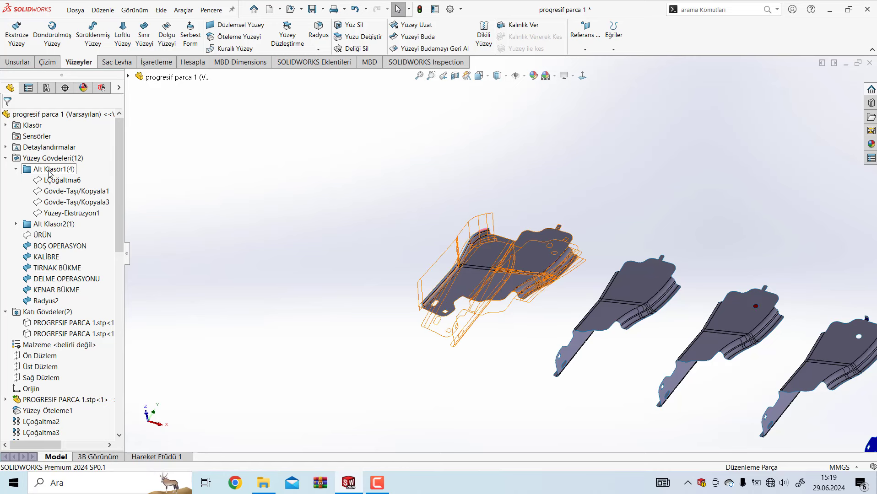
Rename the Alt Klasör1 folder to YARDIMCI YÜZEY
{"action": "left_click", "coordinate": [51, 170]}
{"action": "left_click", "coordinate": [54, 171]}
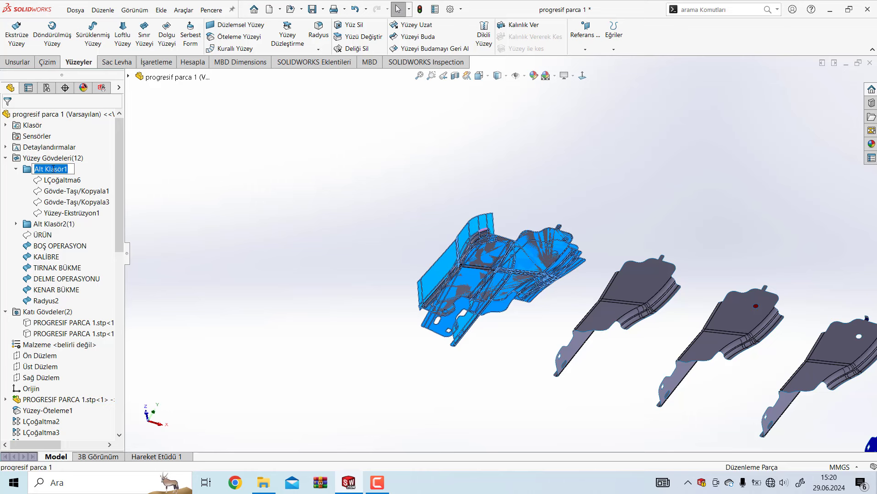
{"action": "type", "text": "YARDIMCI YÜZEY"}
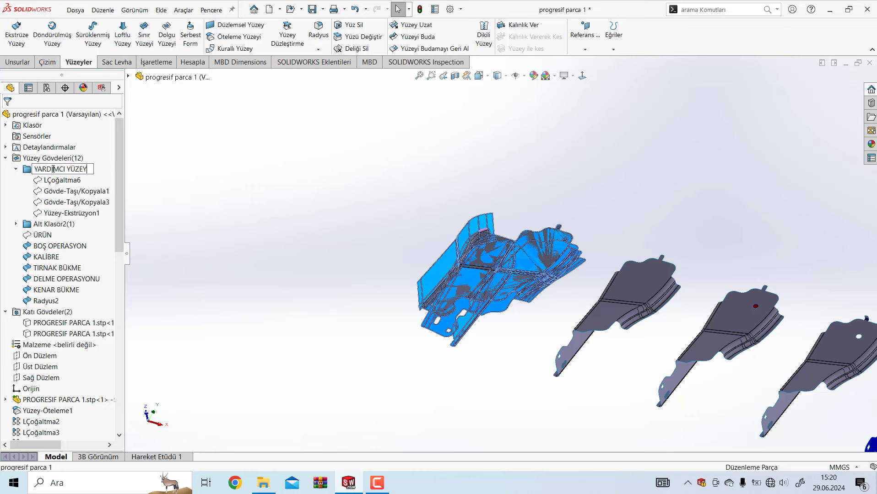
{"action": "key", "text": "Return"}
{"action": "key", "text": "Down"}
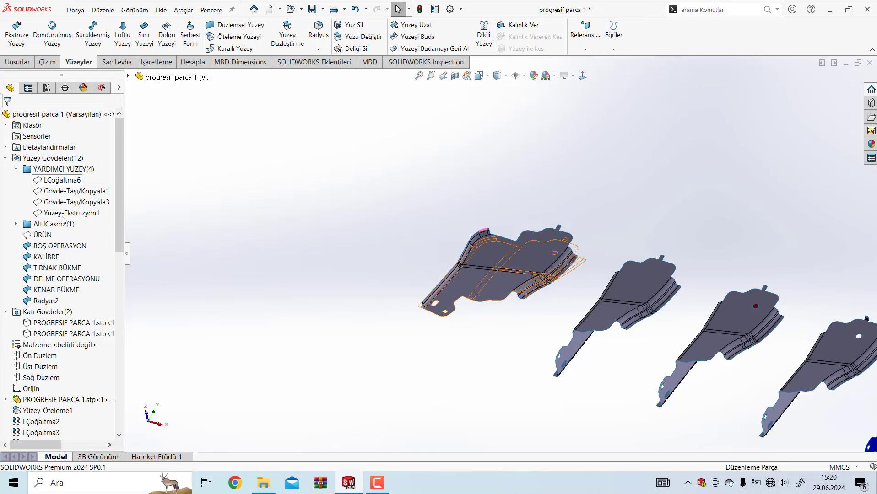
{"action": "left_click", "coordinate": [64, 169]}
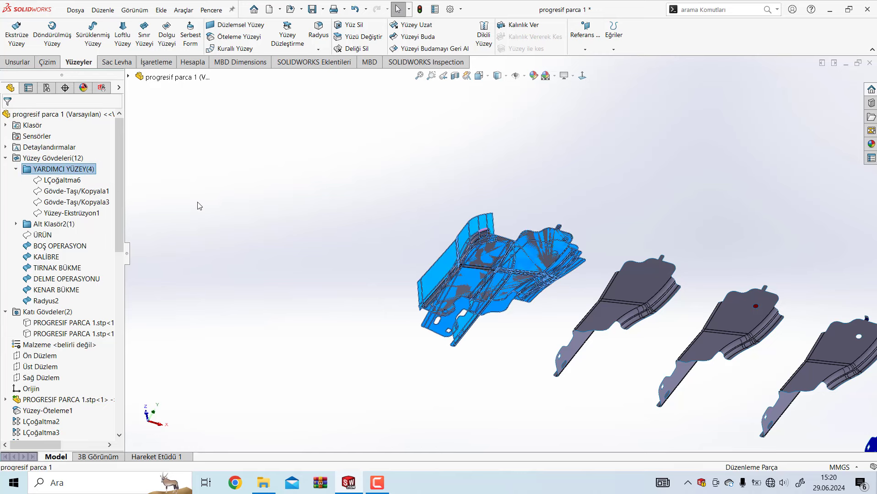
{"action": "left_click", "coordinate": [236, 212]}
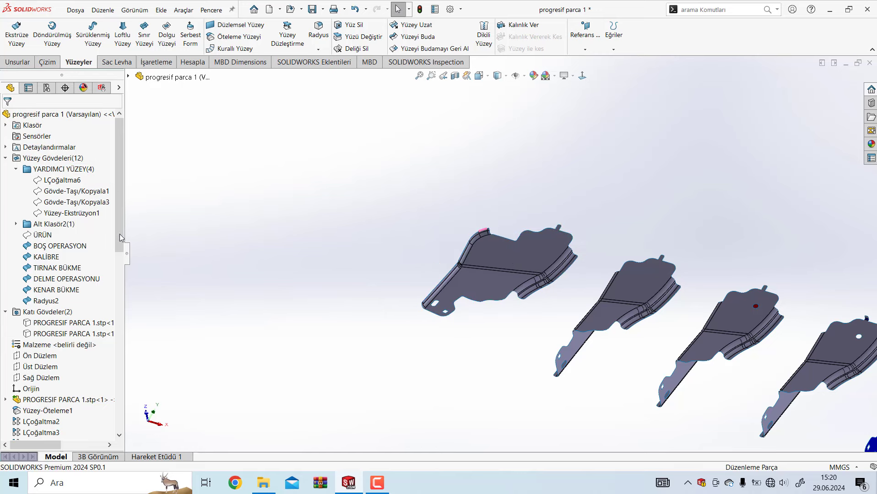
Rename Alt Klasör2 to HURDA and make the ÜRÜN body visible
{"action": "left_click", "coordinate": [44, 225]}
{"action": "left_click", "coordinate": [56, 225]}
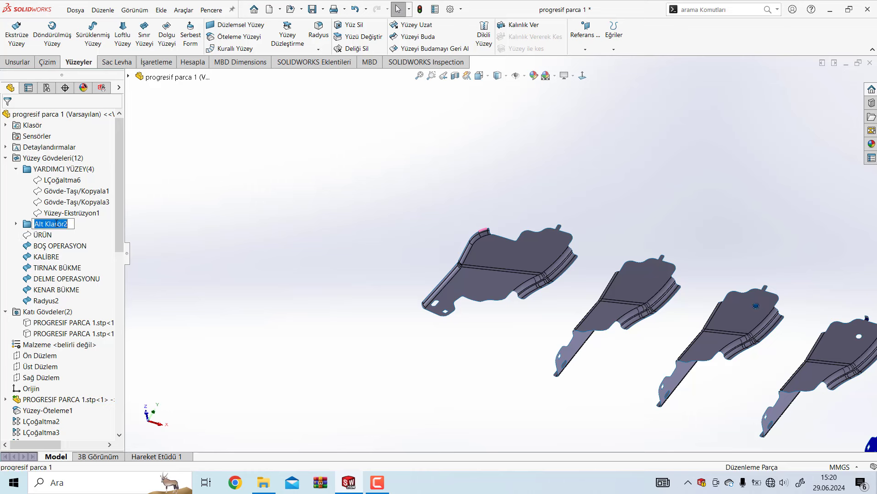
{"action": "type", "text": "HURDA"}
{"action": "left_click", "coordinate": [274, 227]}
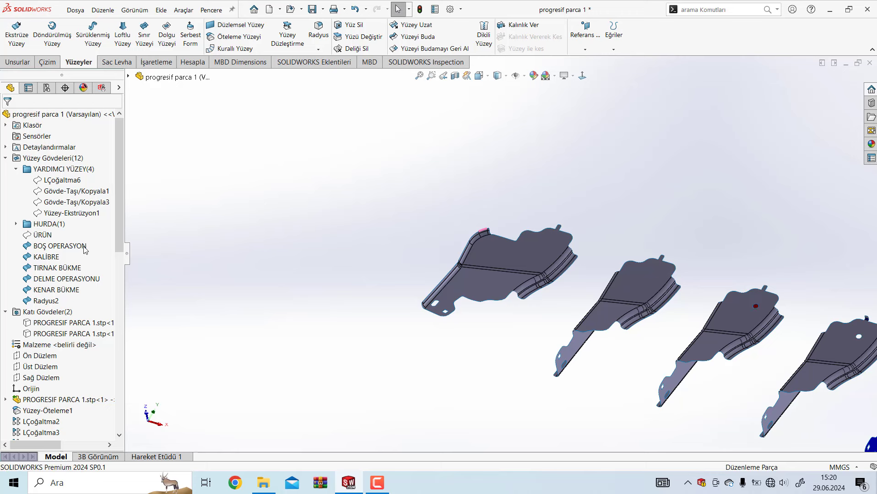
{"action": "left_click", "coordinate": [42, 234]}
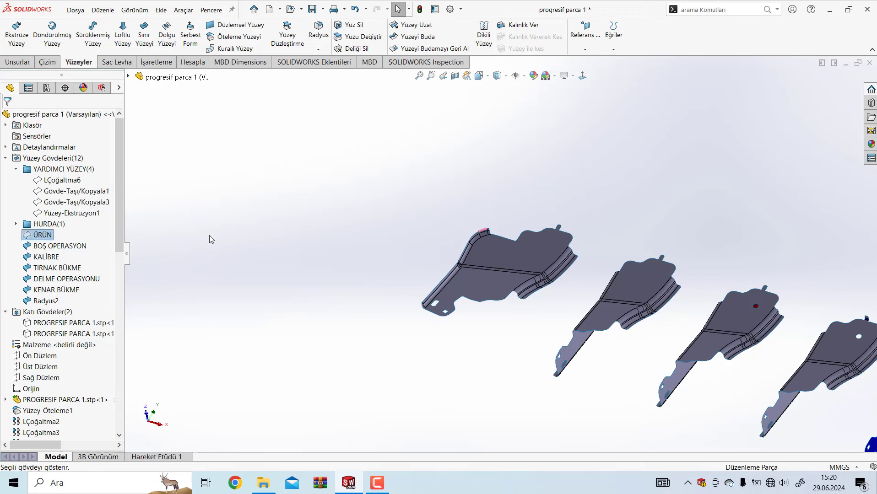
Step through the station bodies ÜRÜN, BOŞ OPERASYON, KALİBRE, TIRNAK BÜKME, DELME OPERASYONU, KENAR BÜKME
{"action": "left_click", "coordinate": [258, 278]}
{"action": "scroll", "coordinate": [508, 257], "scroll_direction": "up", "scroll_amount": 3}
{"action": "scroll", "coordinate": [823, 362], "scroll_direction": "down", "scroll_amount": 2}
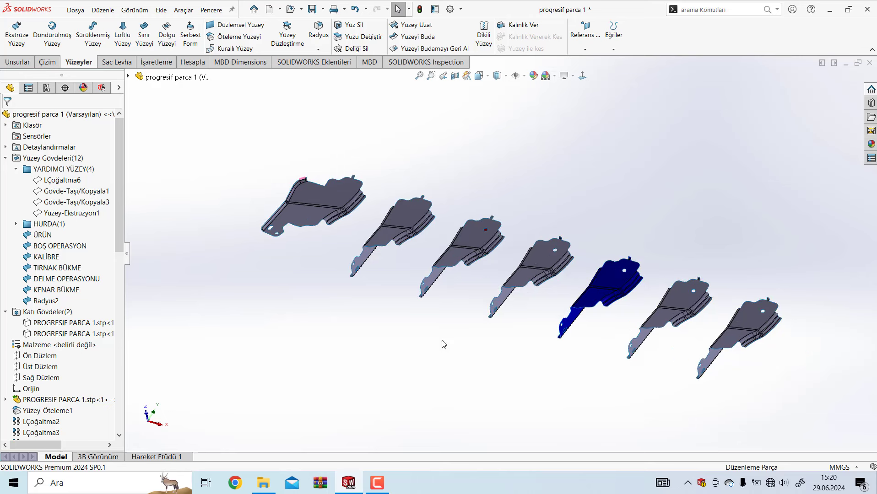
{"action": "left_click", "coordinate": [43, 235]}
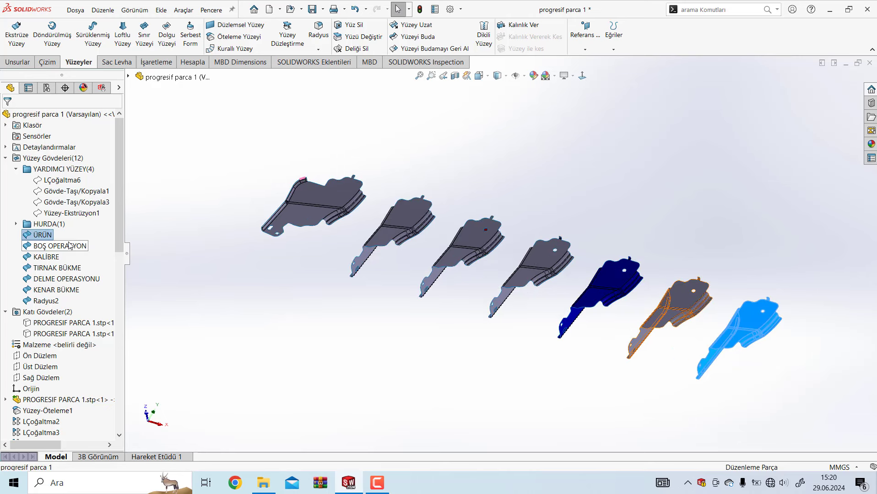
{"action": "left_click", "coordinate": [64, 247]}
{"action": "left_click", "coordinate": [50, 257]}
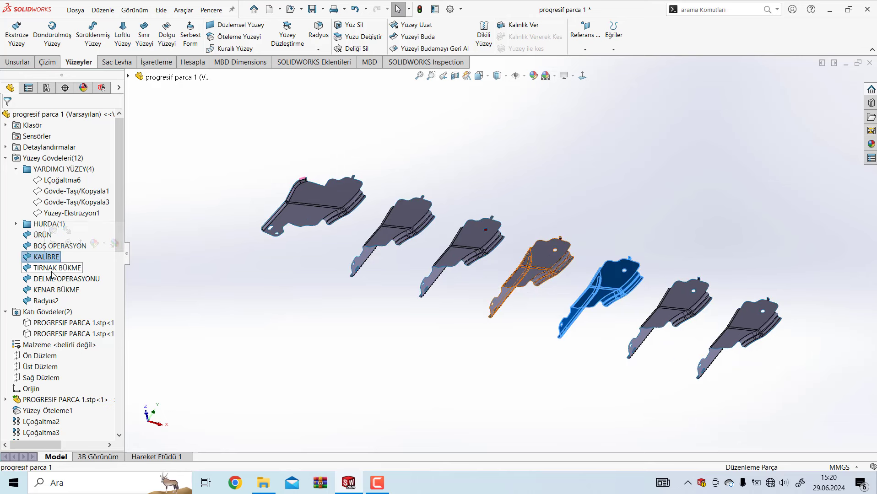
{"action": "left_click", "coordinate": [54, 269]}
{"action": "left_click", "coordinate": [56, 279]}
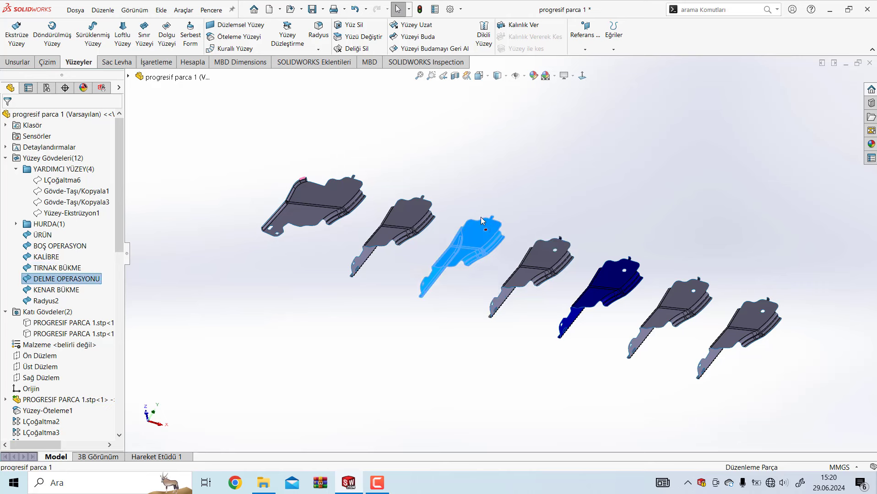
{"action": "left_click", "coordinate": [55, 292]}
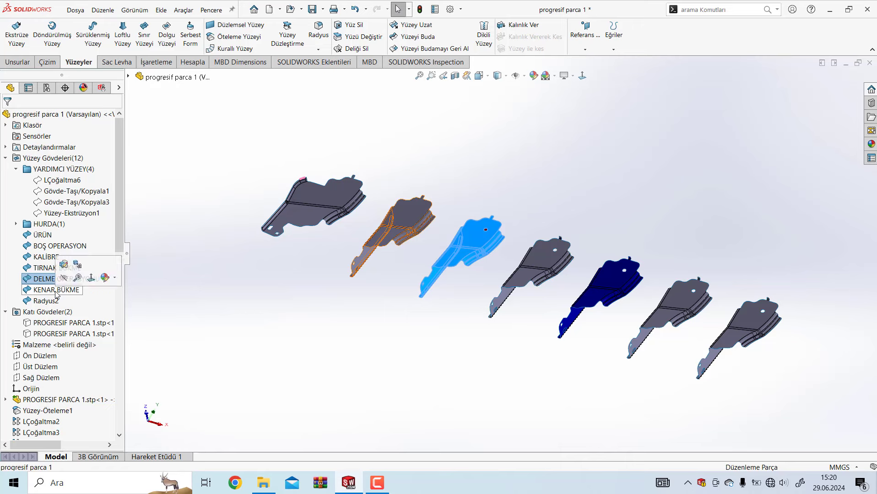
Rotate the strip upright and pick the narrow bend face on the second station
{"action": "mouse_move", "coordinate": [350, 289]}
{"action": "middle_mouse_down"}
{"action": "mouse_move", "coordinate": [381, 288]}
{"action": "mouse_move", "coordinate": [350, 226]}
{"action": "middle_mouse_up"}
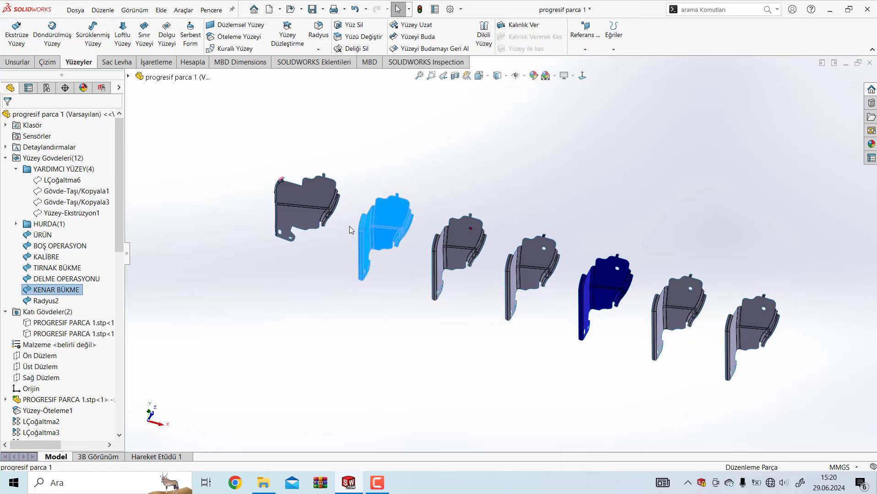
{"action": "scroll", "coordinate": [449, 321], "scroll_direction": "up", "scroll_amount": 5}
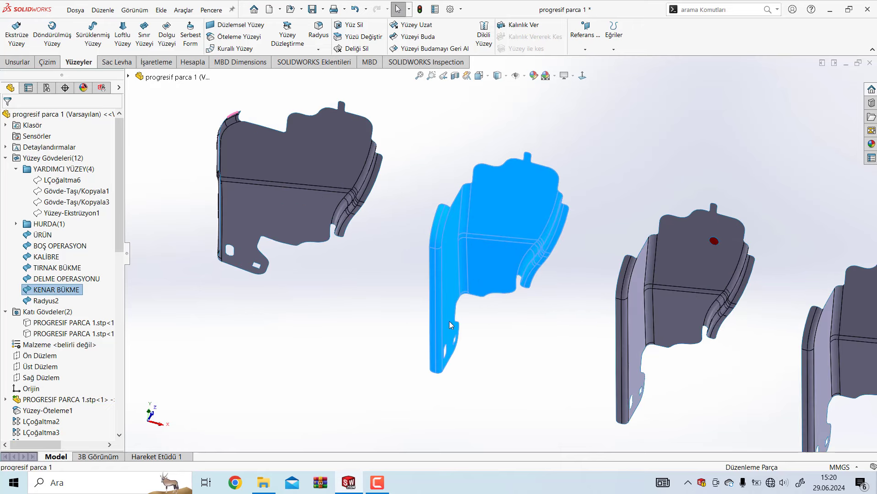
{"action": "left_click", "coordinate": [462, 369]}
{"action": "left_click", "coordinate": [470, 250]}
Give the selected narrow bend faces a blue appearance and confirm
{"action": "scroll", "coordinate": [499, 370], "scroll_direction": "up", "scroll_amount": 5}
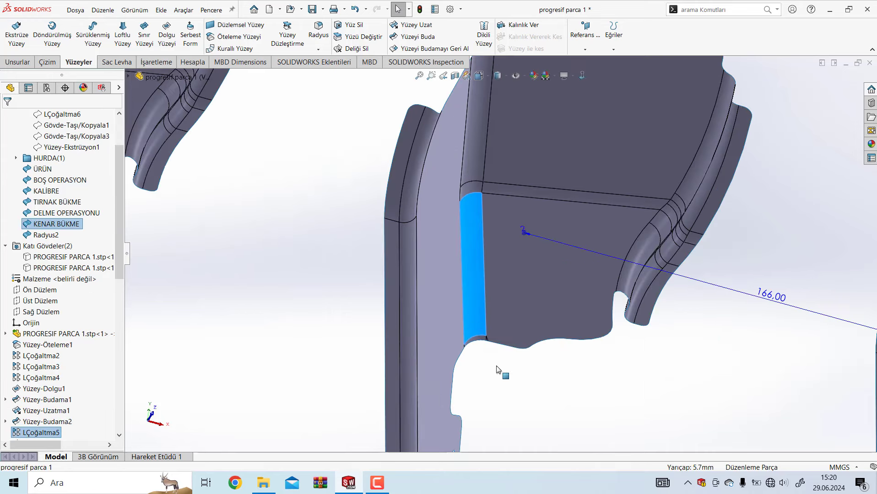
{"action": "scroll", "coordinate": [454, 289], "scroll_direction": "up", "scroll_amount": 2}
{"action": "scroll", "coordinate": [503, 225], "scroll_direction": "up", "scroll_amount": 2}
{"action": "scroll", "coordinate": [509, 306], "scroll_direction": "up", "scroll_amount": 1}
{"action": "scroll", "coordinate": [510, 302], "scroll_direction": "down", "scroll_amount": 6}
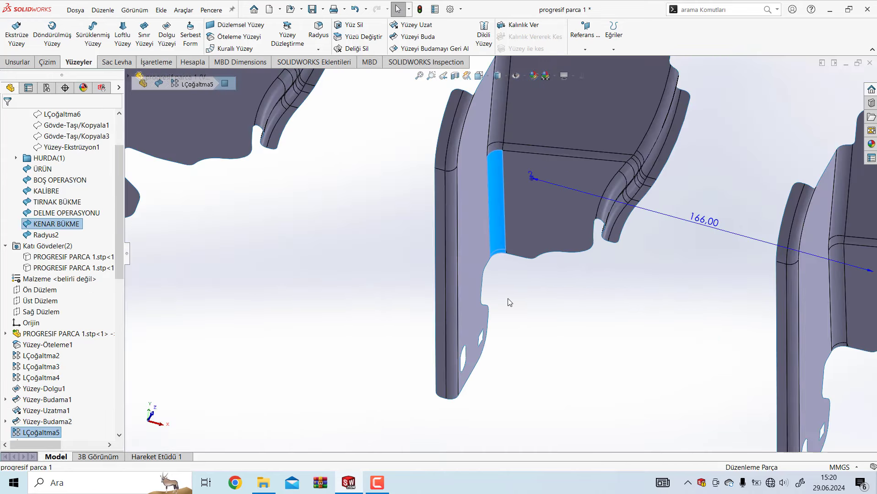
{"action": "scroll", "coordinate": [509, 303], "scroll_direction": "down", "scroll_amount": 4}
{"action": "scroll", "coordinate": [472, 216], "scroll_direction": "up", "scroll_amount": 5}
{"action": "scroll", "coordinate": [488, 306], "scroll_direction": "down", "scroll_amount": 2}
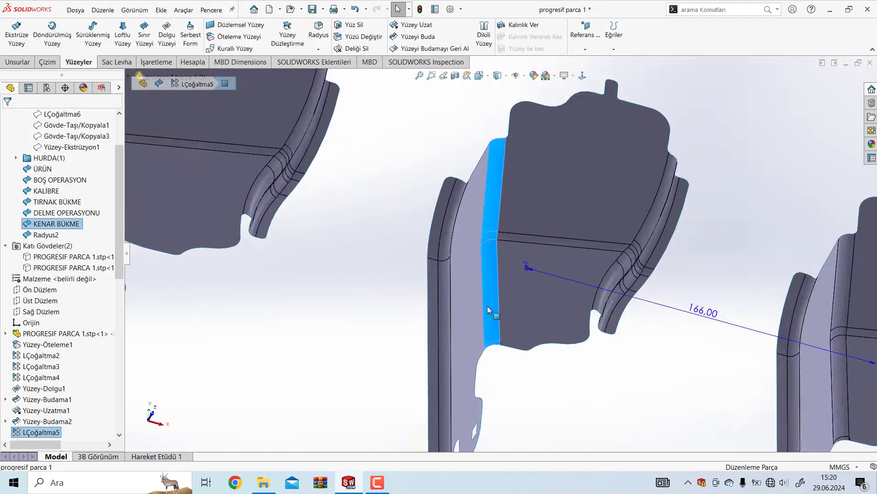
{"action": "scroll", "coordinate": [487, 306], "scroll_direction": "down", "scroll_amount": 3}
{"action": "scroll", "coordinate": [487, 307], "scroll_direction": "down", "scroll_amount": 1}
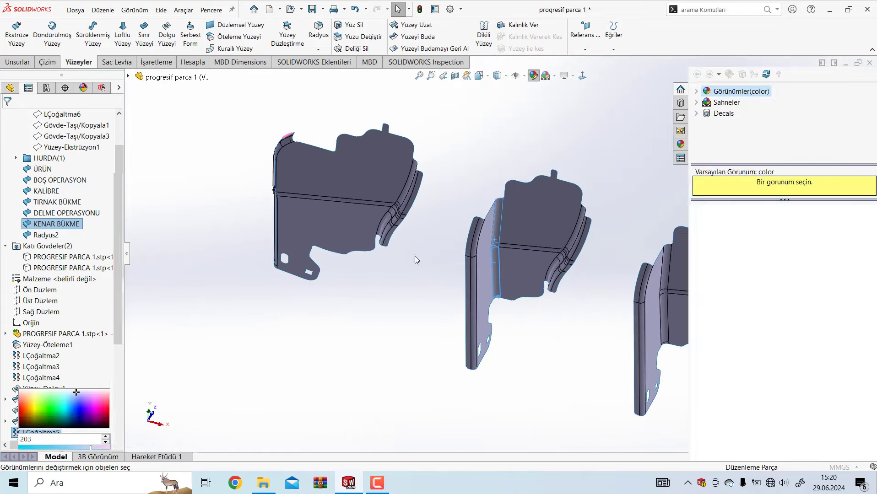
{"action": "left_click", "coordinate": [56, 331]}
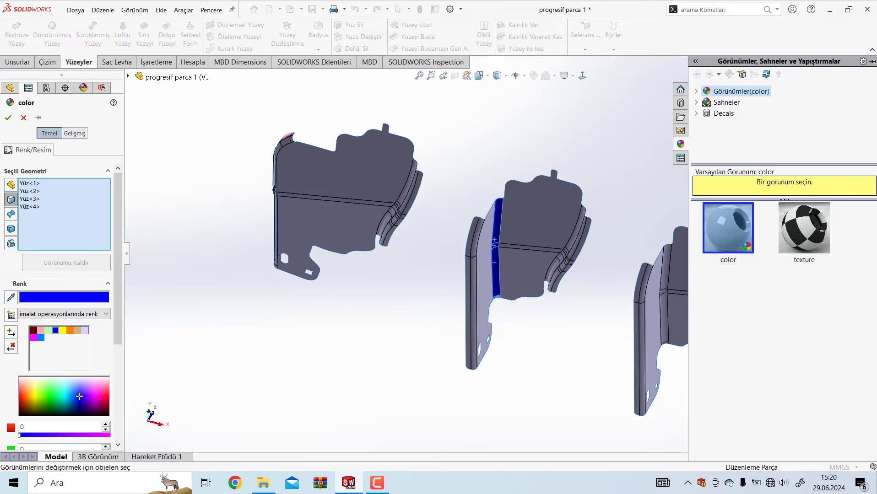
{"action": "left_click", "coordinate": [7, 118]}
{"action": "scroll", "coordinate": [357, 357], "scroll_direction": "down", "scroll_amount": 2}
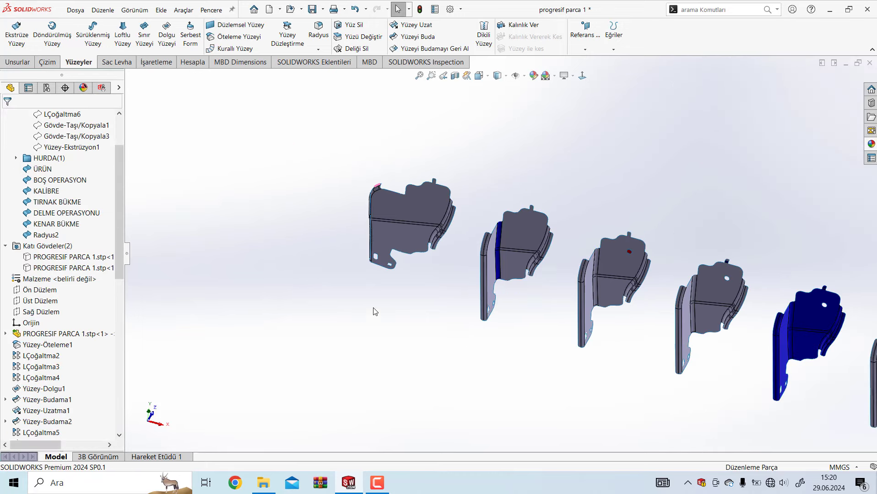
Rename the first-station body Radyus2 to BOŞ OPERASYON, retrying after the name-conflict error
{"action": "scroll", "coordinate": [428, 204], "scroll_direction": "down", "scroll_amount": 1}
{"action": "left_click", "coordinate": [424, 215]}
{"action": "left_click", "coordinate": [412, 298]}
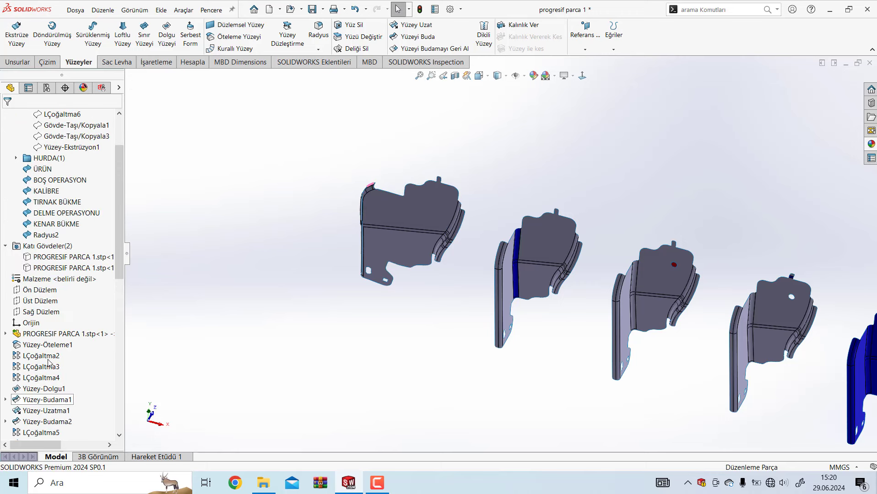
{"action": "scroll", "coordinate": [48, 330], "scroll_direction": "up", "scroll_amount": 1}
{"action": "scroll", "coordinate": [46, 316], "scroll_direction": "up", "scroll_amount": 1}
{"action": "left_click", "coordinate": [45, 301]}
{"action": "type", "text": "BOŞ OPER"}
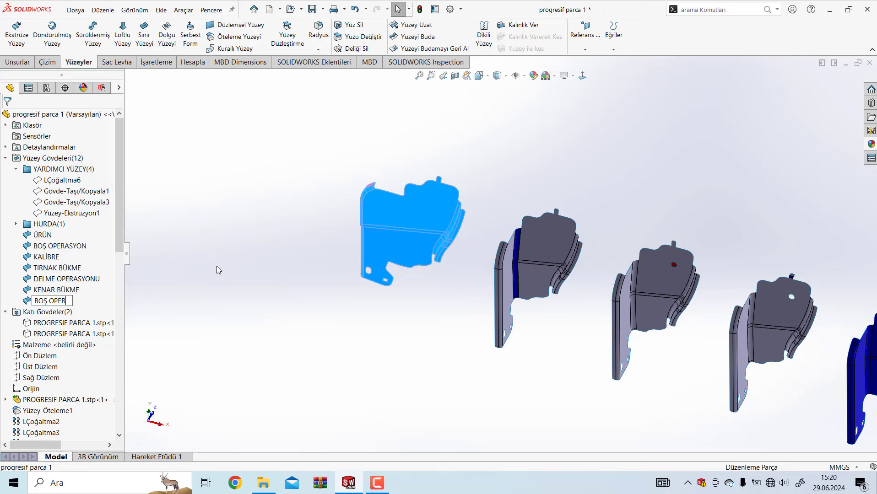
{"action": "type", "text": "ASYON"}
{"action": "left_click", "coordinate": [194, 271]}
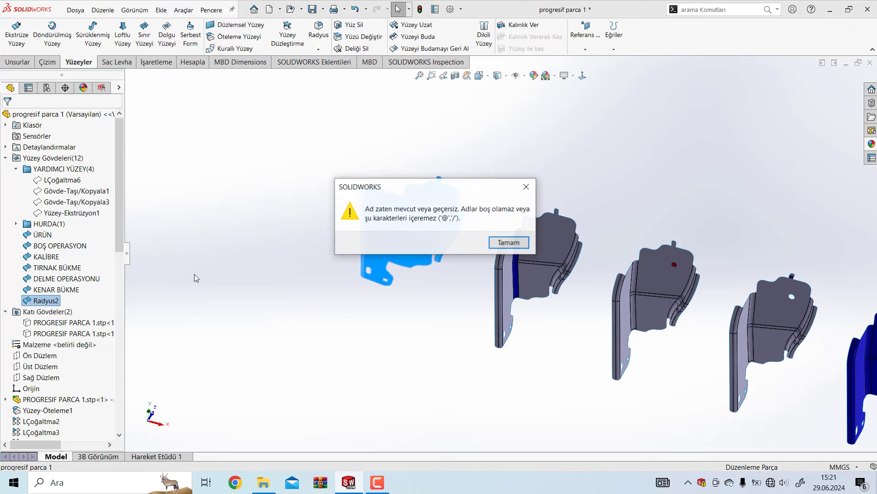
{"action": "left_click", "coordinate": [512, 242]}
{"action": "left_click", "coordinate": [49, 302]}
{"action": "type", "text": "BOŞ OPERASYON"}
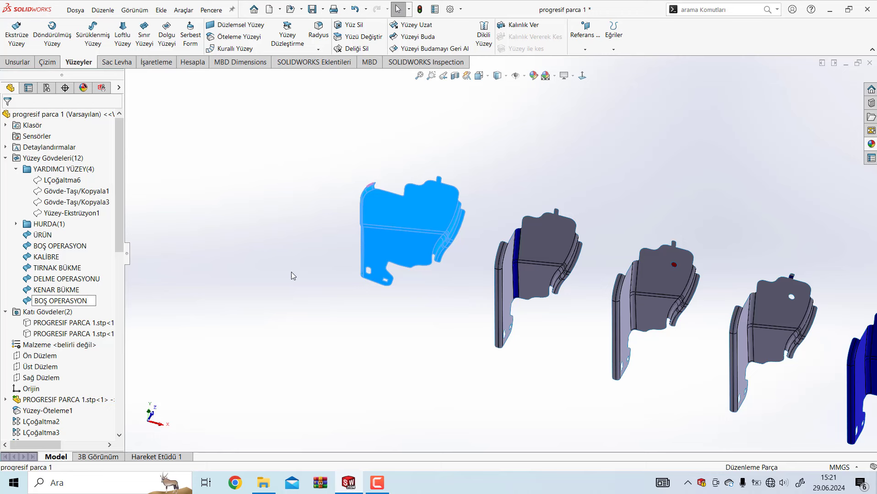
{"action": "left_click", "coordinate": [291, 272]}
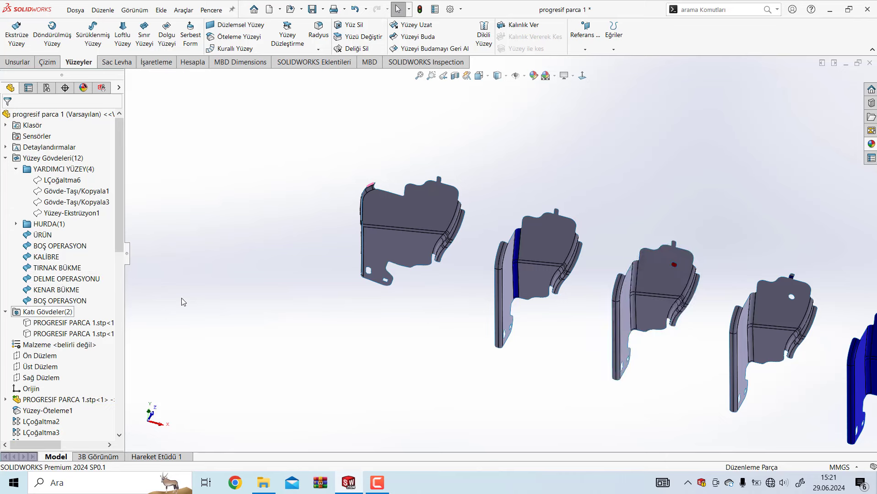
{"action": "middle_click_drag", "start_coordinate": [183, 300], "coordinate": [395, 255]}
{"action": "scroll", "coordinate": [458, 186], "scroll_direction": "down", "scroll_amount": 3}
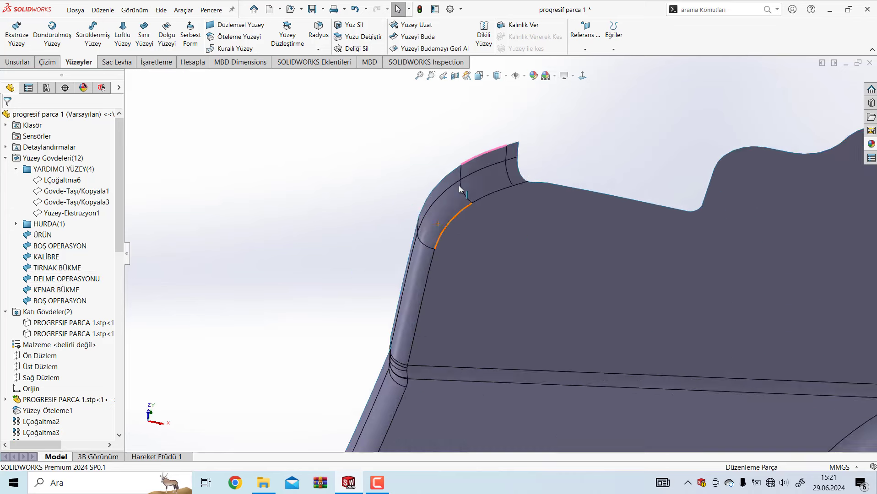
{"action": "scroll", "coordinate": [476, 185], "scroll_direction": "down", "scroll_amount": 2}
{"action": "scroll", "coordinate": [476, 185], "scroll_direction": "up", "scroll_amount": 2}
{"action": "left_click", "coordinate": [537, 217]}
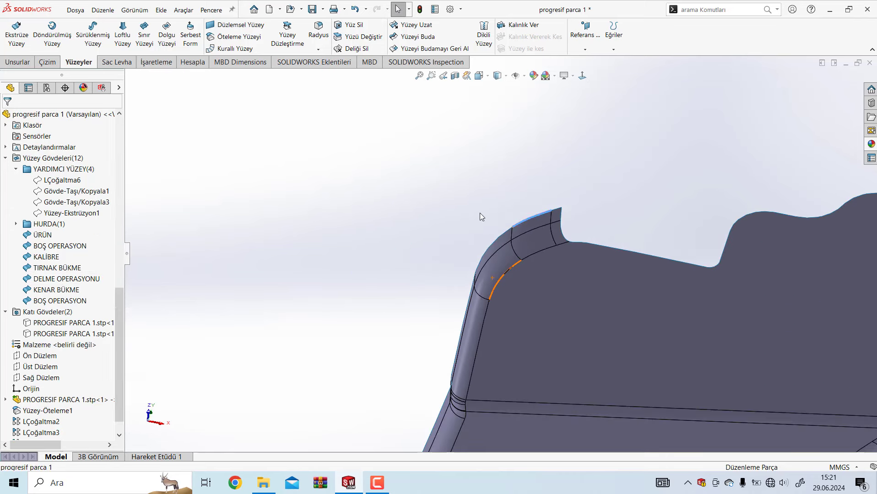
{"action": "scroll", "coordinate": [458, 219], "scroll_direction": "up", "scroll_amount": 3}
{"action": "left_click", "coordinate": [49, 434]}
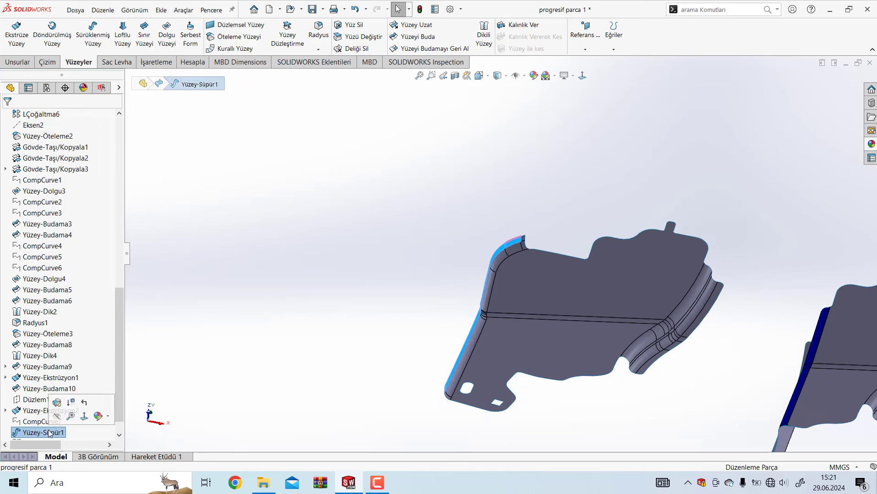
{"action": "left_click", "coordinate": [57, 416]}
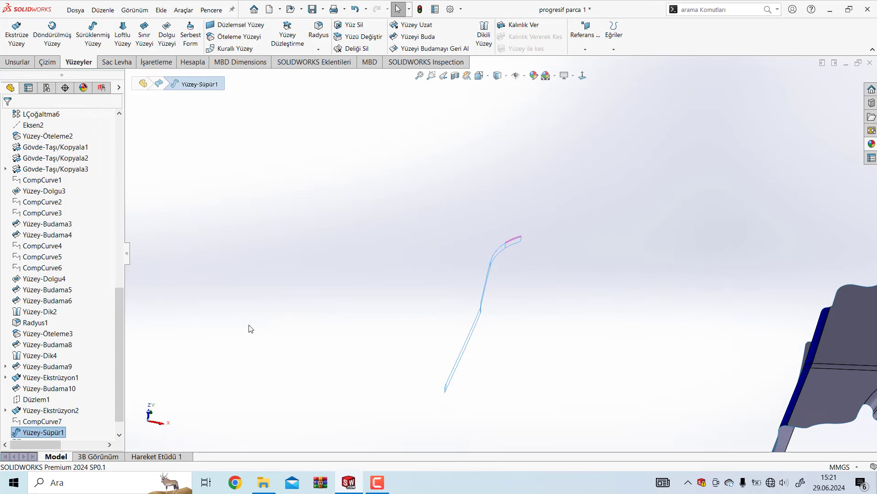
{"action": "left_click", "coordinate": [34, 433]}
{"action": "left_click", "coordinate": [57, 417]}
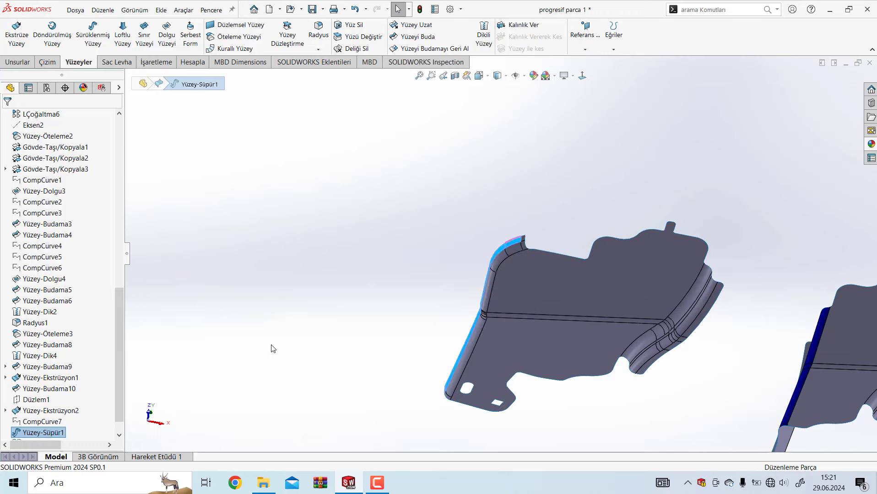
{"action": "scroll", "coordinate": [120, 365], "scroll_direction": "down", "scroll_amount": 1}
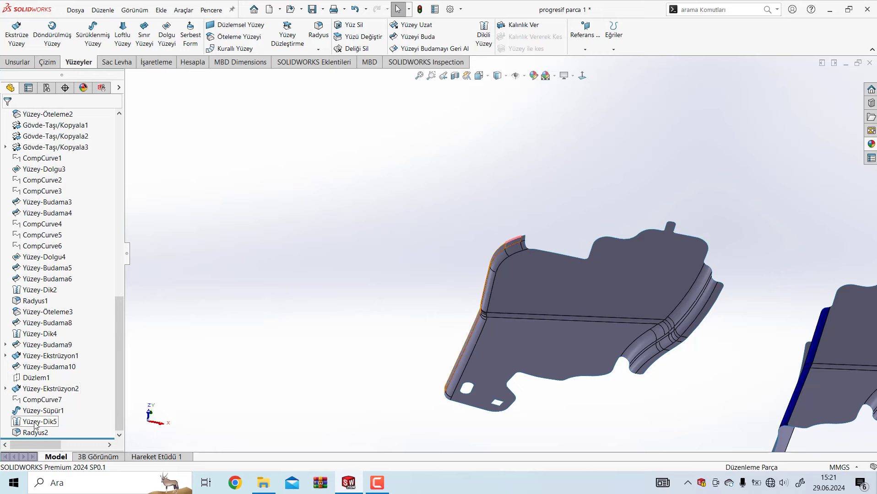
{"action": "scroll", "coordinate": [504, 348], "scroll_direction": "up", "scroll_amount": 3}
{"action": "mouse_move", "coordinate": [573, 353]}
{"action": "middle_mouse_down"}
{"action": "mouse_move", "coordinate": [632, 374]}
{"action": "mouse_move", "coordinate": [576, 355]}
{"action": "middle_mouse_up"}
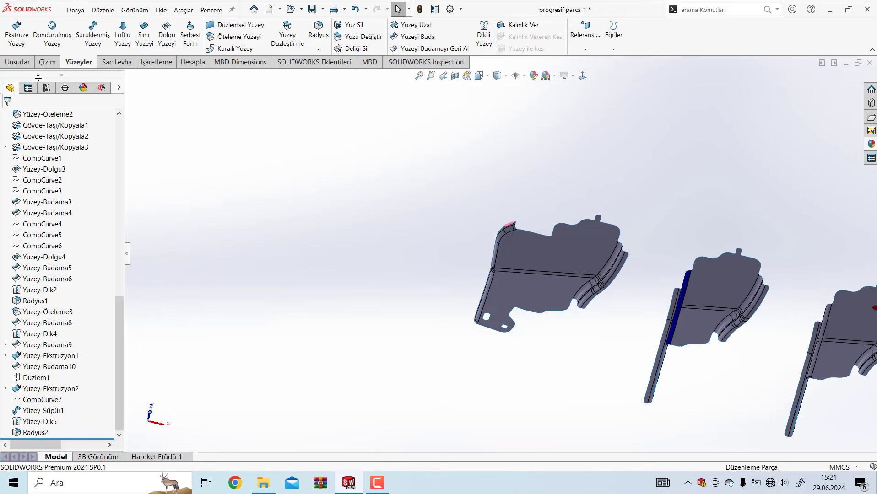
Linearly pattern the BOŞ OPERASYON body along the reversed Sağ Düzlem direction at 166 mm
{"action": "left_click", "coordinate": [16, 62]}
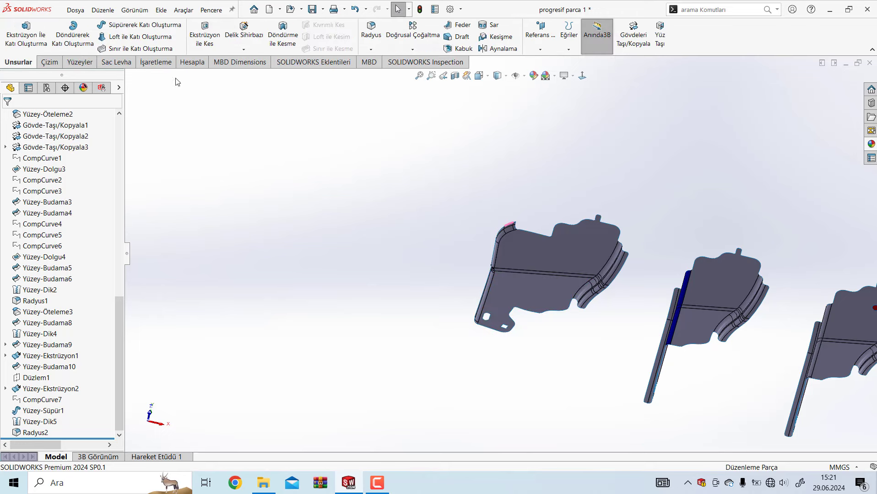
{"action": "left_click", "coordinate": [412, 30]}
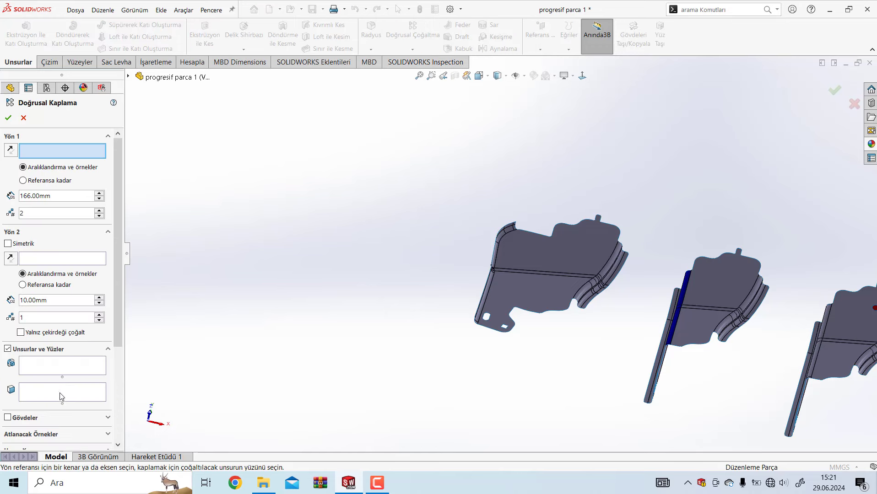
{"action": "left_click", "coordinate": [20, 423]}
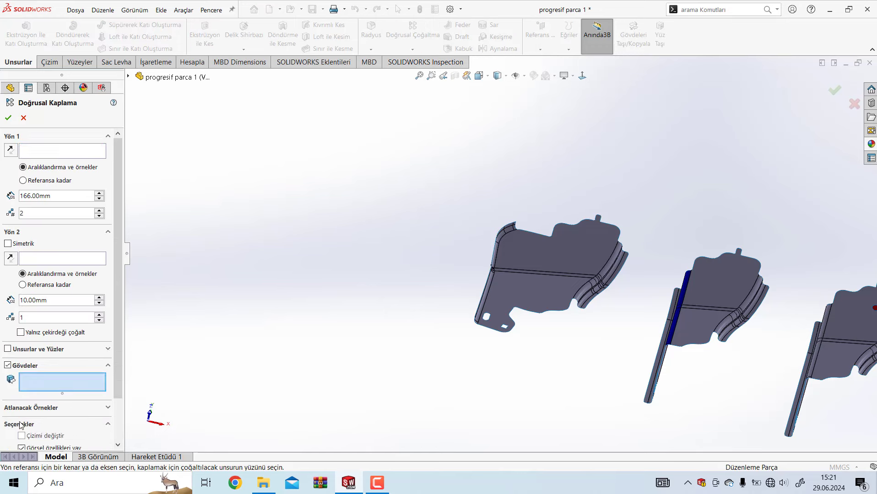
{"action": "left_click", "coordinate": [507, 256]}
{"action": "left_click", "coordinate": [63, 155]}
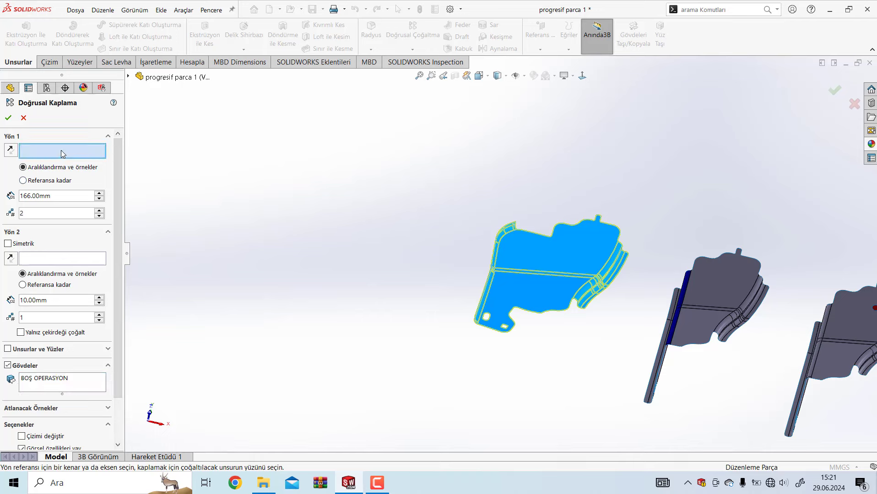
{"action": "left_click", "coordinate": [129, 77]}
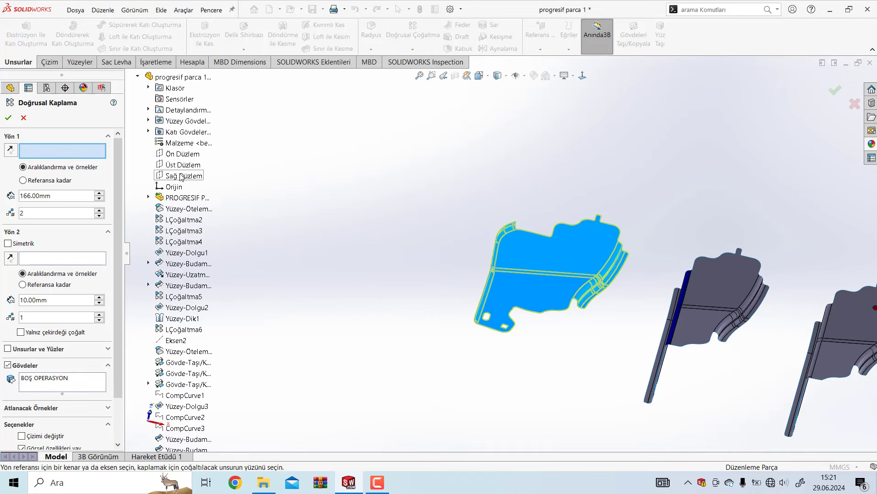
{"action": "left_click", "coordinate": [182, 176]}
{"action": "left_click", "coordinate": [10, 150]}
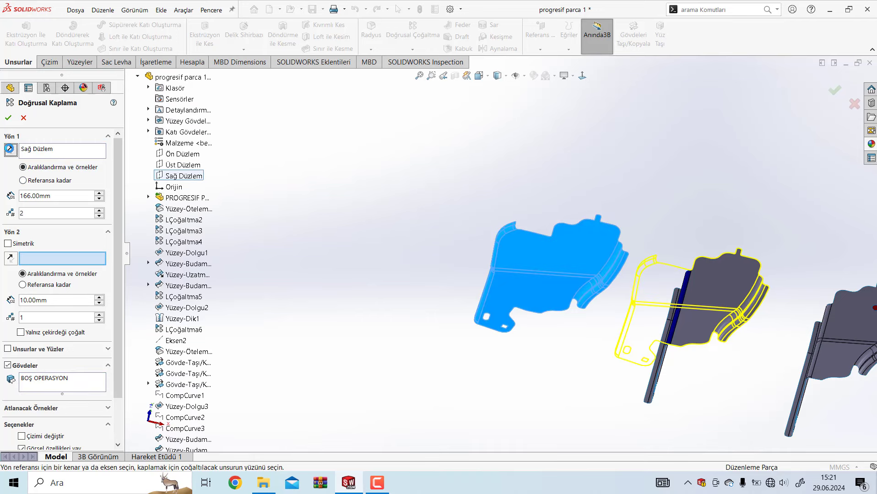
{"action": "left_click", "coordinate": [9, 118]}
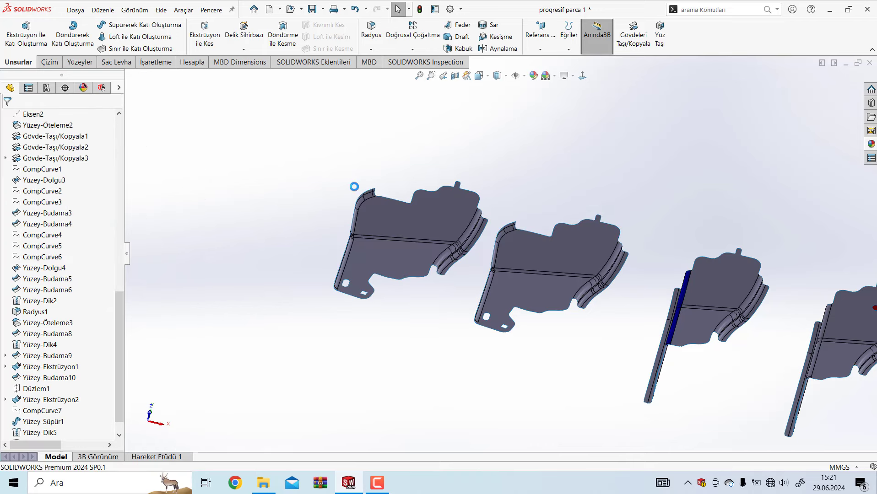
Edit the LÇoğaltma7 pattern to raise its instance count from 2 to 3
{"action": "scroll", "coordinate": [479, 244], "scroll_direction": "down", "scroll_amount": 2}
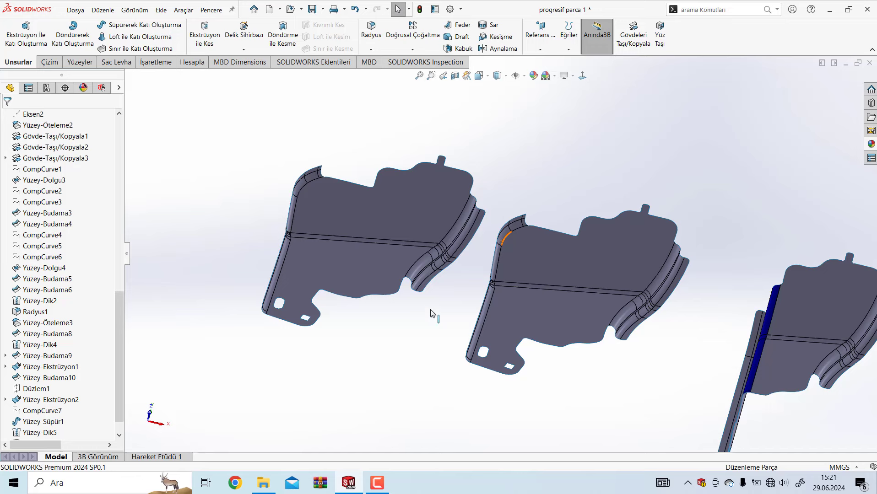
{"action": "scroll", "coordinate": [488, 315], "scroll_direction": "up", "scroll_amount": 3}
{"action": "left_click", "coordinate": [438, 228]}
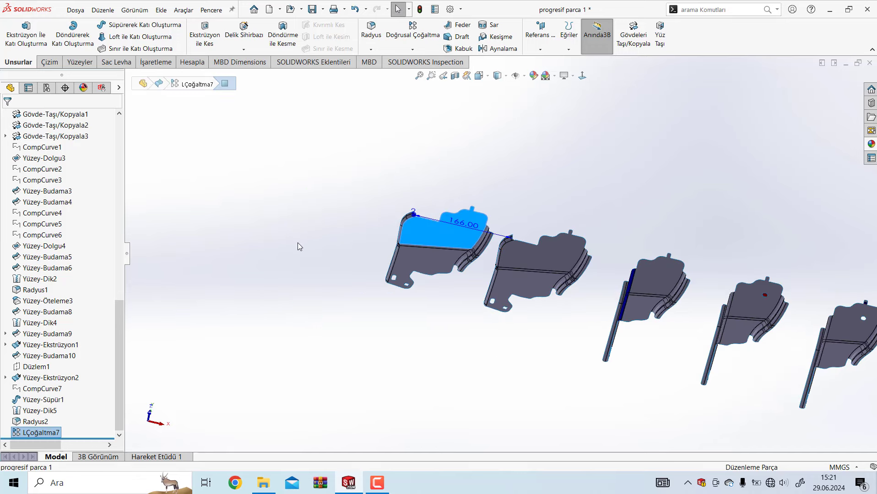
{"action": "left_click", "coordinate": [297, 243]}
{"action": "scroll", "coordinate": [50, 373], "scroll_direction": "down", "scroll_amount": 1}
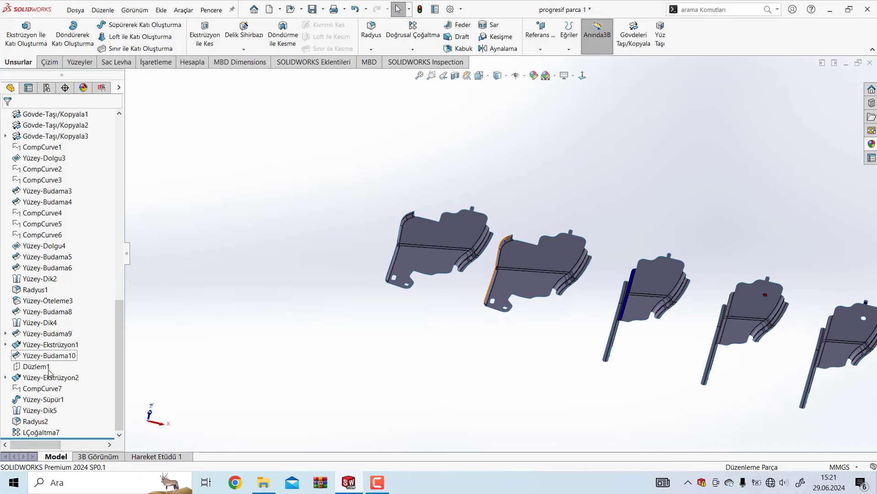
{"action": "left_click", "coordinate": [41, 433]}
{"action": "left_click", "coordinate": [50, 405]}
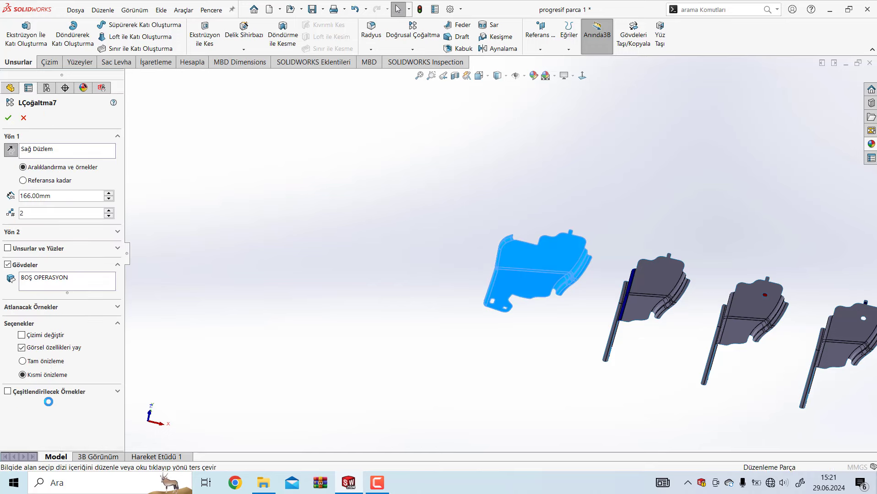
{"action": "left_click", "coordinate": [109, 212]}
{"action": "key", "text": "Return"}
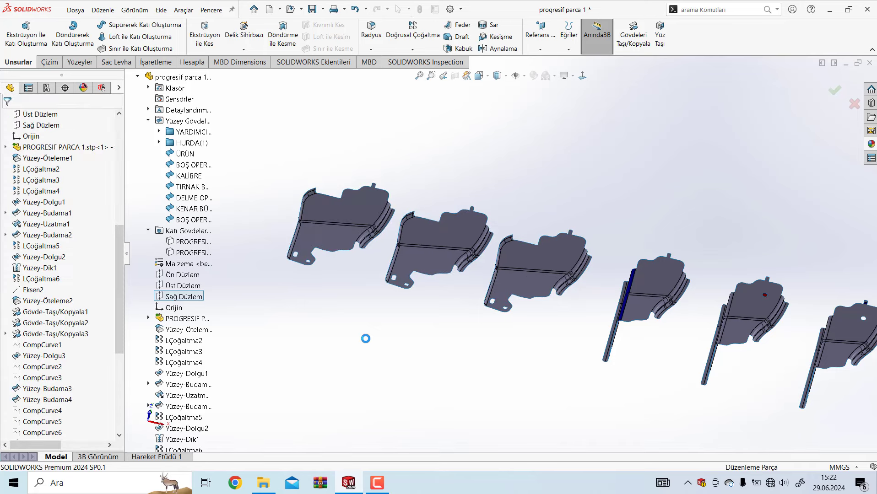
Rename the LÇoğaltma7[1] surface body to KENAR FORM
{"action": "scroll", "coordinate": [52, 272], "scroll_direction": "up", "scroll_amount": 1}
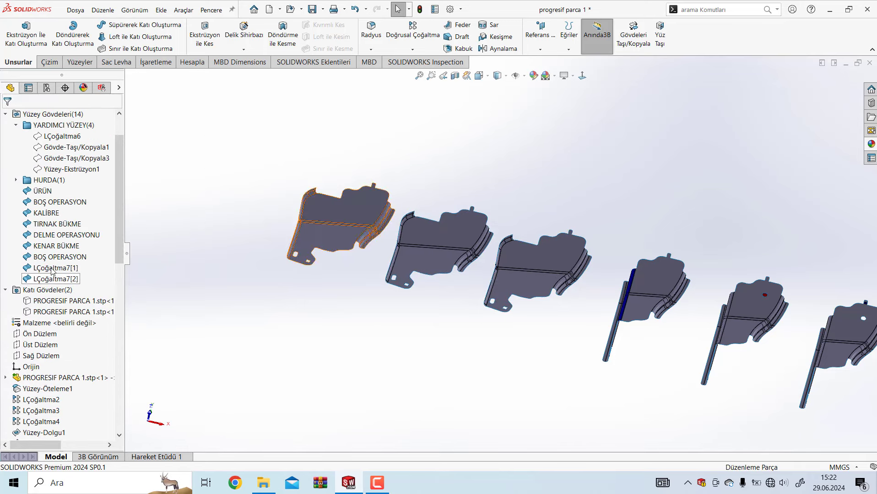
{"action": "left_click", "coordinate": [52, 269]}
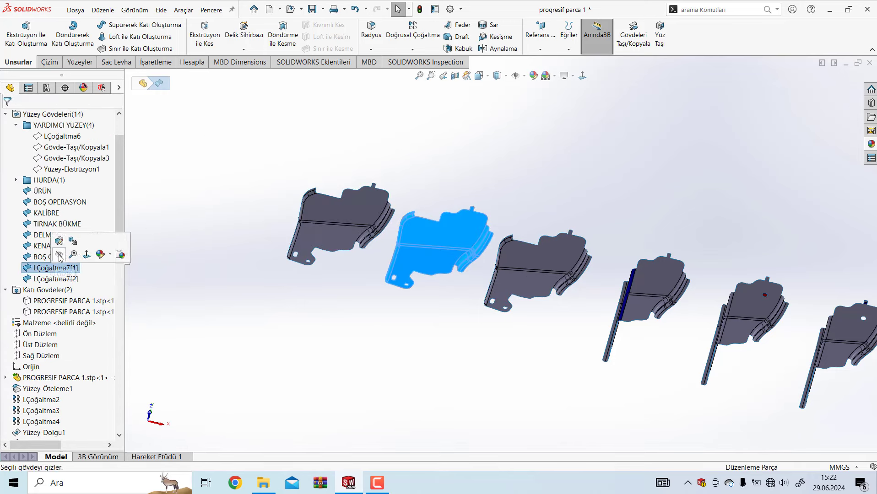
{"action": "right_click", "coordinate": [54, 271]}
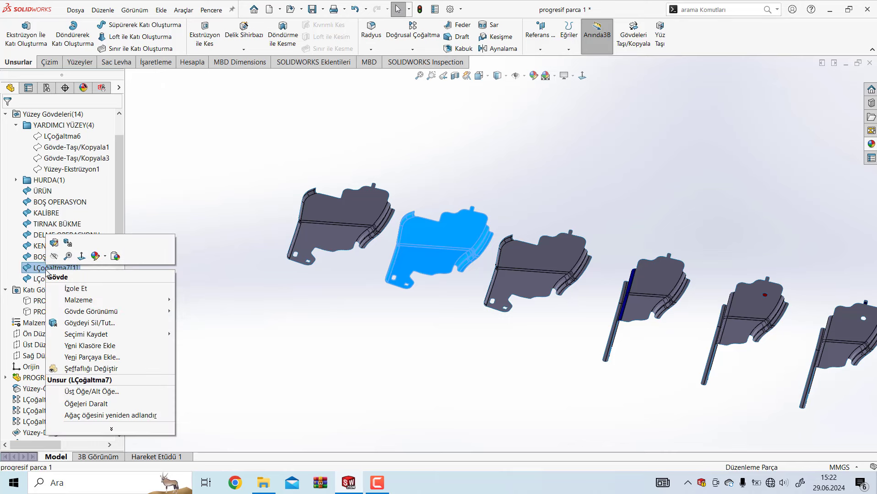
{"action": "left_click", "coordinate": [224, 255]}
{"action": "left_click", "coordinate": [87, 268]}
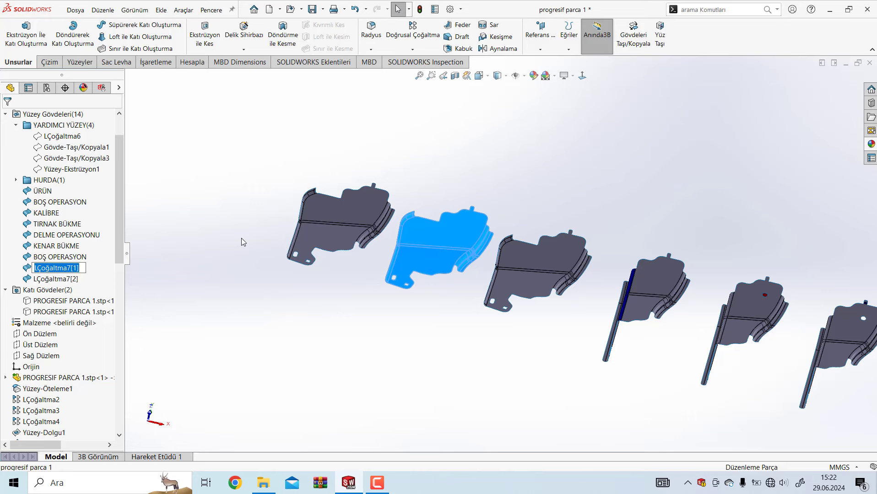
{"action": "type", "text": "KENAR FORM"}
{"action": "left_click", "coordinate": [243, 243]}
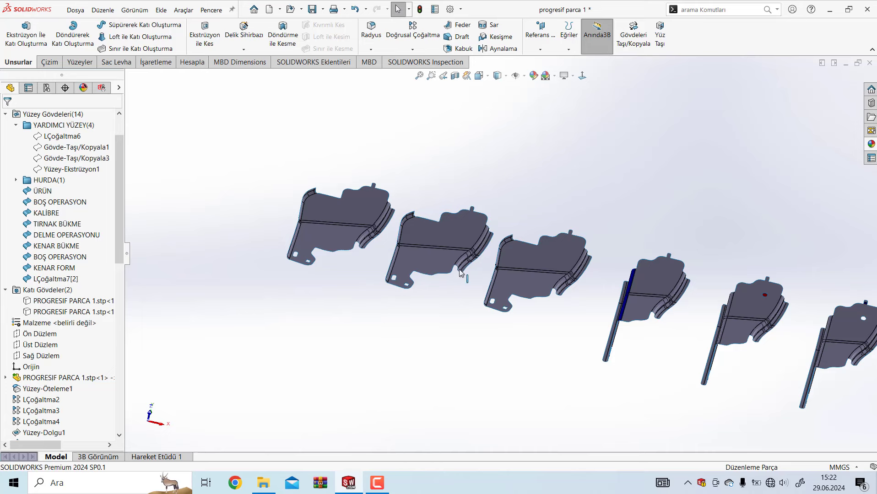
{"action": "scroll", "coordinate": [475, 275], "scroll_direction": "down", "scroll_amount": 3}
{"action": "scroll", "coordinate": [472, 275], "scroll_direction": "down", "scroll_amount": 4}
Select all the upper and lower bend faces on the second station
{"action": "left_click", "coordinate": [471, 294]}
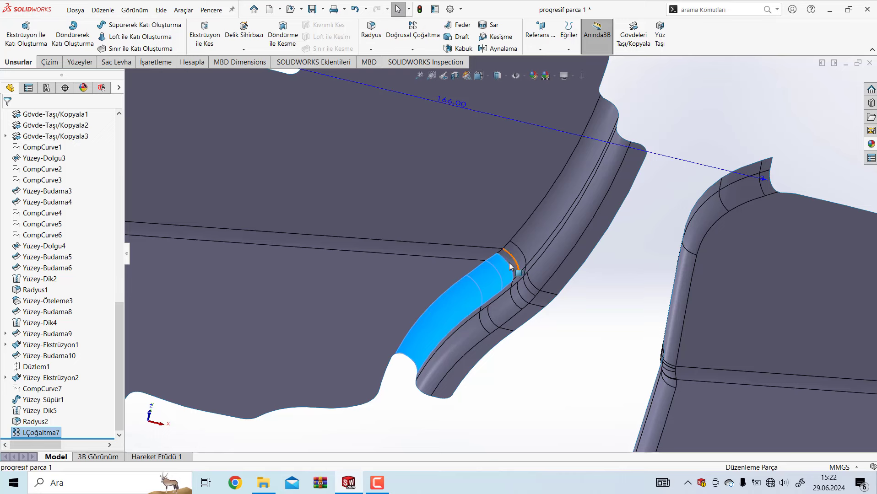
{"action": "left_click", "coordinate": [526, 268], "text": "ctrl"}
{"action": "scroll", "coordinate": [531, 270], "scroll_direction": "down", "scroll_amount": 2}
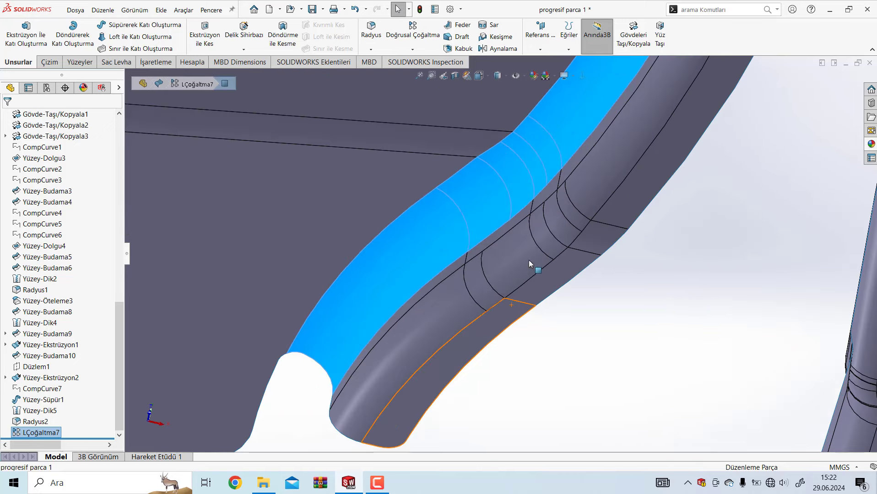
{"action": "scroll", "coordinate": [529, 260], "scroll_direction": "down", "scroll_amount": 2}
{"action": "left_click", "coordinate": [553, 163], "text": "ctrl"}
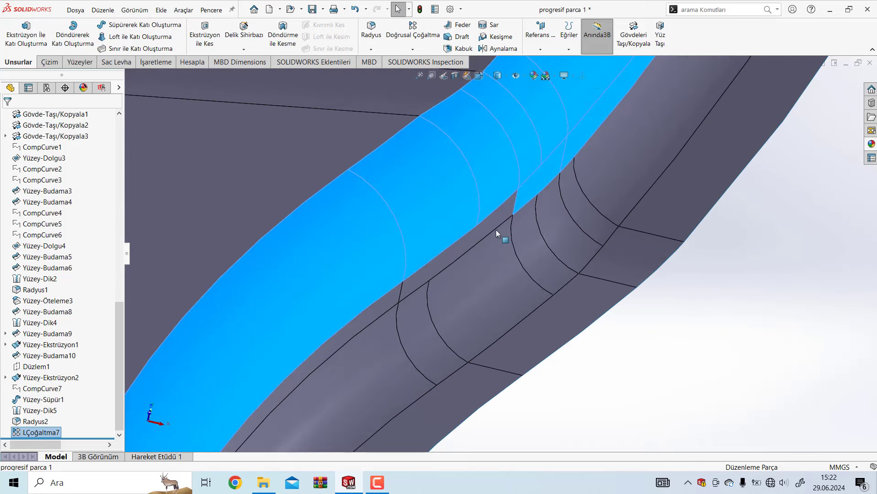
{"action": "left_click", "coordinate": [376, 354], "text": "ctrl"}
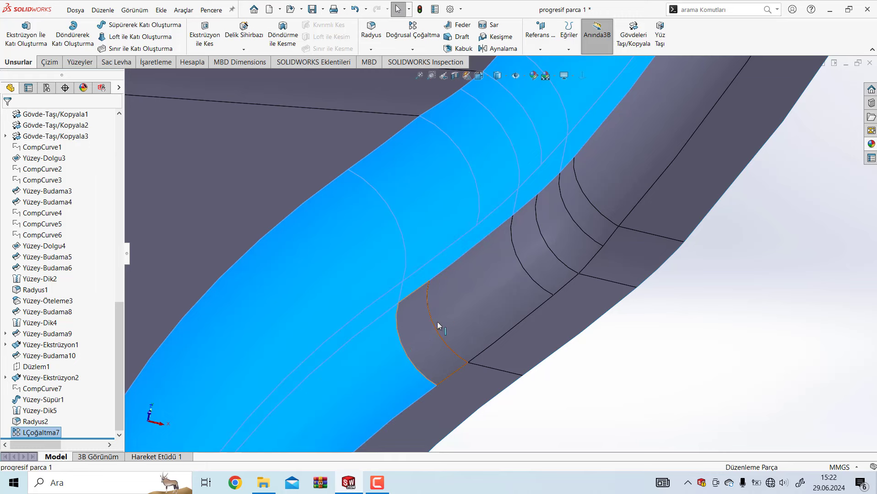
{"action": "left_click", "coordinate": [437, 322], "text": "ctrl"}
{"action": "left_click", "coordinate": [526, 257], "text": "ctrl"}
{"action": "left_click", "coordinate": [579, 236], "text": "ctrl"}
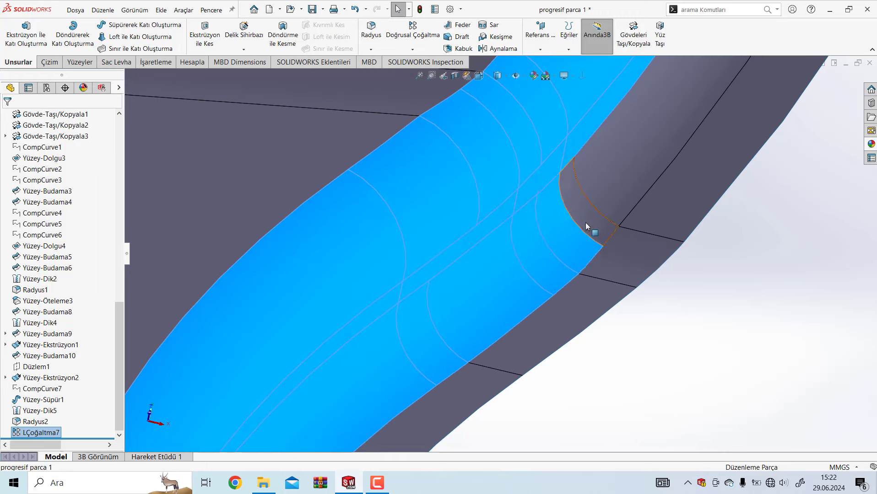
{"action": "left_click", "coordinate": [616, 217], "text": "ctrl"}
{"action": "left_click", "coordinate": [657, 208], "text": "ctrl"}
{"action": "left_click", "coordinate": [641, 243], "text": "ctrl"}
{"action": "left_click", "coordinate": [501, 357], "text": "ctrl"}
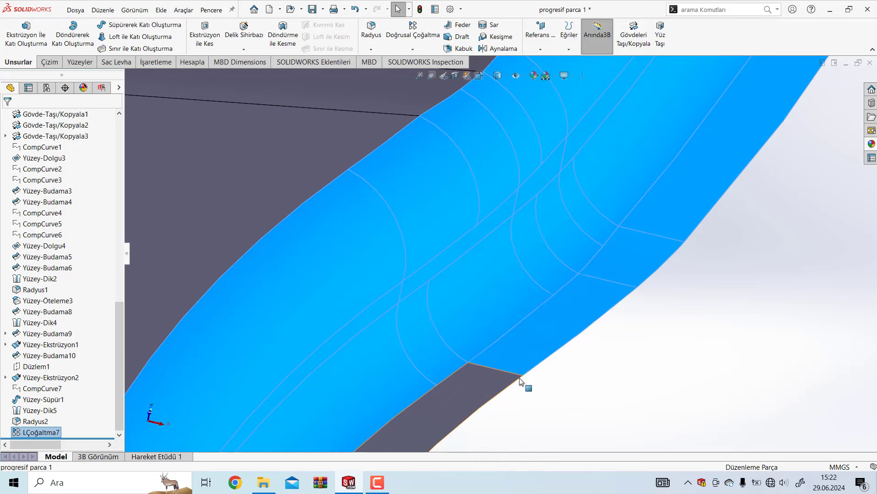
Colour the selected bend faces dark blue and confirm
{"action": "scroll", "coordinate": [639, 365], "scroll_direction": "up", "scroll_amount": 3}
{"action": "scroll", "coordinate": [580, 370], "scroll_direction": "up", "scroll_amount": 3}
{"action": "scroll", "coordinate": [578, 369], "scroll_direction": "up", "scroll_amount": 2}
{"action": "scroll", "coordinate": [466, 264], "scroll_direction": "up", "scroll_amount": 2}
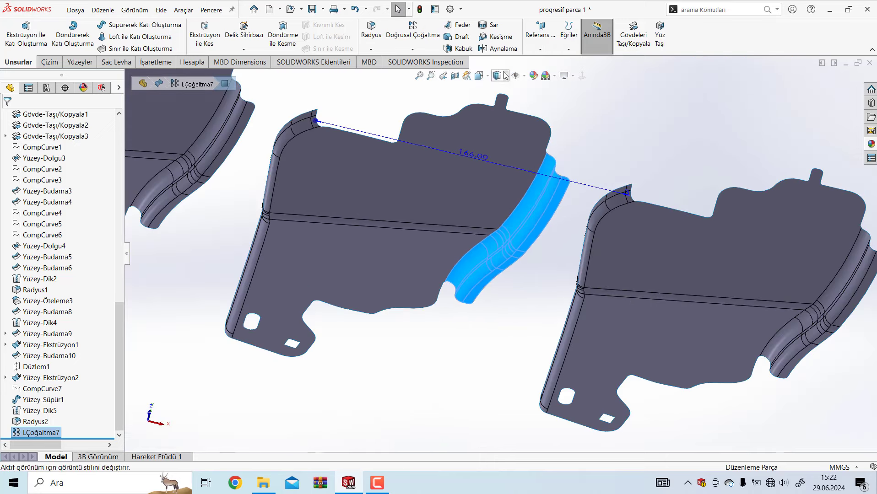
{"action": "right_click_drag", "start_coordinate": [634, 134], "coordinate": [636, 117]}
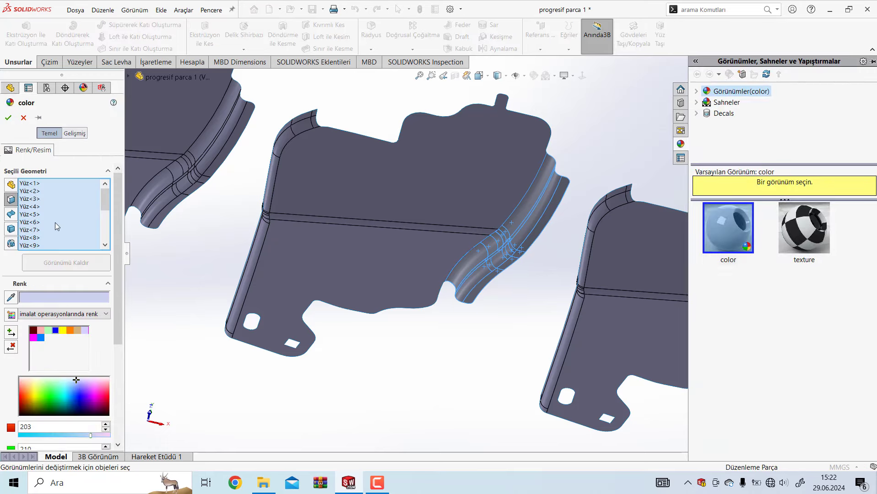
{"action": "left_click", "coordinate": [55, 330]}
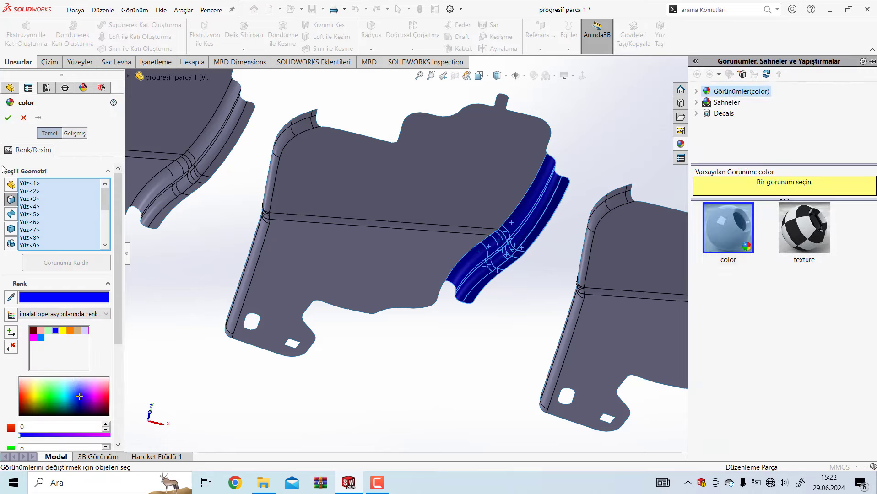
{"action": "left_click", "coordinate": [7, 119]}
Zoom and orbit around the strip to inspect the stations' dark blue bend faces
{"action": "scroll", "coordinate": [420, 375], "scroll_direction": "up", "scroll_amount": 2}
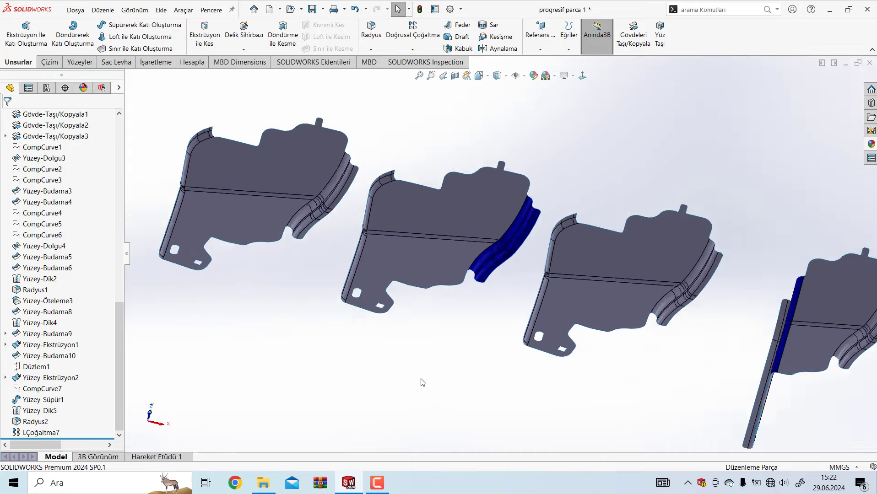
{"action": "scroll", "coordinate": [419, 371], "scroll_direction": "up", "scroll_amount": 1}
{"action": "scroll", "coordinate": [420, 372], "scroll_direction": "up", "scroll_amount": 1}
{"action": "scroll", "coordinate": [531, 361], "scroll_direction": "up", "scroll_amount": 1}
{"action": "scroll", "coordinate": [564, 361], "scroll_direction": "up", "scroll_amount": 1}
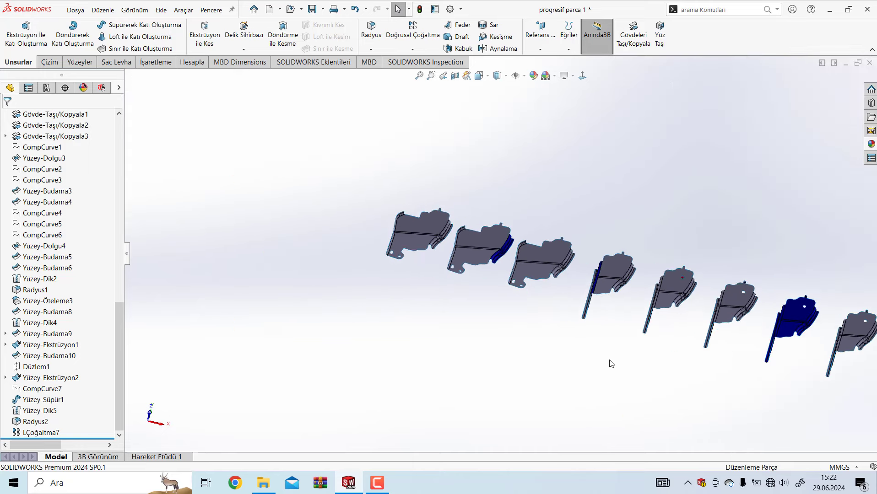
{"action": "scroll", "coordinate": [609, 364], "scroll_direction": "up", "scroll_amount": 1}
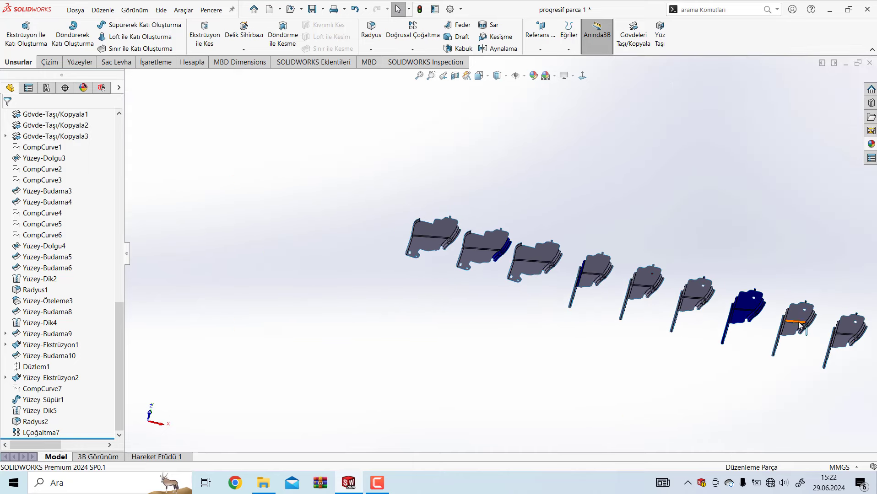
{"action": "middle_click_drag", "start_coordinate": [640, 327], "coordinate": [664, 322]}
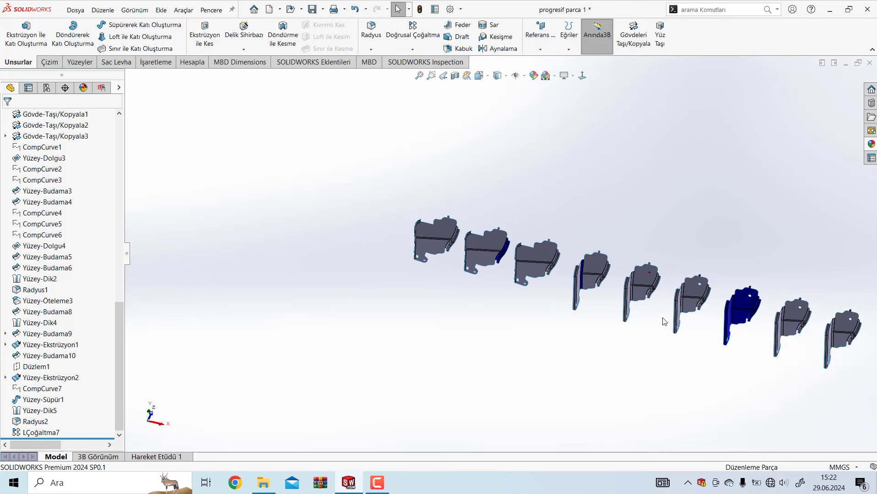
{"action": "scroll", "coordinate": [602, 281], "scroll_direction": "down", "scroll_amount": 3}
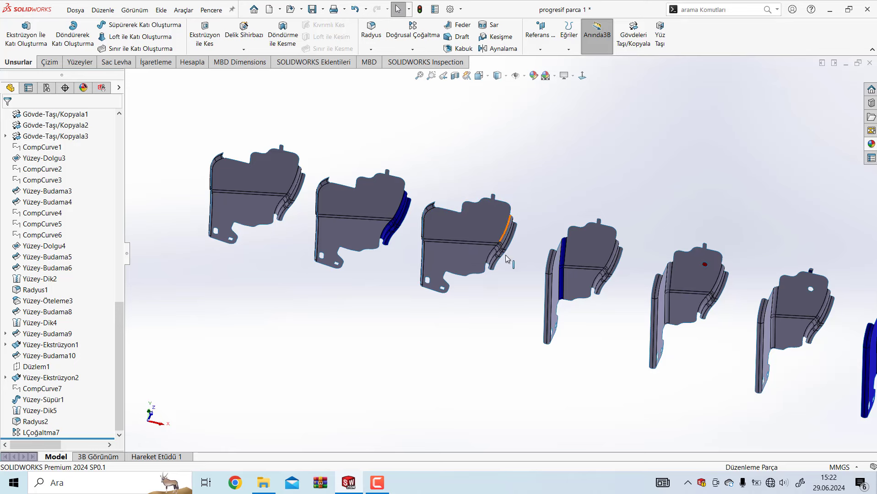
{"action": "middle_click_drag", "start_coordinate": [523, 297], "coordinate": [516, 300]}
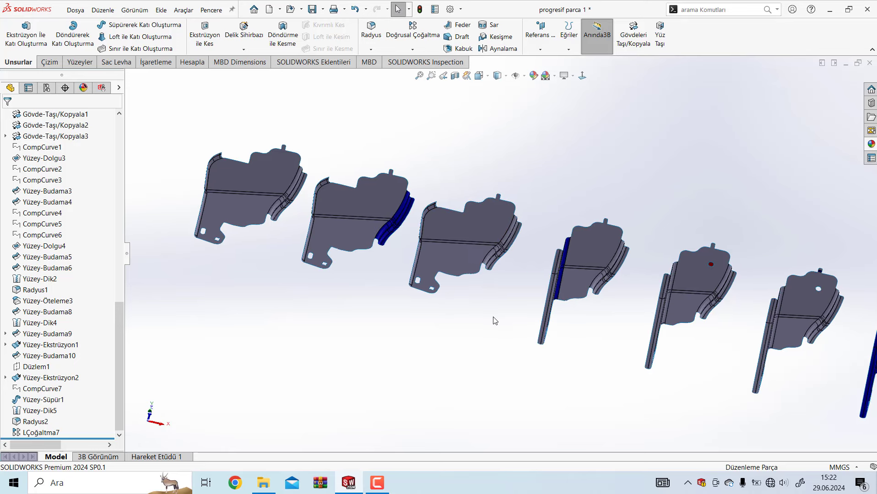
{"action": "scroll", "coordinate": [394, 223], "scroll_direction": "down", "scroll_amount": 2}
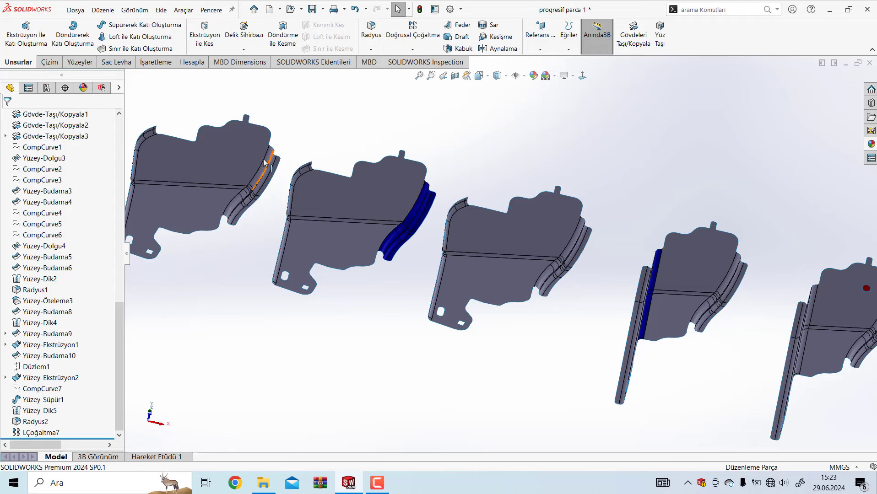
{"action": "scroll", "coordinate": [243, 178], "scroll_direction": "down", "scroll_amount": 3}
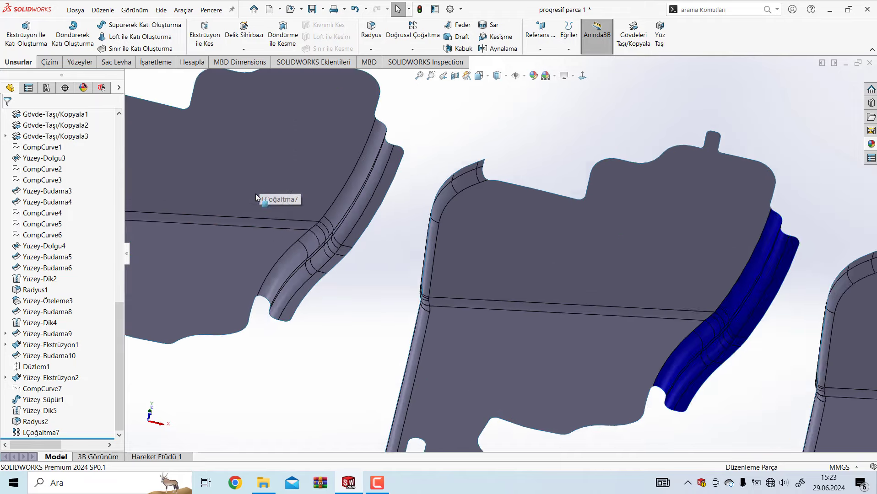
{"action": "scroll", "coordinate": [256, 194], "scroll_direction": "down", "scroll_amount": 2}
{"action": "scroll", "coordinate": [256, 197], "scroll_direction": "down", "scroll_amount": 2}
{"action": "scroll", "coordinate": [406, 164], "scroll_direction": "up", "scroll_amount": 2}
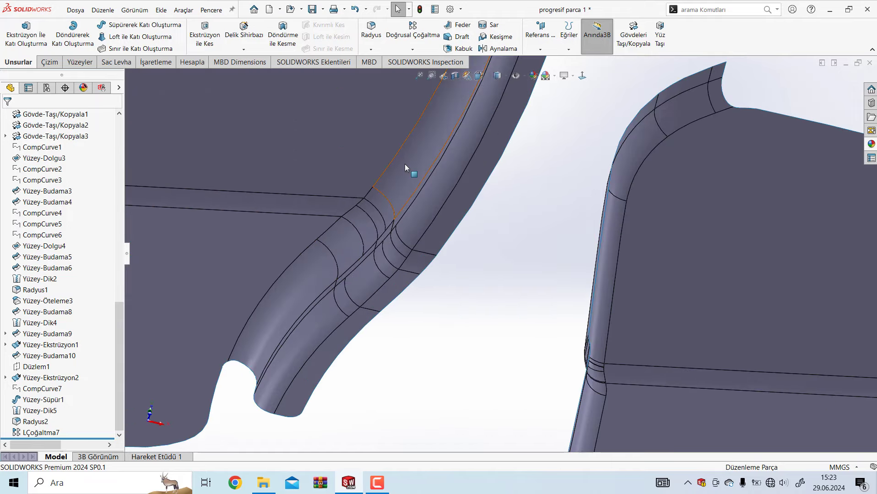
{"action": "scroll", "coordinate": [441, 113], "scroll_direction": "up", "scroll_amount": 2}
{"action": "scroll", "coordinate": [458, 183], "scroll_direction": "up", "scroll_amount": 2}
{"action": "scroll", "coordinate": [487, 252], "scroll_direction": "down", "scroll_amount": 5}
{"action": "scroll", "coordinate": [487, 253], "scroll_direction": "up", "scroll_amount": 1}
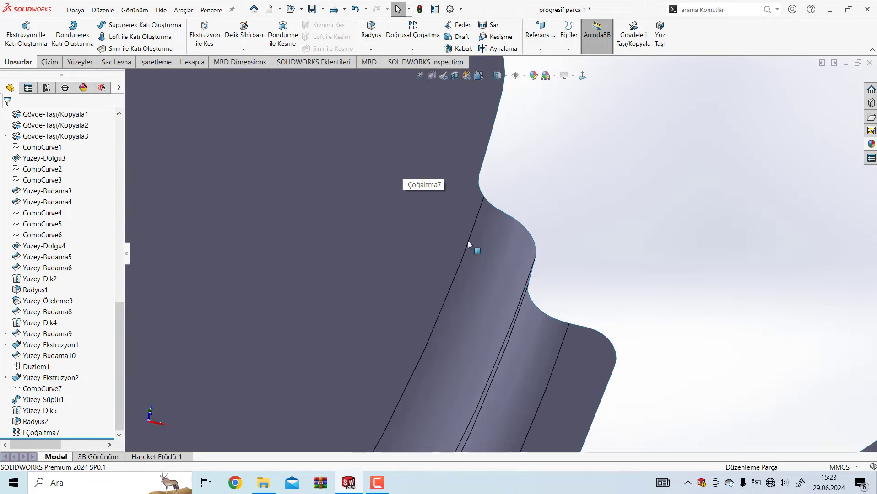
{"action": "scroll", "coordinate": [442, 287], "scroll_direction": "up", "scroll_amount": 4}
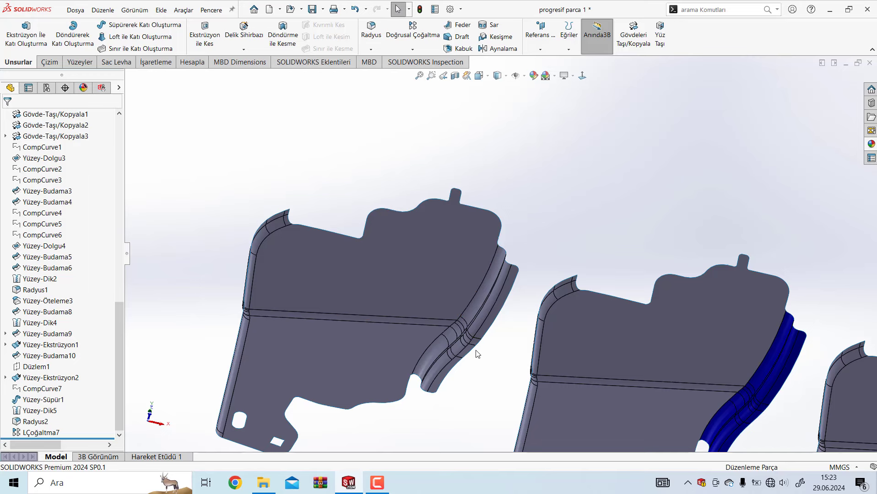
{"action": "scroll", "coordinate": [478, 355], "scroll_direction": "up", "scroll_amount": 1}
{"action": "scroll", "coordinate": [466, 358], "scroll_direction": "up", "scroll_amount": 1}
{"action": "mouse_move", "coordinate": [457, 364]}
{"action": "middle_mouse_down"}
{"action": "mouse_move", "coordinate": [442, 348]}
{"action": "mouse_move", "coordinate": [445, 355]}
{"action": "middle_mouse_up"}
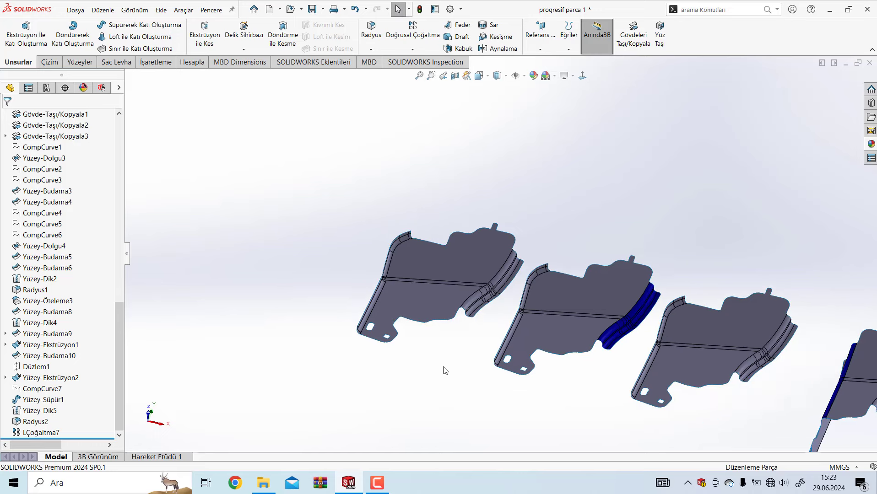
{"action": "scroll", "coordinate": [440, 361], "scroll_direction": "up", "scroll_amount": 1}
{"action": "scroll", "coordinate": [440, 359], "scroll_direction": "up", "scroll_amount": 1}
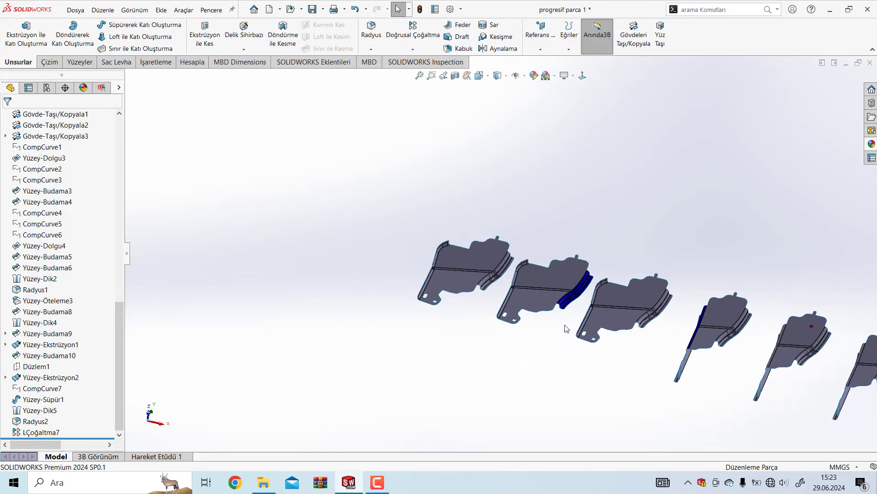
{"action": "scroll", "coordinate": [599, 360], "scroll_direction": "up", "scroll_amount": 1}
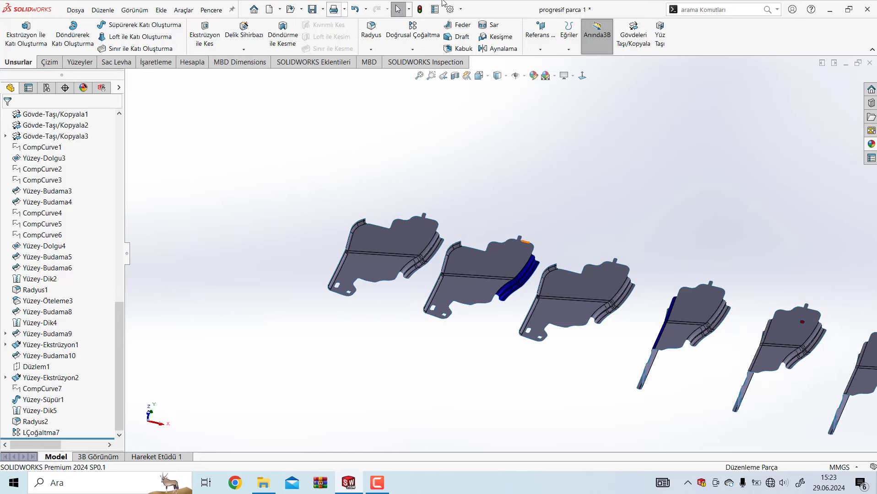
Rebuild the strip part and save progresif parca 1
{"action": "left_click", "coordinate": [420, 9]}
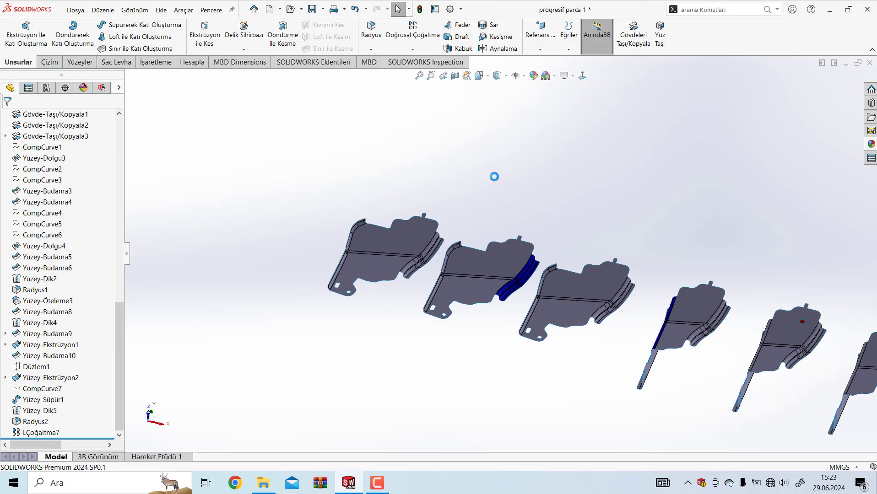
{"action": "key", "text": "ctrl+s"}
{"action": "scroll", "coordinate": [495, 177], "scroll_direction": "up", "scroll_amount": 2}
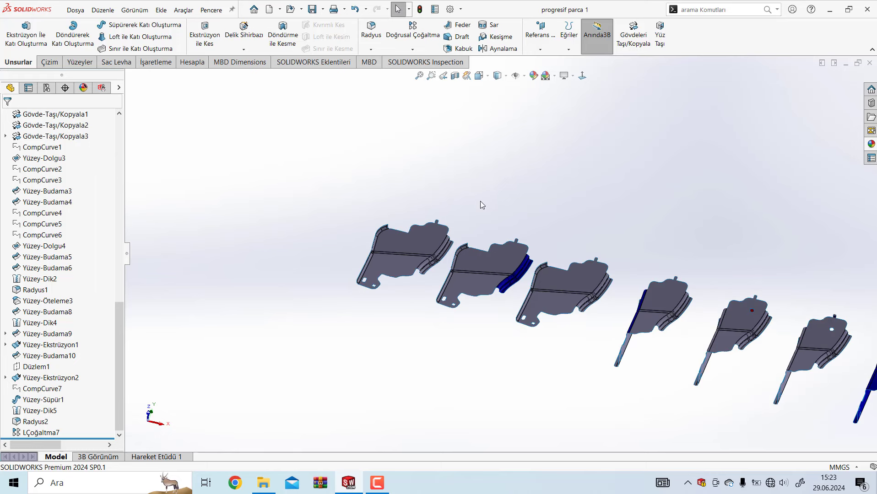